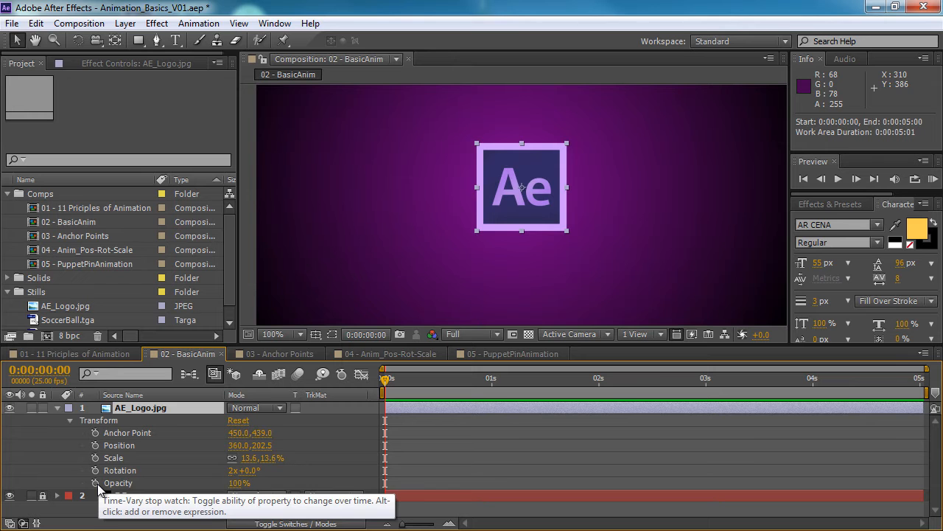
- Undo the logo's accidental nudge and turn on Opacity keyframing for AE_Logo.jpg at 0 seconds
left_click_drag(536, 209, 536, 208)
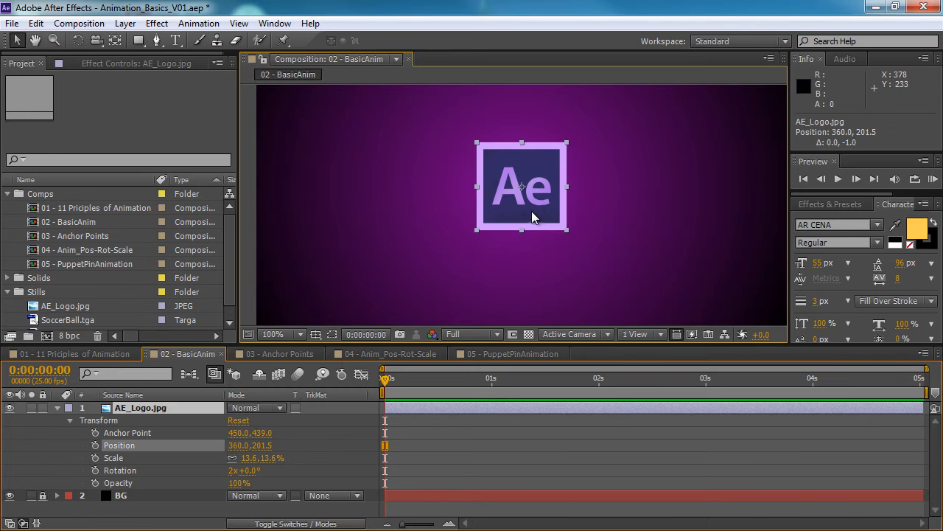
key("ctrl+z")
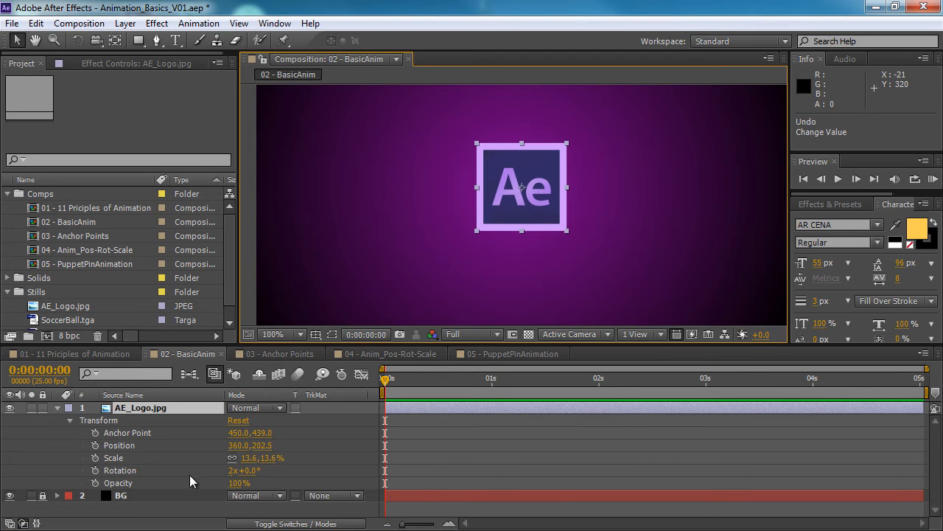
mouse_move(386, 379)
left_mouse_down()
mouse_move(447, 379)
mouse_move(382, 379)
left_mouse_up()
left_click(95, 484)
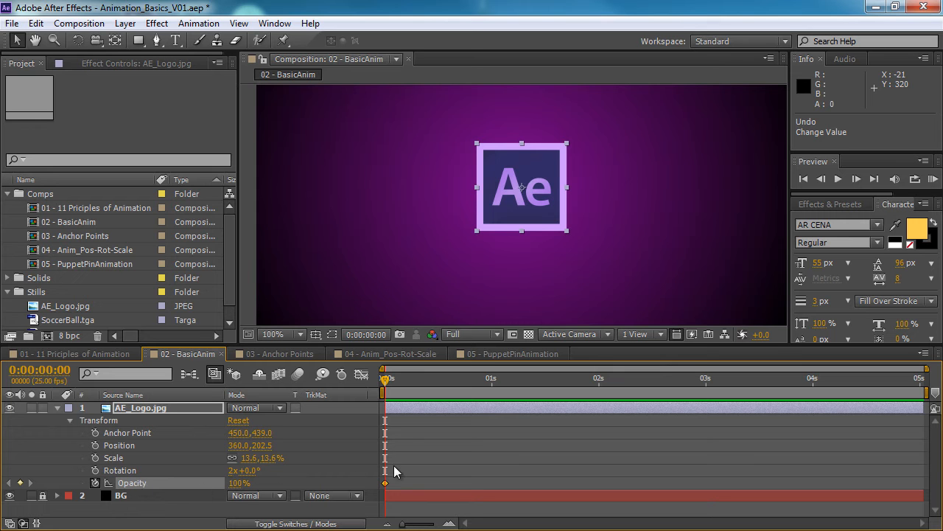
- Set the logo's Opacity to 0% at 1 second and scrub through the fade-out
left_click_drag(387, 385, 493, 395)
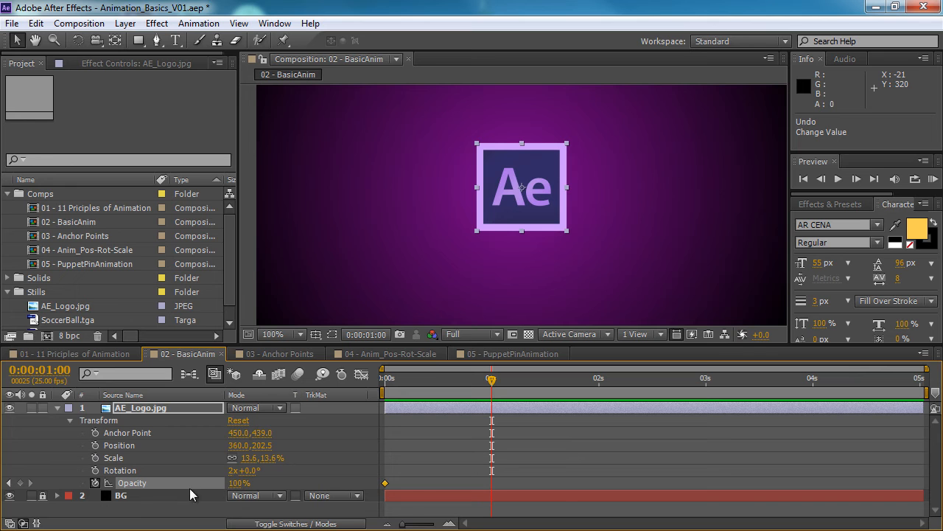
left_click_drag(234, 483, 135, 495)
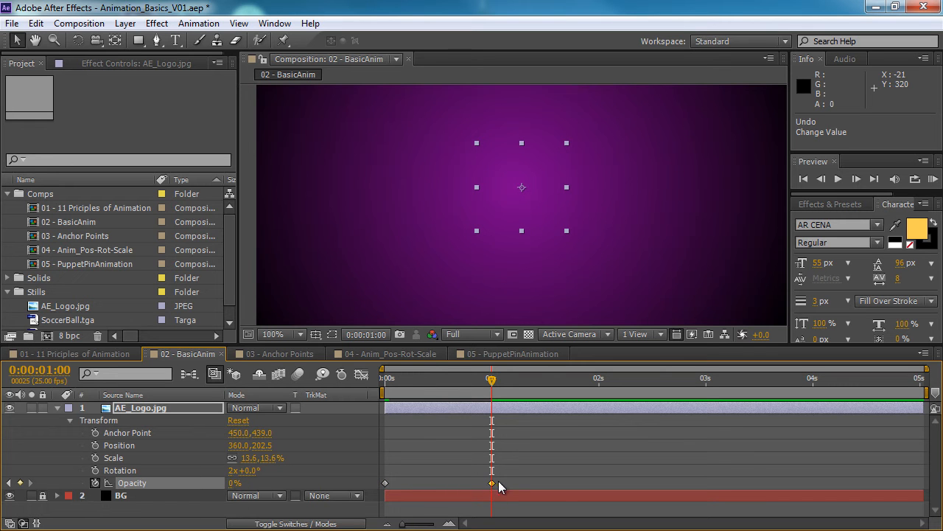
left_click(385, 390)
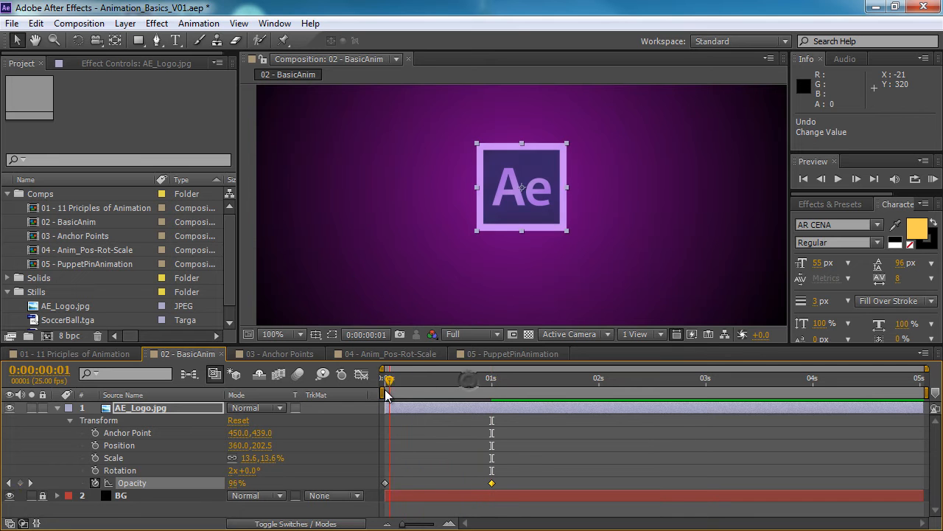
left_click_drag(386, 394, 492, 383)
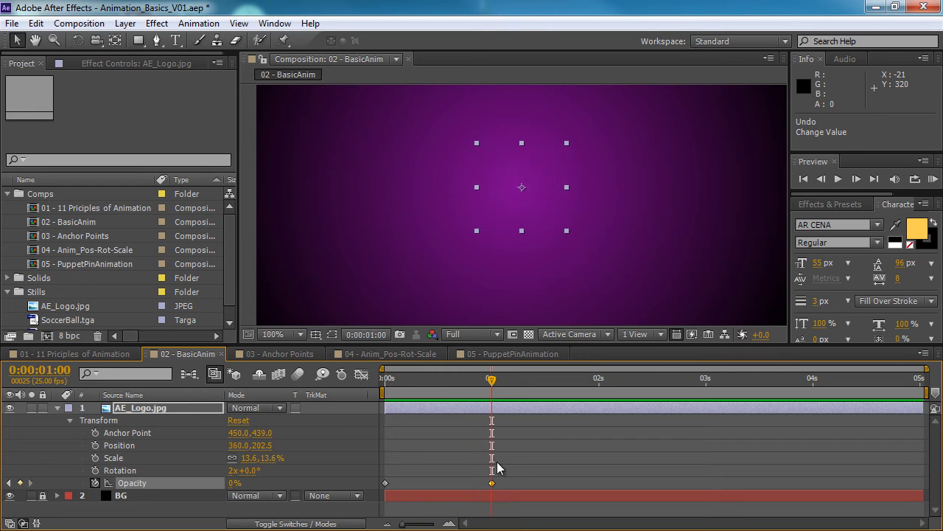
- Set the logo's Opacity to 100% at 2 seconds and scrub through the fade-in
left_click_drag(492, 380, 599, 382)
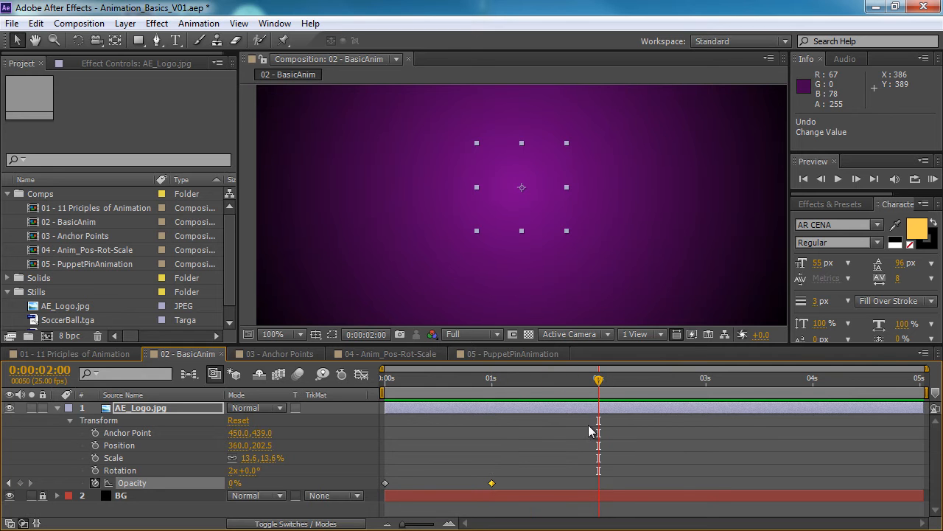
left_click_drag(234, 482, 364, 475)
left_click_drag(445, 381, 598, 380)
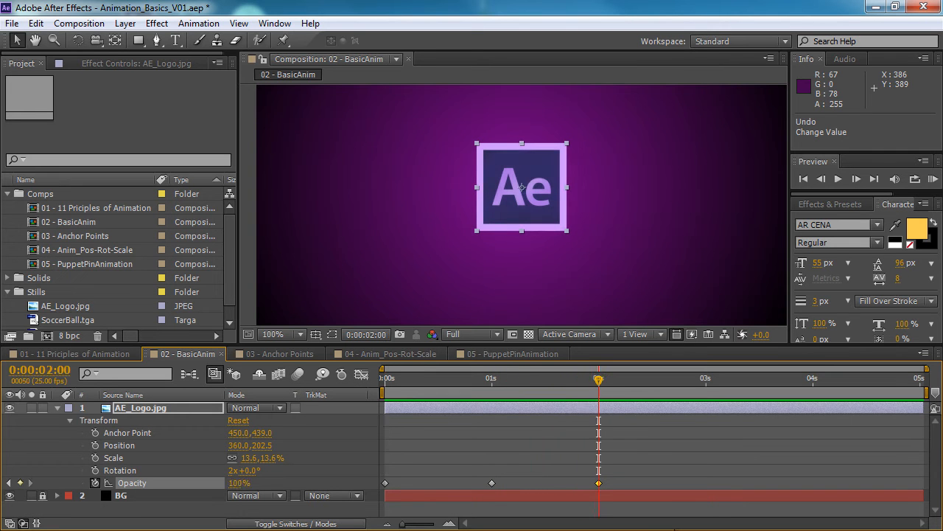
- Delete the logo's Opacity keyframe at 2 seconds
left_click(605, 483)
left_click(599, 483)
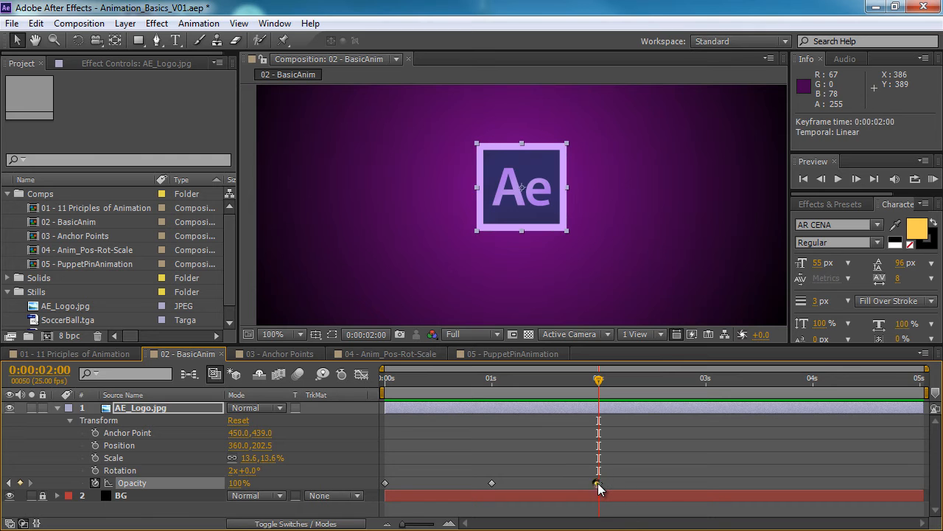
key("Delete")
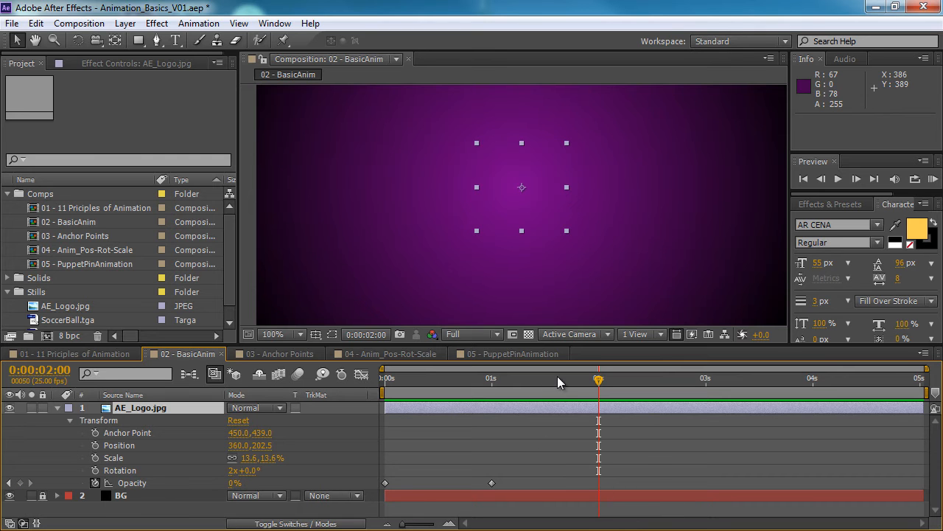
- Copy the logo's first Opacity keyframe at 0 seconds
left_click(396, 489)
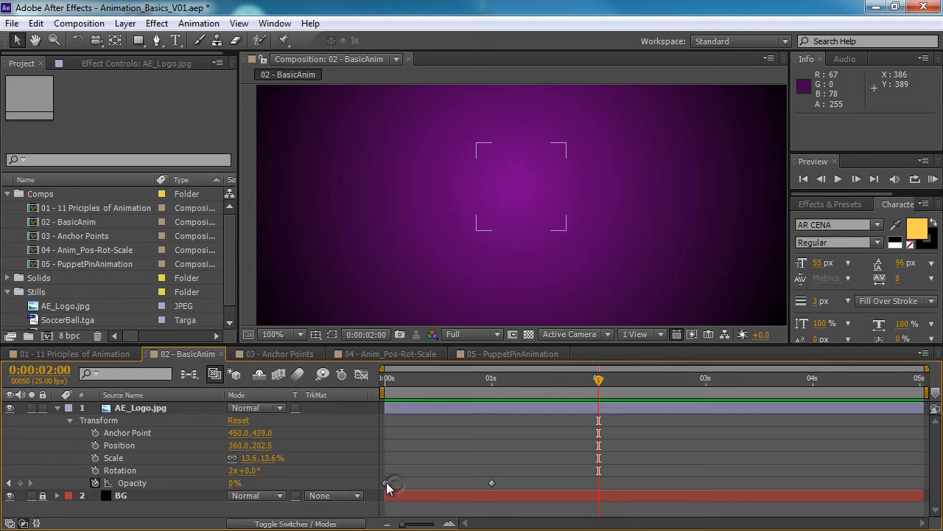
left_click(384, 482)
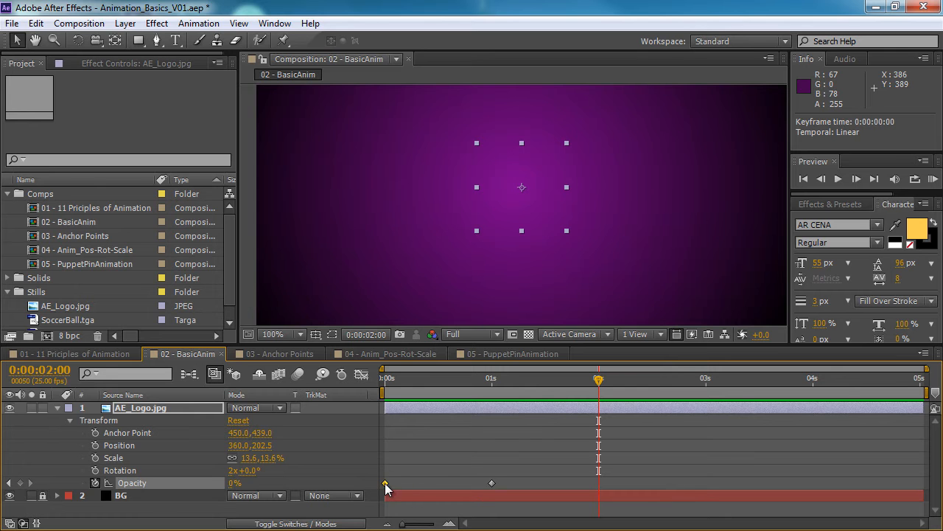
left_click_drag(597, 382, 599, 403)
left_click(400, 486)
left_click(385, 481)
left_click(35, 23)
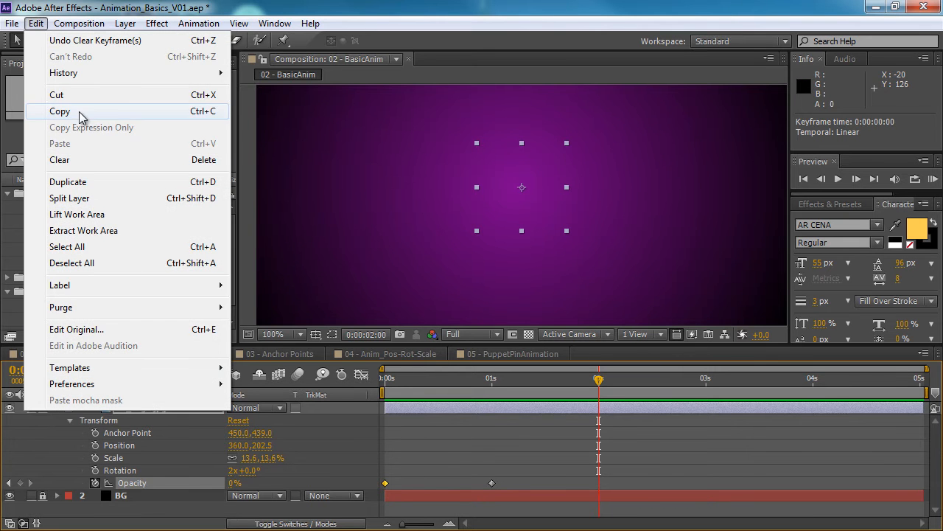
left_click(79, 113)
- Paste the copied Opacity keyframe at 2 seconds and scrub through the fade from the start
mouse_move(596, 382)
left_mouse_down()
mouse_move(629, 381)
mouse_move(599, 387)
left_mouse_up()
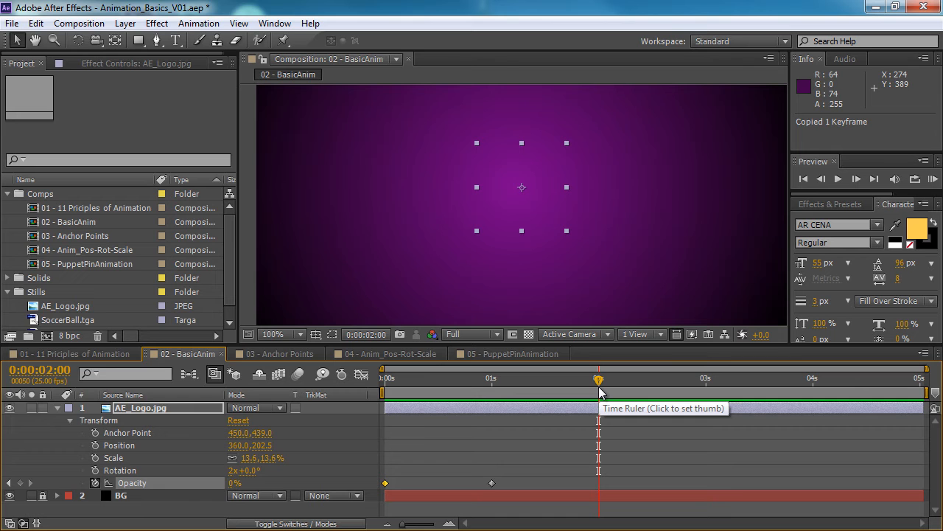
left_click(36, 23)
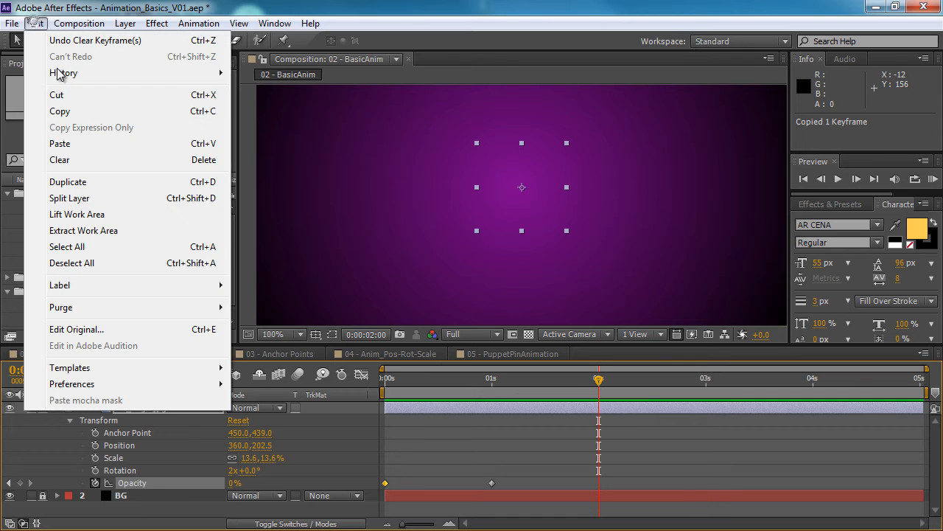
left_click(105, 143)
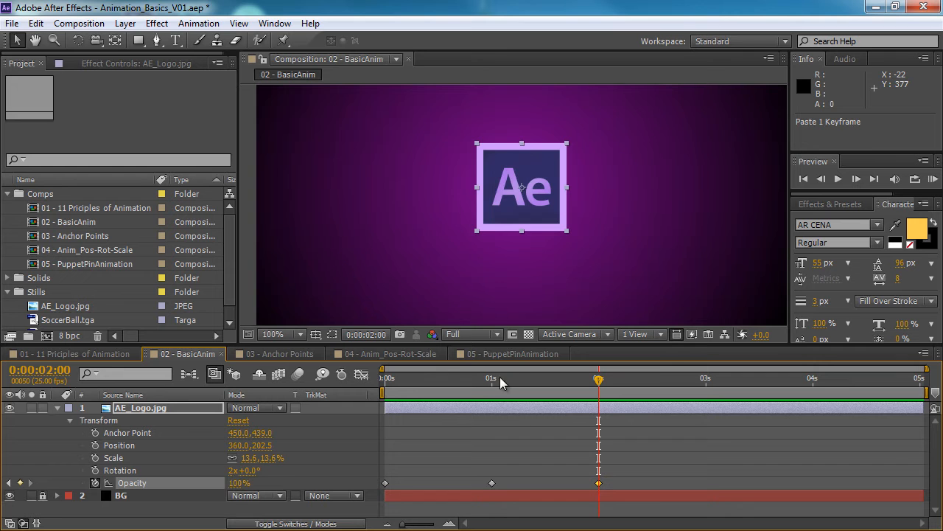
key("Home")
left_click_drag(385, 380, 602, 404)
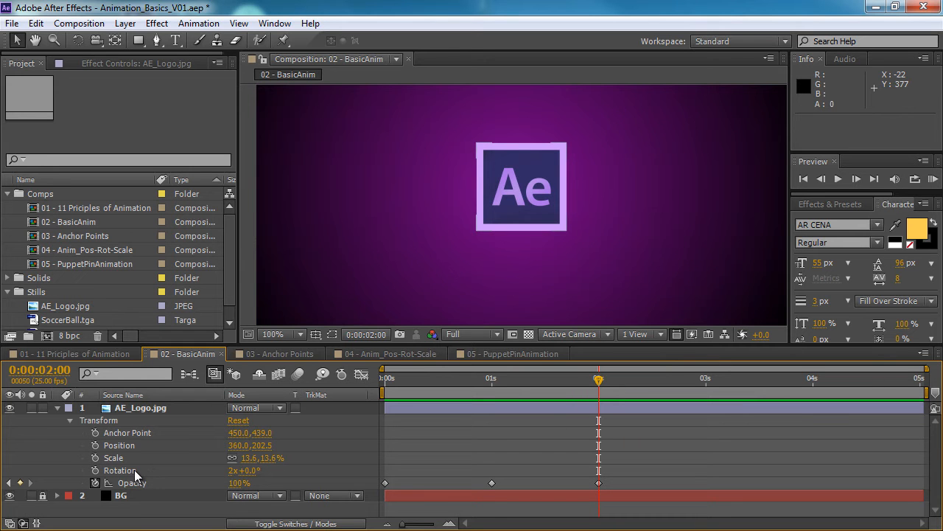
- Keyframe the logo's current Scale at 2 seconds and set Scale to 0% at 0 seconds, checking the growth
left_click(95, 457)
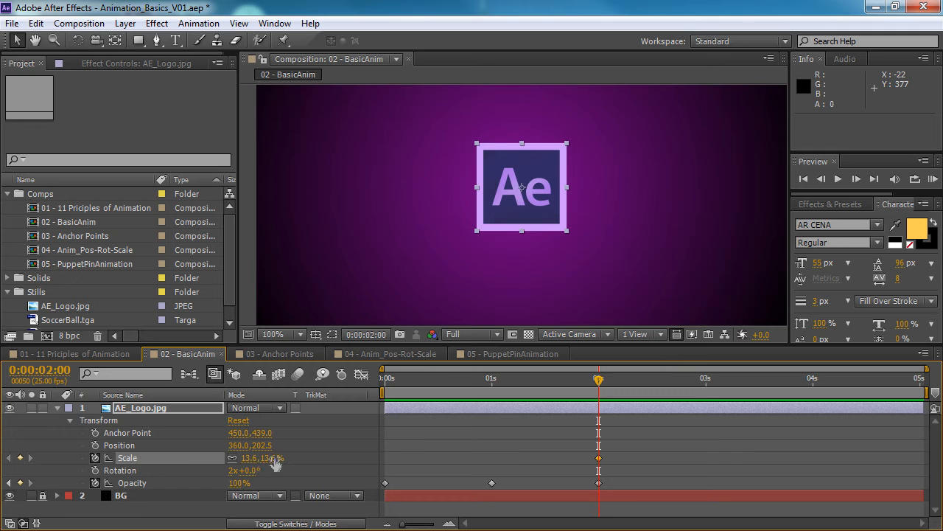
left_click_drag(598, 378, 385, 379)
left_click(251, 458)
key("Return")
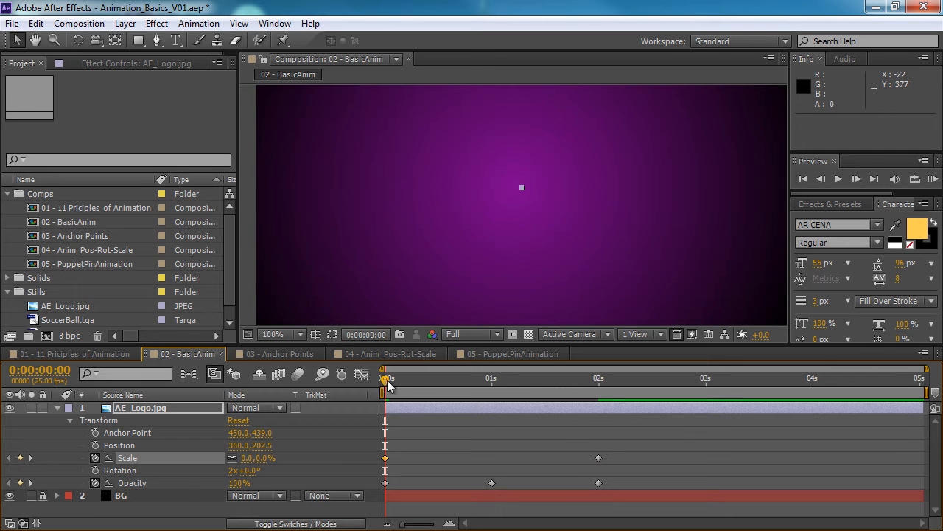
left_click_drag(384, 379, 600, 389)
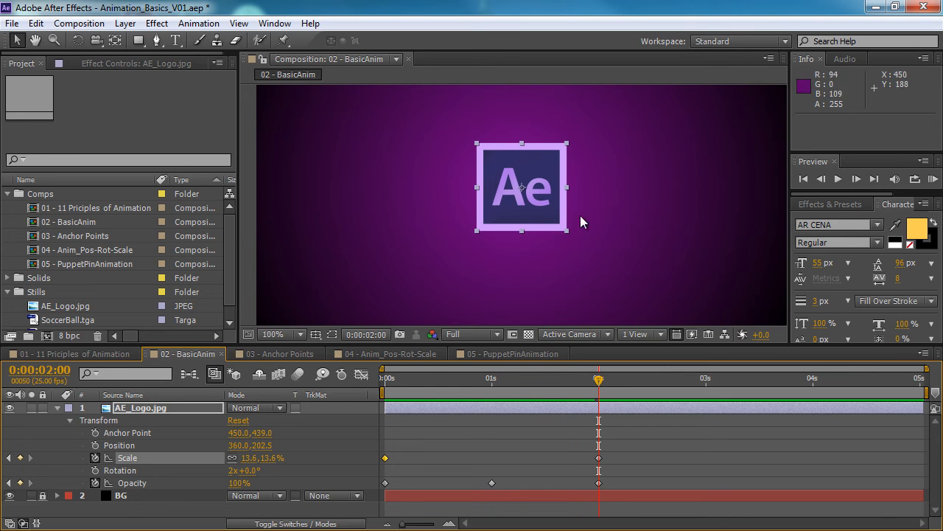
key("ctrl+z")
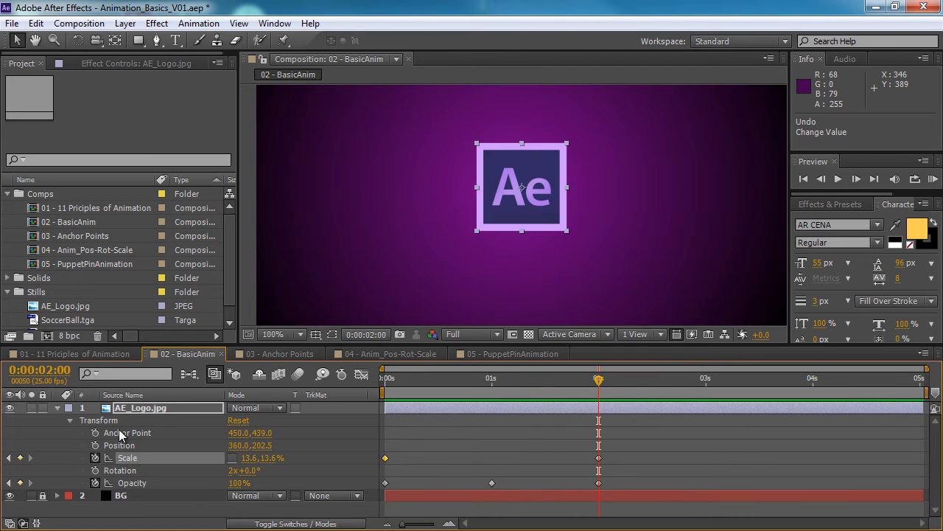
- Delete the logo's Opacity keyframe at 0 seconds and scrub through the combined scale and fade
left_click(162, 410)
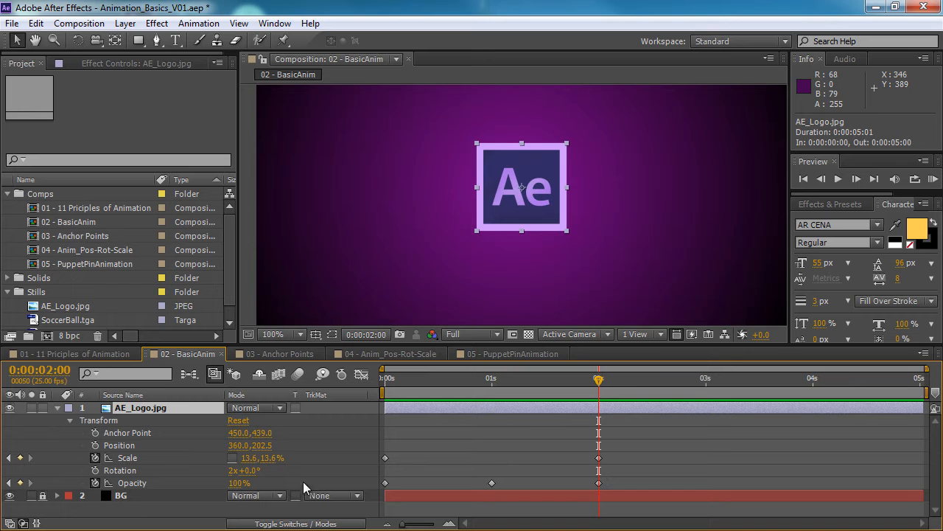
left_click_drag(468, 381, 464, 388)
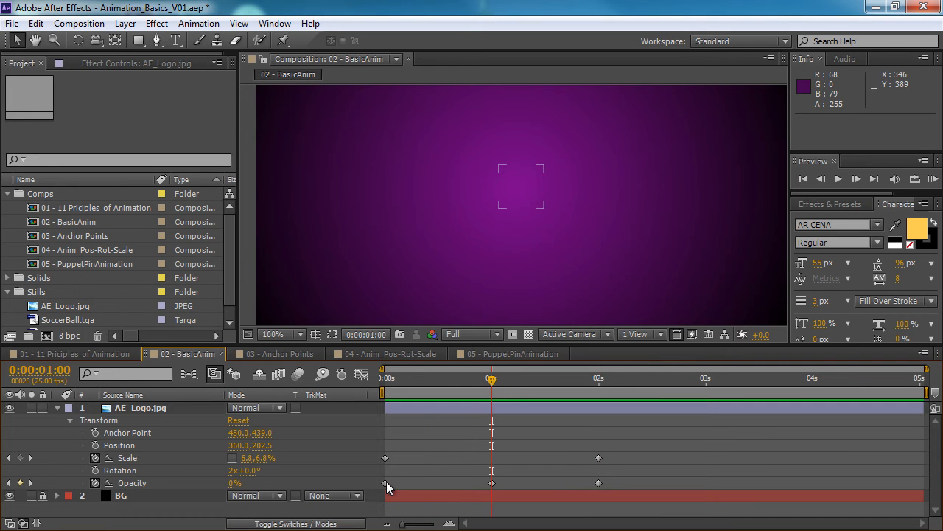
left_click(386, 481)
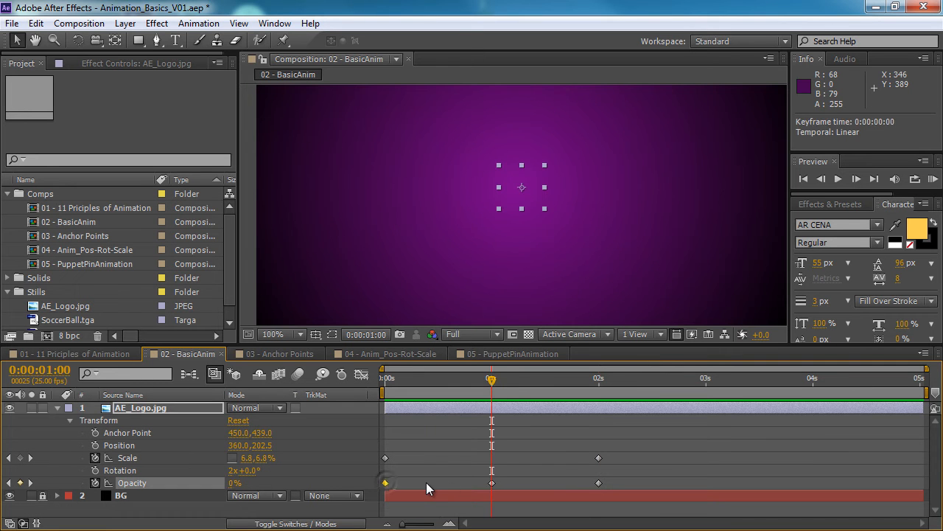
key("Delete")
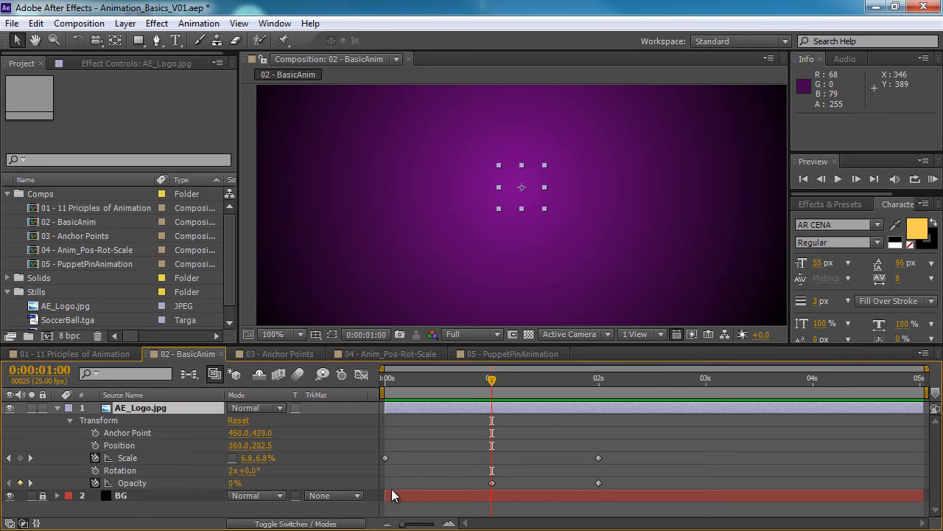
key("Home")
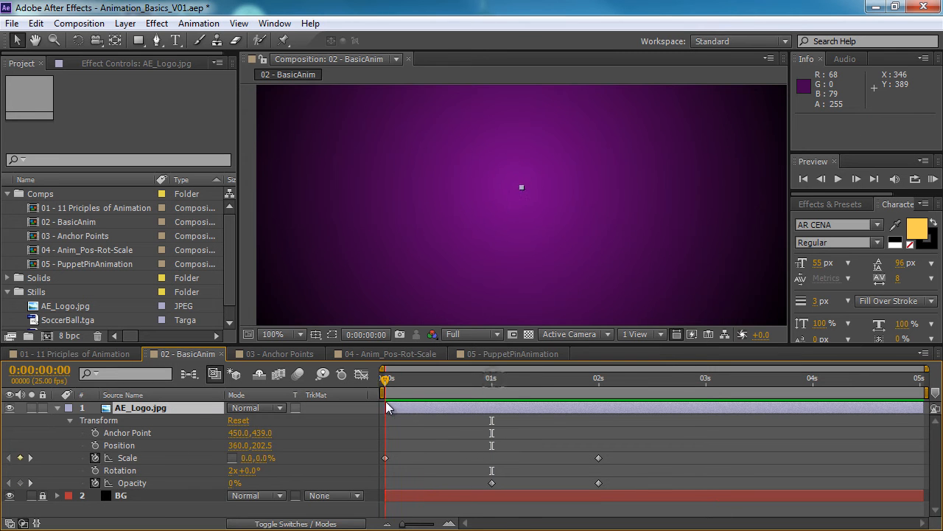
left_click_drag(418, 399, 599, 404)
- Turn on Rotation keyframing for the logo at 2 seconds and set it to one full turn (1x+0.0°)
key("ctrl+z")
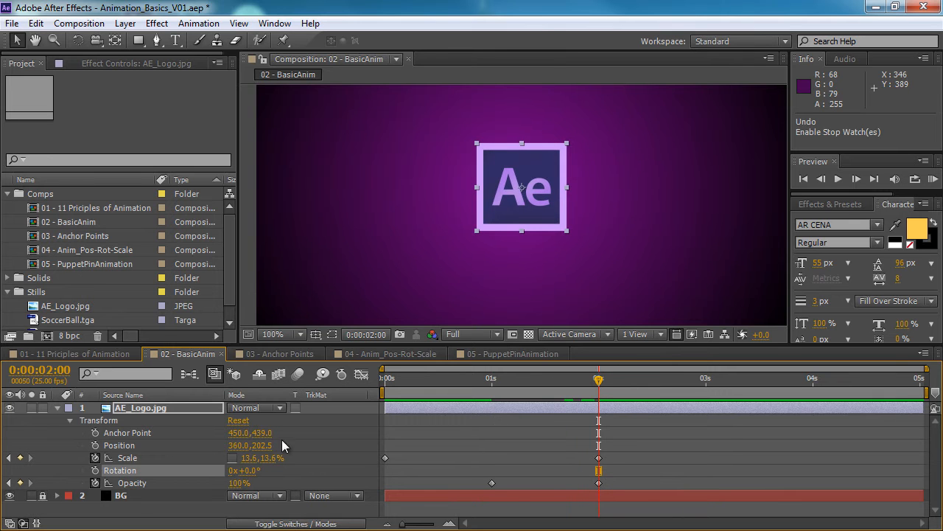
left_click(94, 470)
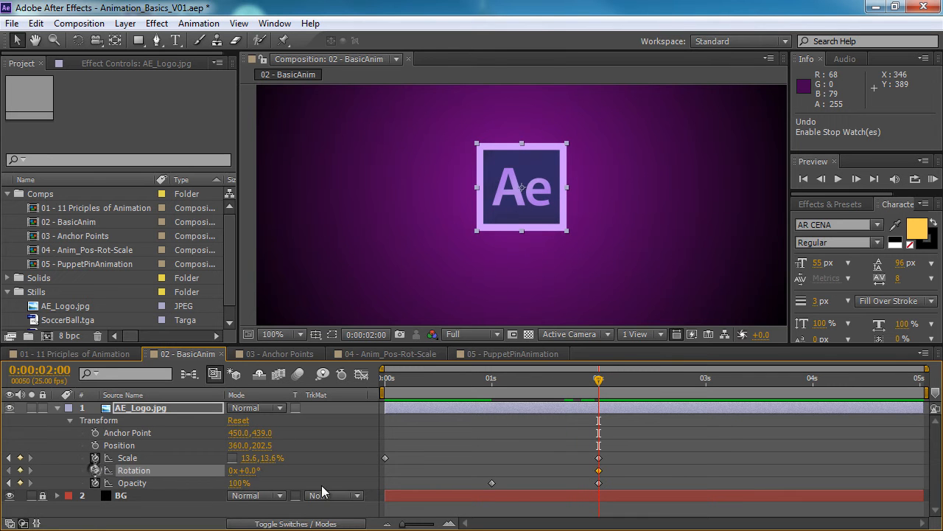
left_click(250, 470)
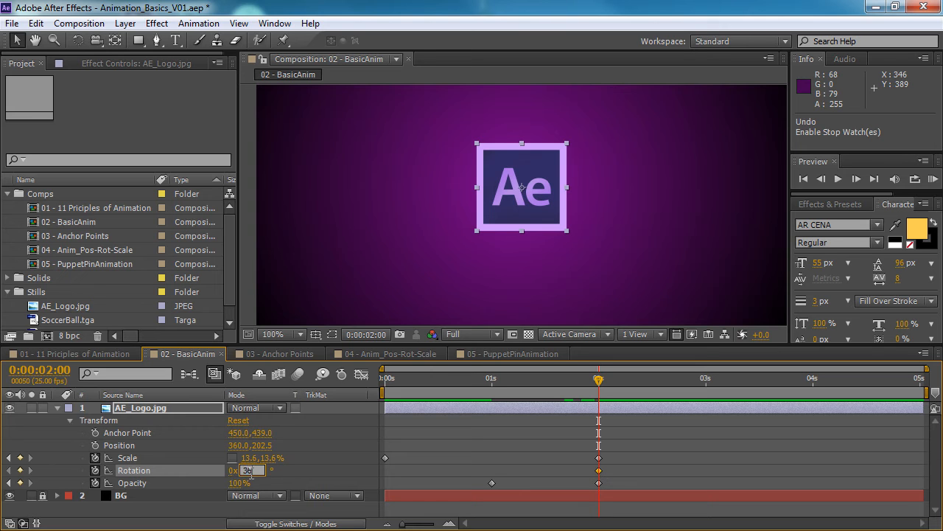
key("Return")
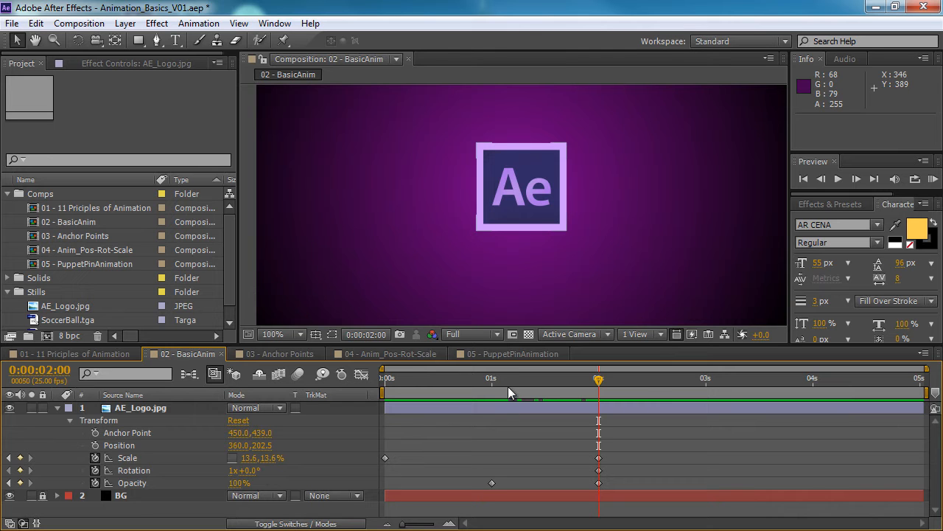
- Add a starting Rotation keyframe for the logo at 0 seconds and scrub through the spin
left_click_drag(512, 377, 371, 391)
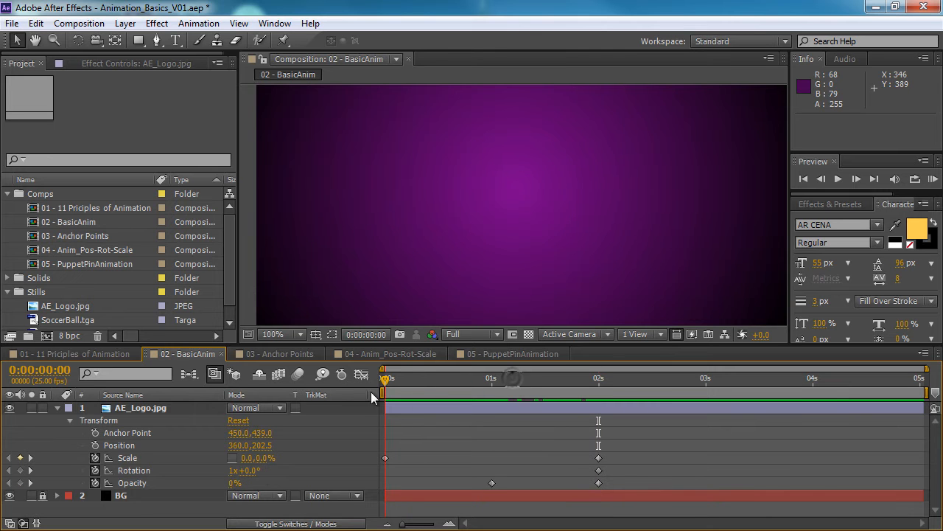
left_click(231, 471)
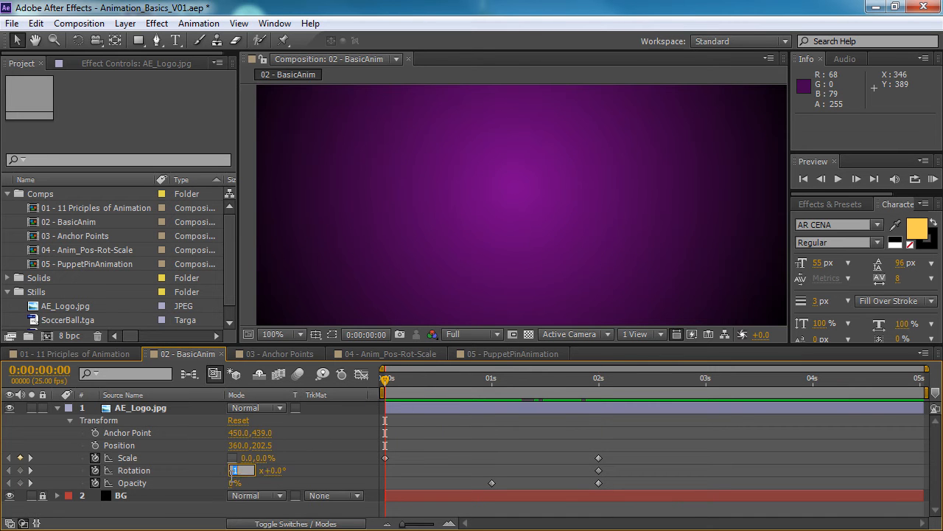
key("Return")
left_click_drag(384, 380, 599, 389)
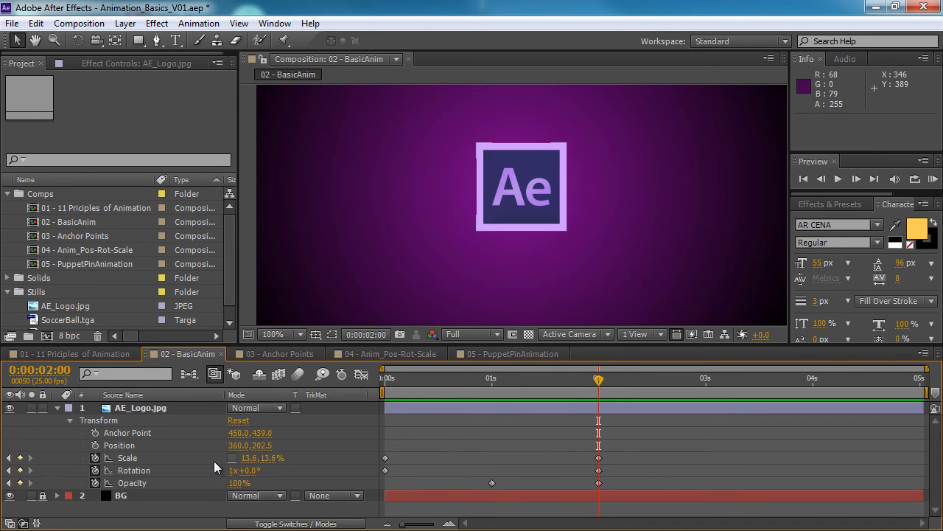
- Set the logo's Rotation at 2 seconds to two full turns (2x+0.0°) and scrub through the result
left_click(233, 470)
type("2")
left_click_drag(479, 377, 599, 377)
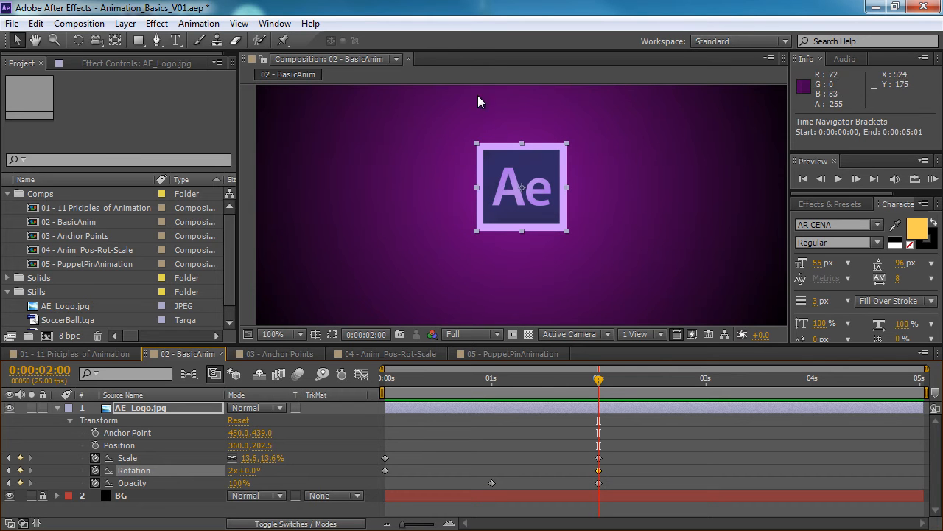
- Try different Scale values on the logo at 2 seconds, undoing each change
left_click_drag(264, 460, 23, 507)
right_click(23, 507)
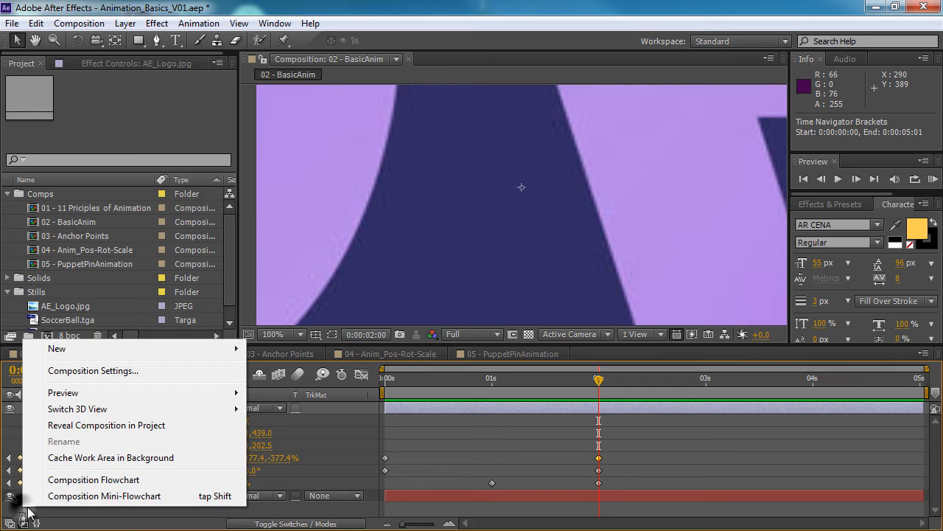
left_click(341, 445)
key("ctrl+z")
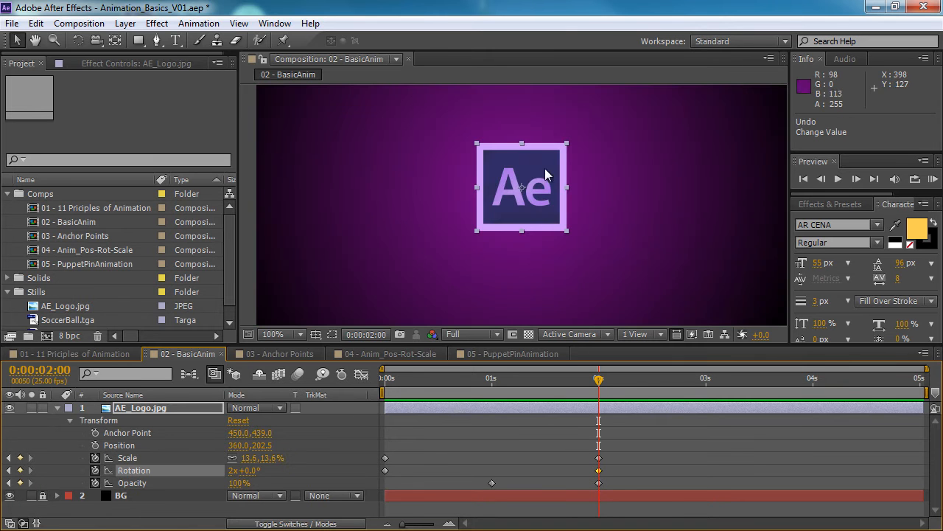
left_click_drag(266, 458, 245, 458)
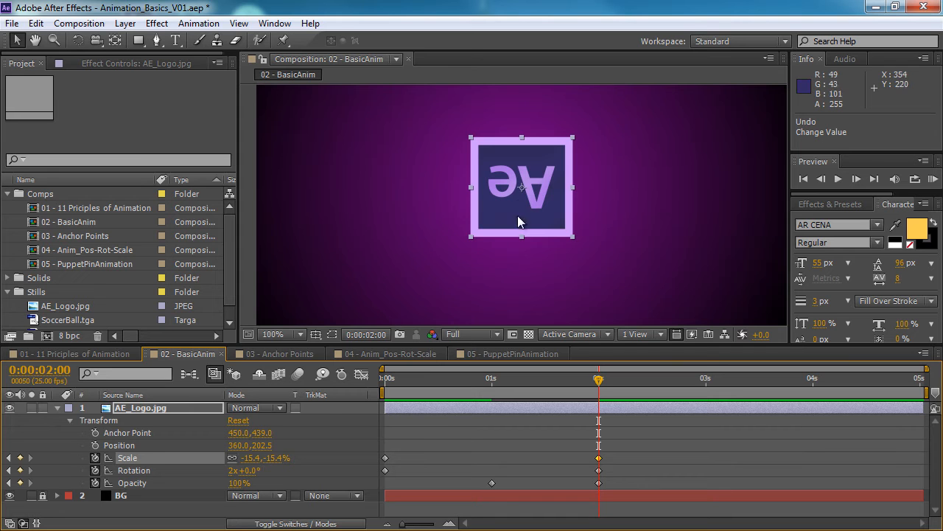
key("ctrl+z")
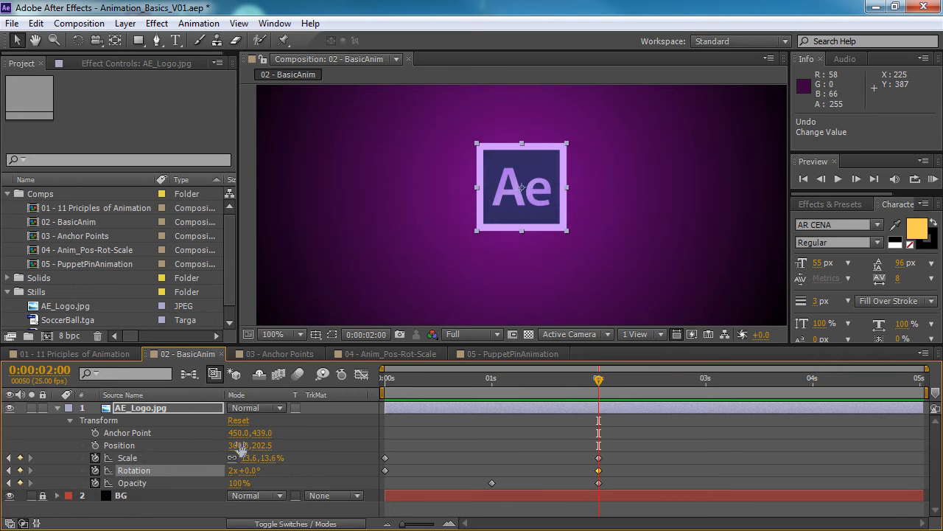
left_click_drag(237, 449, 204, 467)
key("ctrl+z")
left_click_drag(260, 447, 245, 464)
key("ctrl+z")
left_click(140, 435)
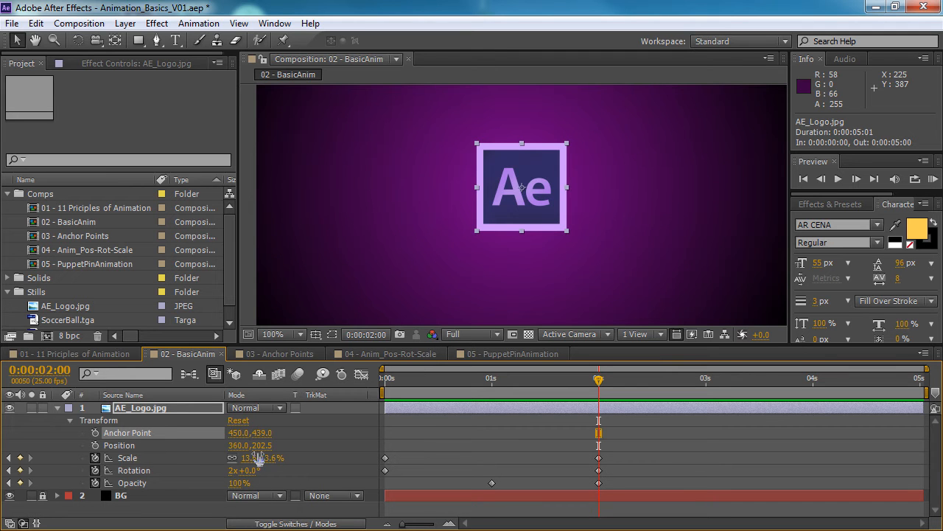
- Try turning off Opacity and Rotation keyframing for the logo at 2 seconds, and undo the removal
left_click_drag(510, 375, 598, 379)
left_click(93, 482)
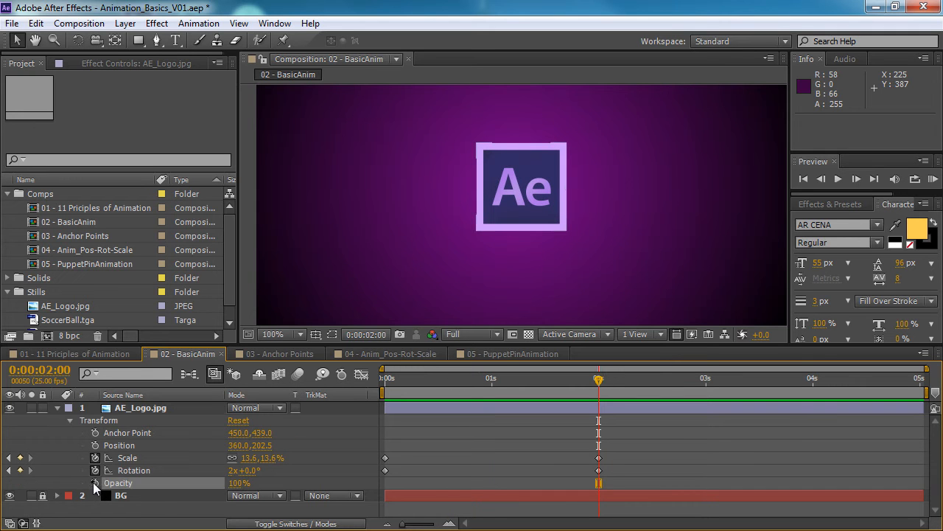
left_click(95, 469)
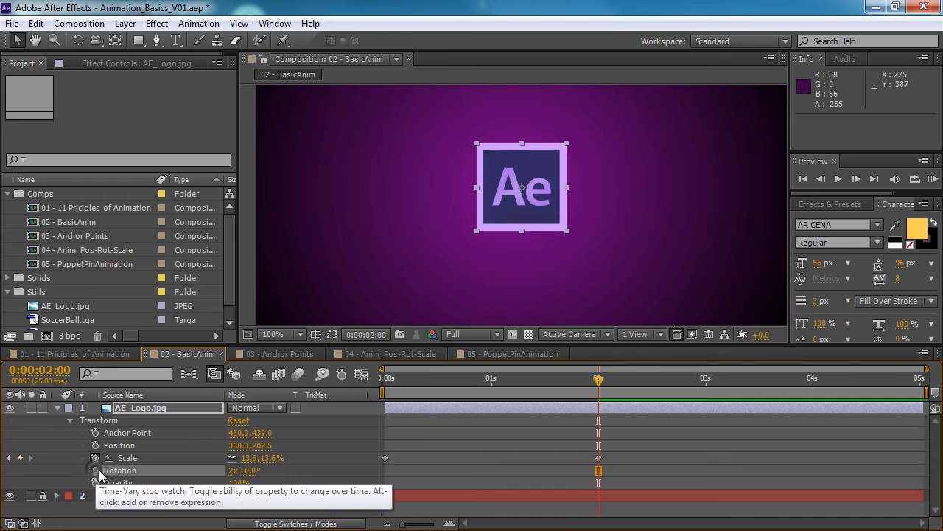
mouse_move(598, 381)
left_mouse_down()
mouse_move(406, 386)
mouse_move(460, 398)
mouse_move(548, 388)
mouse_move(477, 388)
mouse_move(599, 381)
left_mouse_up()
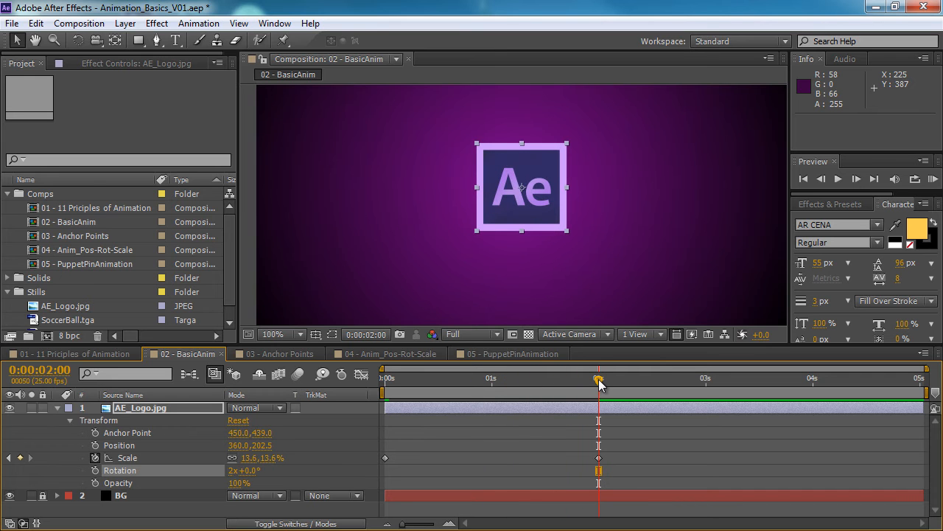
key("ctrl+z")
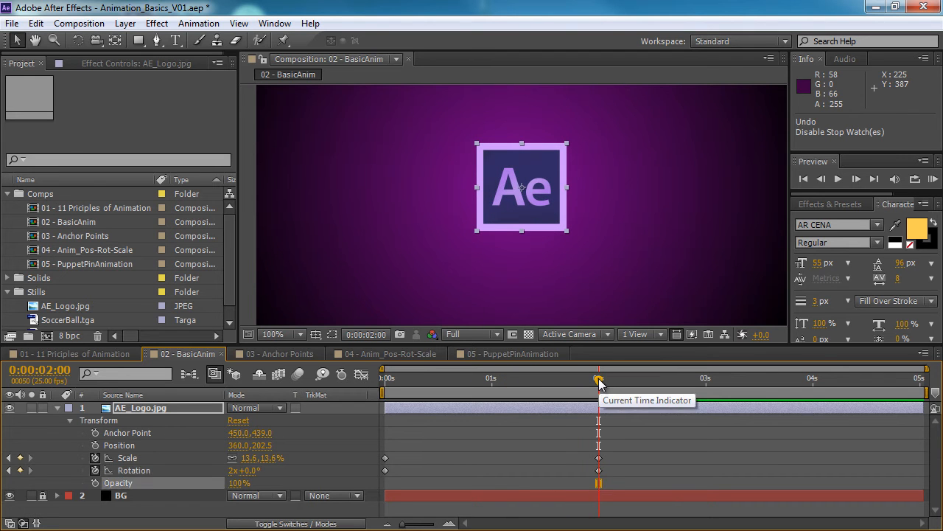
- Try turning off the logo's Opacity and Rotation keyframing at 0:00:01:09, scrub through the effect, and undo the removal
left_click_drag(564, 379, 529, 388)
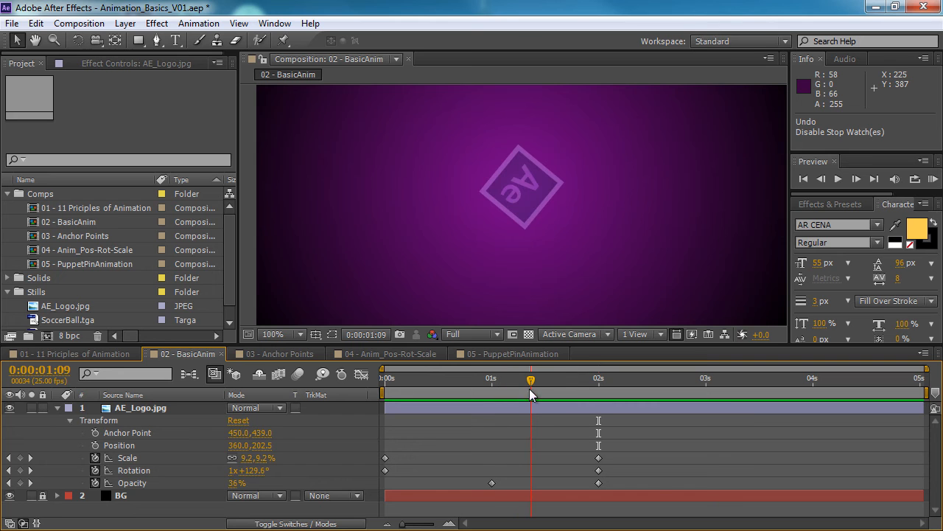
left_click(95, 482)
left_click(95, 470)
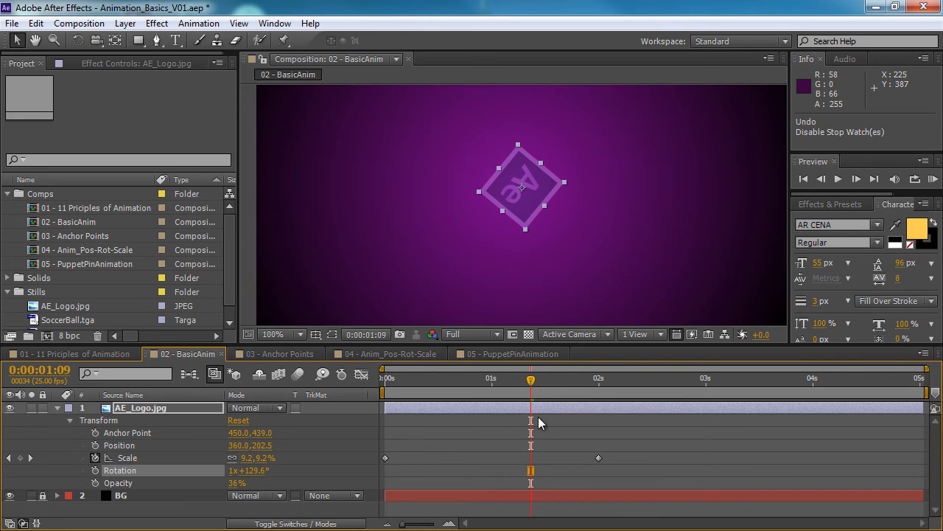
left_click_drag(560, 371, 616, 391)
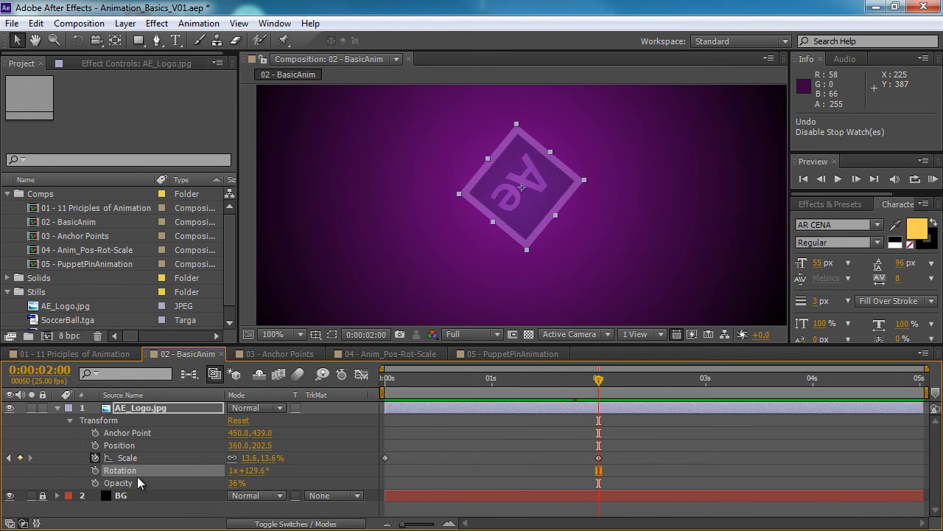
left_click_drag(596, 386, 543, 387)
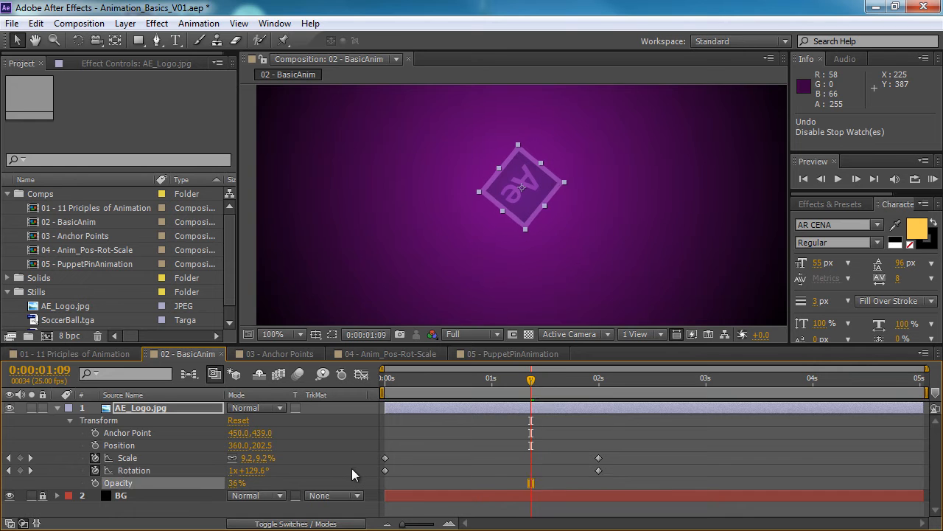
left_click(351, 468)
- Turn off Scale, Rotation and Opacity keyframing for the logo with the current time at 2 seconds
left_click_drag(531, 380, 596, 370)
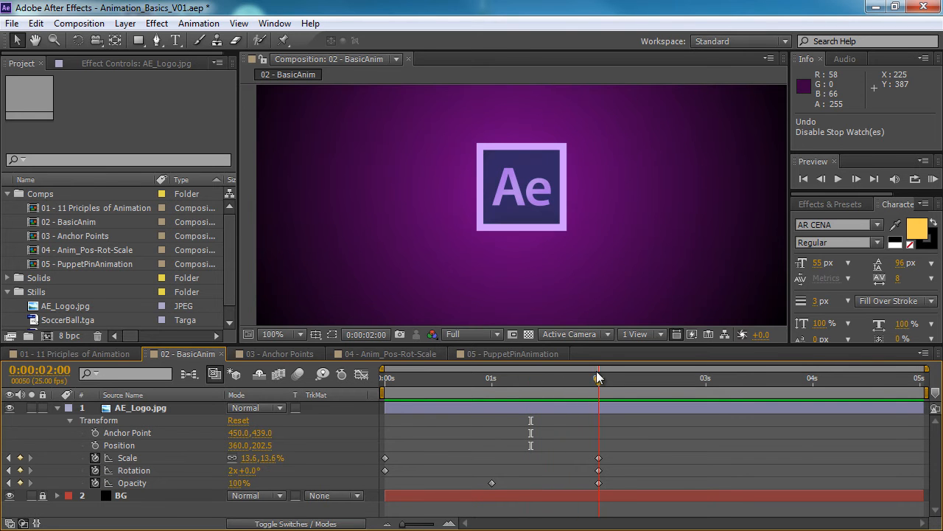
left_click(96, 458)
left_click(96, 470)
left_click(96, 483)
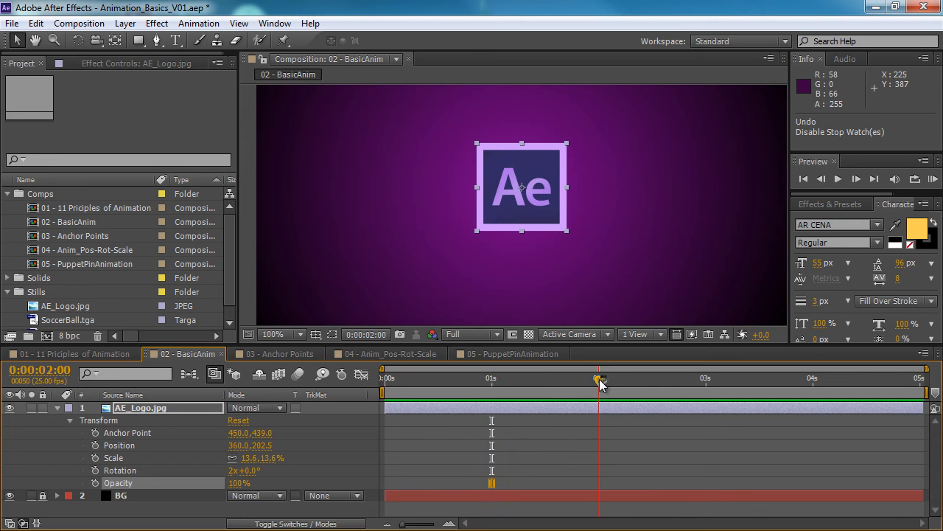
- Keyframe the logo's current Position at 2 seconds and set its starting Position at 0 seconds outside the frame's left edge, at -98.0, 202.5
left_click(94, 445)
left_click_drag(599, 378, 470, 381)
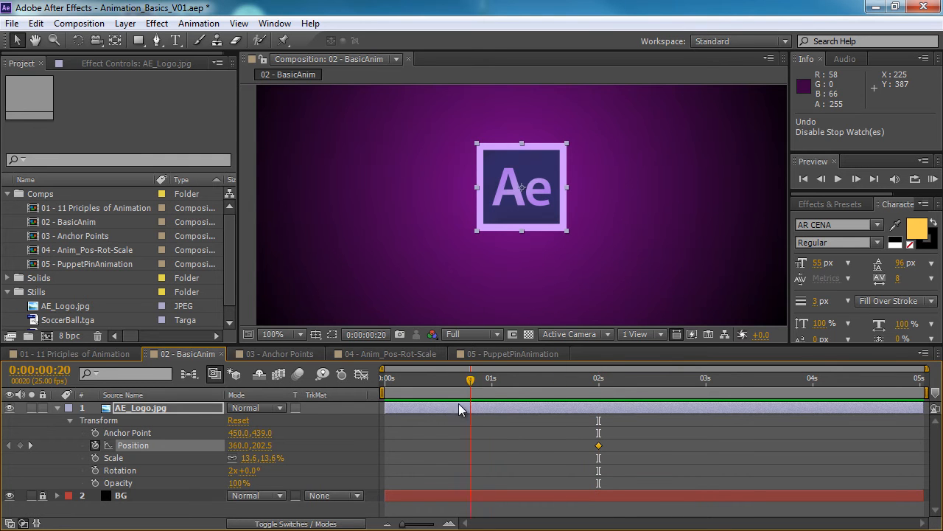
key("comma")
left_click_drag(647, 203, 477, 204)
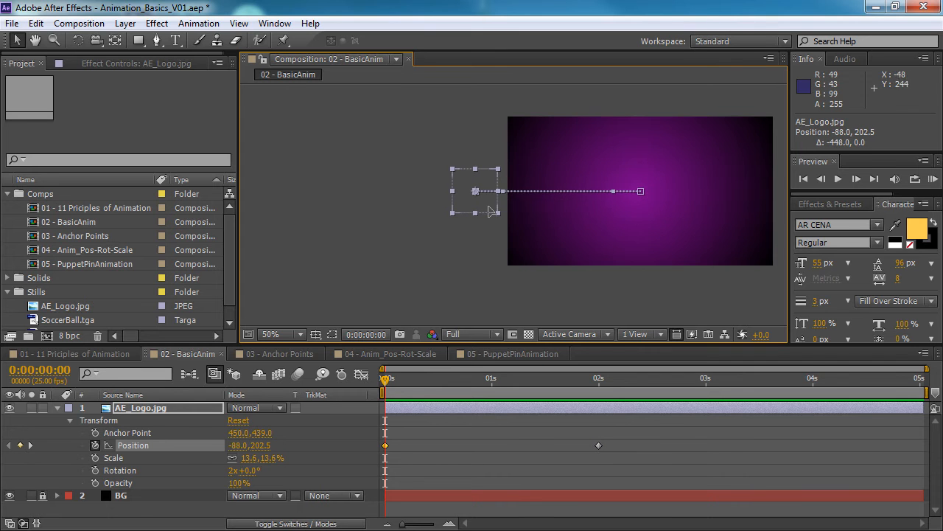
- Preview the logo's slide from 0 to 2 seconds and examine its motion path up close
key("space")
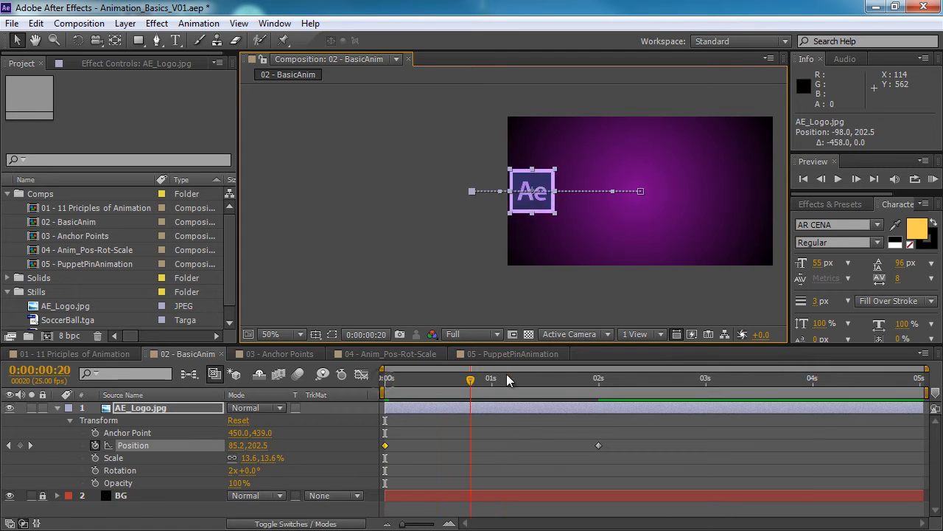
left_click_drag(392, 380, 599, 346)
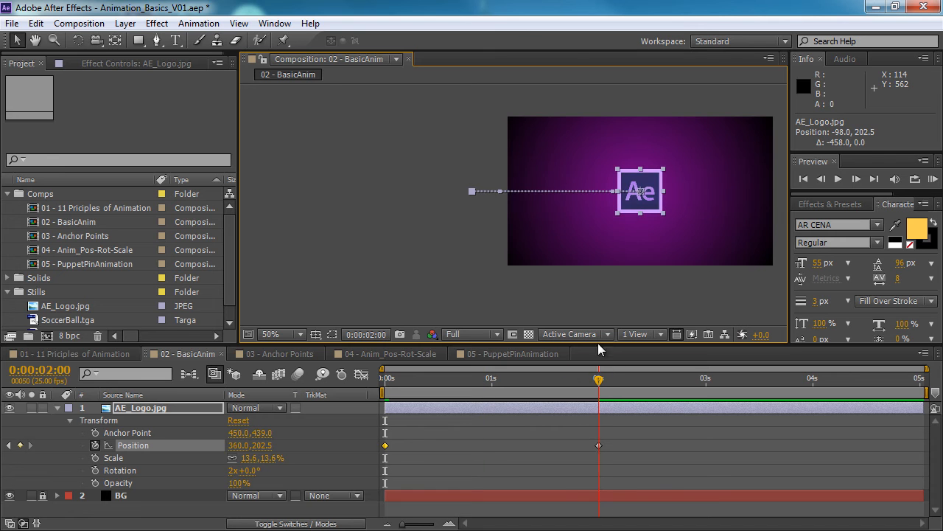
scroll(638, 207, "up", 1)
left_click_drag(637, 206, 464, 251)
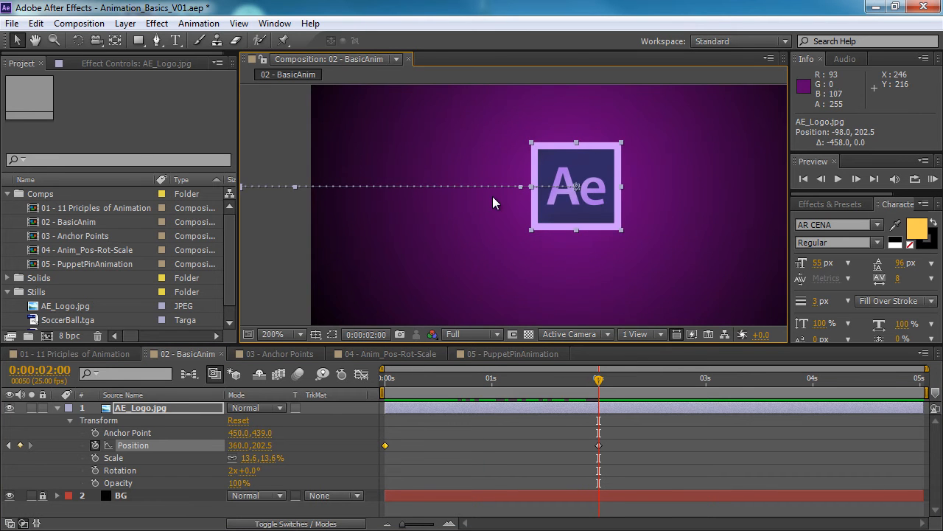
scroll(474, 160, "up", 1)
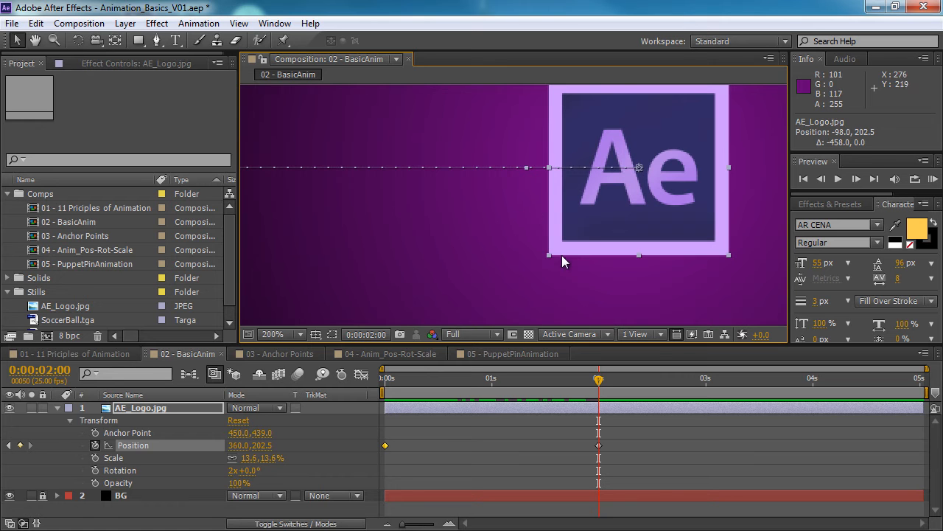
left_click_drag(390, 381, 600, 380)
left_click_drag(620, 234, 753, 239)
scroll(503, 188, "down", 2)
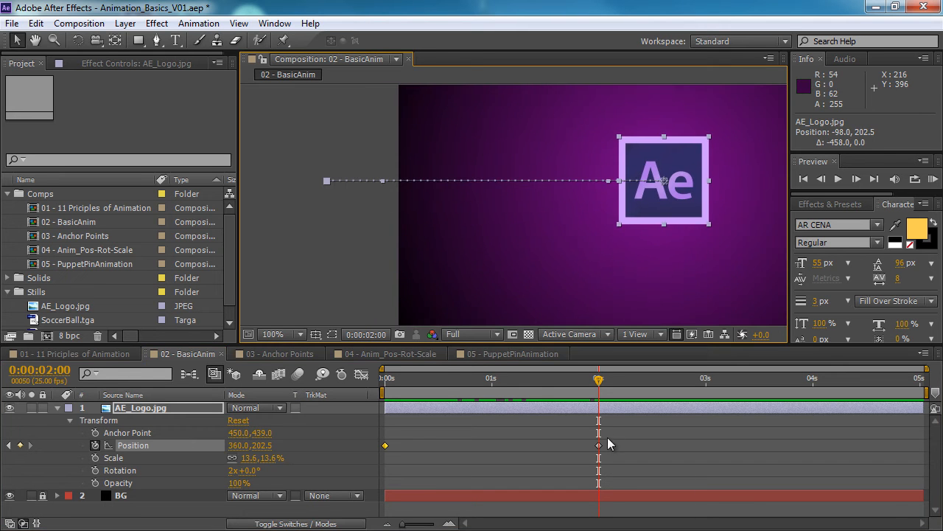
- Try the logo's ending Position keyframe at 1 second, return it to 2 seconds, and scrub through the motion
left_click_drag(599, 445, 500, 452)
left_click_drag(437, 376, 386, 392)
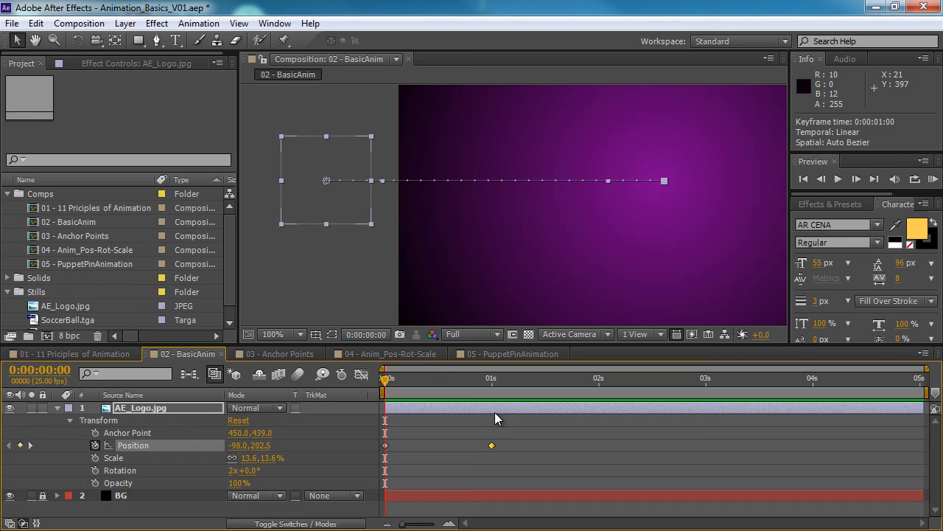
left_click_drag(495, 445, 599, 447)
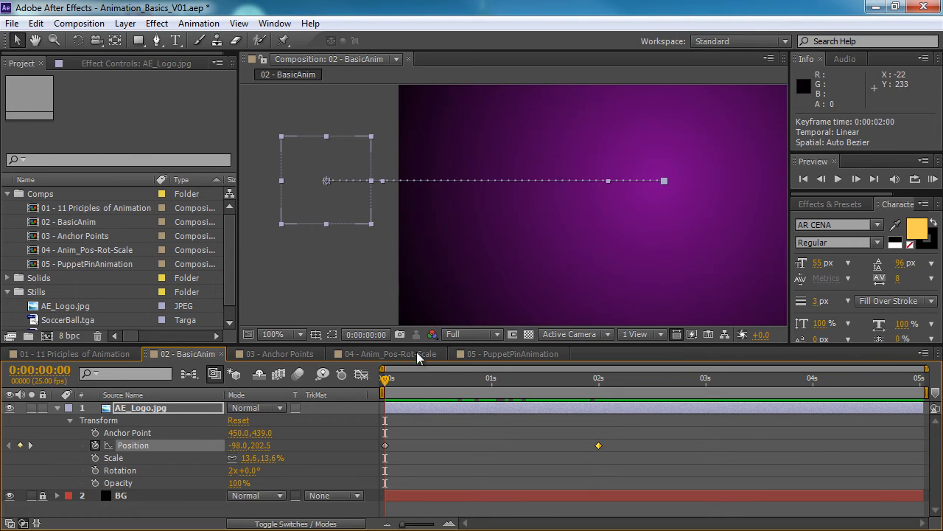
left_click_drag(405, 380, 601, 410)
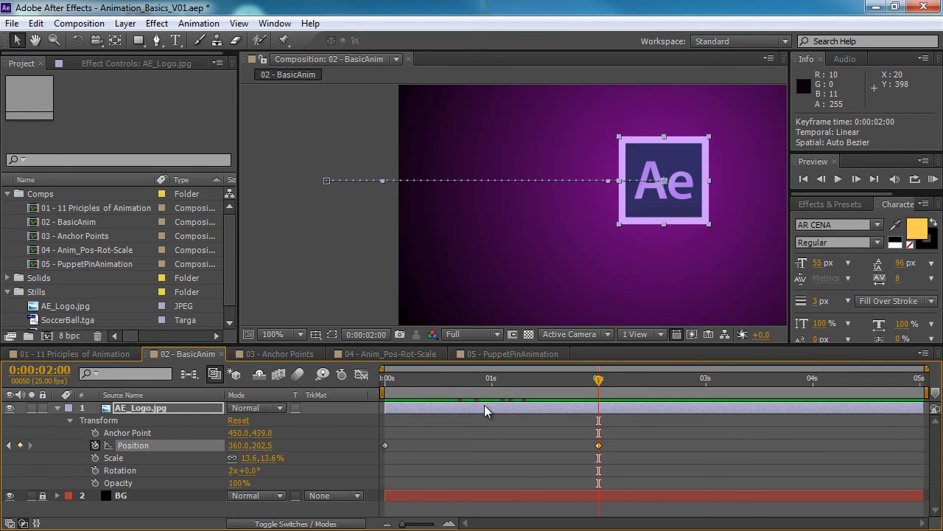
left_click_drag(491, 376, 598, 373)
key("Home")
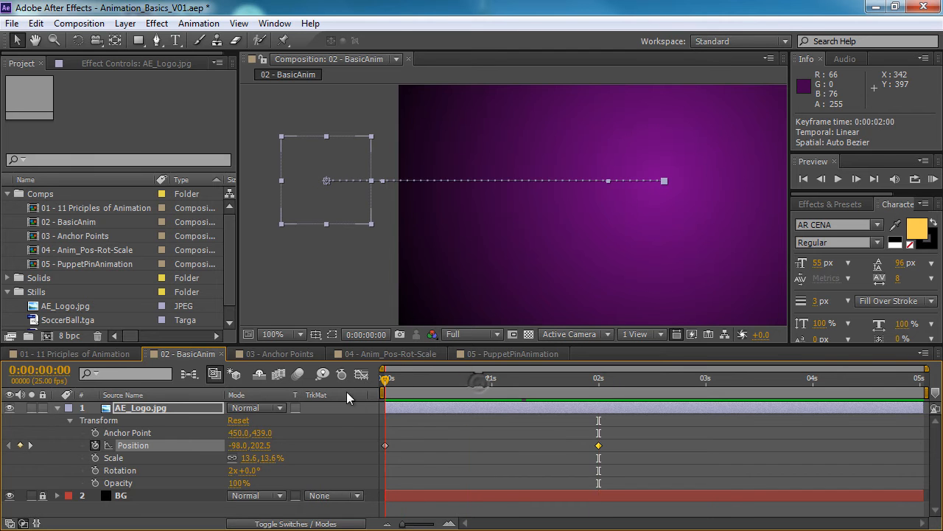
left_click_drag(389, 378, 603, 371)
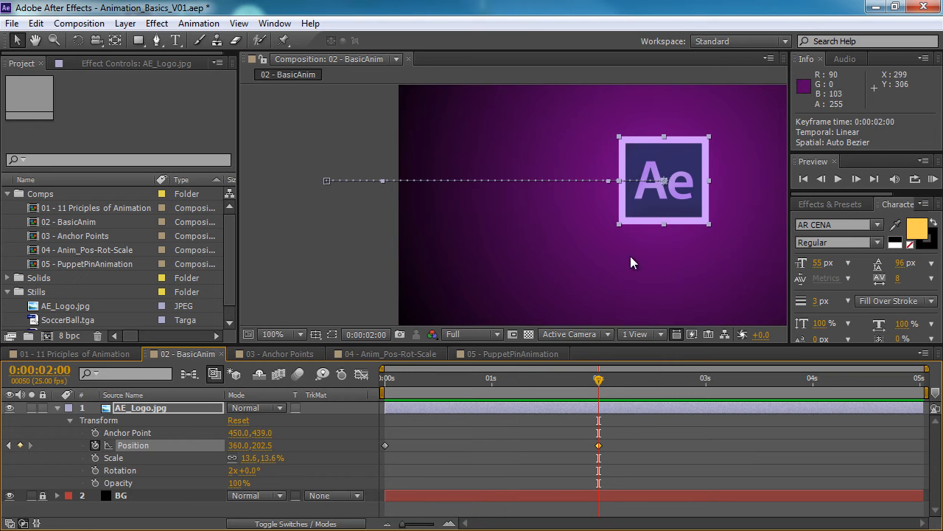
- Bend the logo's straight motion path into an upward arc using both keyframe handles, with its end point at 381.0, 189.5, and scrub through it
left_click_drag(664, 264, 667, 308)
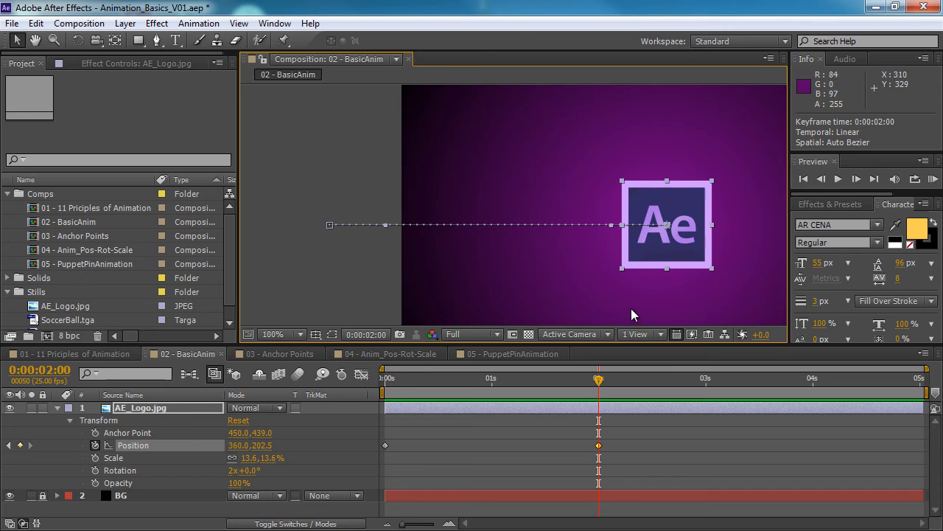
left_click_drag(565, 379, 498, 388)
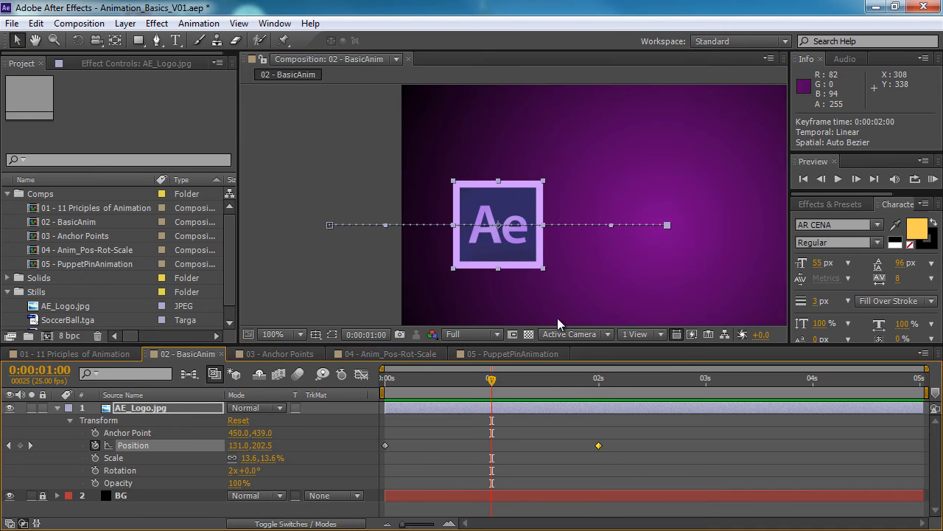
left_click_drag(613, 224, 614, 124)
left_click_drag(383, 225, 389, 135)
mouse_move(673, 223)
left_mouse_down()
mouse_move(745, 212)
mouse_move(684, 216)
left_mouse_up()
key("comma")
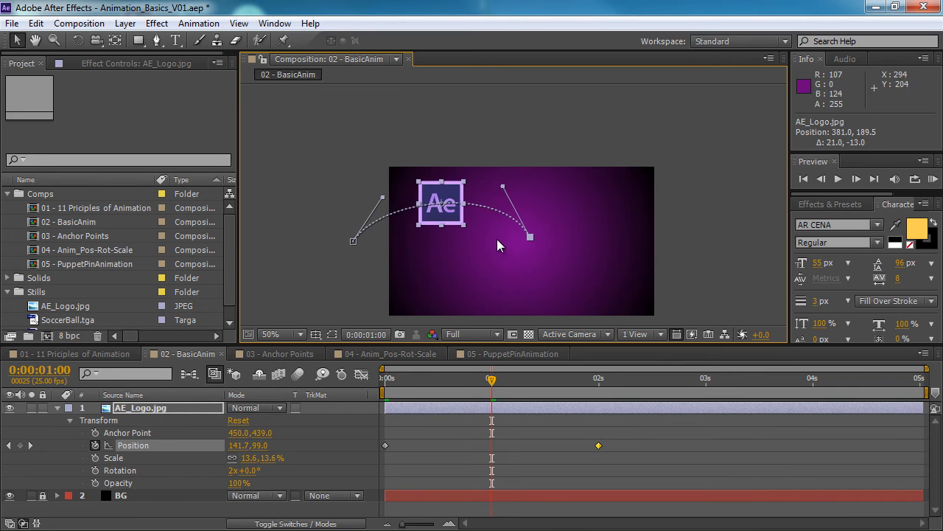
key("period")
left_click_drag(617, 263, 683, 230)
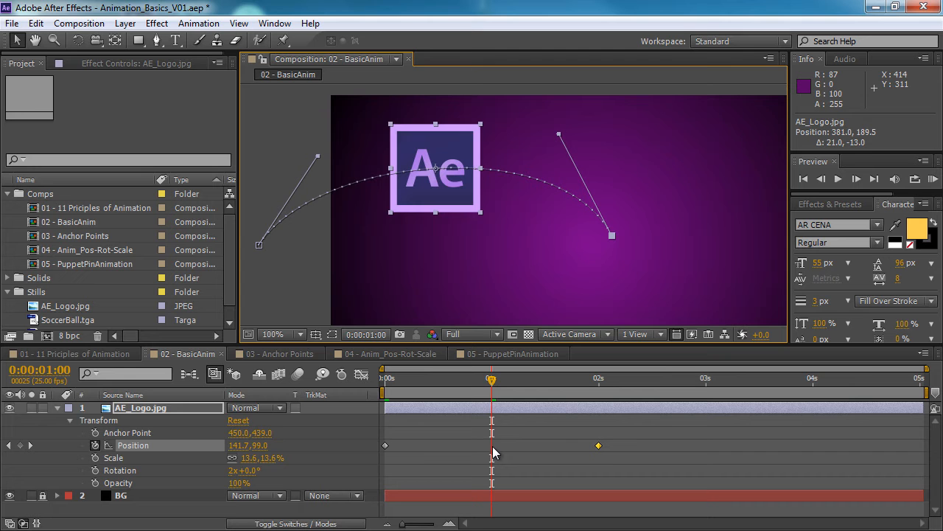
mouse_move(501, 381)
left_mouse_down()
mouse_move(349, 396)
mouse_move(454, 371)
mouse_move(618, 372)
mouse_move(377, 405)
mouse_move(489, 389)
left_mouse_up()
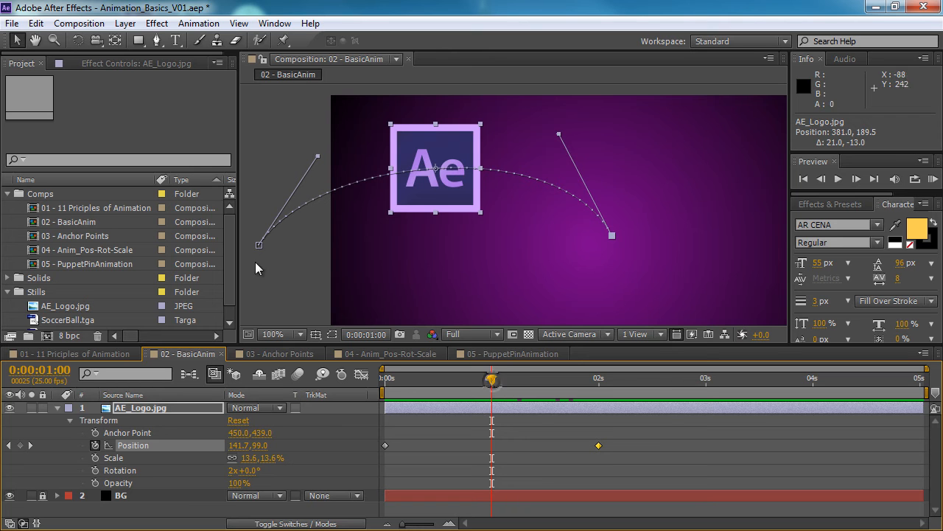
mouse_move(493, 381)
left_mouse_down()
mouse_move(395, 399)
mouse_move(492, 391)
left_mouse_up()
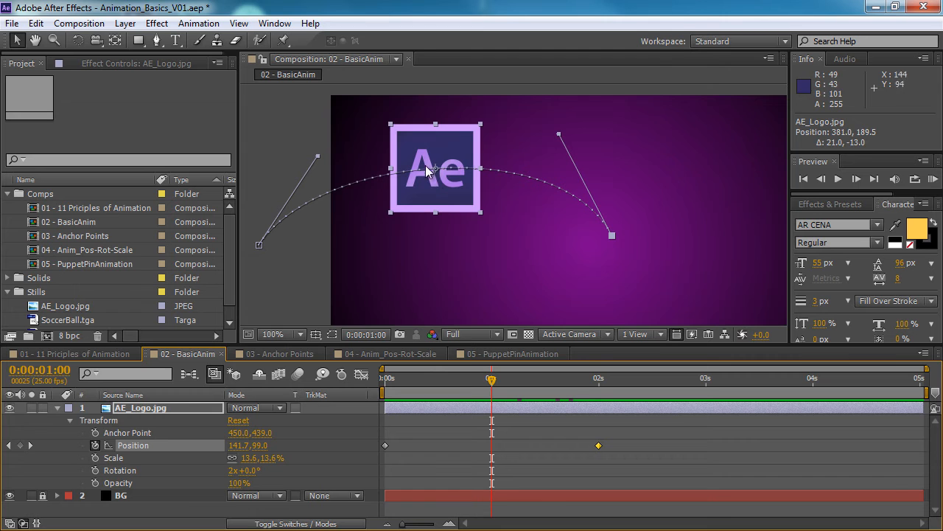
mouse_move(492, 380)
left_mouse_down()
mouse_move(364, 401)
mouse_move(492, 382)
left_mouse_up()
- Swing the motion path's ending handle down past the end point and back up into an arc, and clear the keyframe selection
left_click_drag(558, 135, 721, 261)
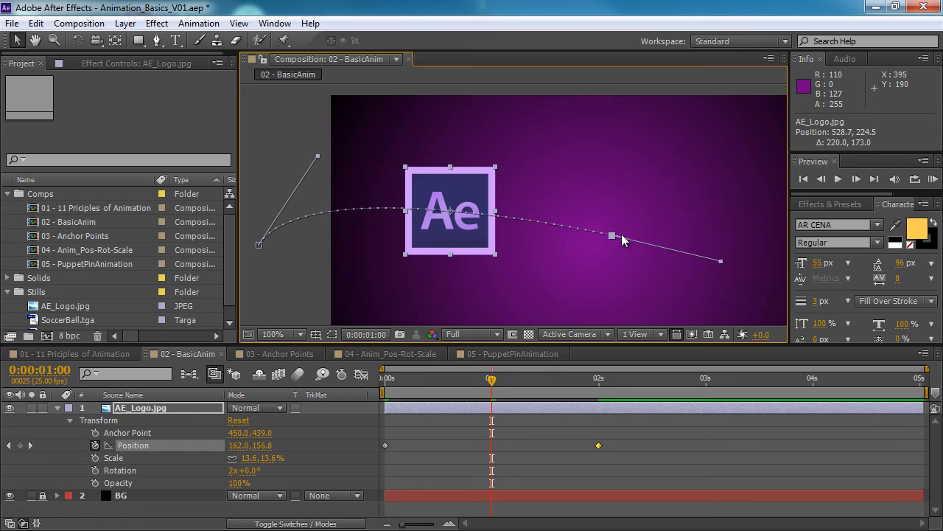
left_click_drag(494, 380, 513, 394)
left_click_drag(721, 261, 550, 146)
left_click(635, 452)
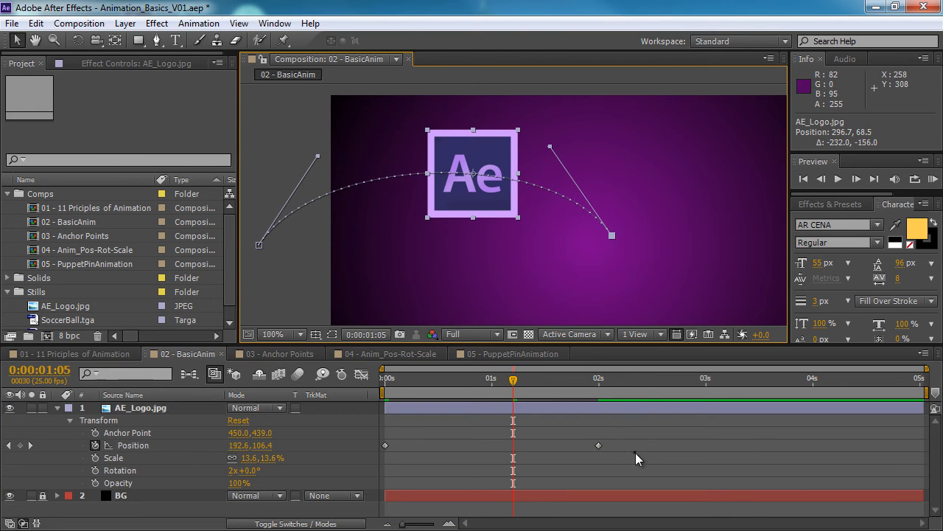
- Apply Easy Ease to the logo's Position keyframe at 2 seconds and preview the animation from the start
left_click(597, 446)
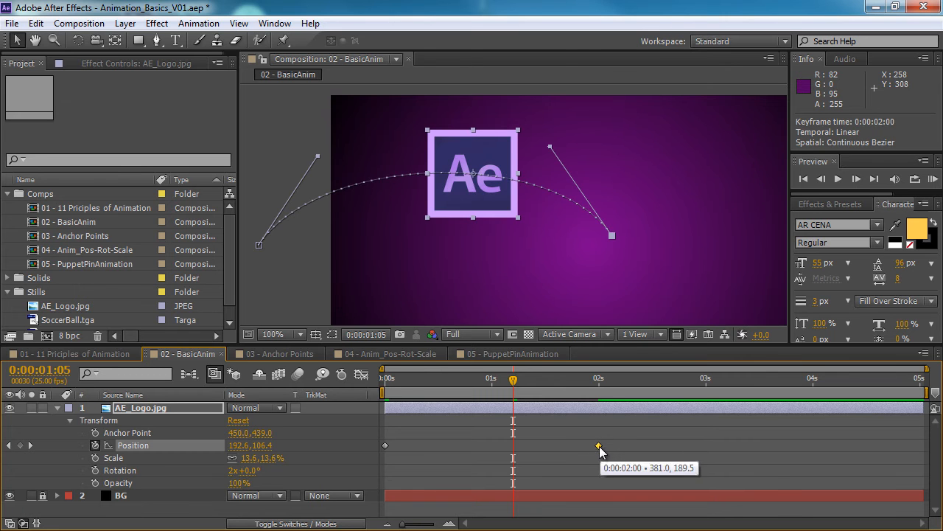
right_click(599, 446)
mouse_move(670, 440)
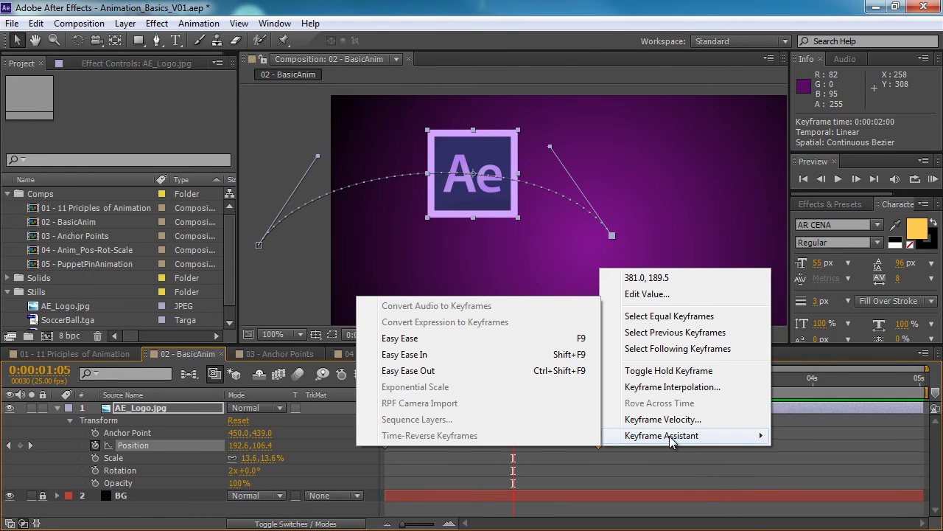
left_click(433, 341)
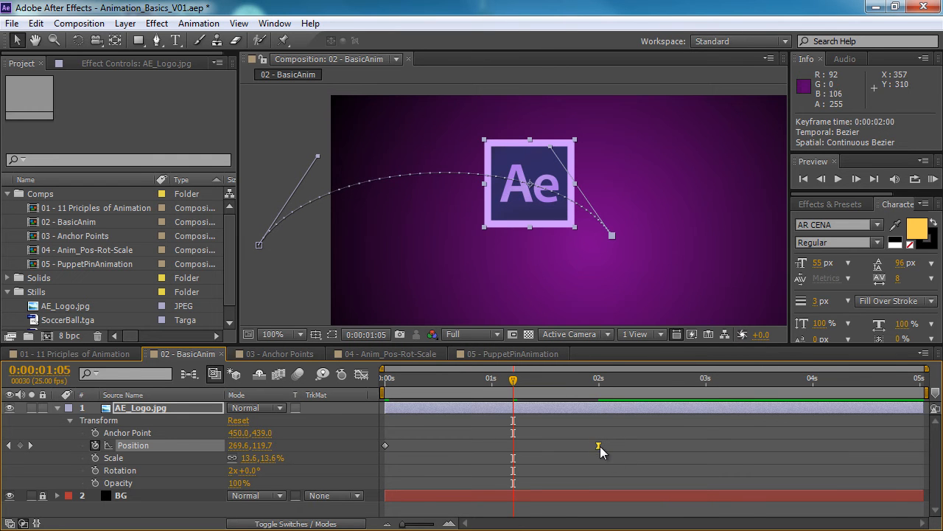
left_click_drag(604, 377, 379, 395)
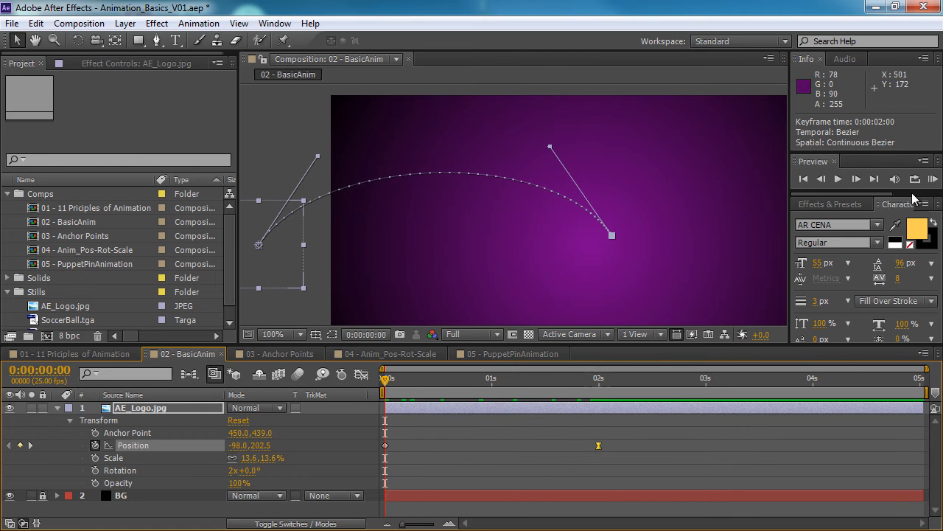
left_click(931, 178)
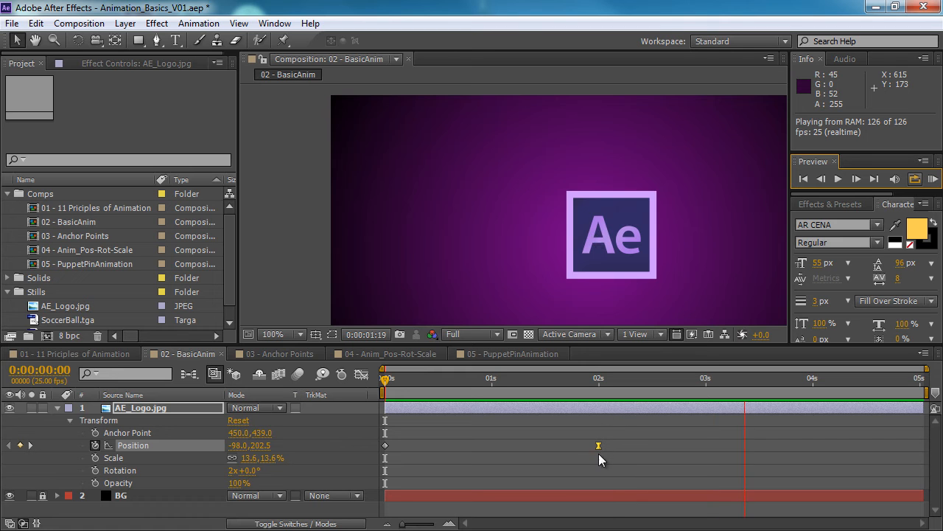
- Scrub the logo between 0 and 2 seconds and examine the dot spacing near the motion path's eased end
left_click(599, 379)
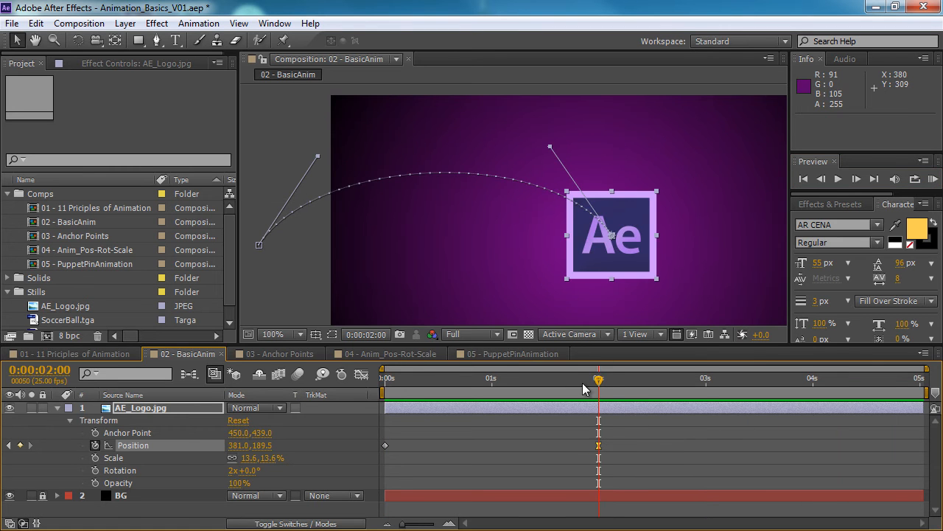
left_click_drag(566, 380, 415, 386)
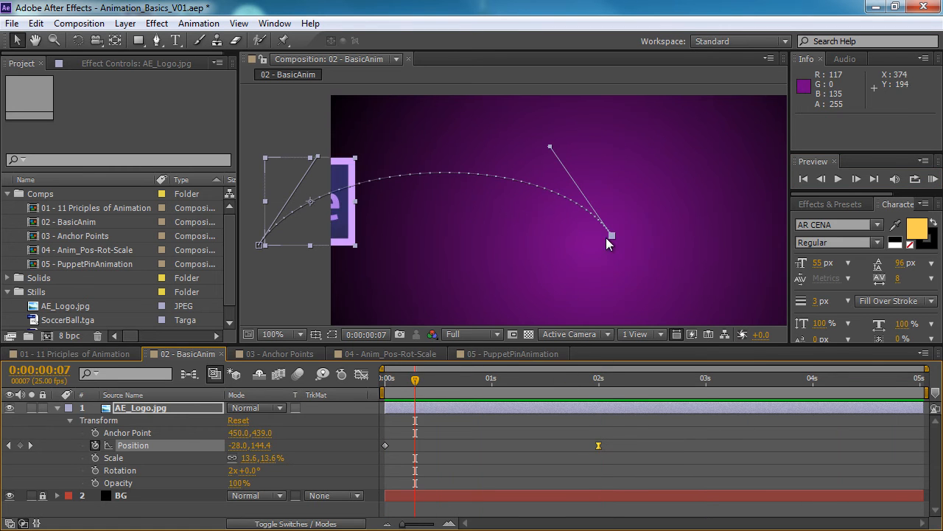
key("period")
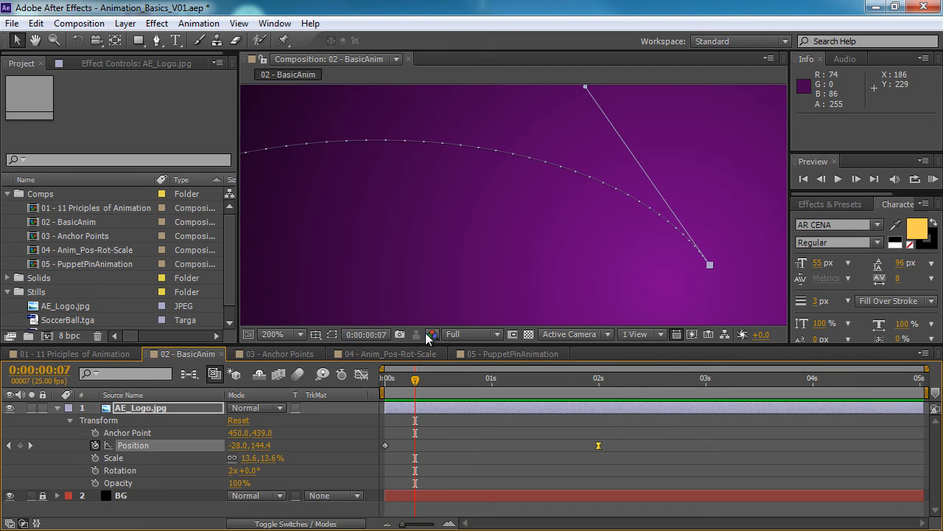
scroll(417, 207, "down", 1)
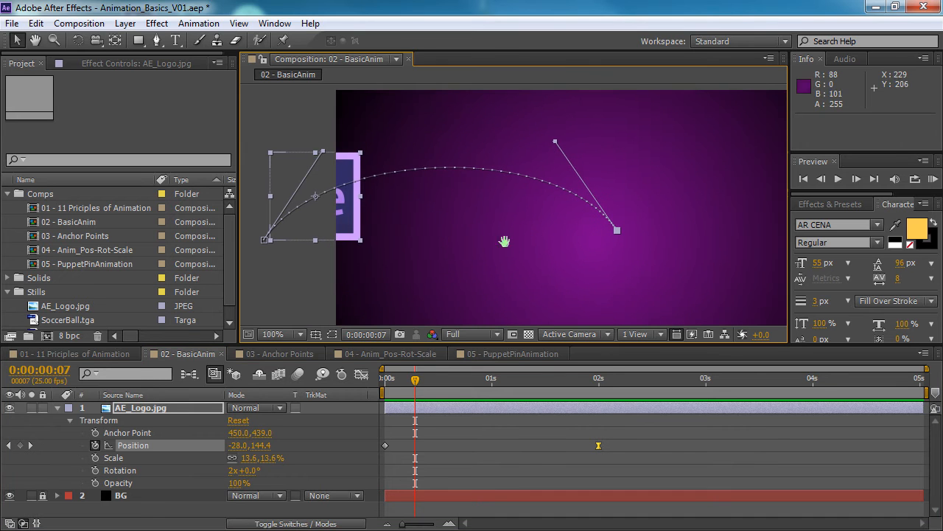
left_click_drag(421, 381, 599, 382)
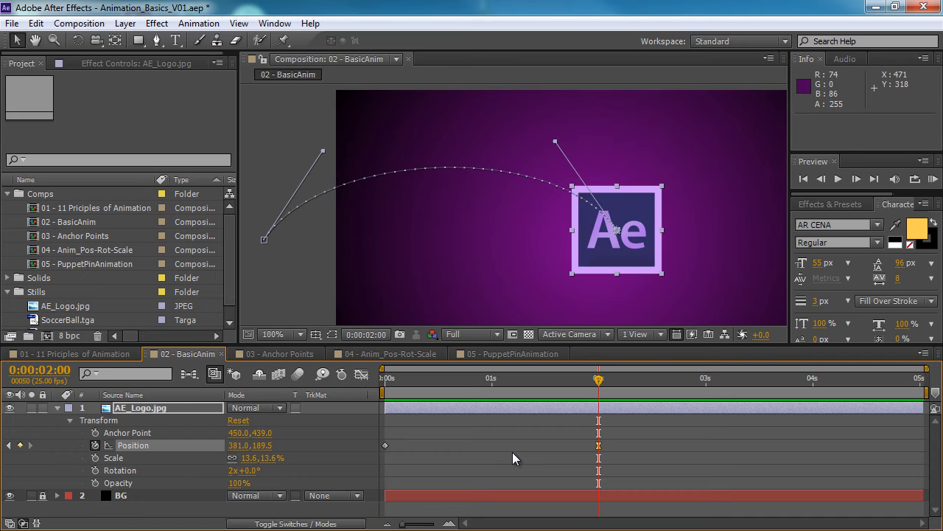
left_click_drag(387, 385, 346, 333)
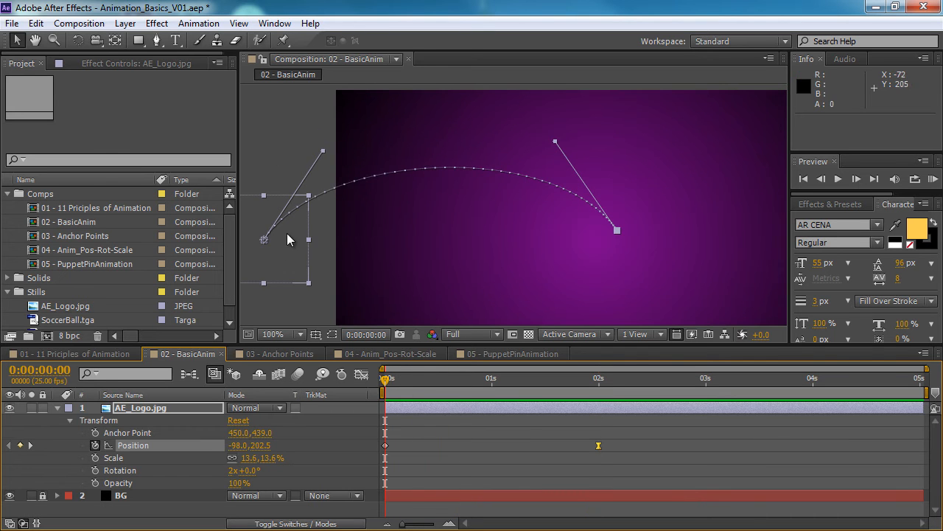
- Move the logo's starting position into the frame at 71.0, 174.5 and pull its path handle up into an arc at 132.3, 91.5
left_click_drag(324, 154, 318, 223)
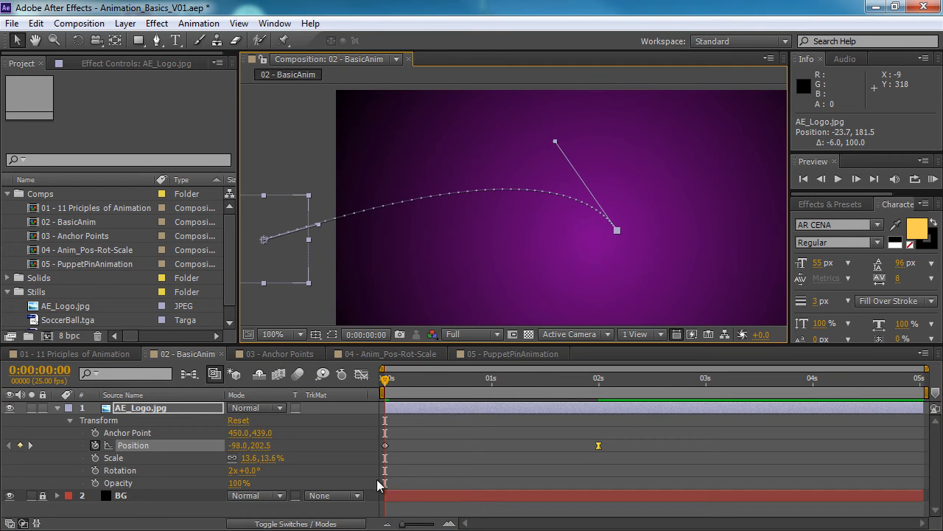
left_click_drag(309, 256, 434, 235)
left_click_drag(443, 204, 433, 157)
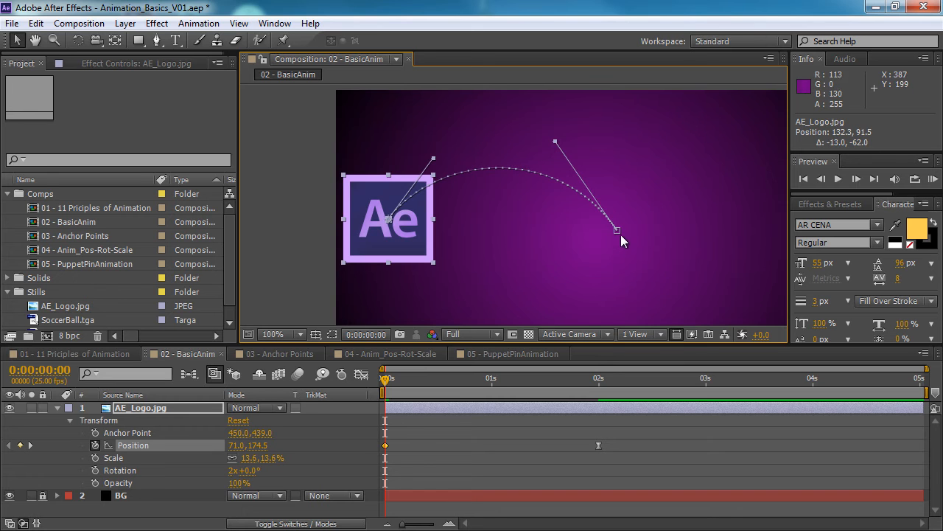
- Apply Easy Ease to the logo's Position keyframe at 0 seconds and examine the path's dot spacing around it close up
left_click(389, 451)
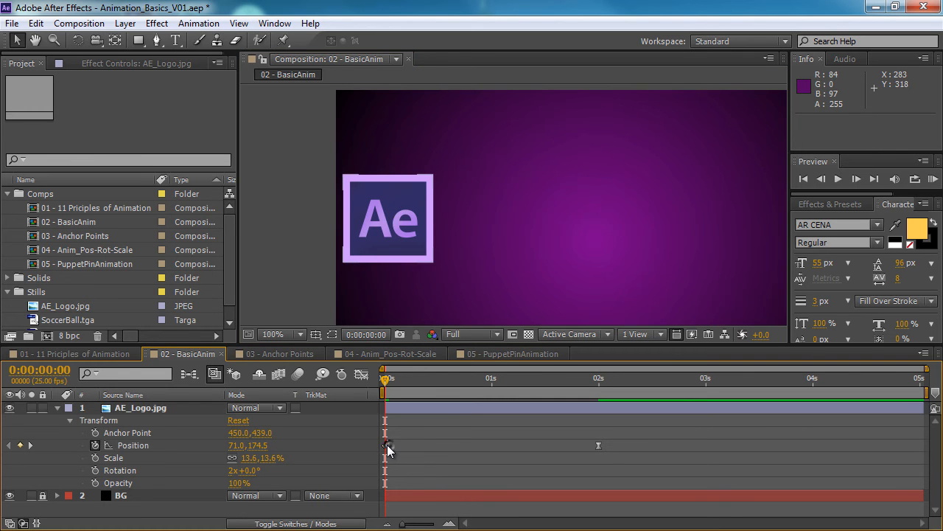
left_click(384, 445)
right_click(385, 445)
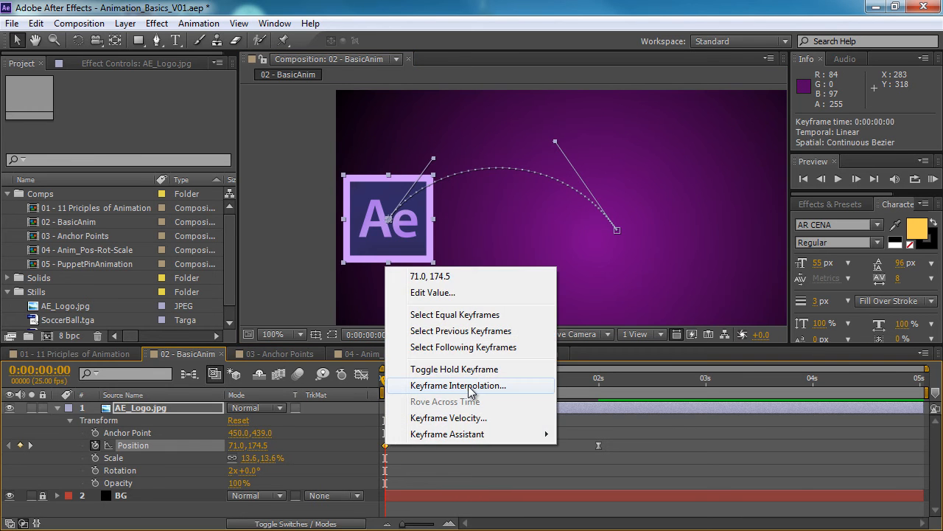
mouse_move(474, 434)
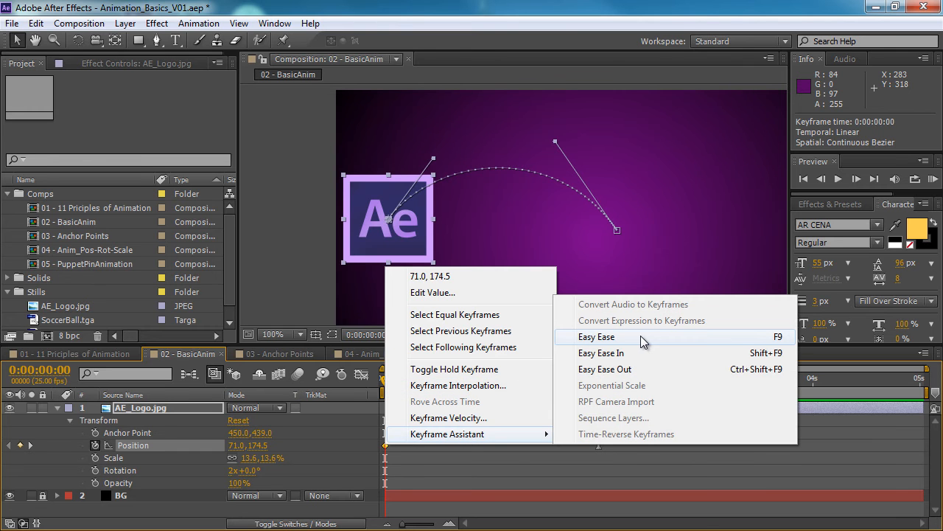
left_click(740, 337)
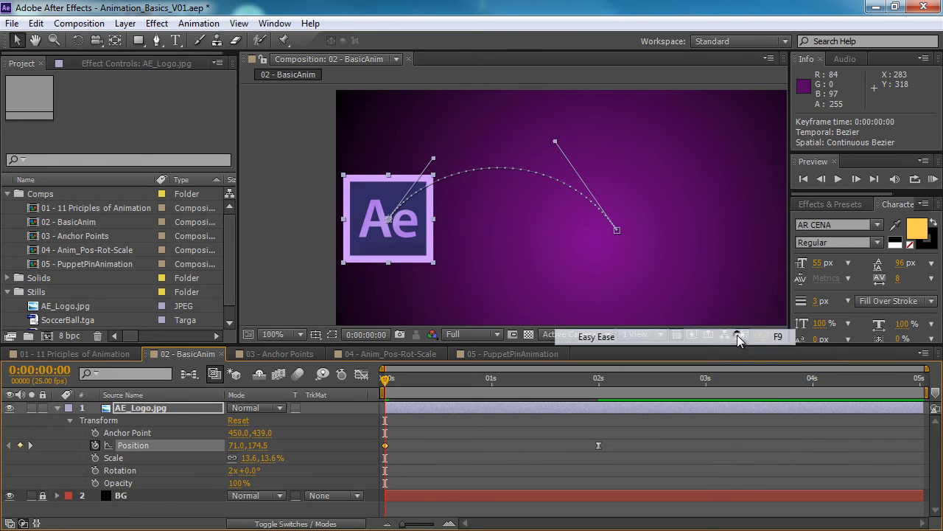
scroll(775, 234, "up", 2)
left_click_drag(775, 235, 786, 230)
scroll(657, 239, "up", 1)
left_click_drag(657, 239, 414, 268)
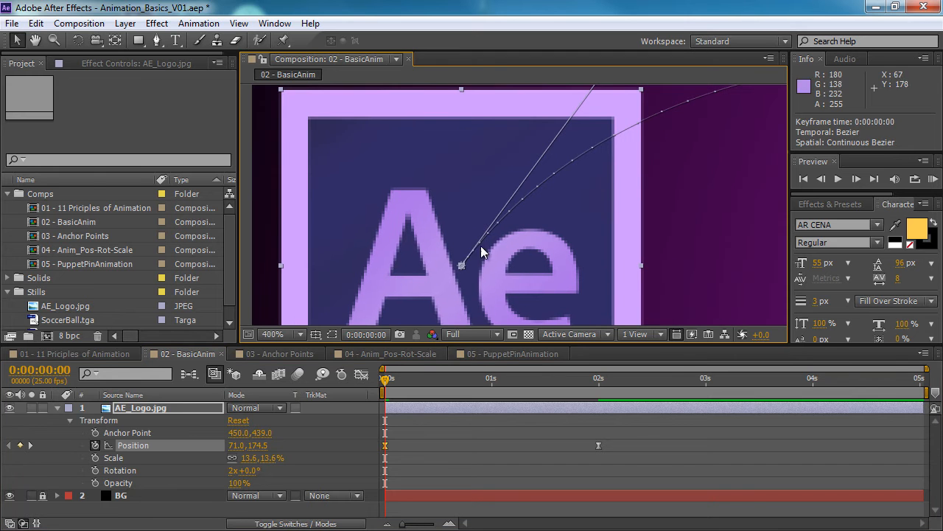
scroll(543, 183, "down", 5)
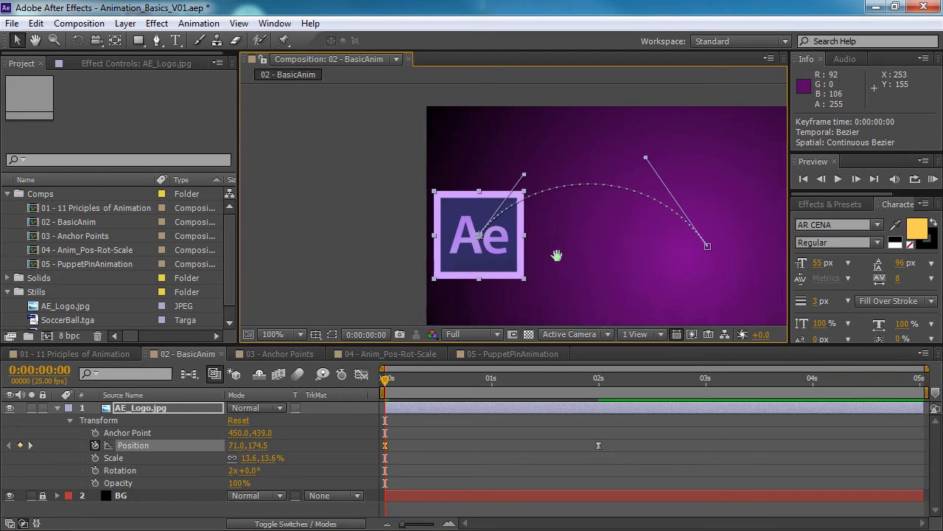
- Extend the starting keyframe's path handle up to 147.3, 65.0 and preview the eased motion
scroll(531, 217, "up", 3)
left_click_drag(423, 210, 445, 172)
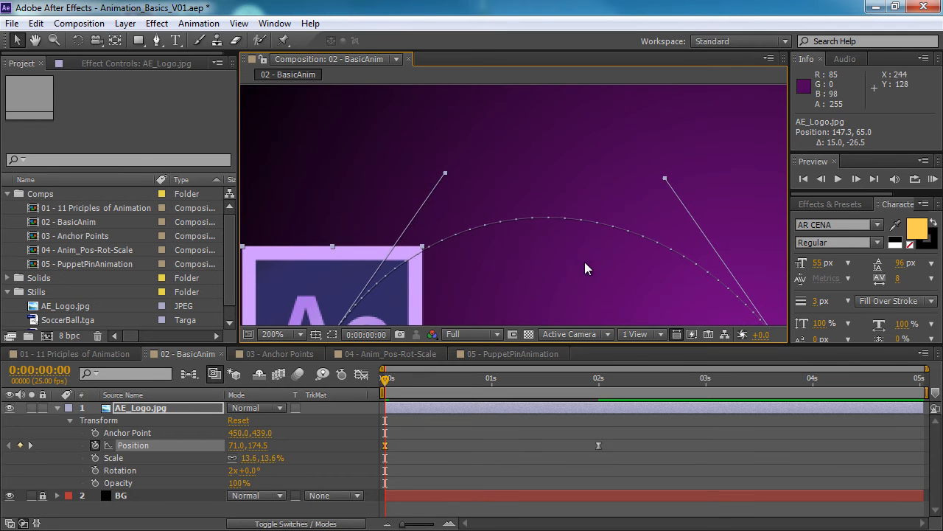
scroll(584, 262, "down", 1)
left_click(933, 180)
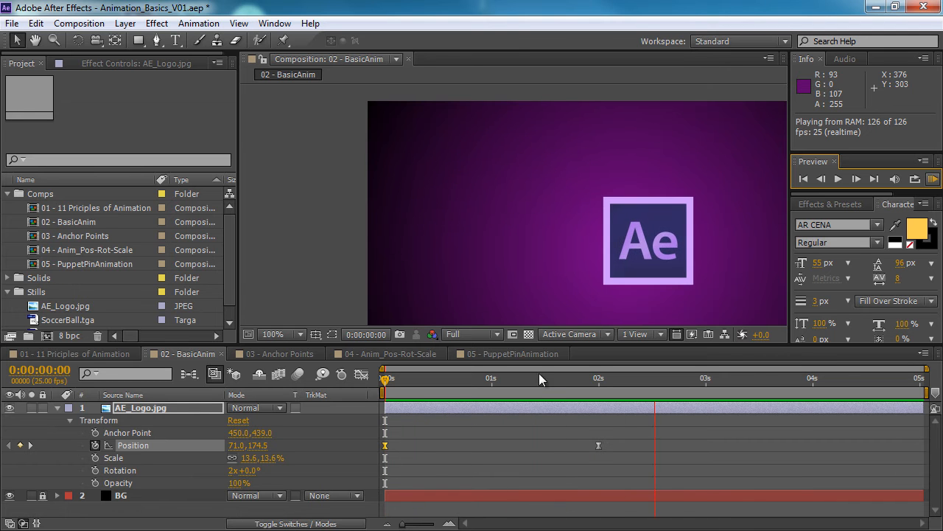
key("space")
- Clear the keyframe selection and scrub the logo between its two eased Position keyframes
left_click_drag(399, 379, 460, 462)
left_click_drag(627, 437, 361, 449)
left_click(657, 443)
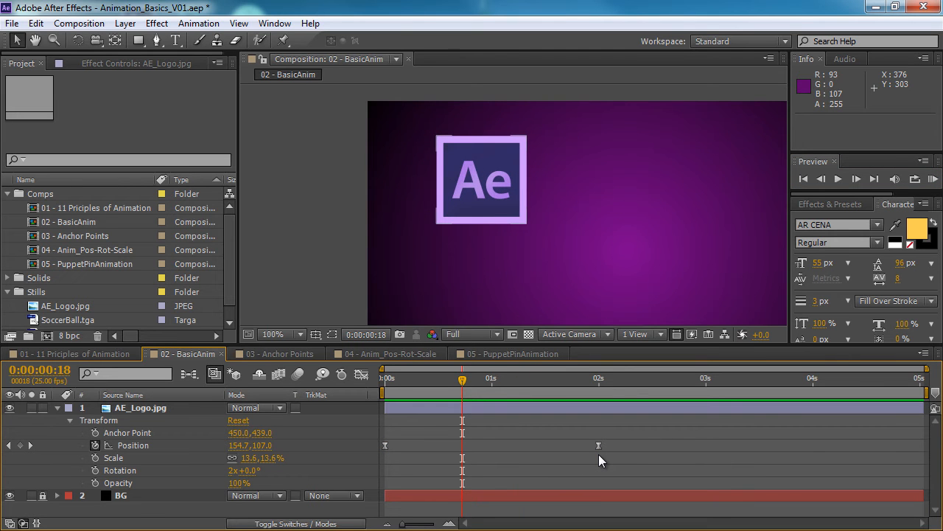
mouse_move(597, 381)
left_mouse_down()
mouse_move(505, 387)
mouse_move(589, 389)
left_mouse_up()
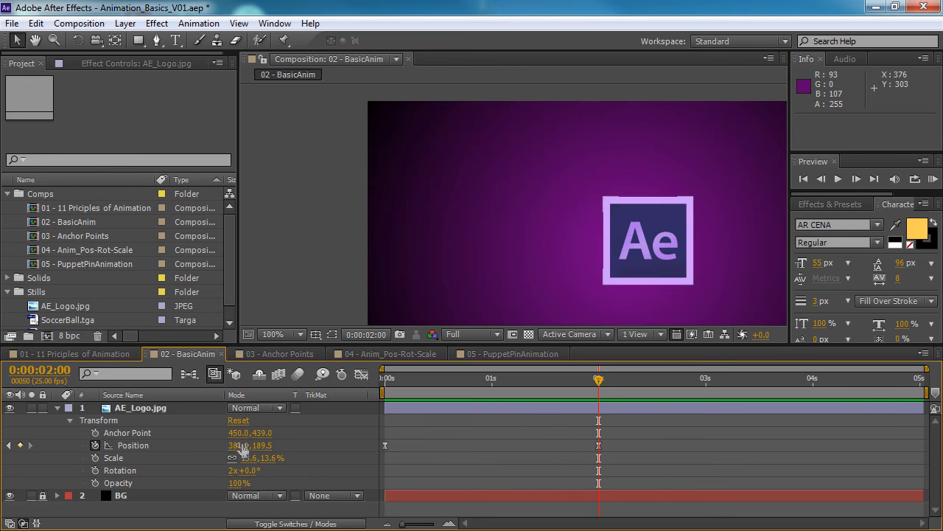
left_click_drag(465, 377, 337, 407)
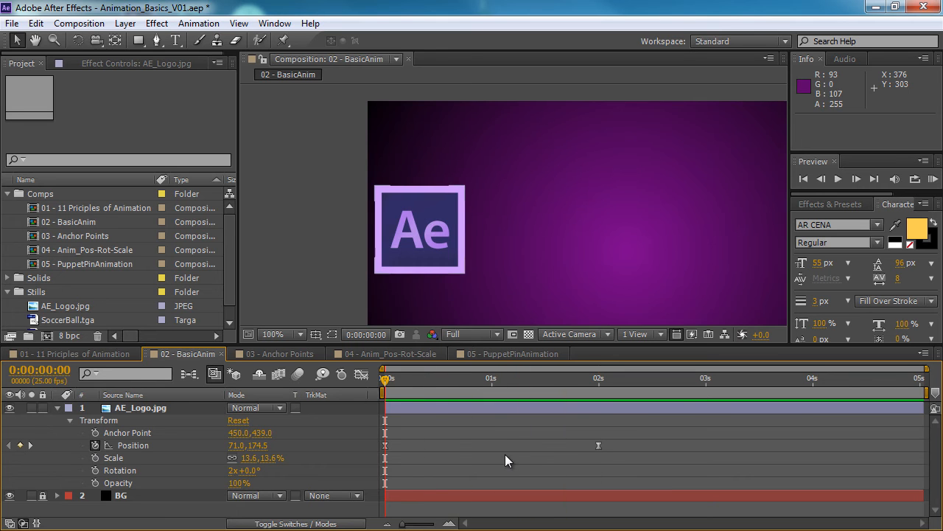
- Add a Position keyframe at 1 second by raising the logo to 229.8, 64.9, and scrub back to the start
left_click(493, 378)
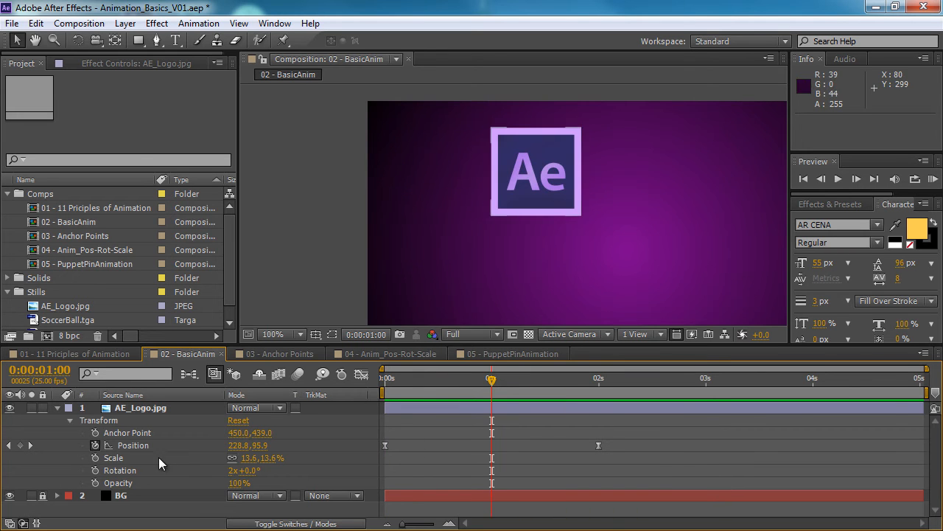
left_click_drag(549, 186, 547, 160)
left_click_drag(492, 379, 385, 379)
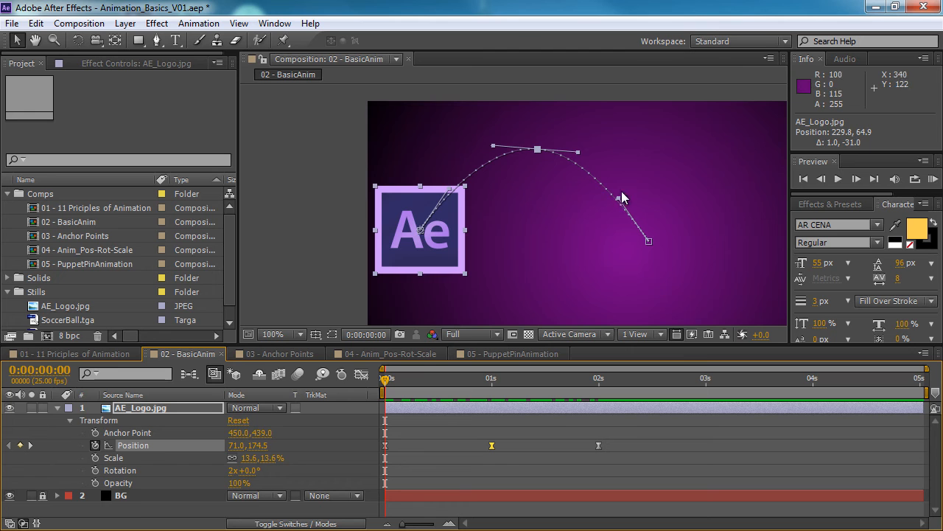
- Round the motion path by swinging both end handles outward, and raise the middle keyframe's point to 227.8, 58.9
left_click_drag(617, 199, 645, 182)
left_click_drag(448, 196, 423, 185)
left_click_drag(541, 146, 539, 142)
left_click_drag(490, 381, 491, 381)
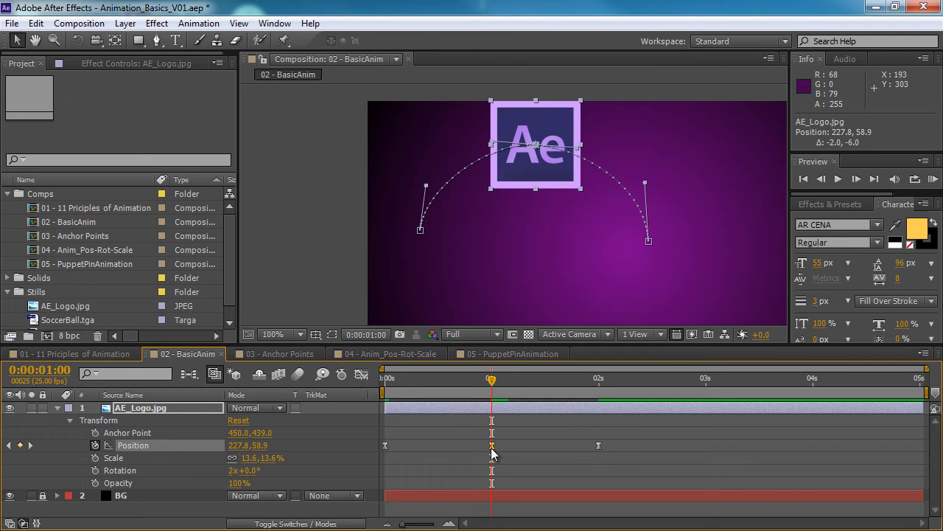
- Convert the 1-second Position keyframe to linear temporal interpolation, scrub through it, and level its path handles at 282.4, 59.0
right_click(491, 445)
left_click(507, 463)
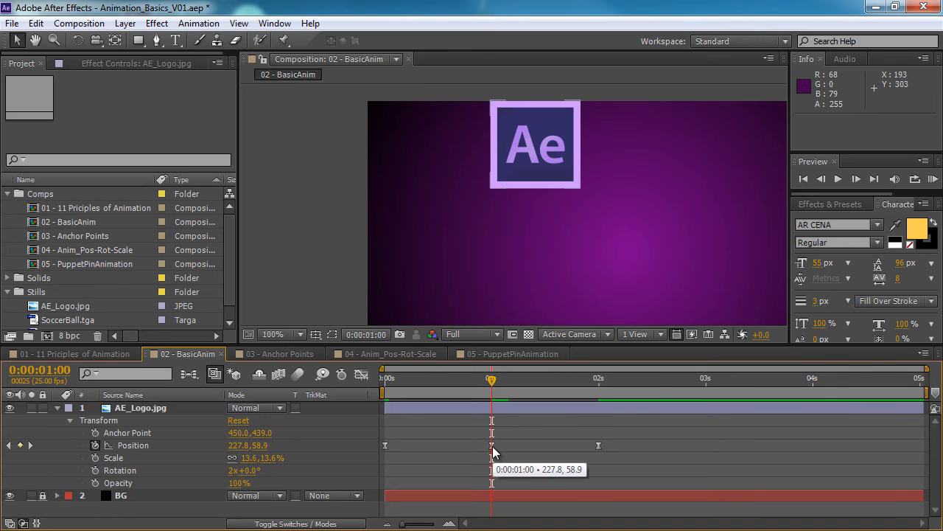
left_click(491, 445)
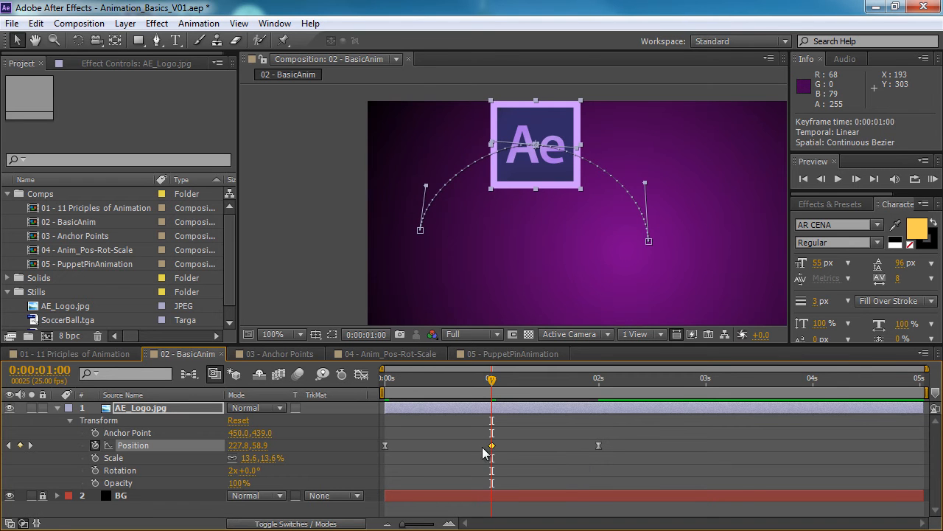
mouse_move(491, 380)
left_mouse_down()
mouse_move(357, 395)
mouse_move(492, 388)
left_mouse_up()
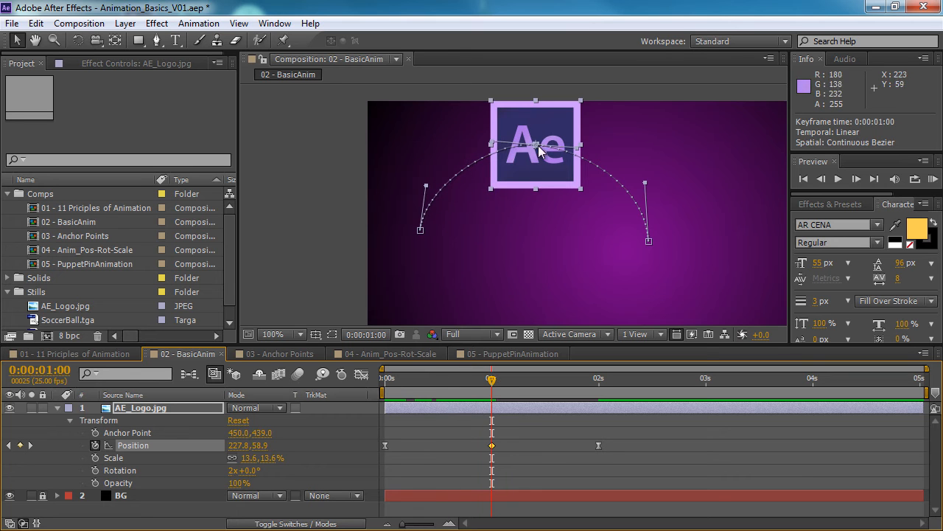
left_click_drag(578, 151, 579, 147)
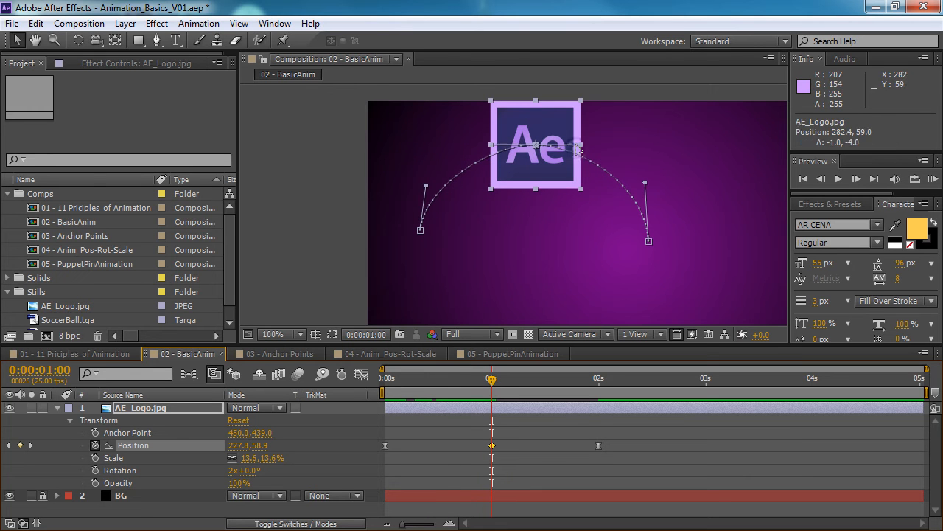
left_click_drag(546, 211, 557, 223)
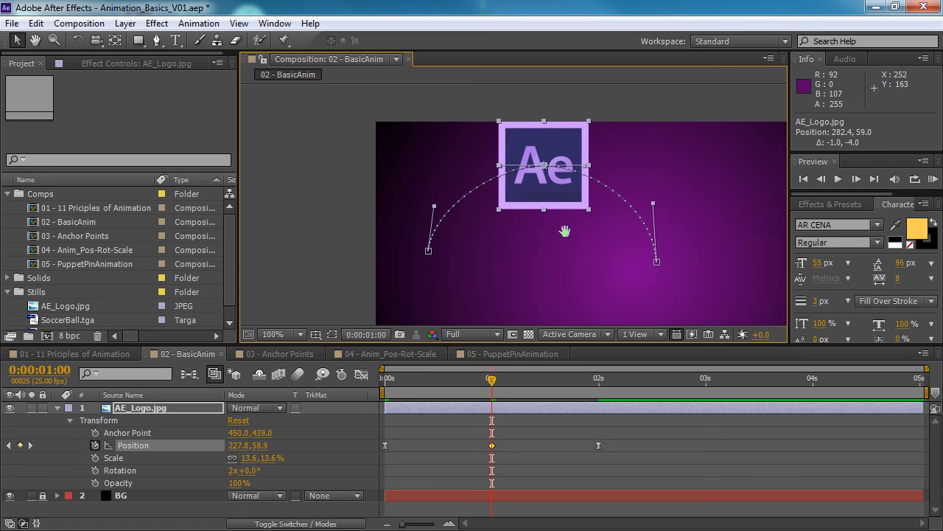
- Set the 1-second Position keyframe's spatial interpolation to Linear and preview the animation from the start
right_click(493, 445)
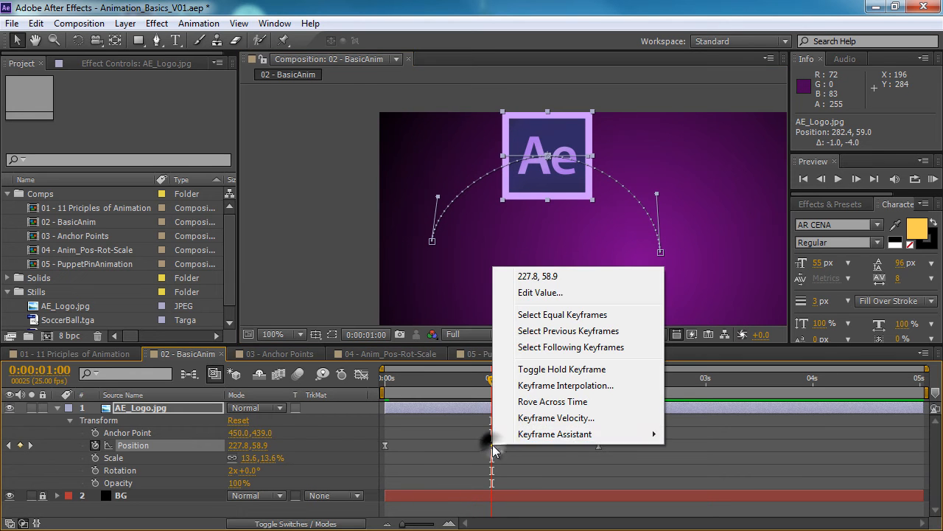
left_click(589, 385)
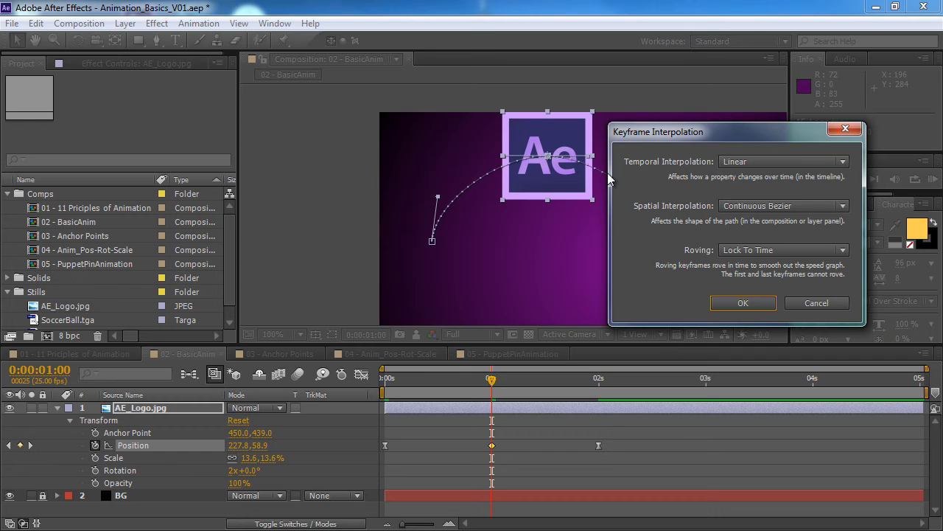
left_click(786, 206)
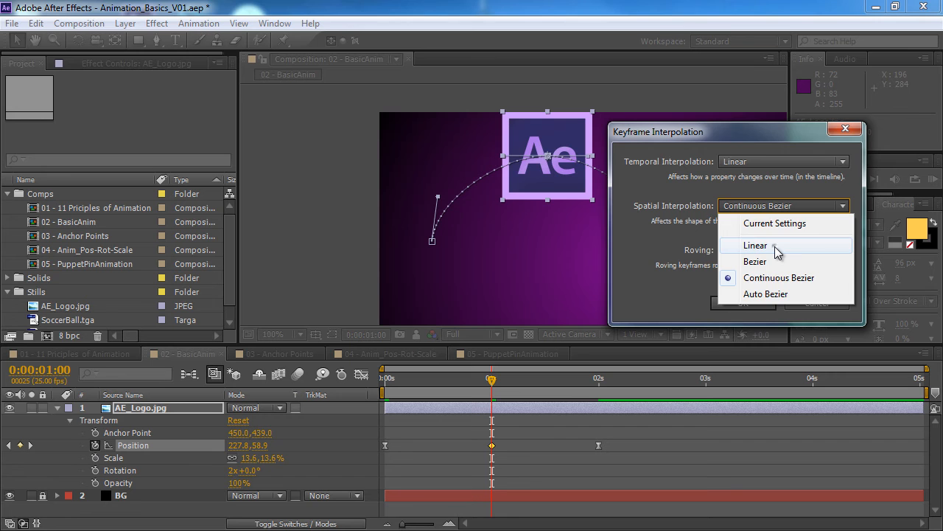
left_click(774, 247)
left_click(726, 302)
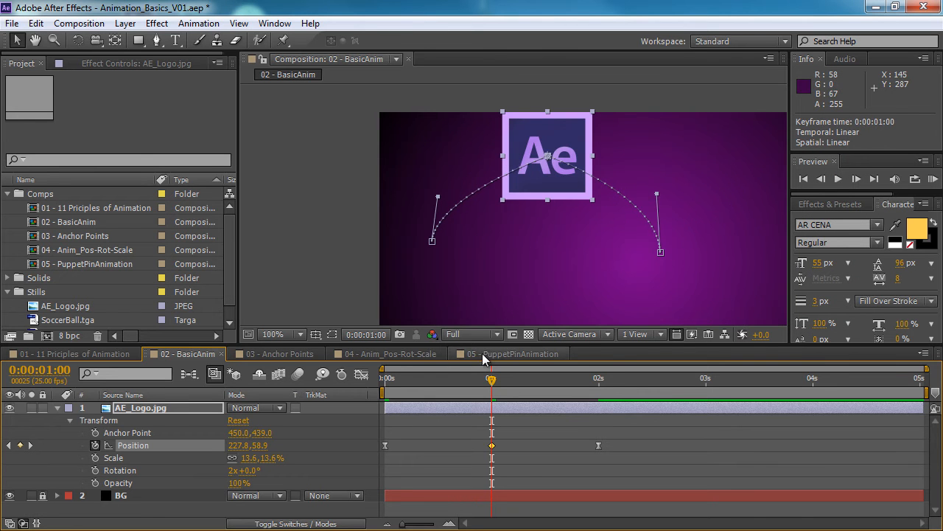
key("Home")
left_click(932, 179)
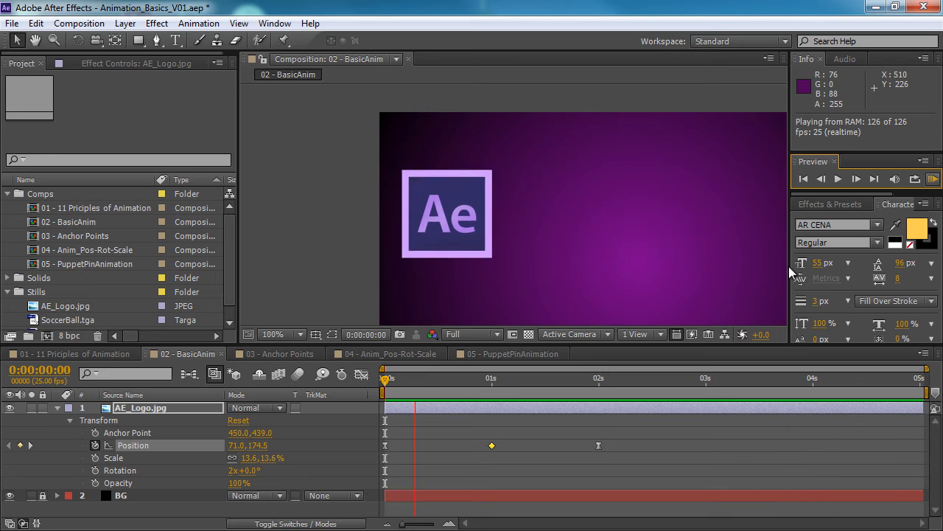
- Change the 1-second Position keyframe to Bezier spatial interpolation and Continuous Bezier temporal interpolation
left_click(492, 445)
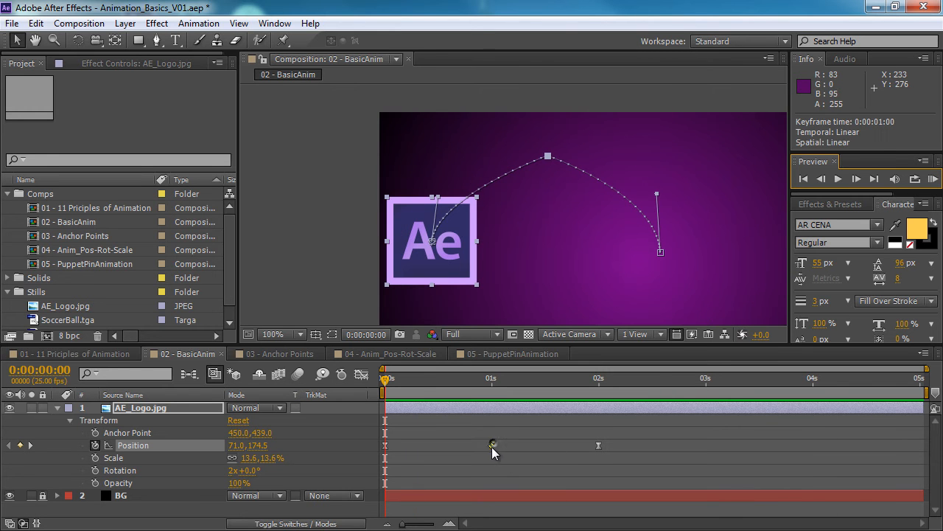
right_click(492, 445)
left_click(572, 388)
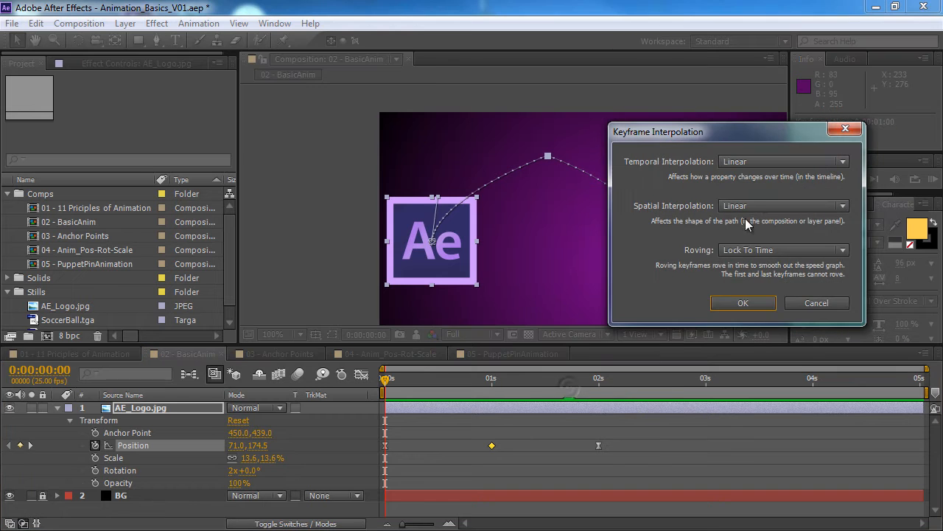
left_click(756, 203)
left_click(754, 263)
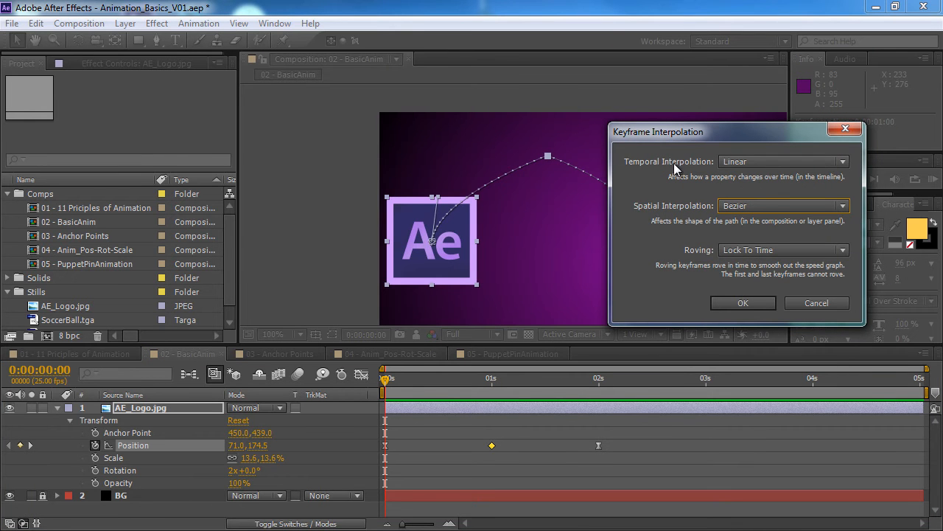
left_click(758, 163)
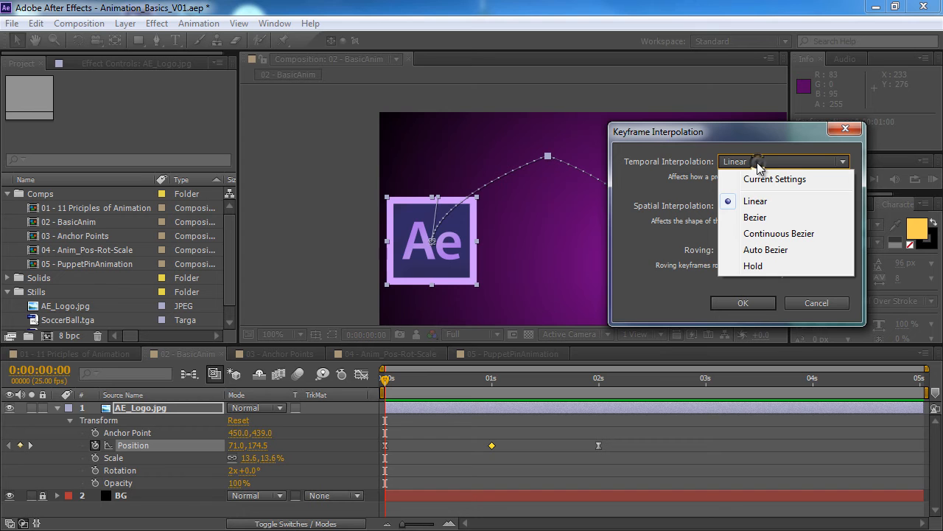
left_click(792, 232)
left_click(743, 303)
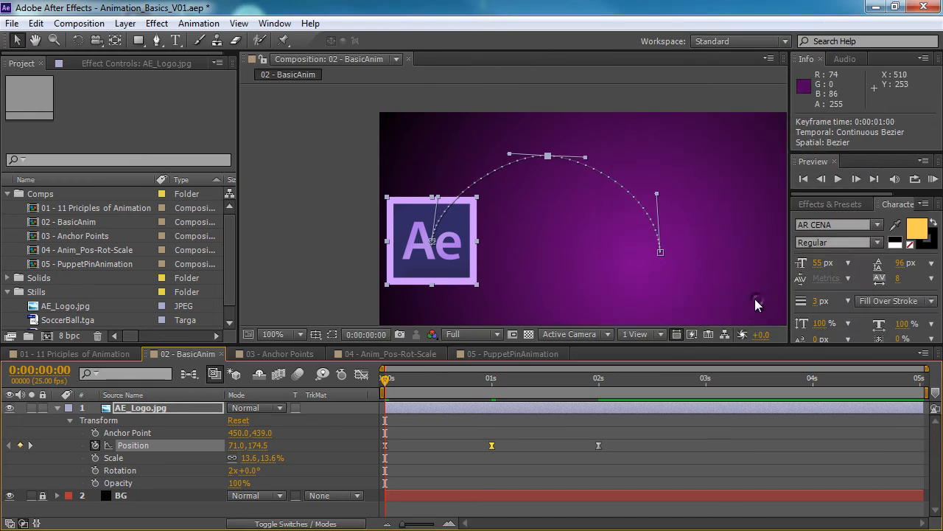
- Bend the motion path by moving the middle keyframe's outgoing handle to 354.5, 3.4 and incoming handle to 227.2, 158.4, and preview it
left_click_drag(590, 160, 640, 114)
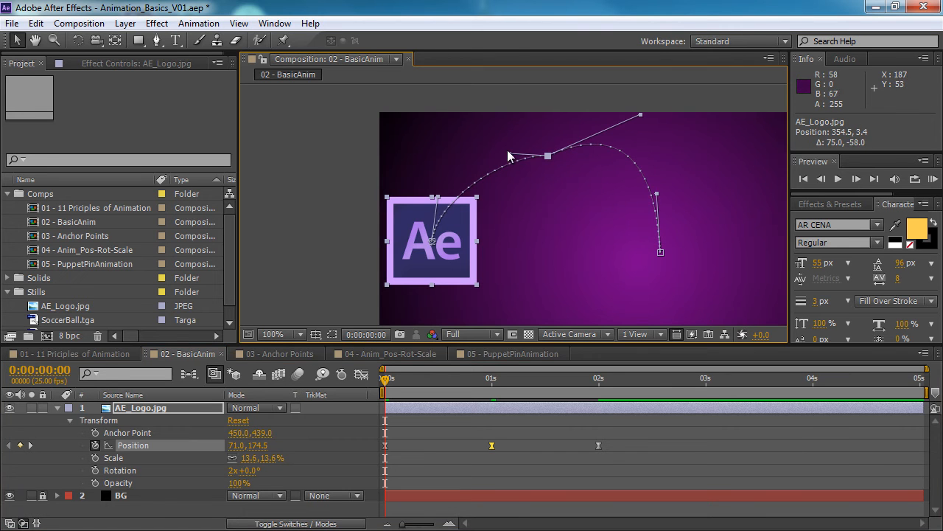
left_click_drag(510, 153, 548, 229)
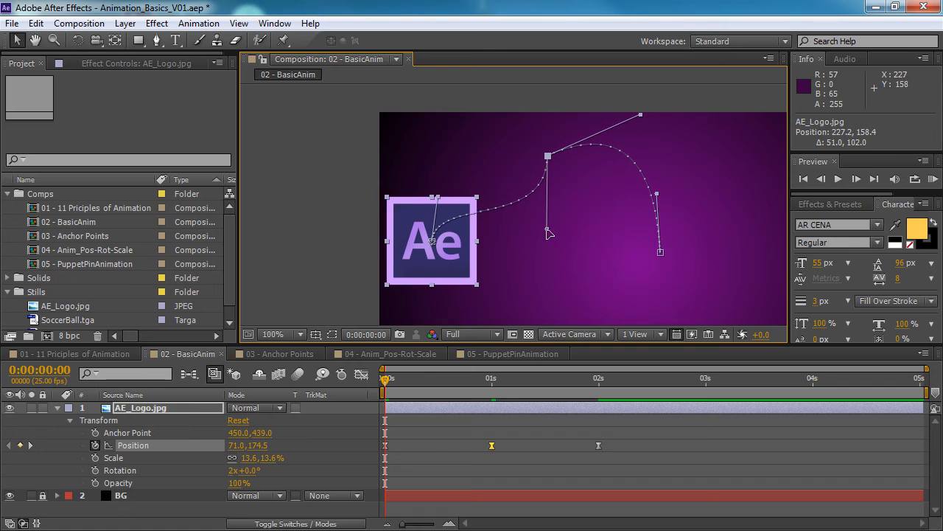
left_click_drag(493, 383, 373, 399)
left_click(932, 179)
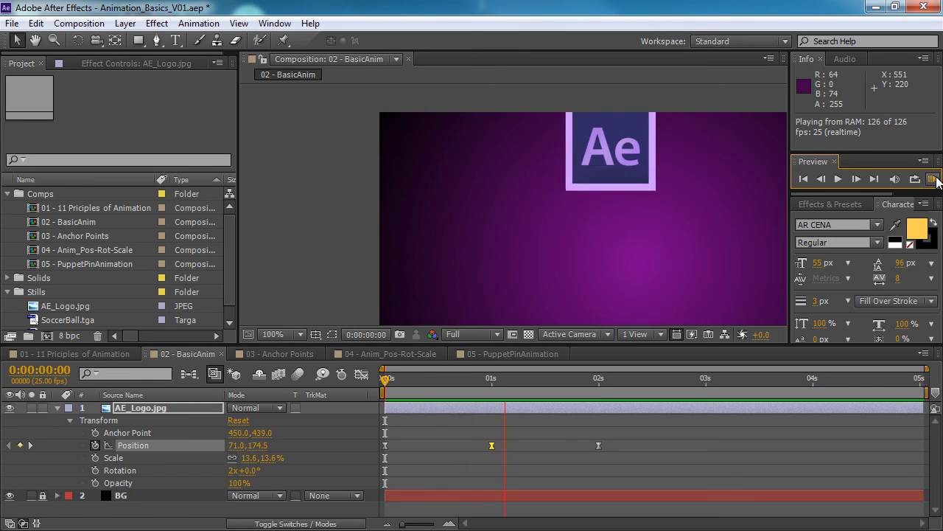
- Stop the preview and scrub the logo along the reshaped path around its 1-second keyframe
left_click(436, 405)
left_click_drag(390, 378, 487, 384)
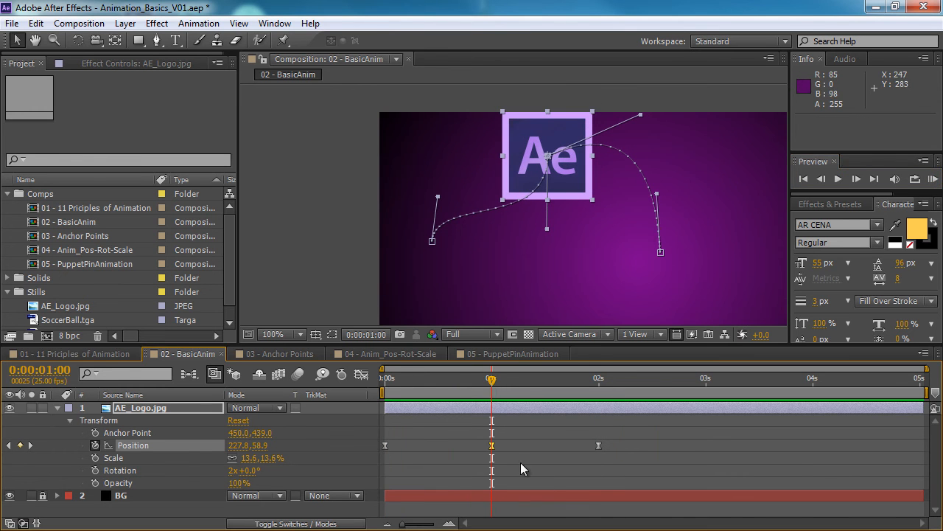
mouse_move(475, 378)
left_mouse_down()
mouse_move(390, 379)
mouse_move(469, 389)
left_mouse_up()
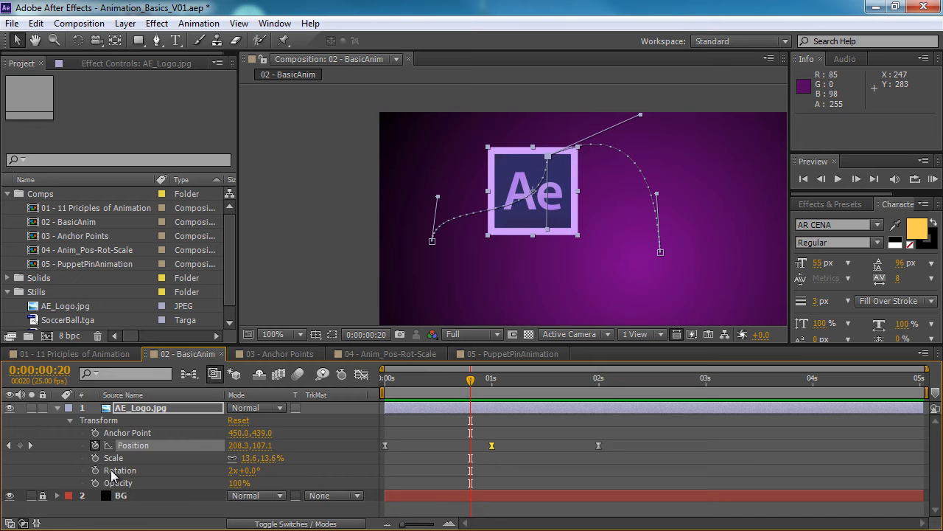
left_click_drag(485, 391, 525, 392)
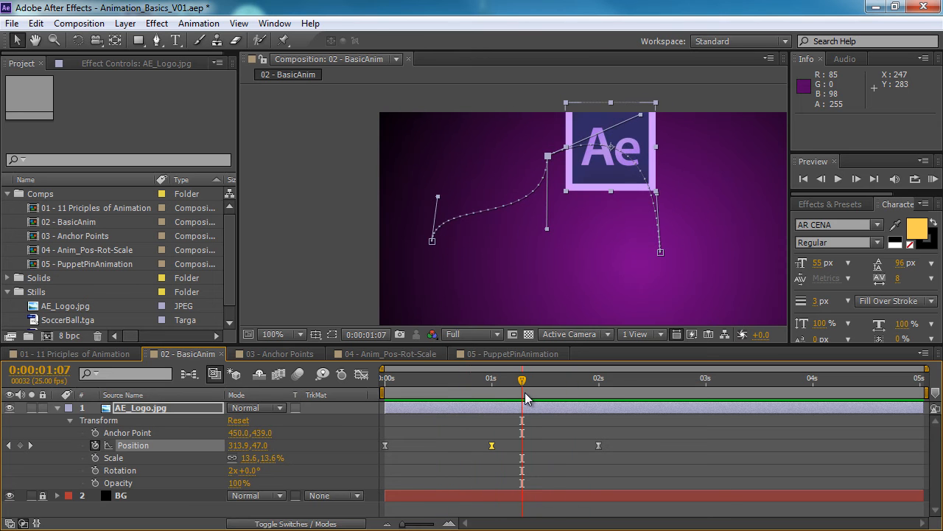
- Open the 03 - Anchor Points composition and examine the first soccer ball's anchor point up close
left_click(258, 353)
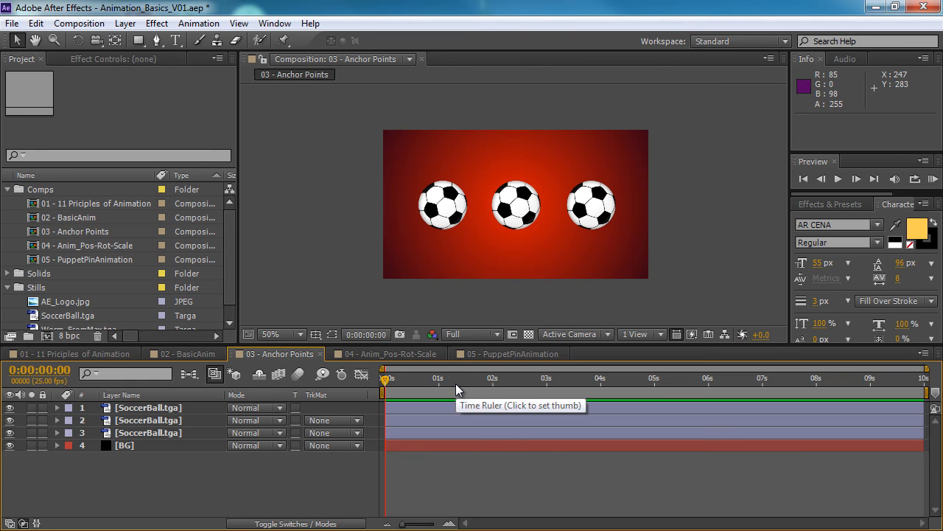
left_click(166, 433)
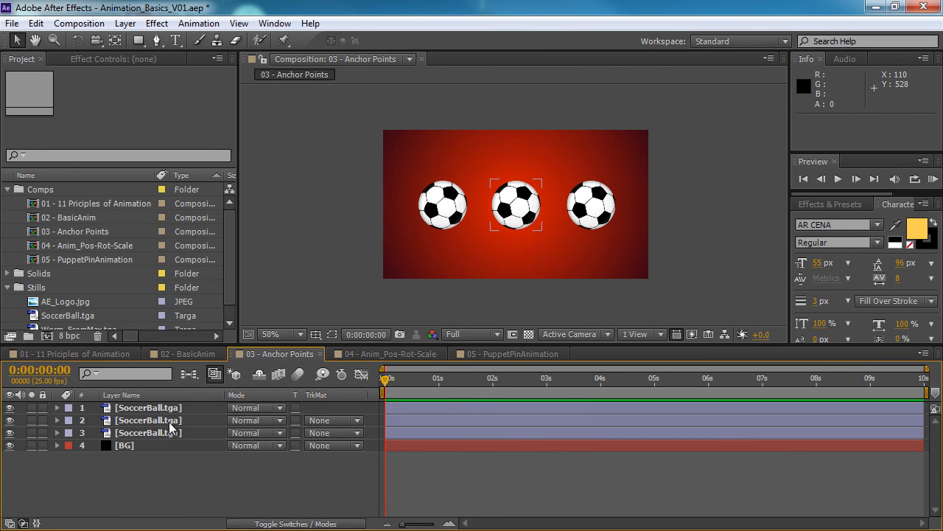
left_click(170, 433)
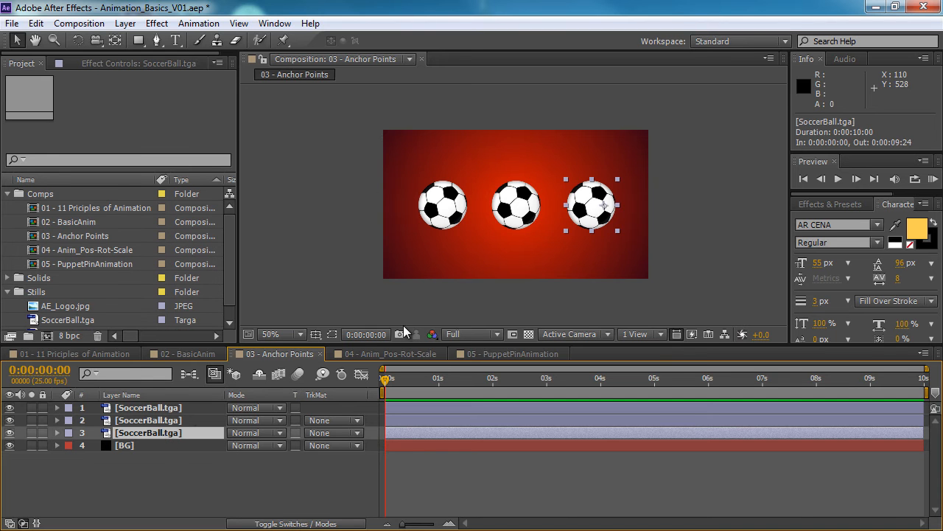
left_click(188, 405)
scroll(378, 222, "up", 1)
left_click_drag(529, 232, 670, 236)
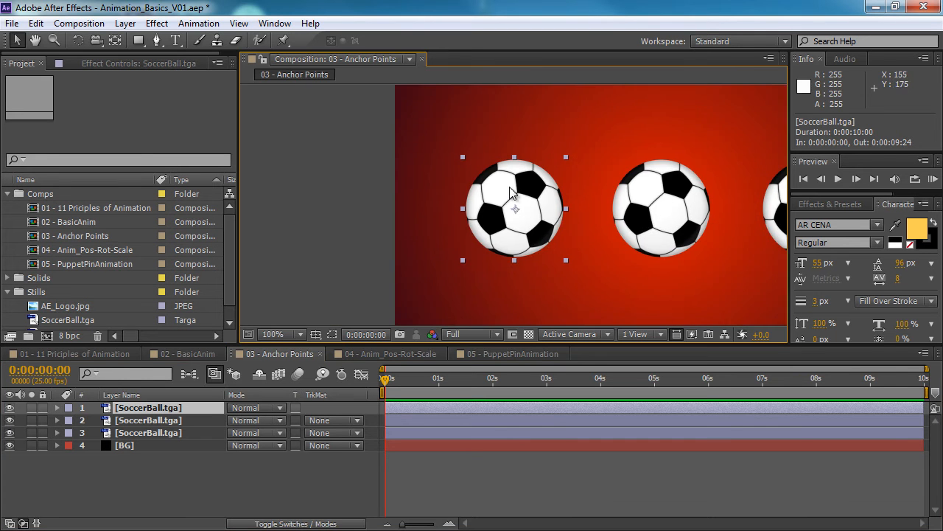
scroll(511, 193, "up", 1)
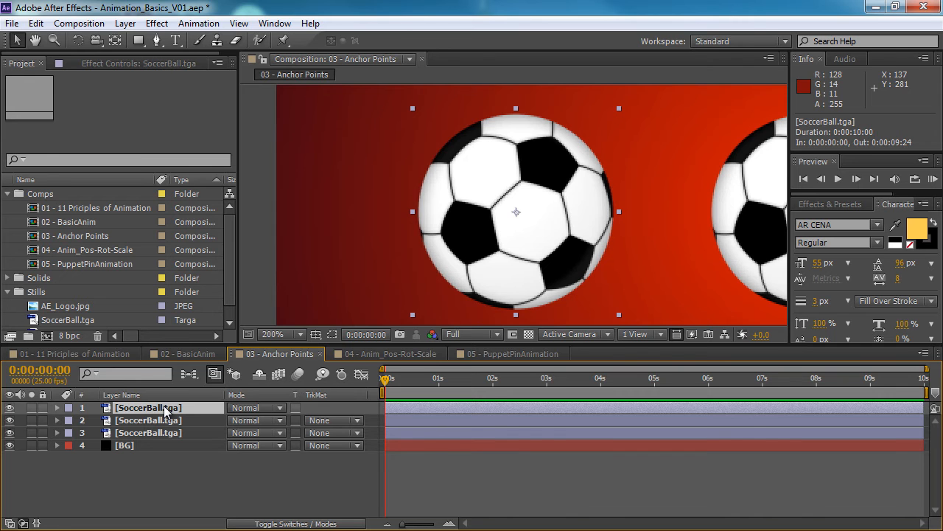
key("comma")
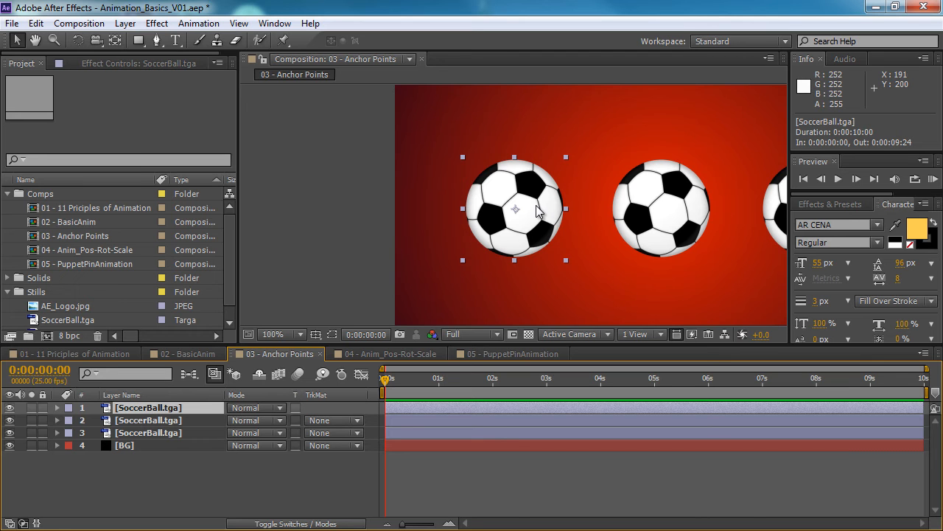
- Compare the anchor point placement of the three soccer balls by selecting each one
left_click_drag(554, 179, 472, 177)
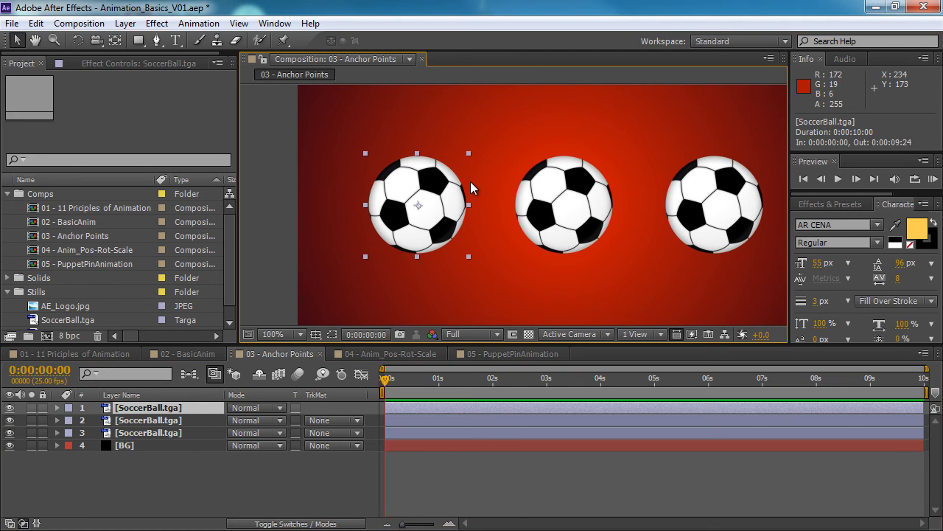
left_click(574, 210)
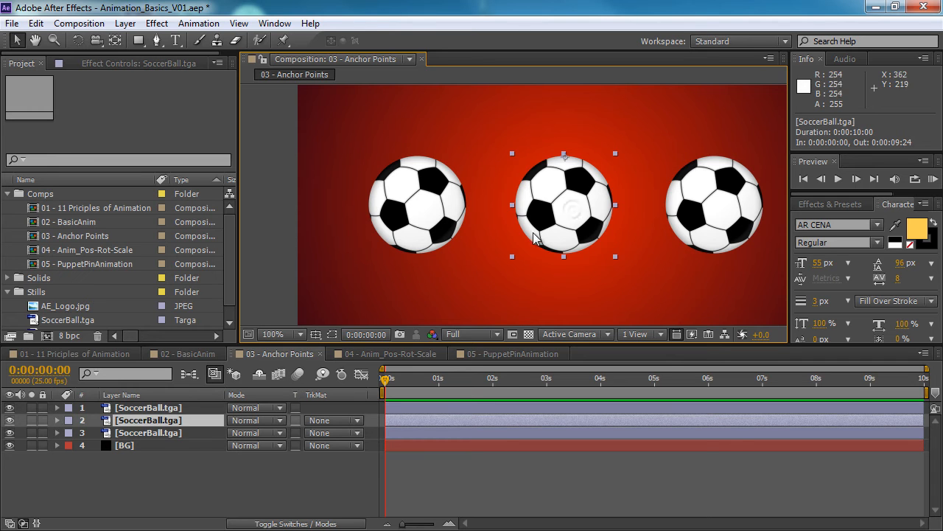
left_click(696, 215)
left_click(433, 208)
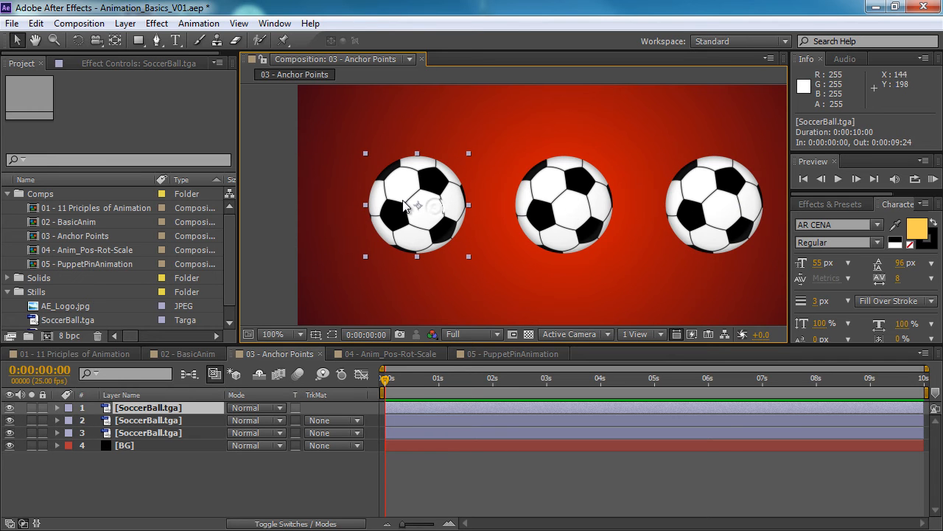
left_click(566, 222)
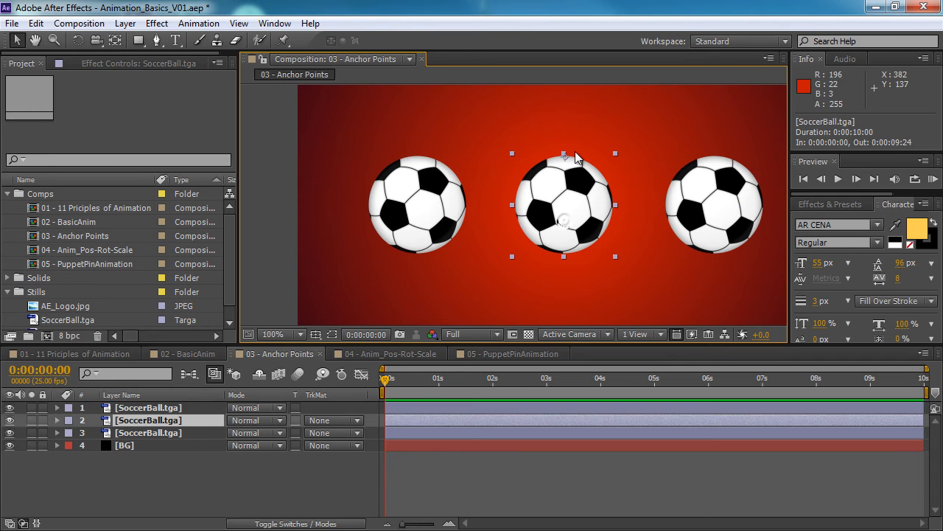
left_click(728, 212)
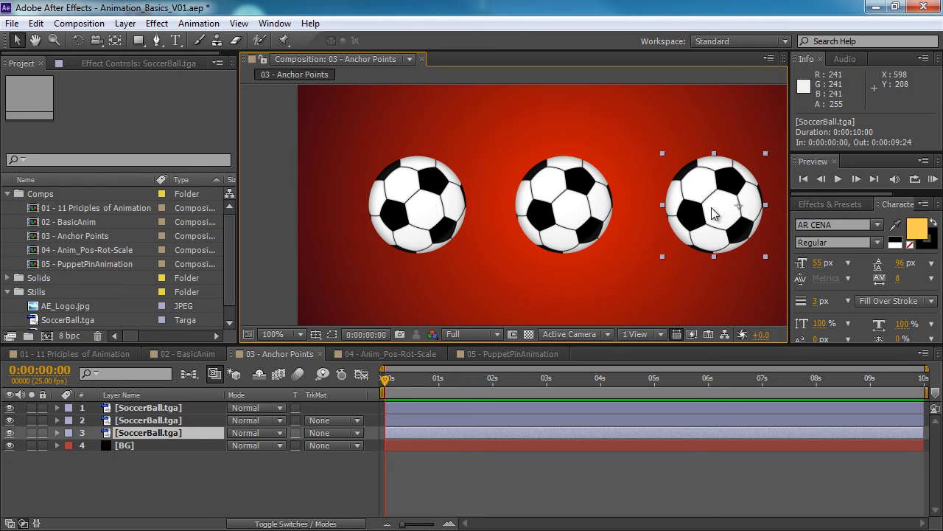
- Add a Rotation keyframe at 0 seconds to all three SoccerBall.tga layers together
left_click_drag(386, 378, 344, 381)
left_click(117, 433)
left_click(162, 408, "shift")
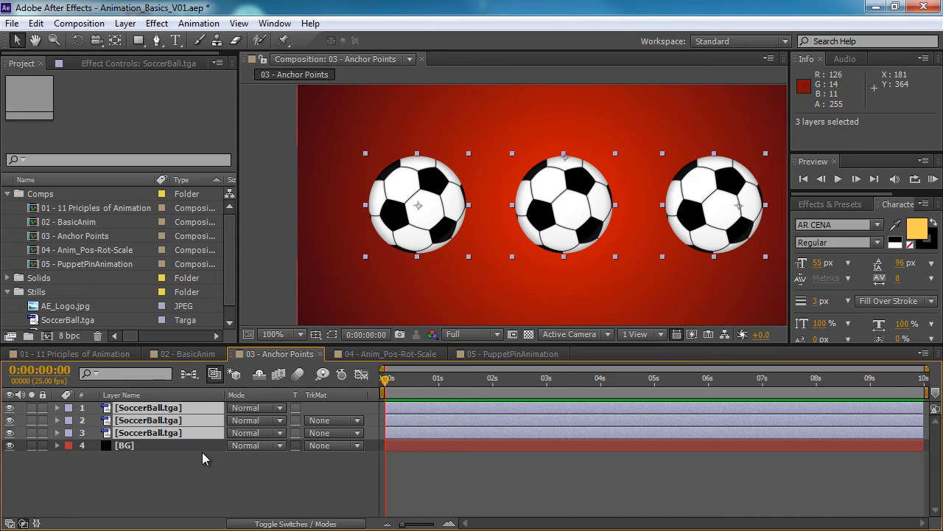
key("r")
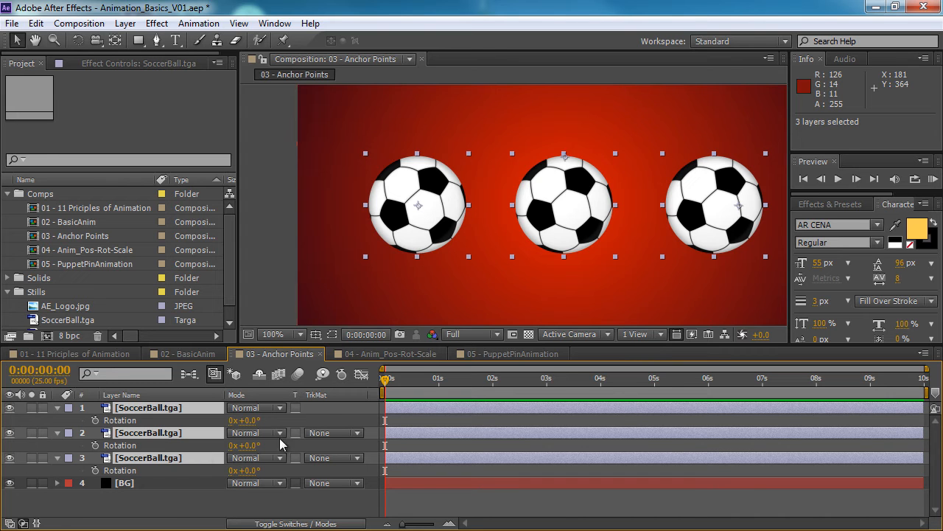
left_click(96, 420)
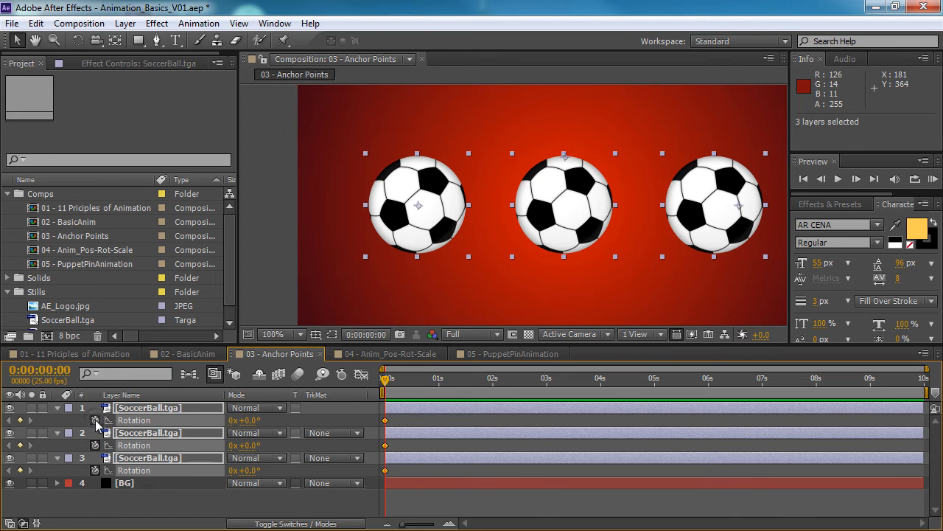
- Set the Rotation of all three soccer balls to 1 full revolution at 0:00:09:24, and deselect the layers
left_click_drag(424, 386, 940, 383)
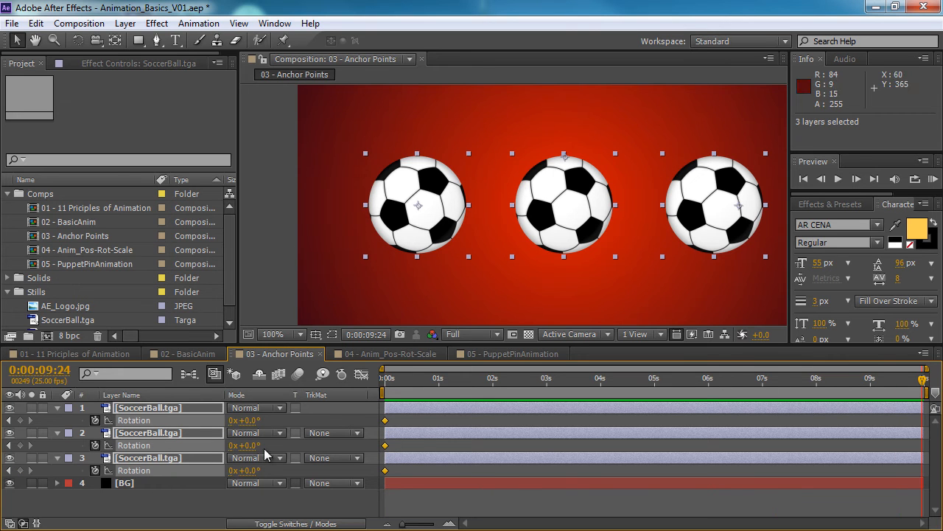
left_click(233, 420)
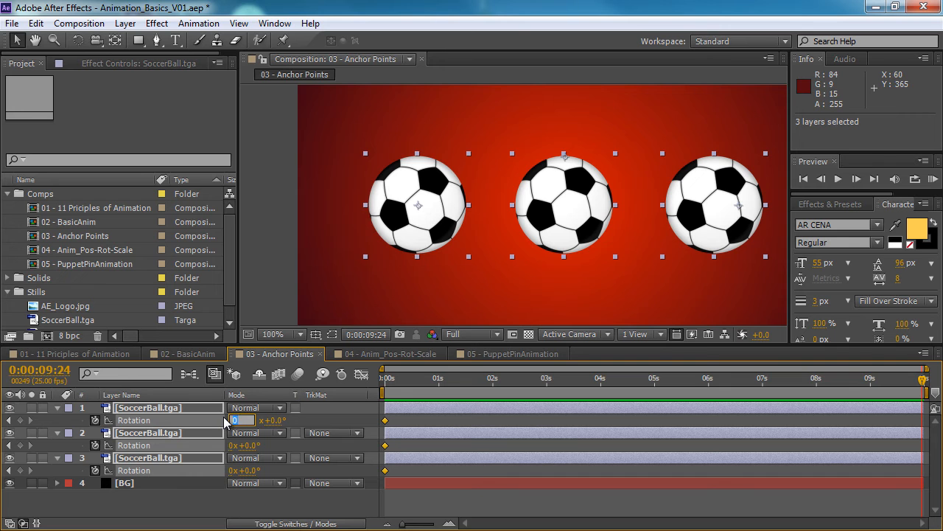
type("1")
left_click(302, 505)
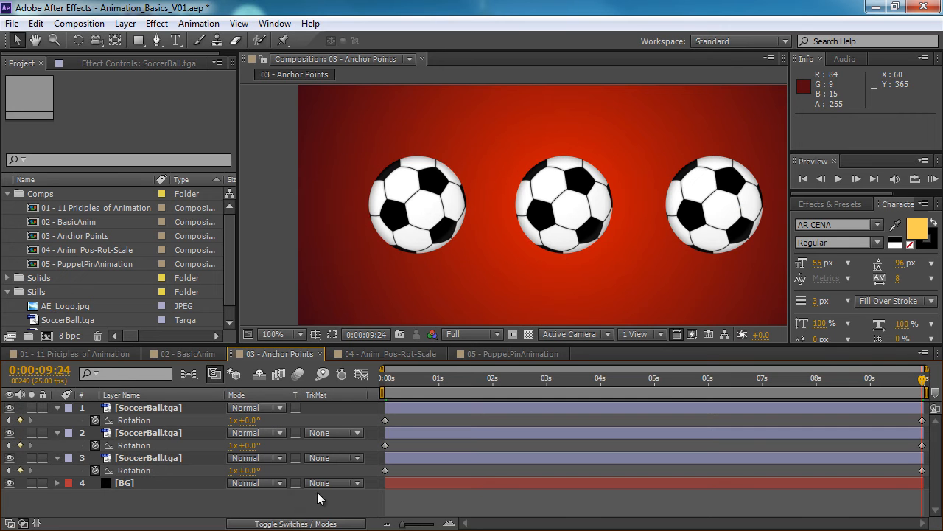
- Scrub and preview the full composition to compare how each ball rotates around its anchor point
left_click(388, 386)
left_click_drag(390, 387, 924, 385)
left_click(933, 179)
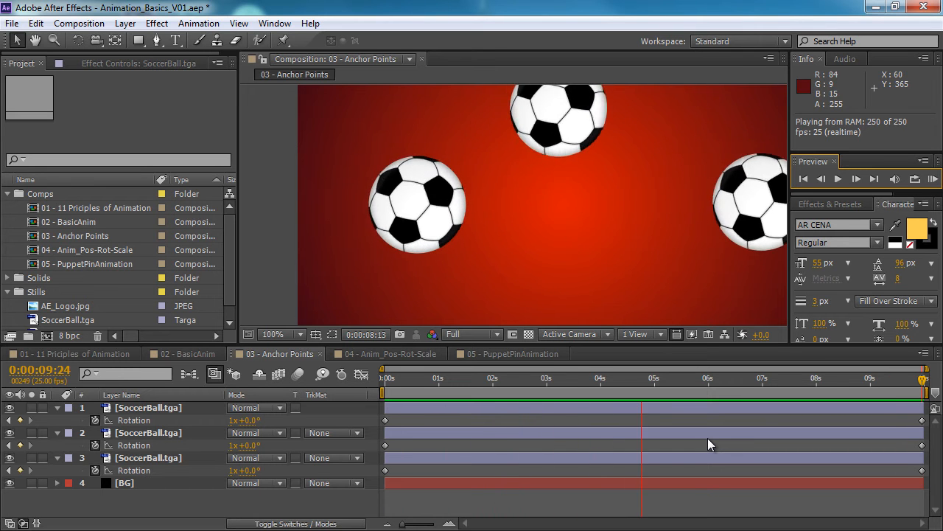
left_click(401, 379)
left_click_drag(388, 400, 921, 380)
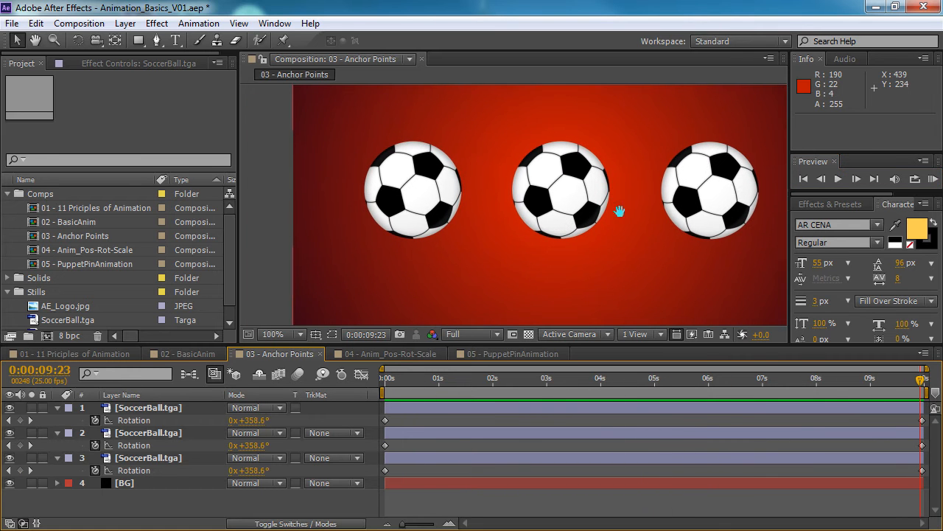
- Check the anchor point of each soccer ball again by selecting the layers one by one, ending on the first
left_click(147, 408)
left_click(150, 433)
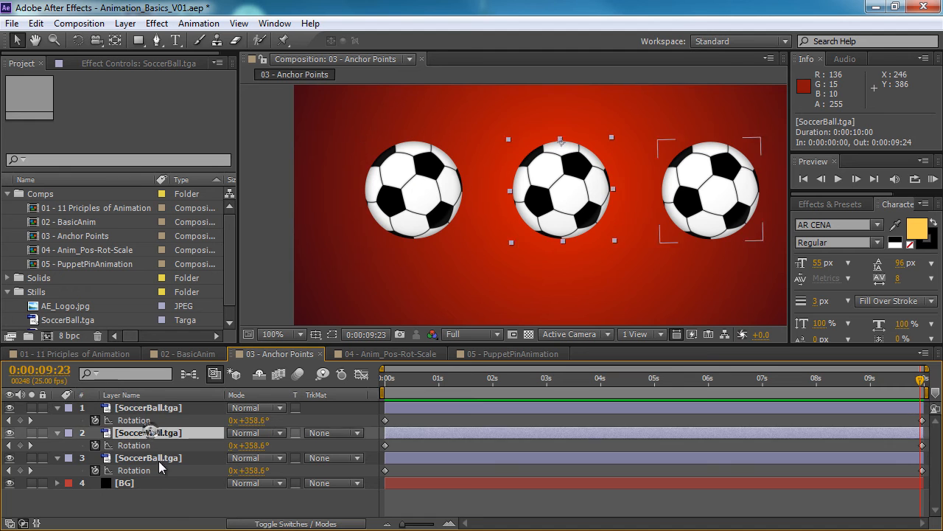
left_click(160, 458)
left_click(175, 411)
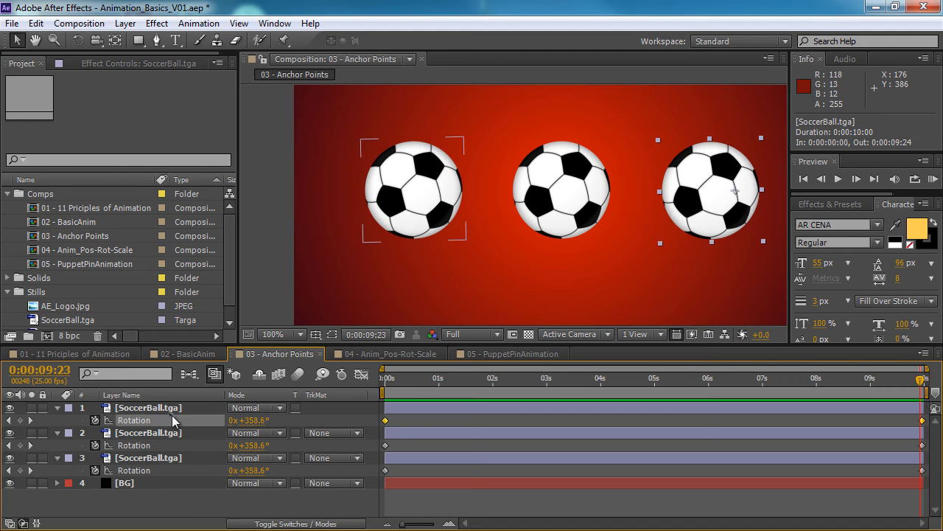
left_click(188, 395)
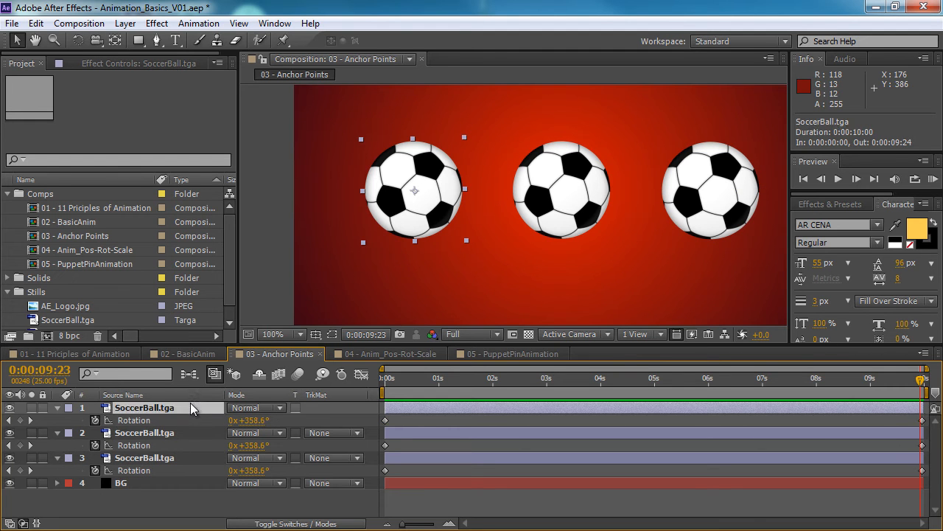
- Try moving the first ball's anchor point far outside it with the Pan Behind tool, scrub through the rotation, and undo the move
left_click(115, 41)
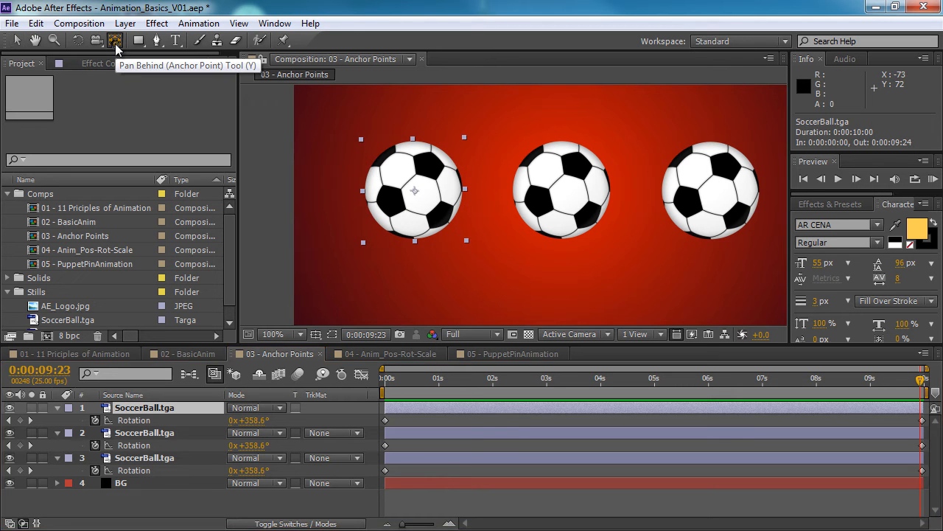
left_click_drag(415, 194, 682, 305)
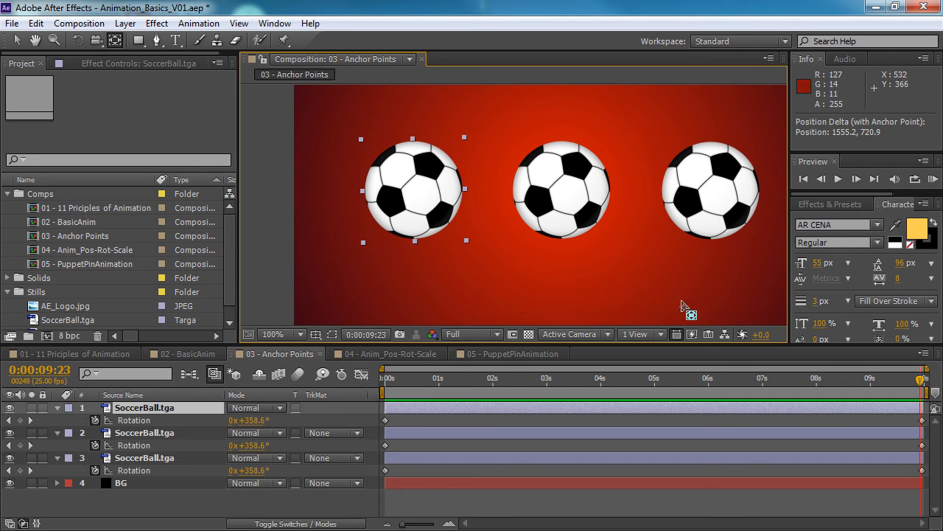
scroll(678, 272, "down", 1)
left_click_drag(386, 378, 927, 387)
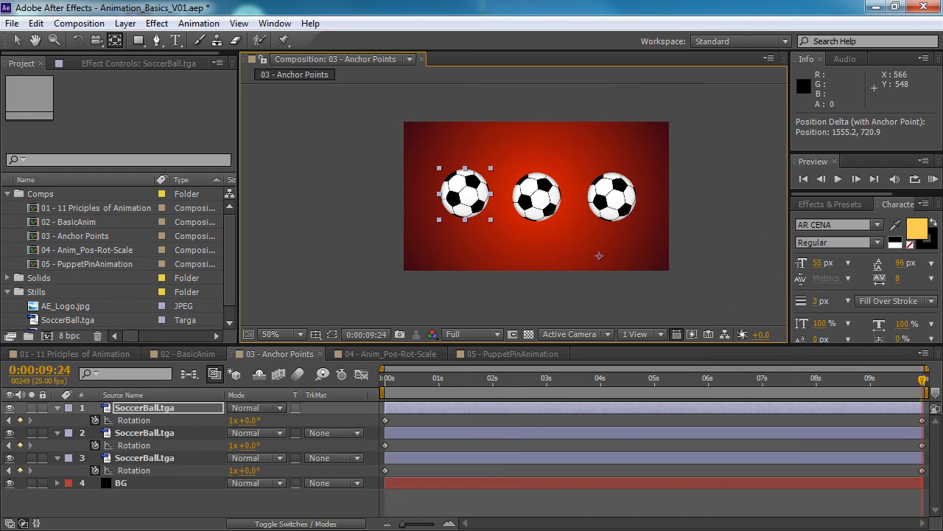
key("ctrl+z")
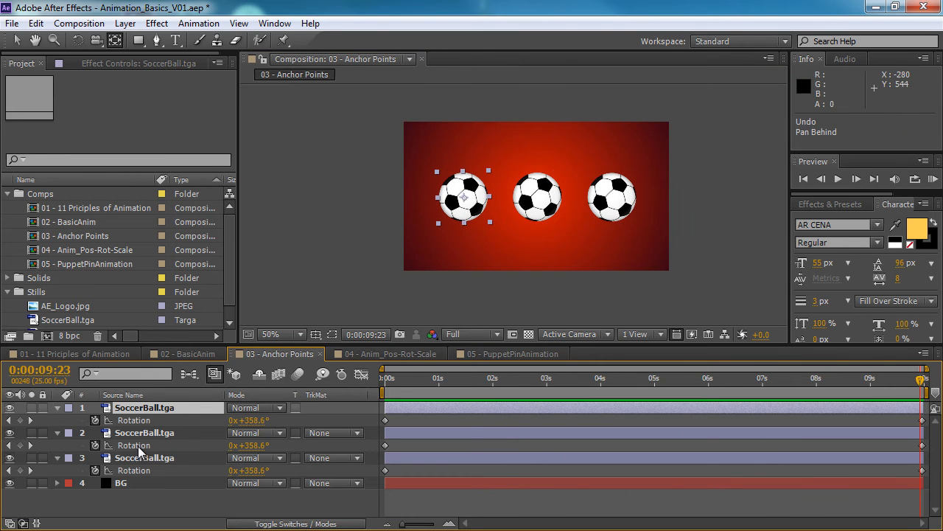
- Reveal the first soccer ball's Position property, return to the Selection tool at 100% view, and deselect the layer
left_click(154, 409)
key("p")
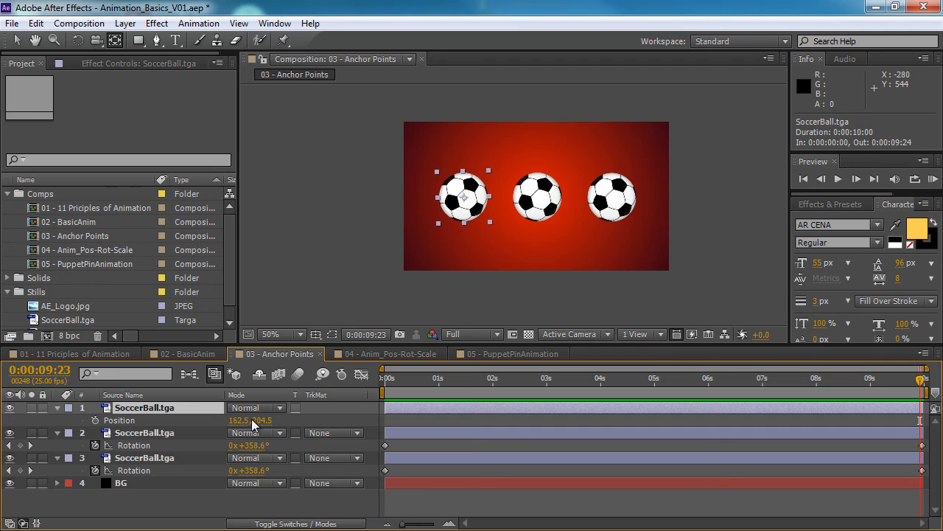
key("slash")
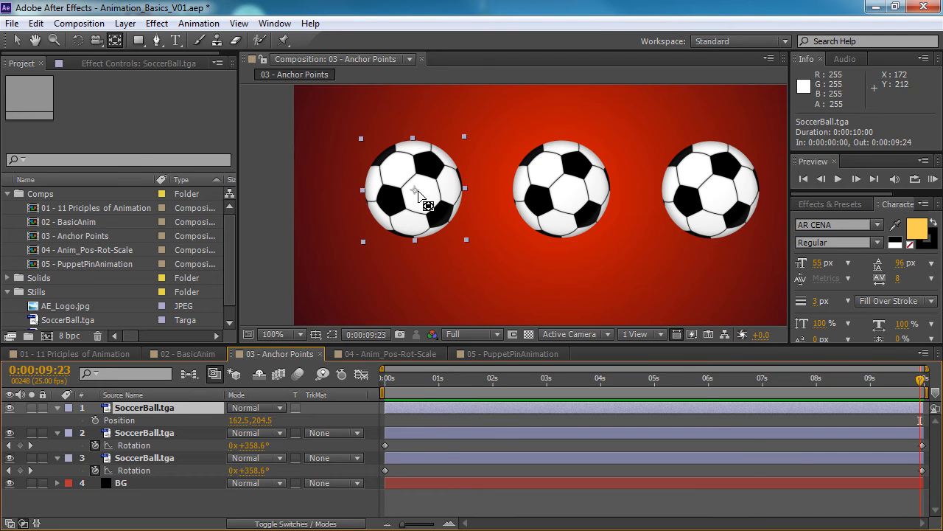
left_click(17, 40)
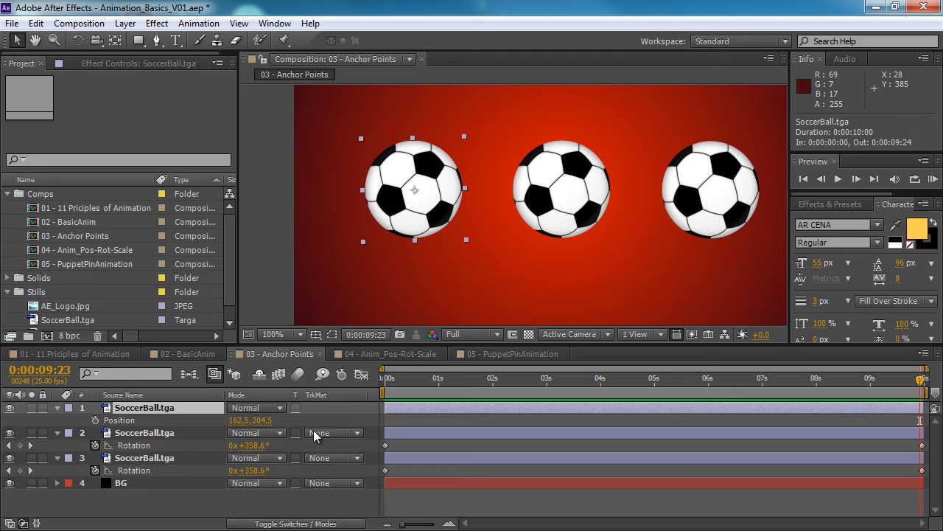
left_click(210, 504)
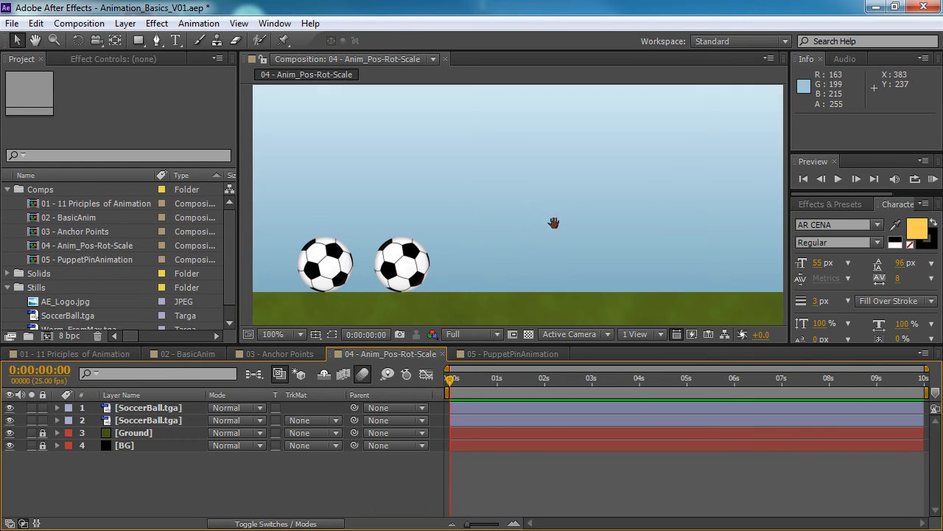
- Expand the Transform properties of the left ball's SoccerBall.tga layer in the 04 - Anim_Pos-Rot-Scale composition
left_click_drag(554, 222, 518, 220)
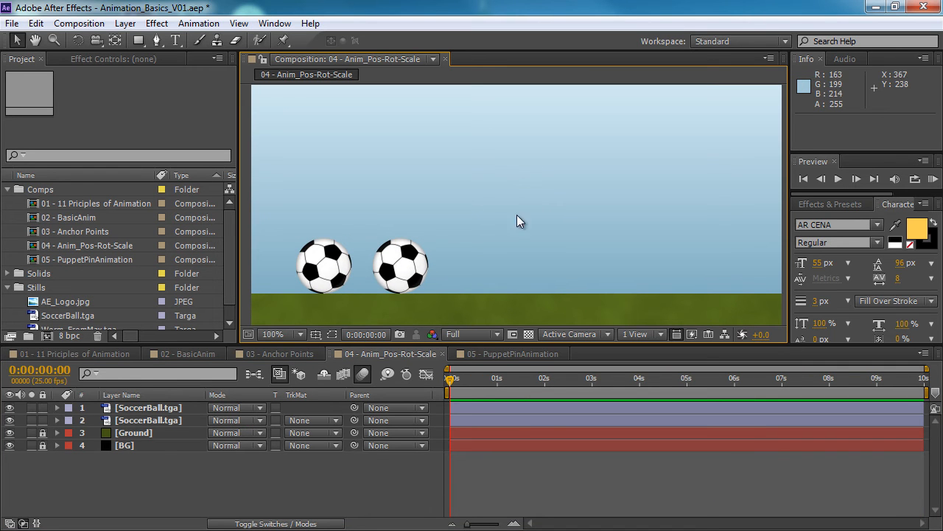
left_click(163, 419)
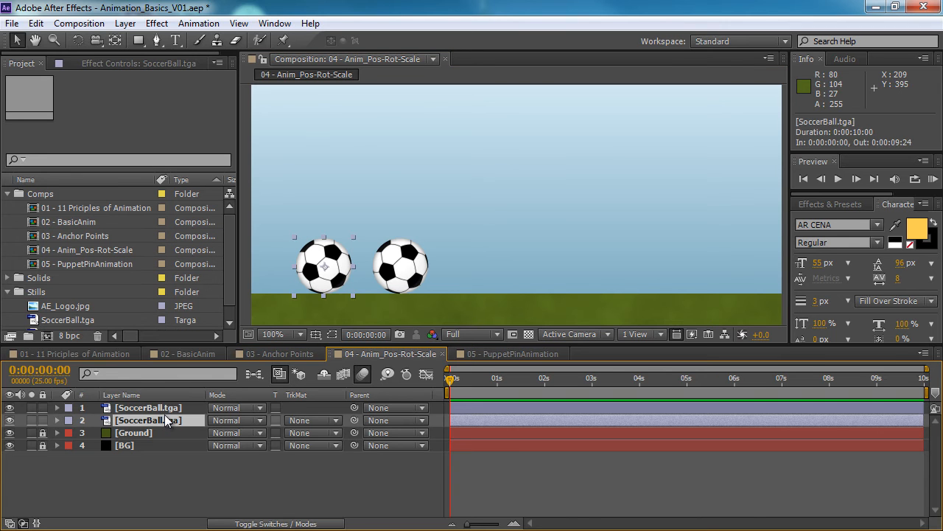
left_click(159, 409, "shift")
left_click(159, 496)
left_click(148, 421)
left_click(56, 420)
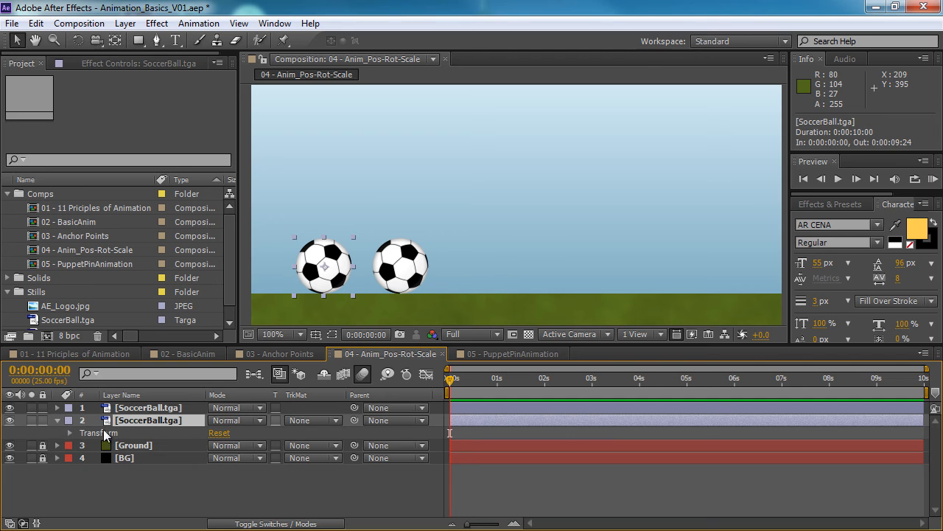
left_click(70, 432)
- Raise the left ball straight up to Position 98.5, 134.5 and add a Position keyframe at 0 seconds
left_click_drag(332, 255, 332, 120)
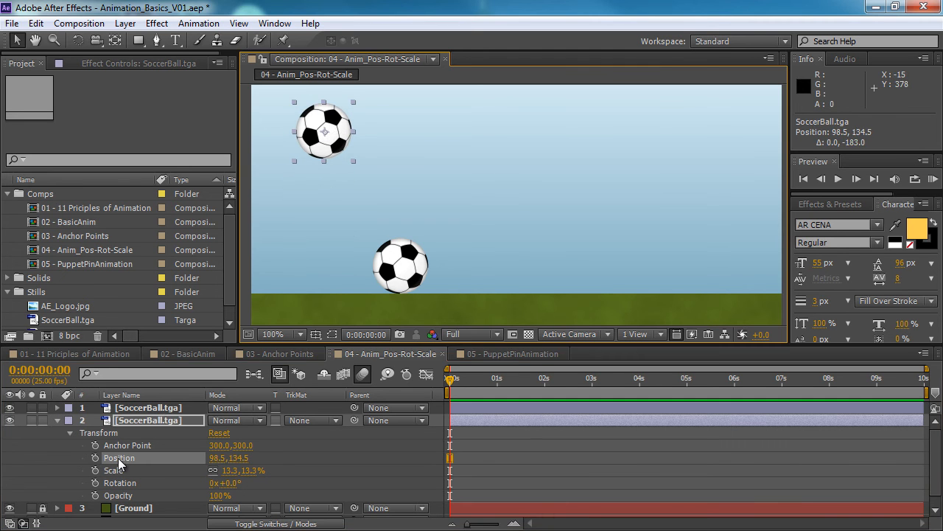
left_click(95, 458)
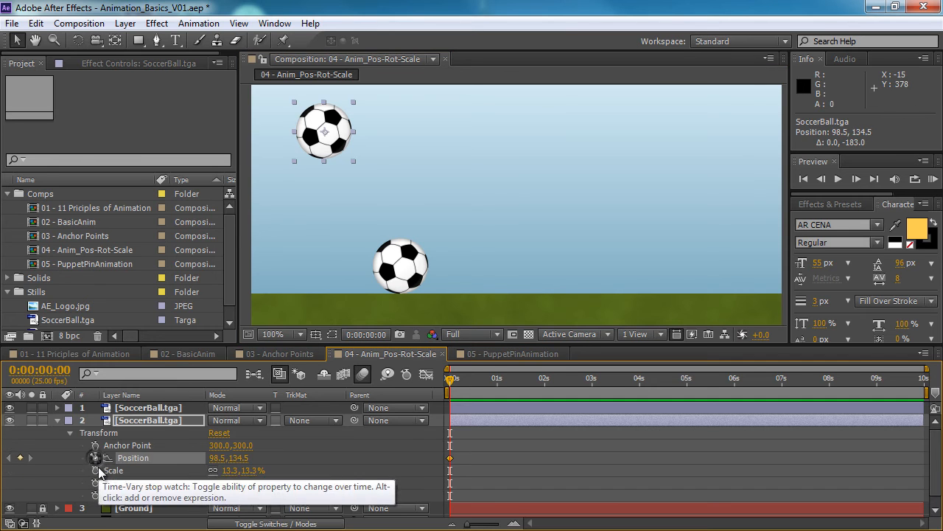
left_click(95, 470)
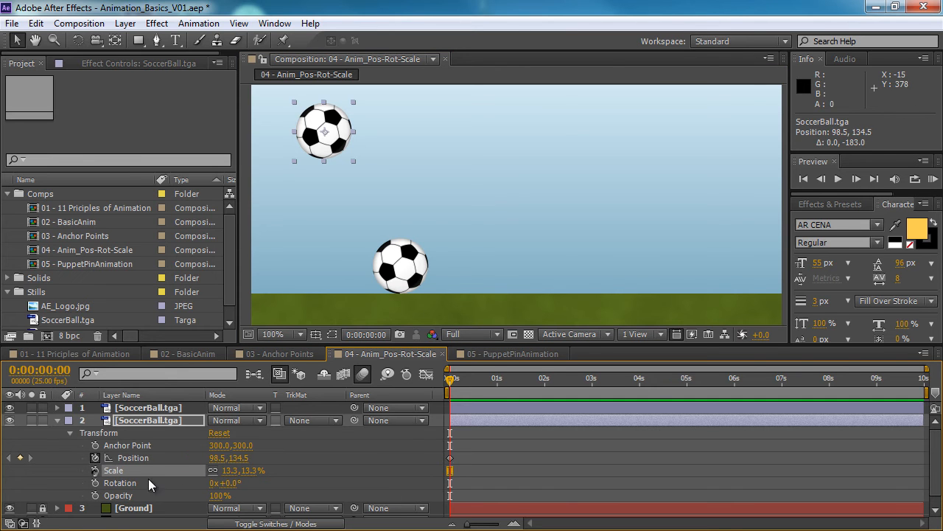
- Keyframe the left ball landing at Position 98.5, 316.5 at 0:00:00:10 and rebounding to 98.5, 187.5 at 0:00:00:20
left_click_drag(480, 381, 470, 380)
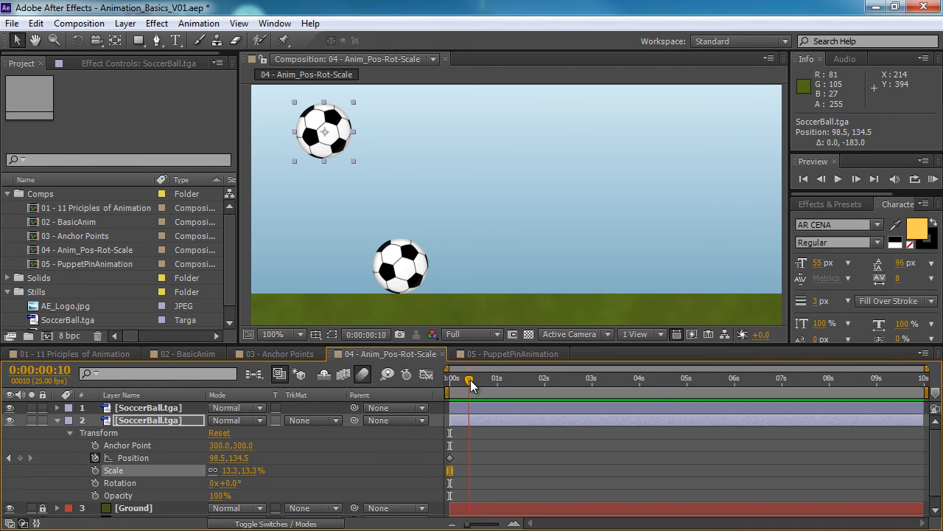
left_click_drag(345, 143, 348, 297)
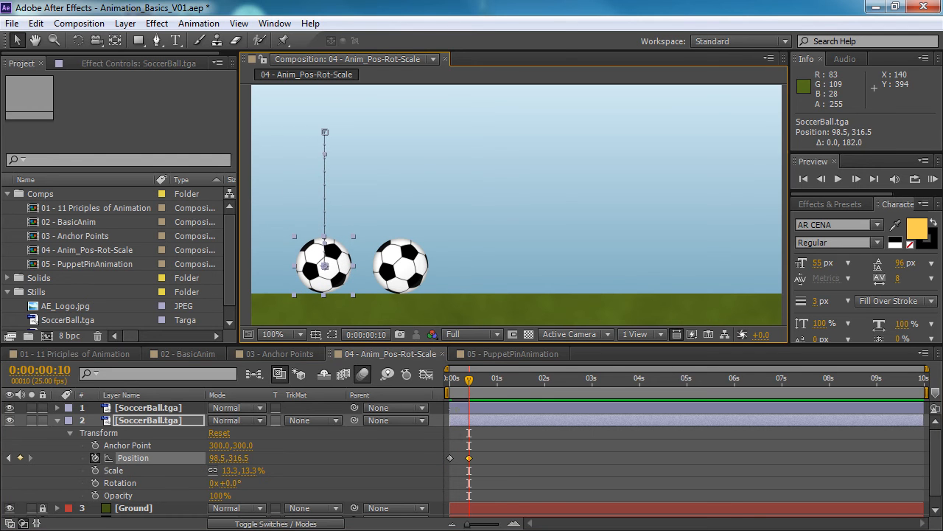
left_click_drag(470, 381, 489, 380)
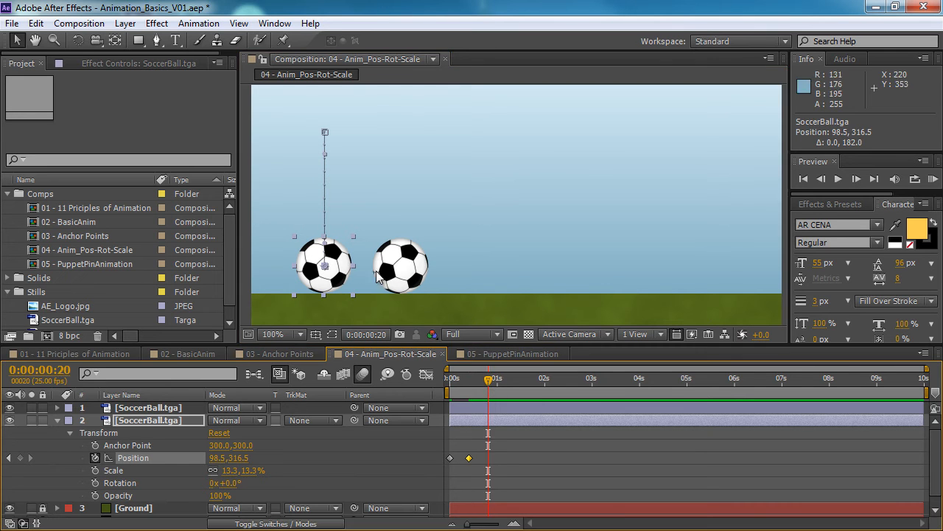
left_click_drag(332, 249, 332, 154)
- Switch the time display to frames and keyframe the left ball back on the ground at Position 98.5, 317.5 at frame 28
left_click_drag(504, 382, 505, 383)
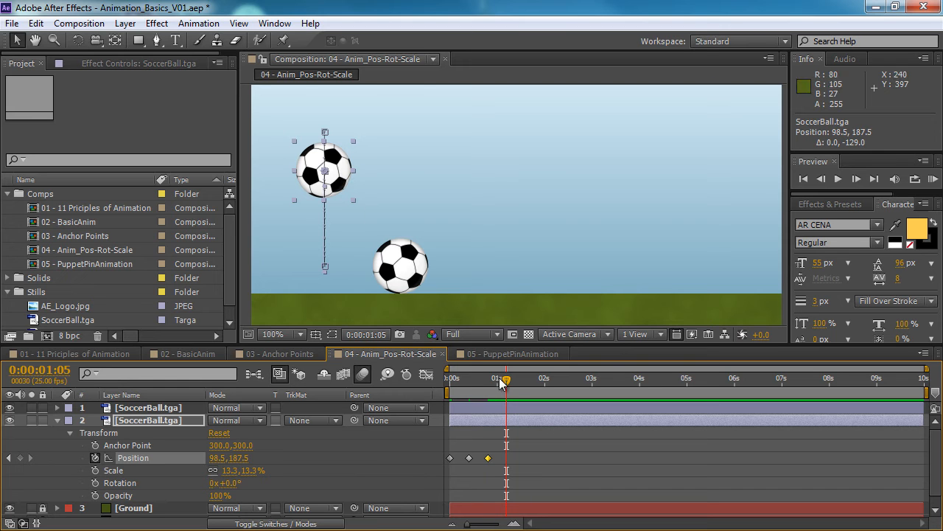
left_click(49, 372, "ctrl")
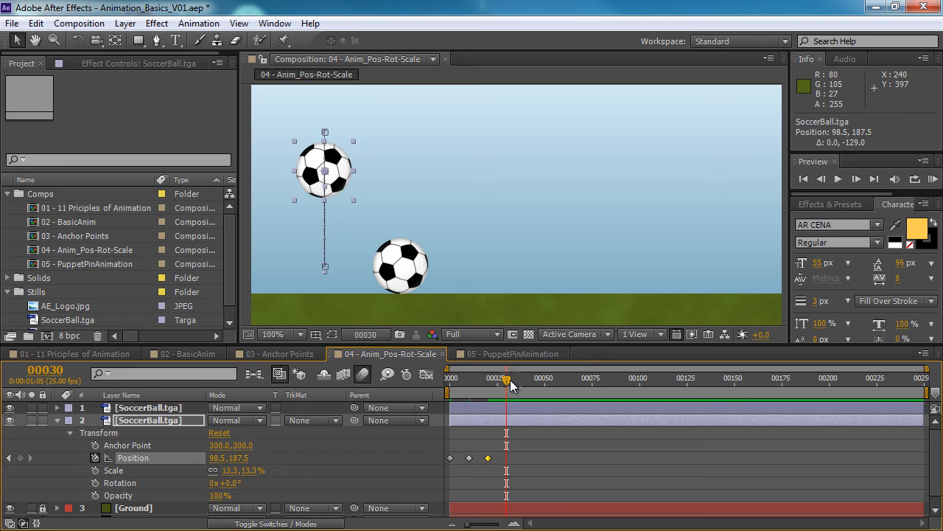
left_click_drag(508, 381, 502, 380)
left_click_drag(342, 187, 345, 271)
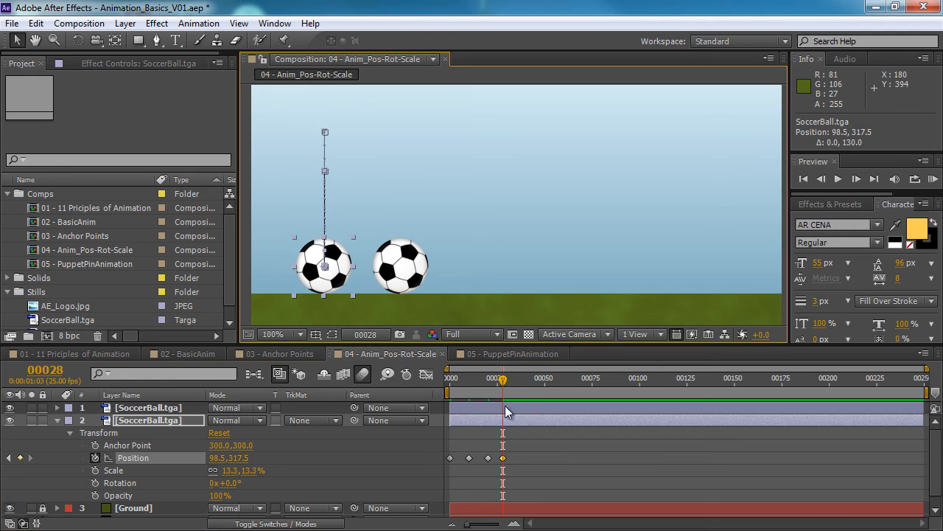
- Keyframe a lower second bounce of the left ball, landing on the ground at Position 98.5, 316.5 at frame 41
left_click_drag(503, 381, 516, 380)
left_click_drag(344, 255, 344, 193)
left_click_drag(517, 378, 527, 380)
left_click_drag(342, 221, 340, 277)
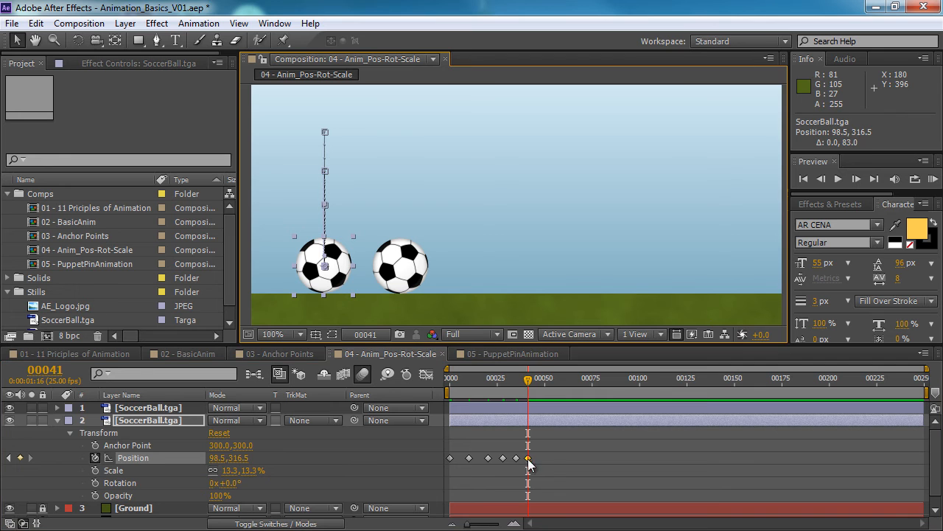
- Keyframe a small third bounce, rising to Position 98.5, 281.5 at frame 46 and landing at 98.5, 317.5 at frame 50
left_click_drag(538, 383, 537, 382)
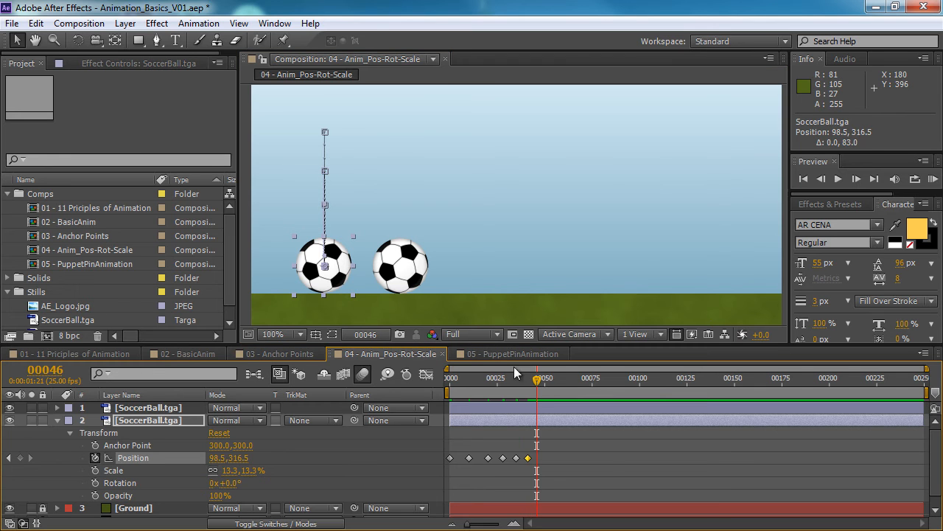
left_click_drag(342, 268, 341, 241)
left_click_drag(540, 383, 544, 386)
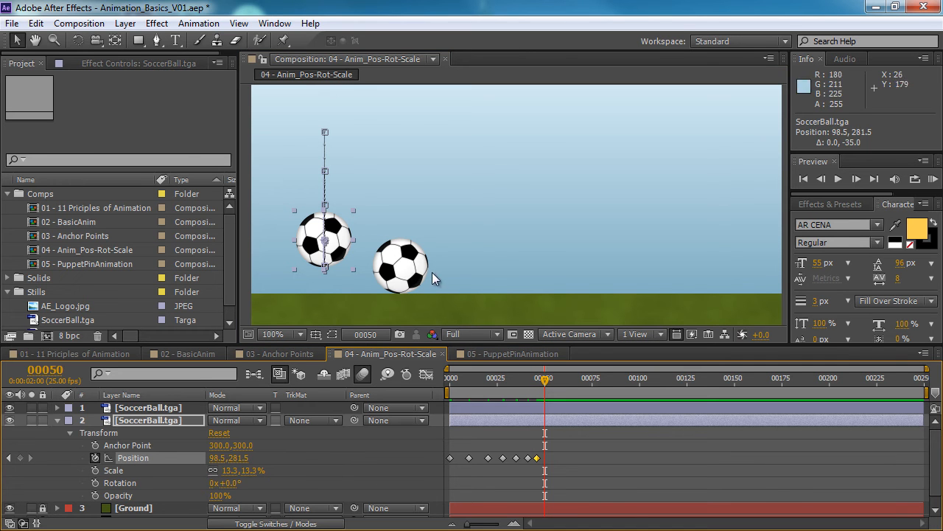
left_click_drag(340, 245, 341, 272)
- Apply Easy Ease to all of the left ball's Position keyframes and RAM preview the bounce
left_click_drag(510, 385, 412, 411)
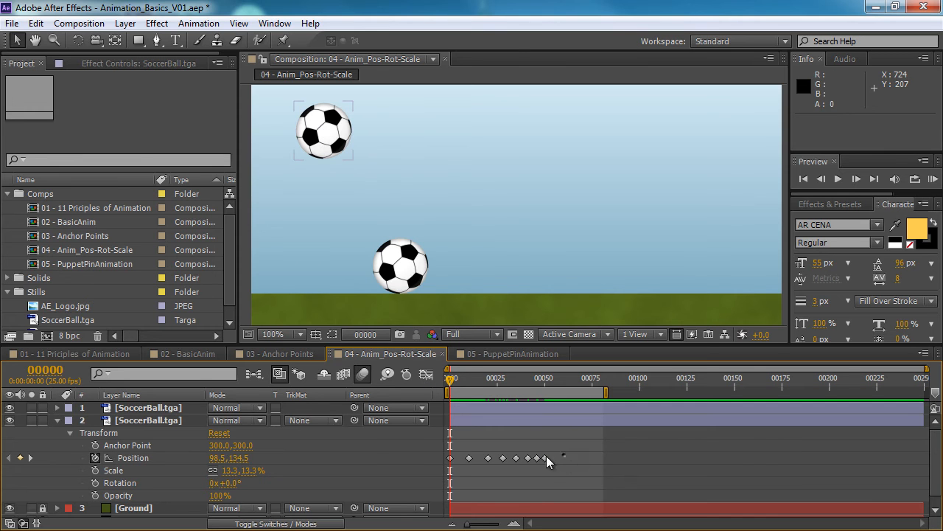
left_click_drag(547, 458, 450, 469)
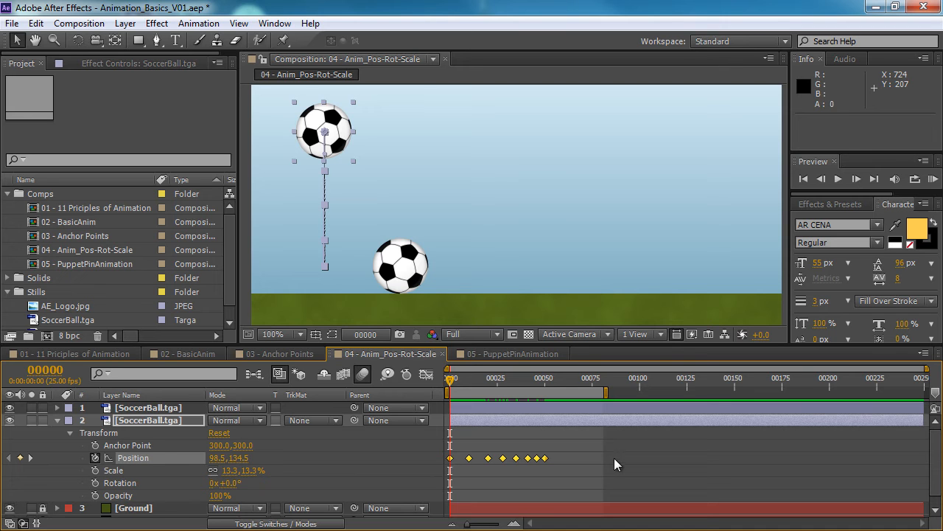
right_click(545, 457)
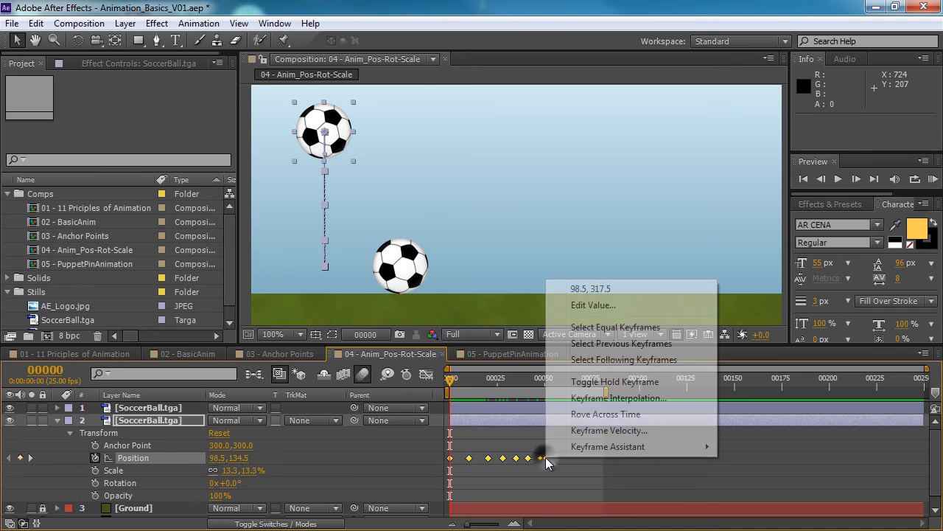
mouse_move(588, 450)
left_click(428, 348)
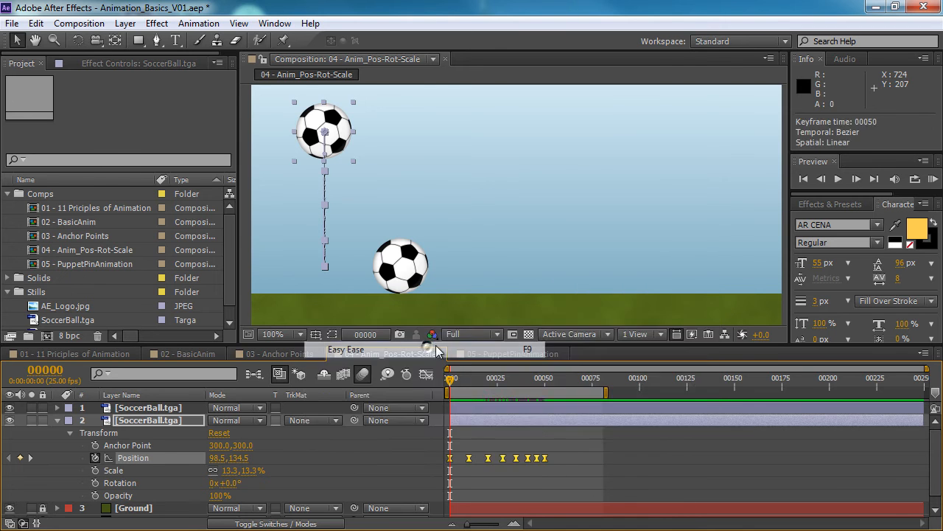
left_click(932, 179)
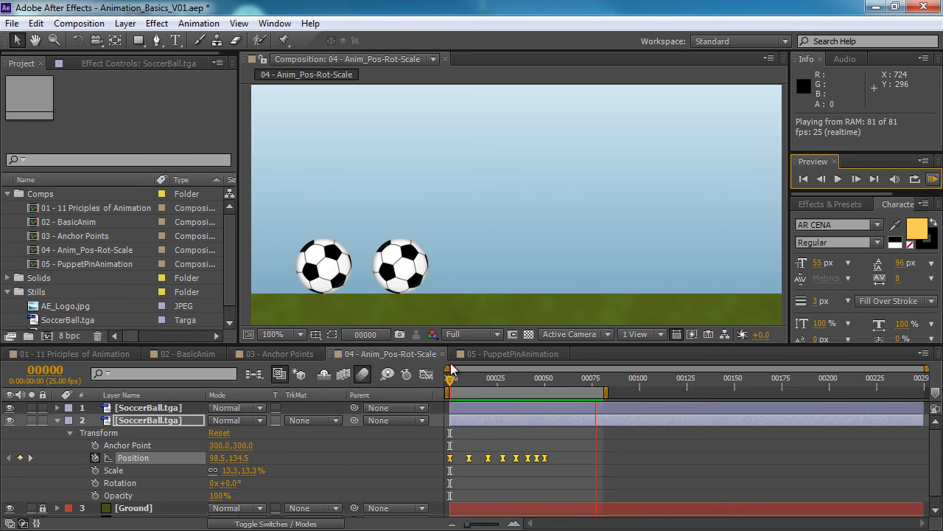
- Set the temporal interpolation of the left ball's ground-contact Position keyframes at frames 10, 28, 41 and 50 to Linear
mouse_move(485, 381)
left_mouse_down()
mouse_move(467, 380)
mouse_move(472, 391)
mouse_move(468, 380)
left_mouse_up()
left_click(468, 457)
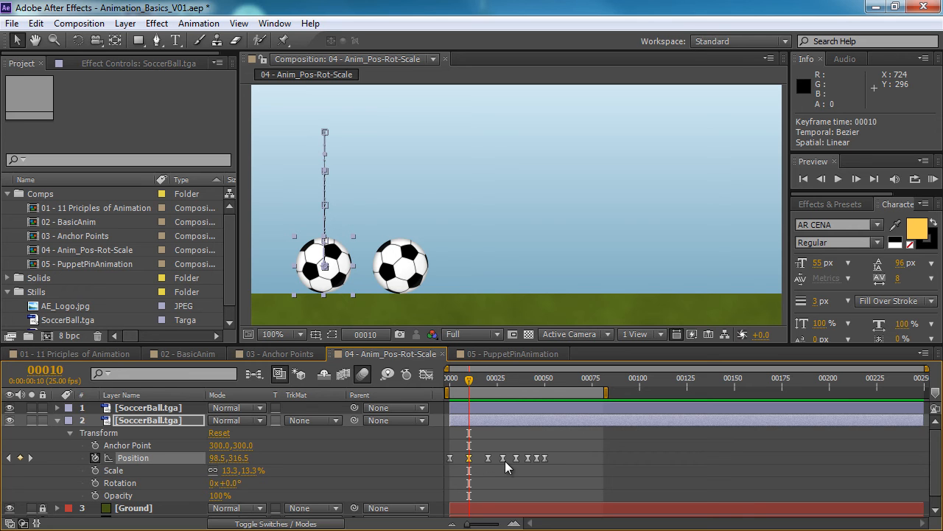
left_click(503, 458)
left_click(529, 458, "shift")
left_click(545, 458, "shift")
left_click_drag(469, 380, 505, 390)
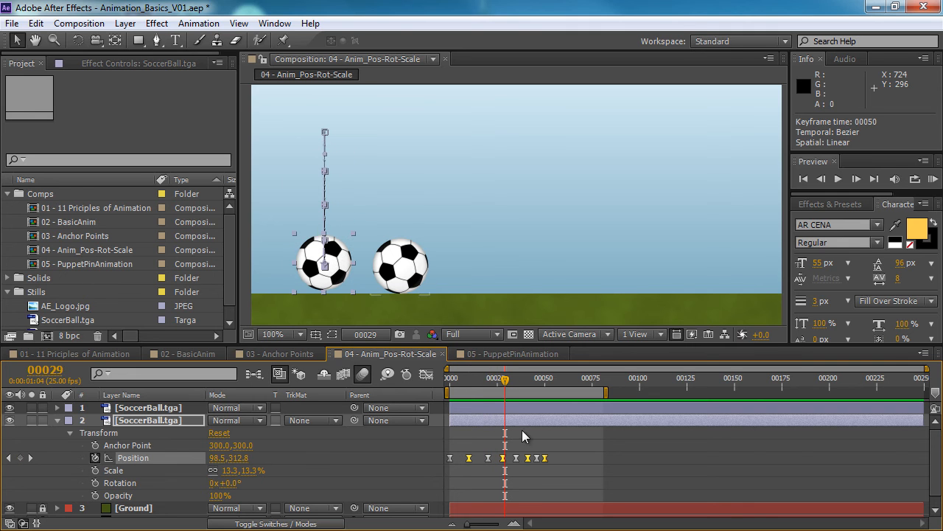
right_click(528, 459)
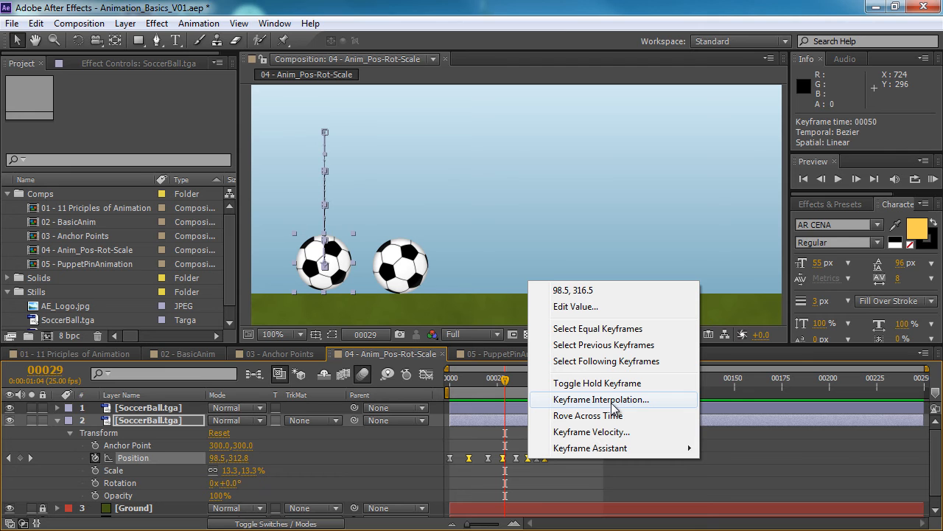
left_click(640, 401)
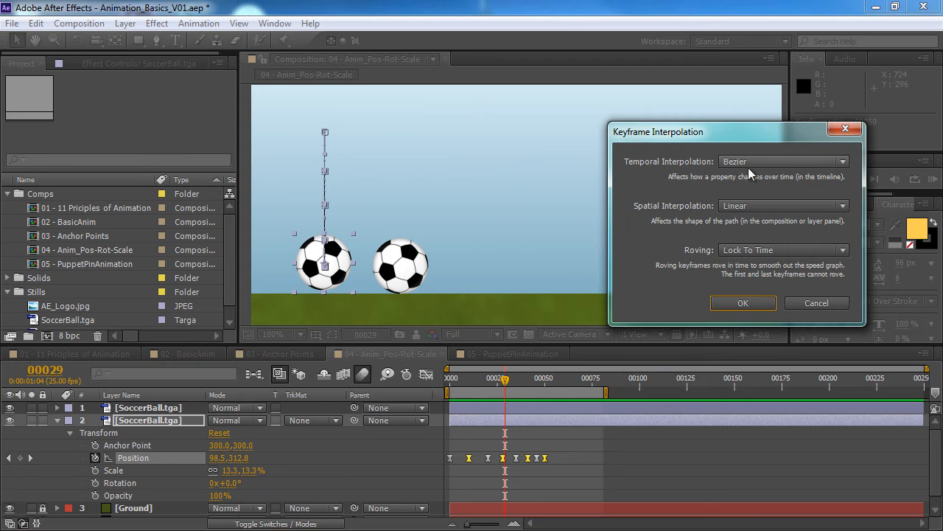
left_click(746, 163)
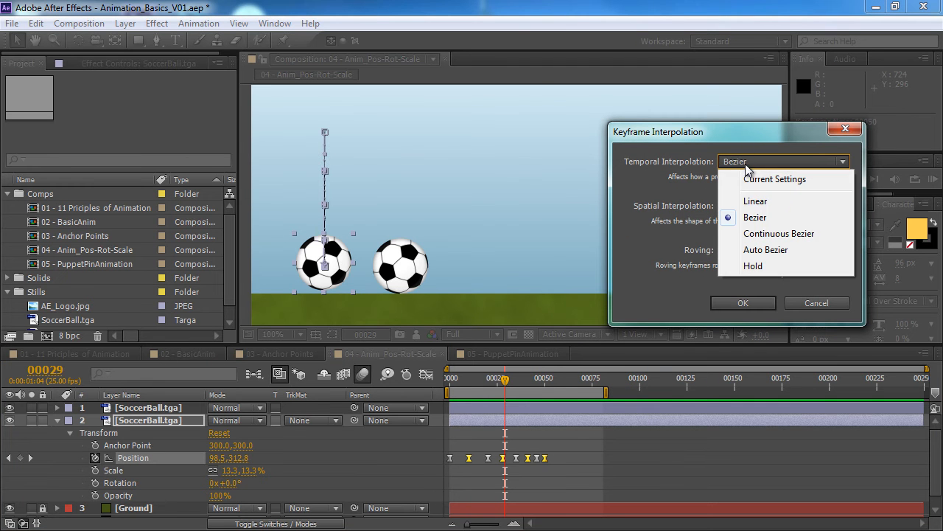
left_click(766, 202)
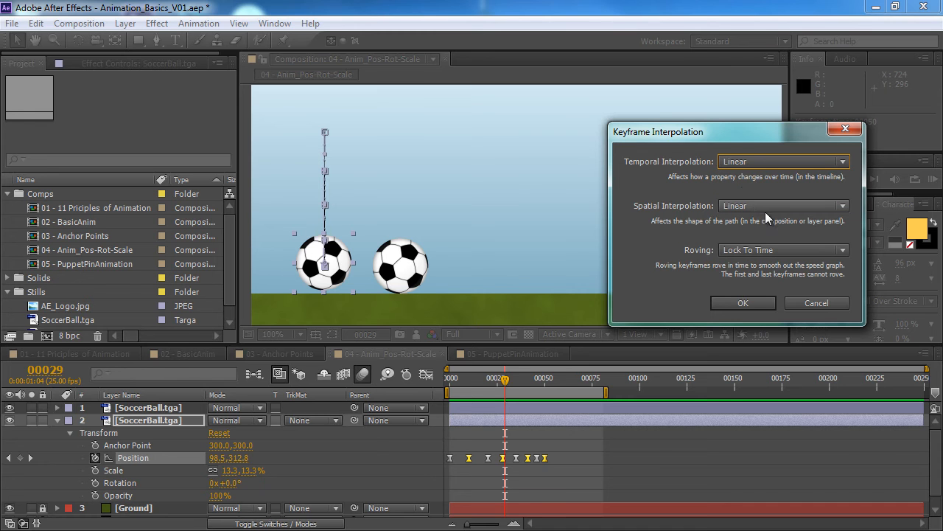
left_click(752, 301)
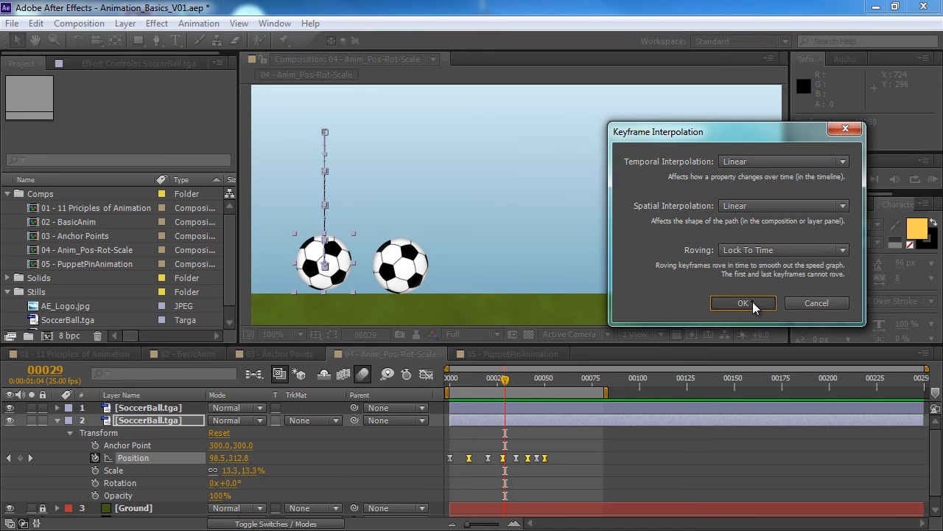
- RAM preview the left ball's bounce twice and scrub through its ground contacts and peaks to check the timing
left_click(930, 180)
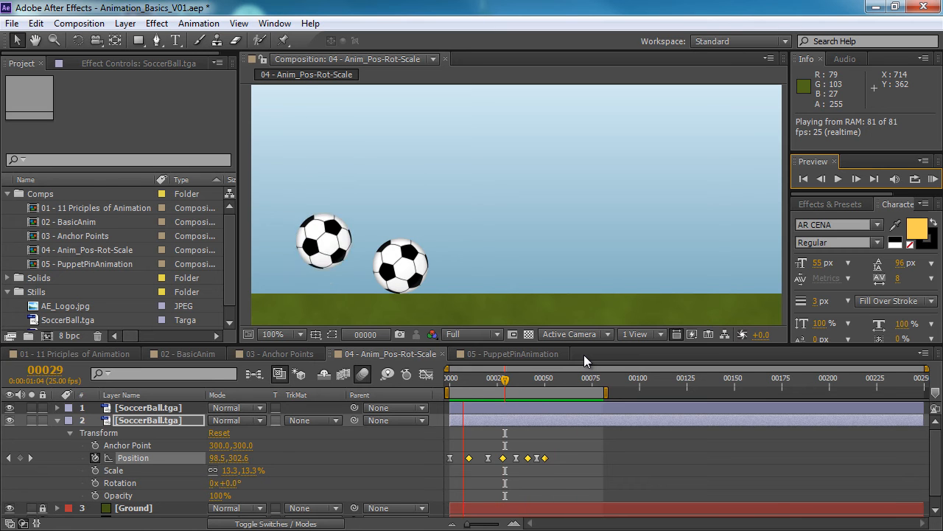
key("space")
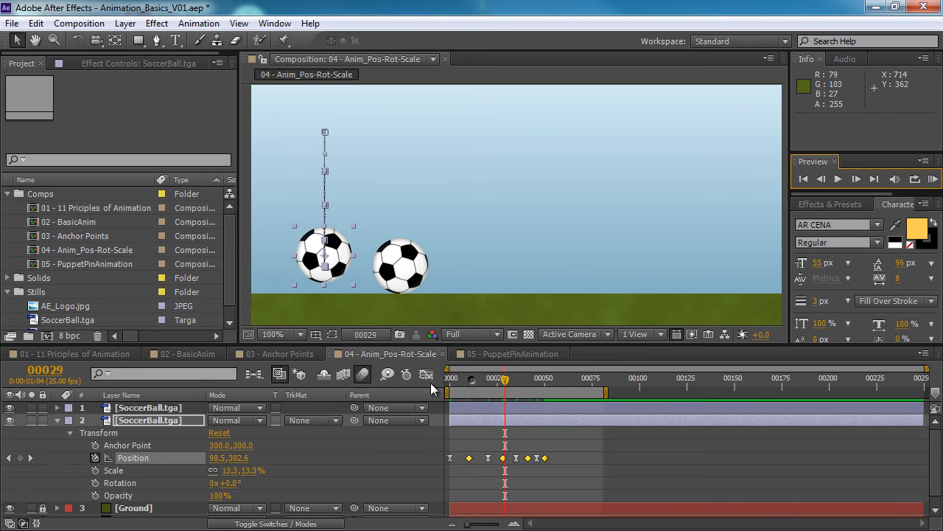
left_click_drag(450, 379, 468, 378)
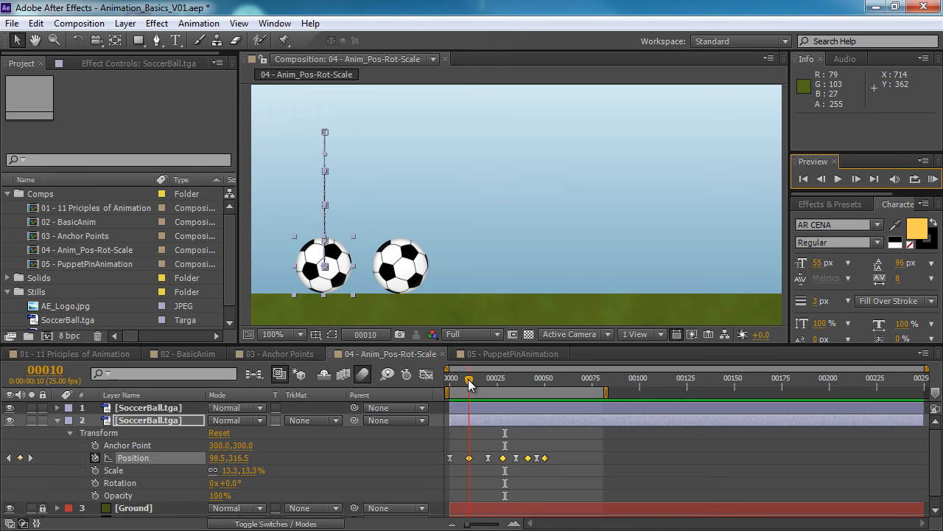
left_click_drag(469, 379, 518, 380)
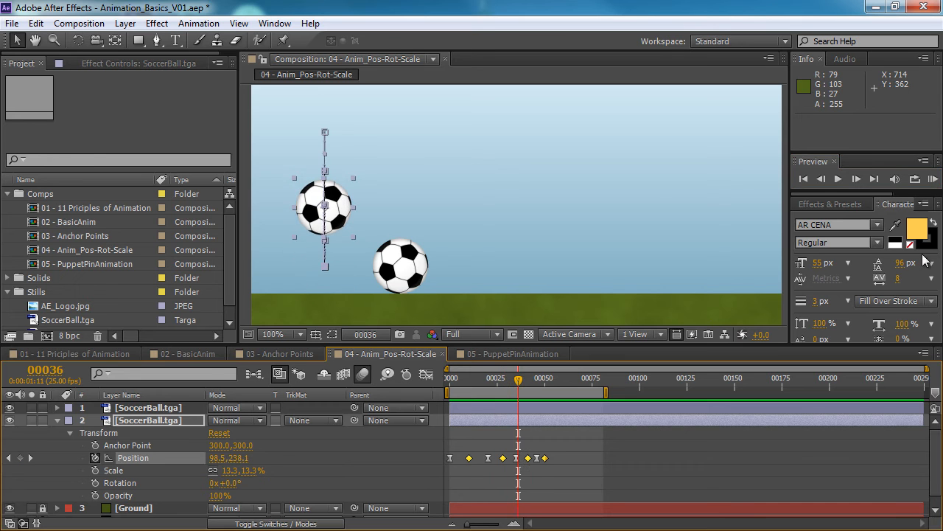
left_click(933, 178)
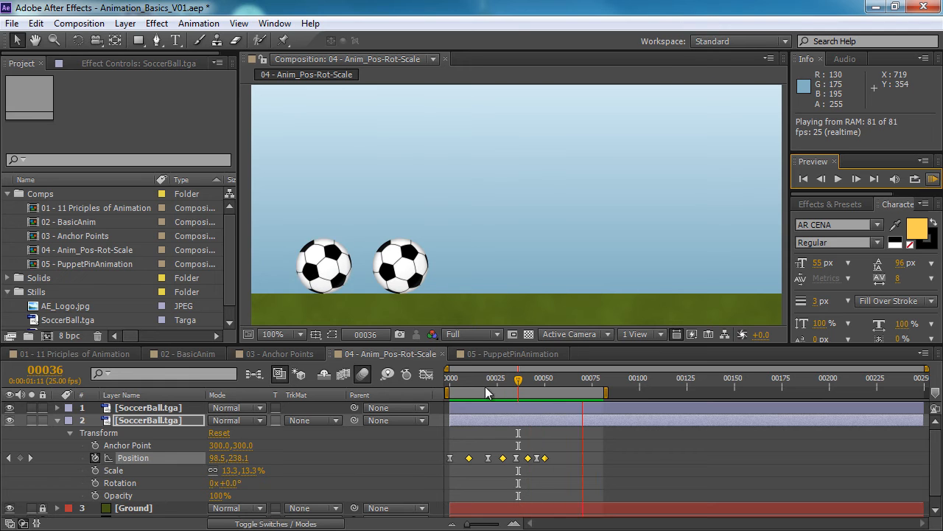
key("space")
mouse_move(469, 383)
left_mouse_down()
mouse_move(453, 382)
mouse_move(475, 383)
left_mouse_up()
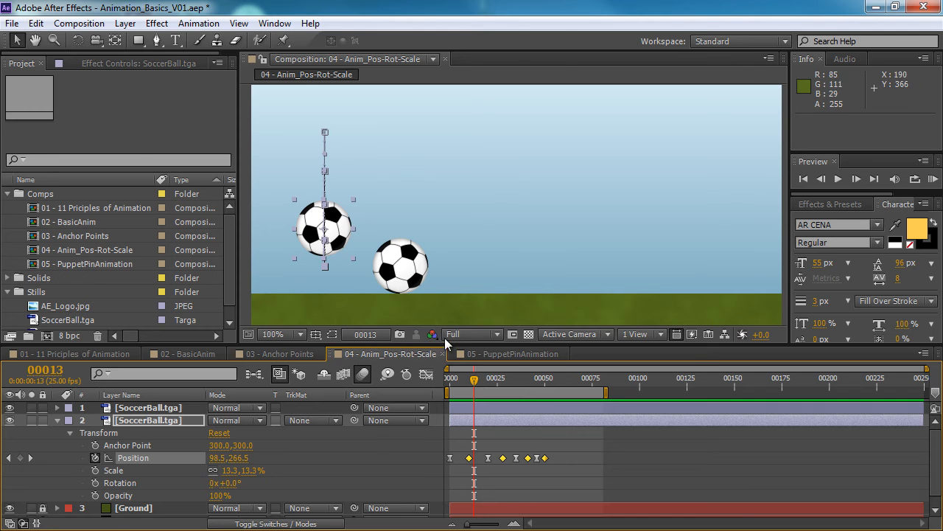
left_click_drag(474, 383, 385, 388)
- In the 05 - PuppetPinAnimation composition, place a Puppet pin on the head of the Worm_FromMax.tga layer
left_click(476, 353)
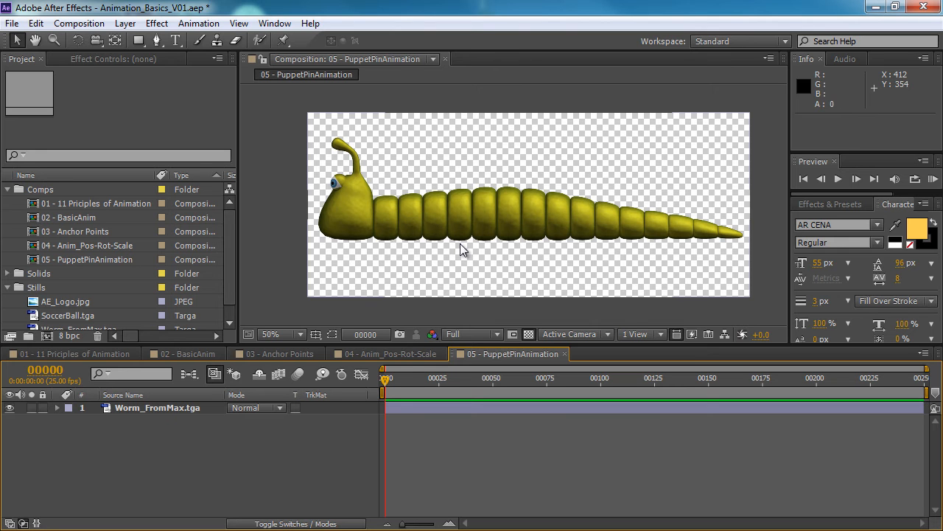
left_click(195, 413)
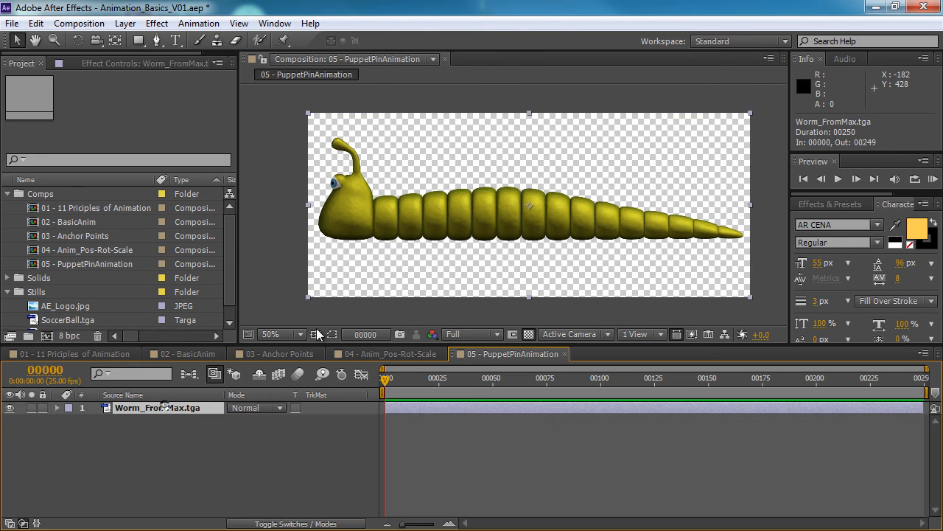
left_click(283, 42)
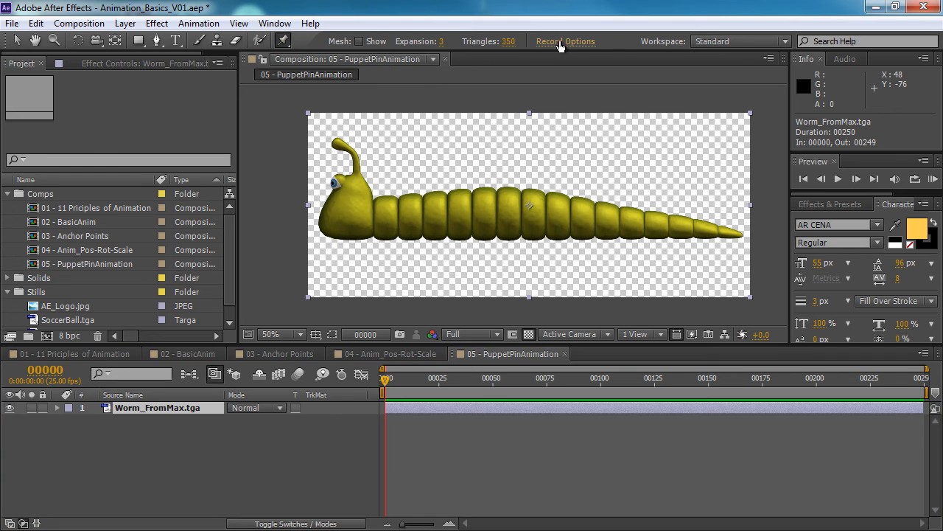
left_click(349, 215)
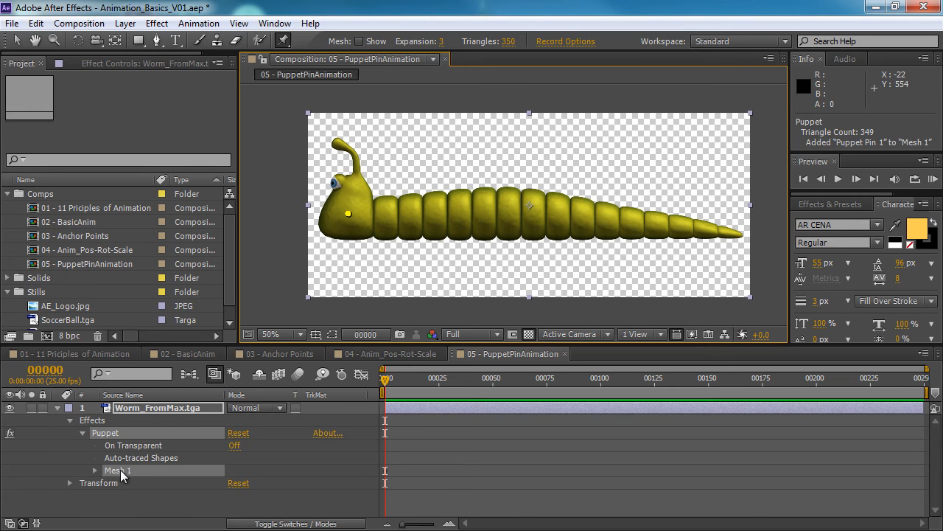
- Place eight more evenly spaced Puppet pins along the worm's body, from the neck to the tail, and return to the Selection tool
left_click(373, 216)
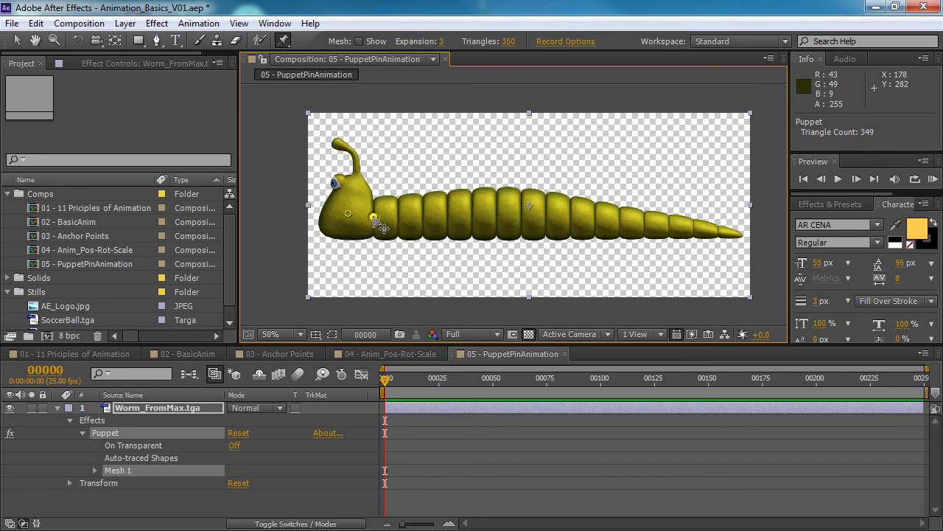
left_click(421, 216)
left_click(472, 216)
left_click(521, 214)
left_click(572, 216)
left_click(619, 222)
left_click(669, 225)
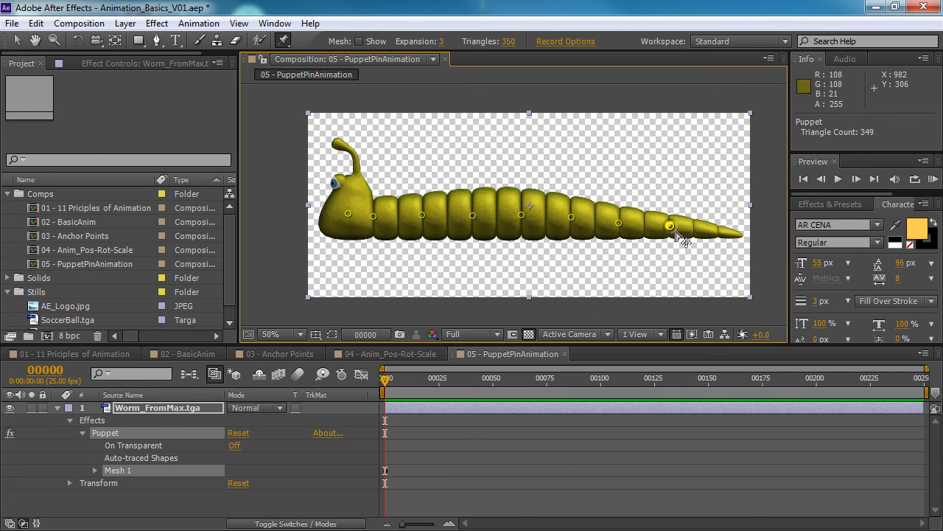
left_click(719, 231)
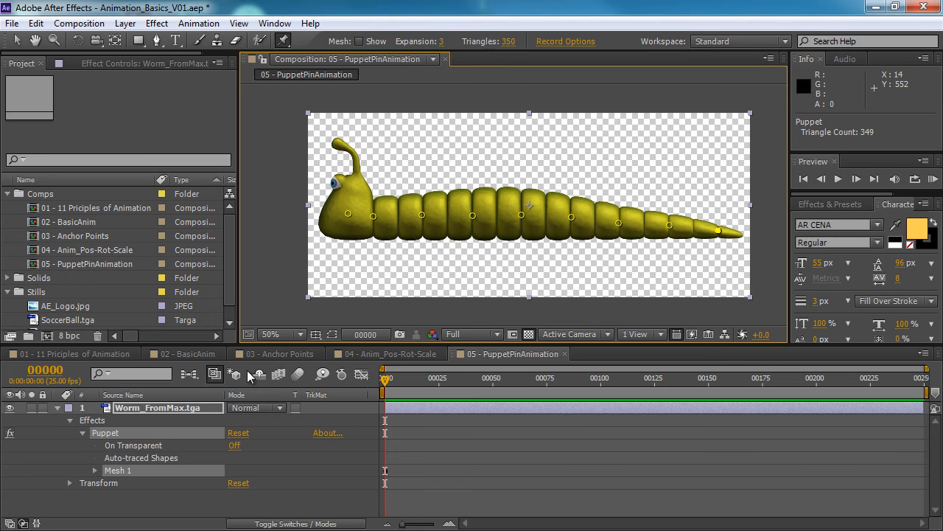
left_click(17, 40)
- Examine the pins in the Deform group of Mesh 1, selecting several to identify them on the worm
left_click_drag(386, 379, 448, 374)
key("Home")
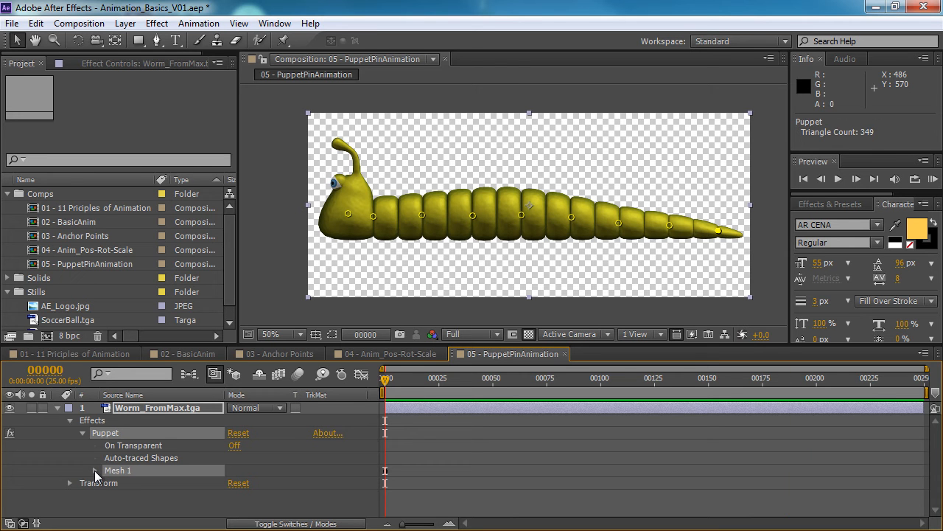
left_click(94, 471)
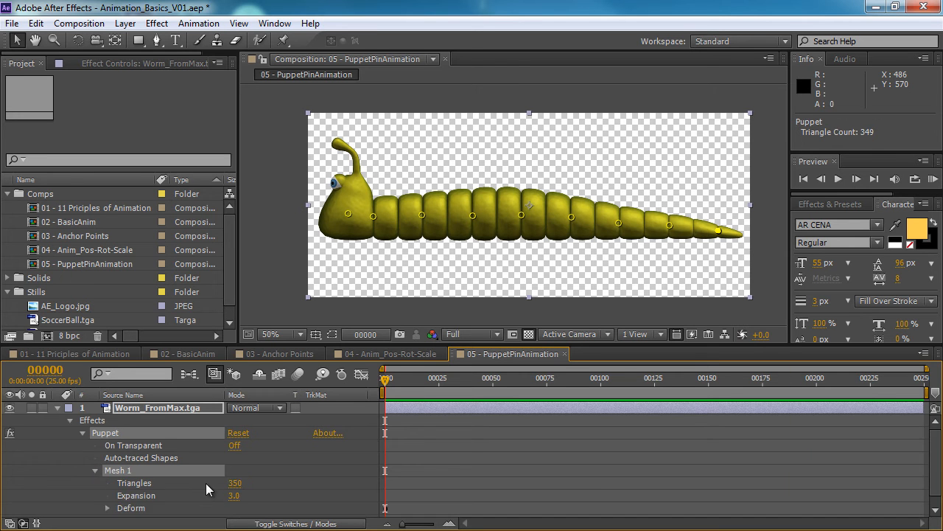
scroll(204, 481, "down", 1)
left_click(110, 498)
scroll(182, 481, "down", 3)
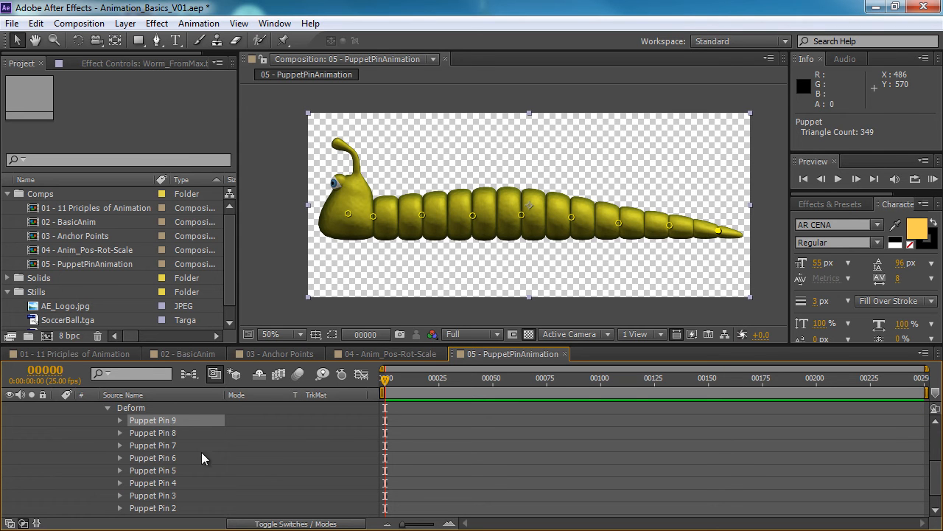
scroll(201, 465, "down", 2)
left_click(164, 497)
left_click(164, 485)
left_click(165, 473)
left_click(165, 460)
left_click(166, 435)
scroll(282, 453, "up", 3)
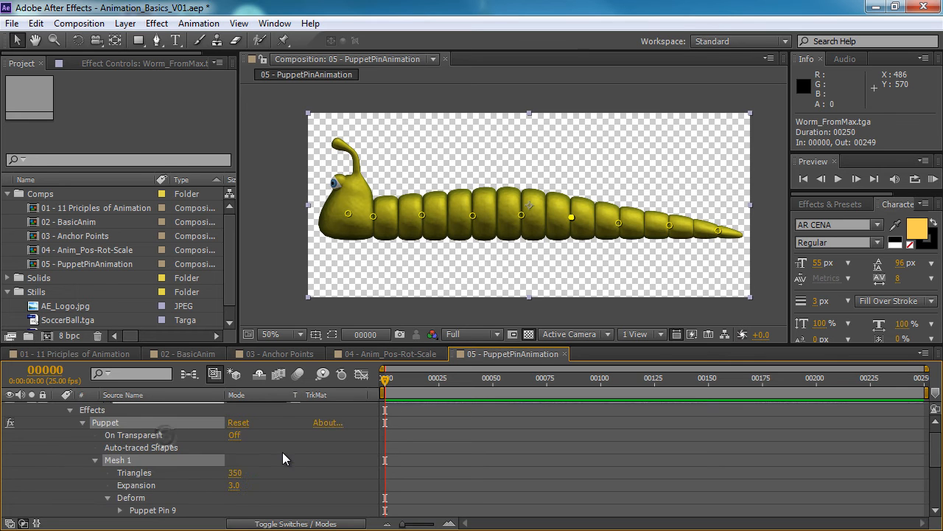
- Reveal only the keyframed Puppet pin positions of the worm layer and adjust the timeline height to view them
left_click(83, 423)
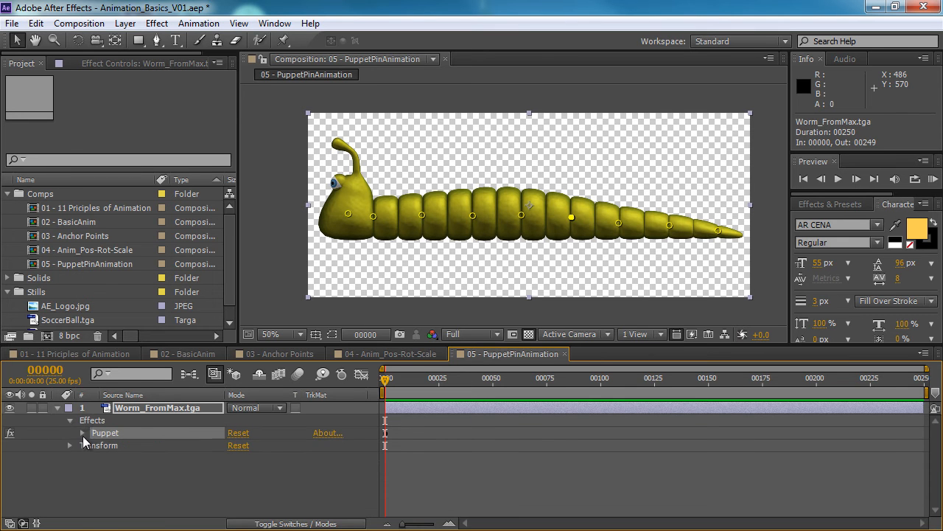
left_click(177, 451)
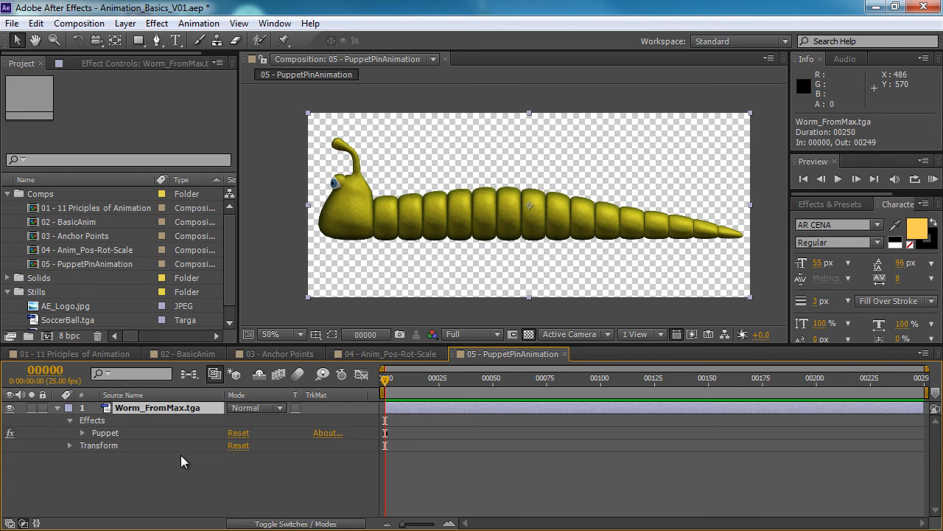
key("u")
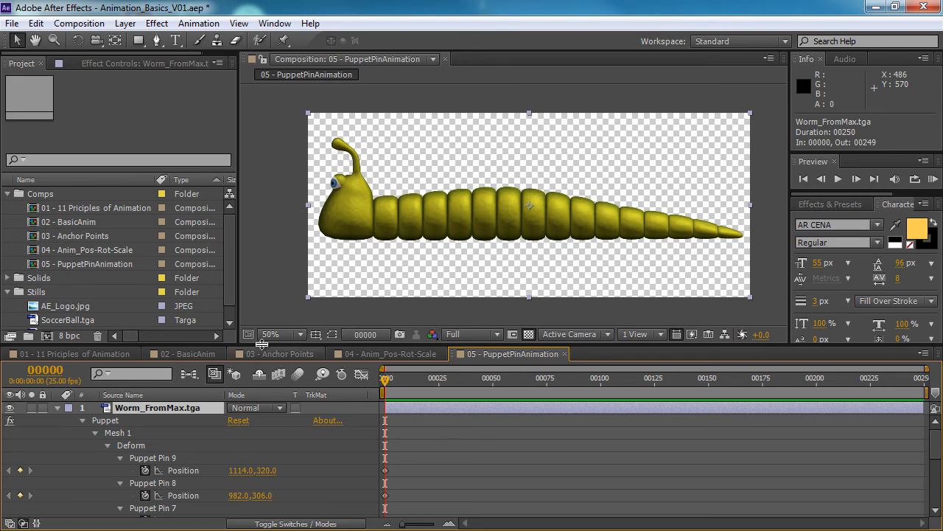
left_click_drag(253, 316, 253, 176)
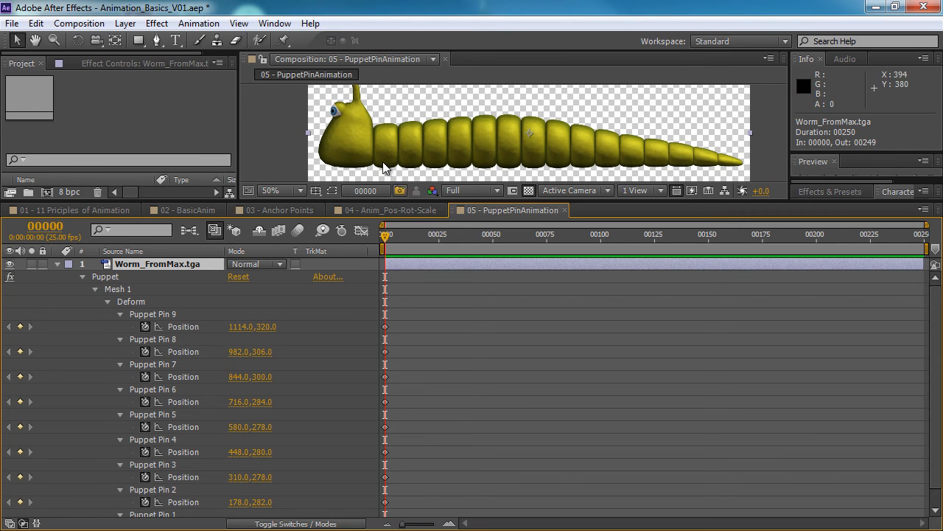
left_click_drag(391, 232, 313, 273)
scroll(403, 427, "down", 1)
scroll(398, 431, "up", 1)
left_click_drag(441, 202, 446, 295)
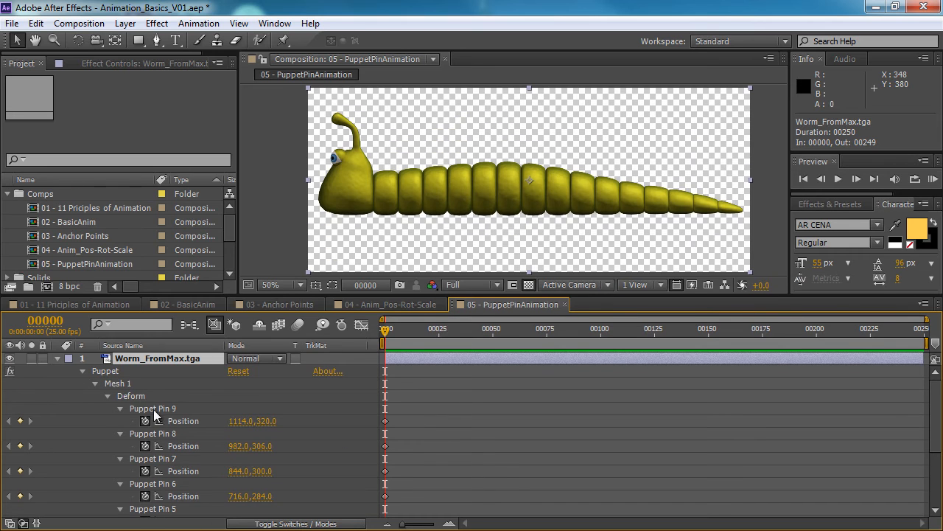
- Select the Deform group, show the puppet mesh over the worm, and return to the Selection tool
left_click(137, 396)
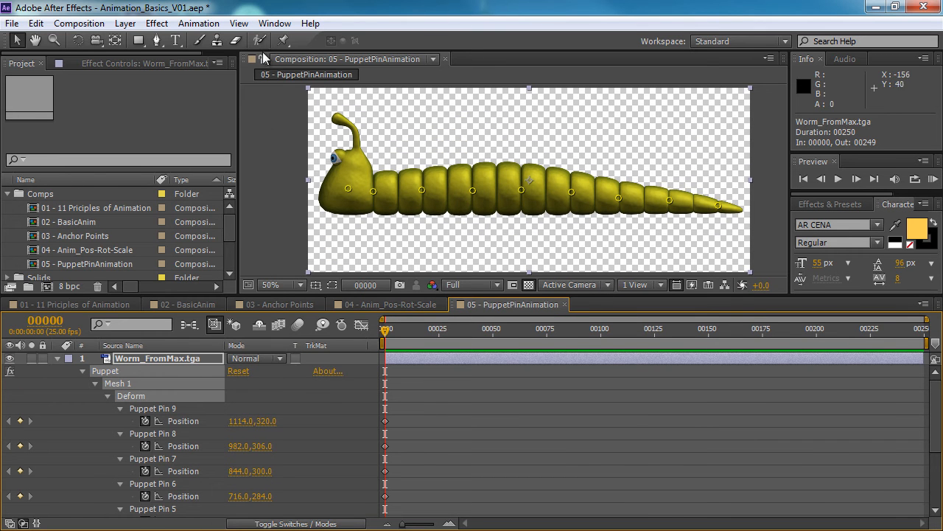
left_click(284, 41)
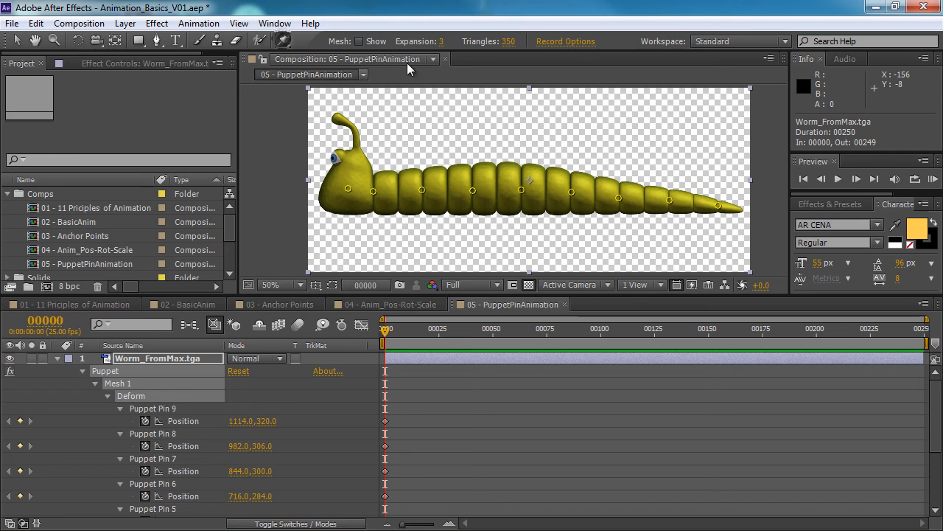
left_click(359, 40)
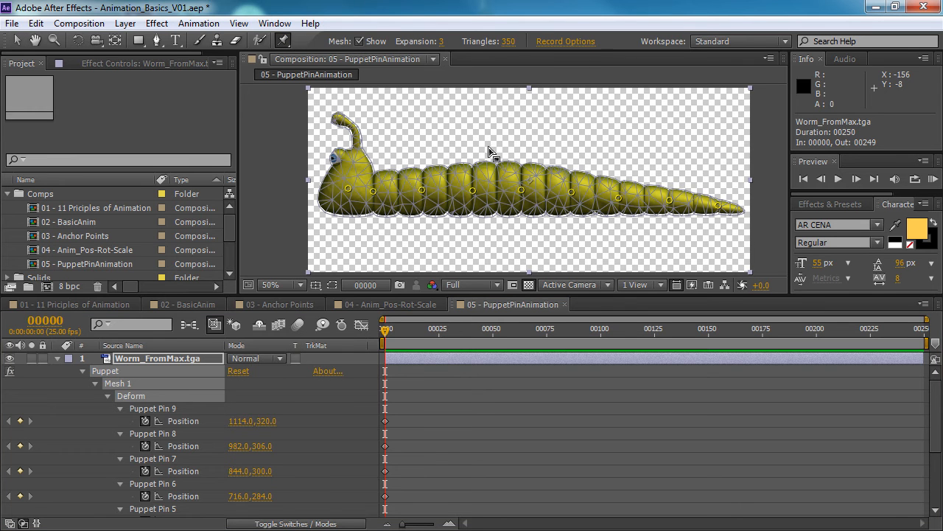
left_click(17, 43)
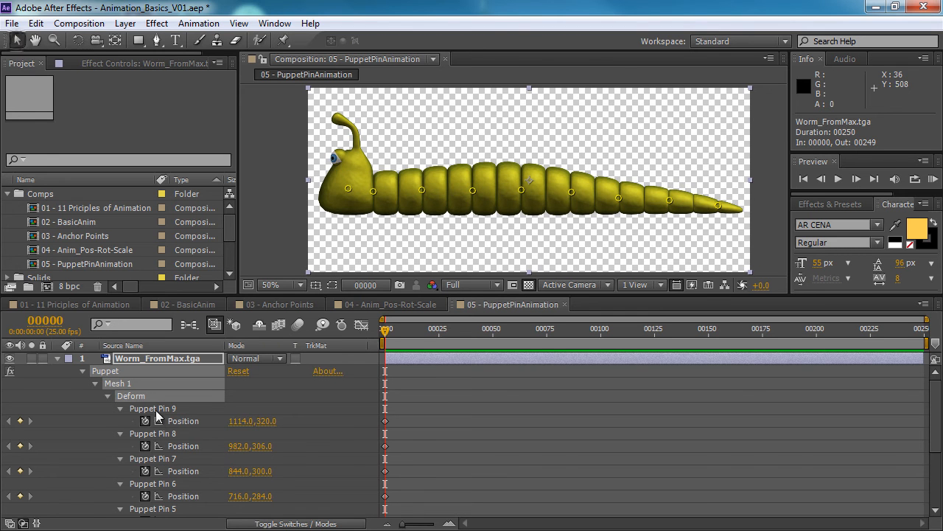
- At frame 10, raise Puppet Pins 4 and 5 in the worm's body to arch it into a hump
left_click_drag(384, 335, 405, 339)
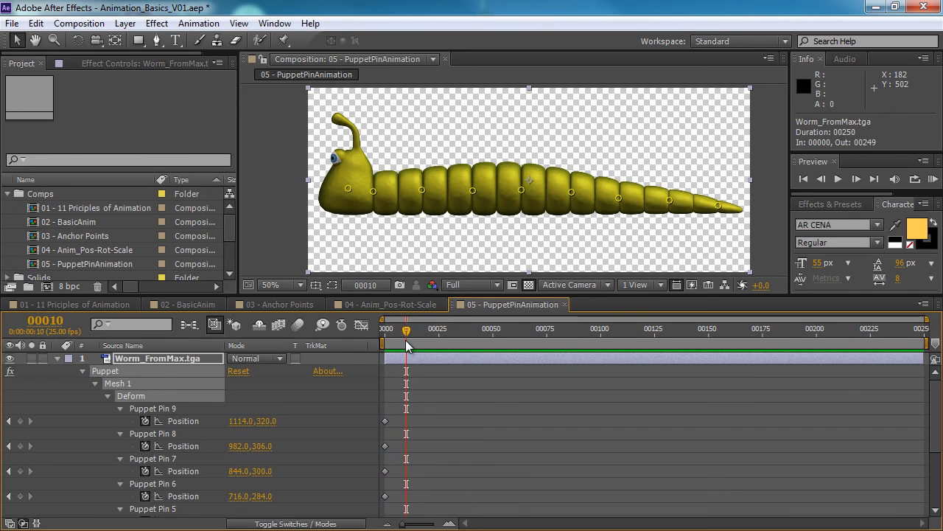
left_click(423, 192)
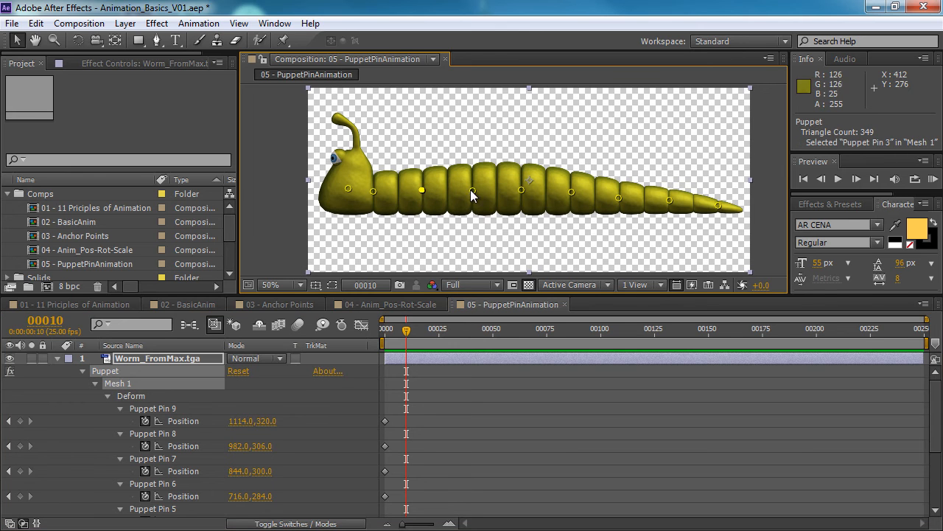
left_click_drag(473, 190, 473, 155)
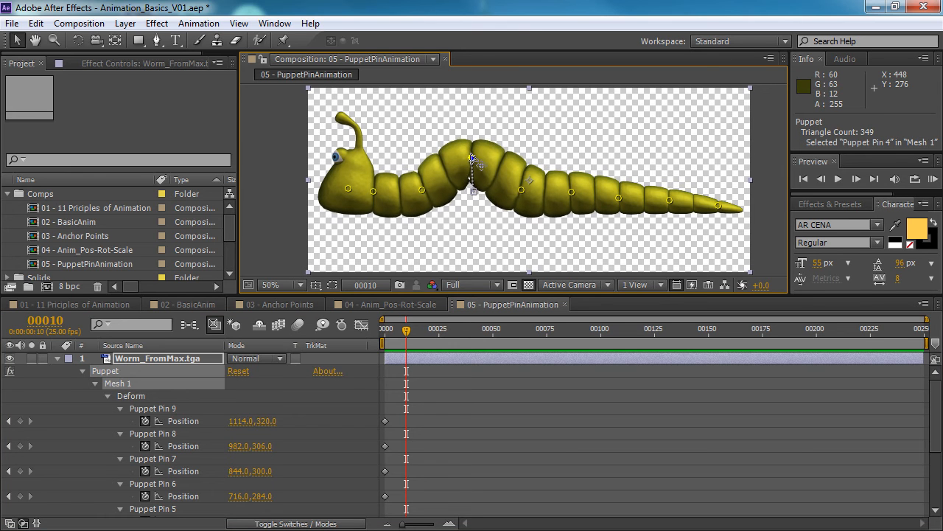
left_click_drag(522, 191, 509, 146)
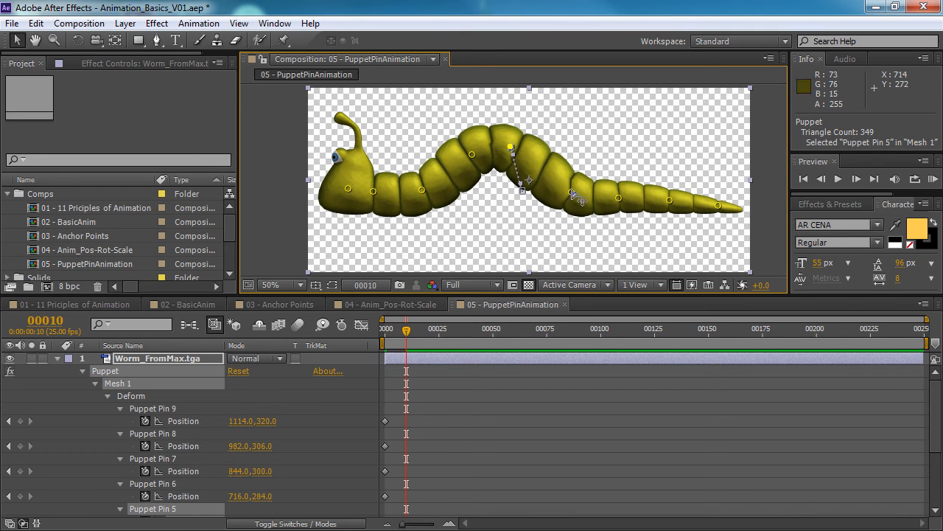
- Select Puppet Pins 6 to 9 and shift the tail together toward the head, putting Pin 9 at about 1000,300
left_click(572, 193)
left_click(619, 198, "shift")
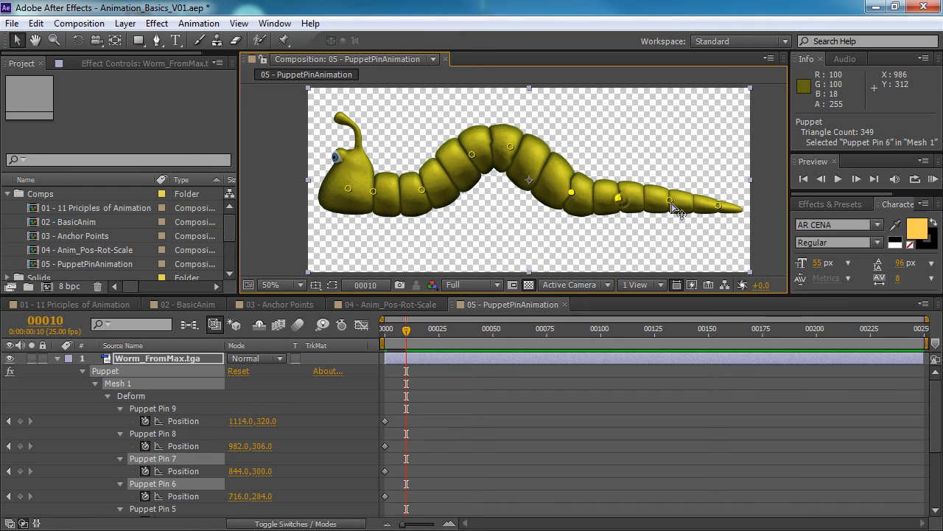
left_click(670, 200, "shift")
left_click(718, 207, "shift")
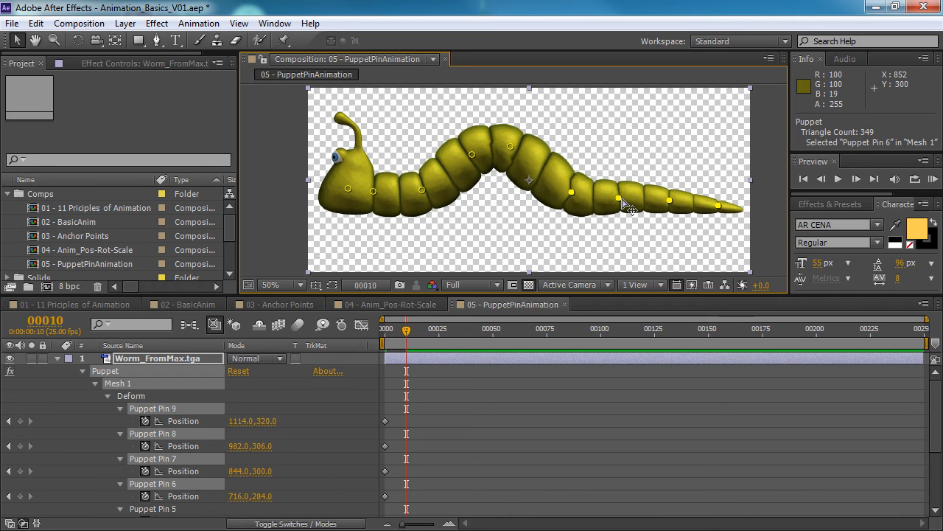
left_click_drag(619, 198, 578, 199)
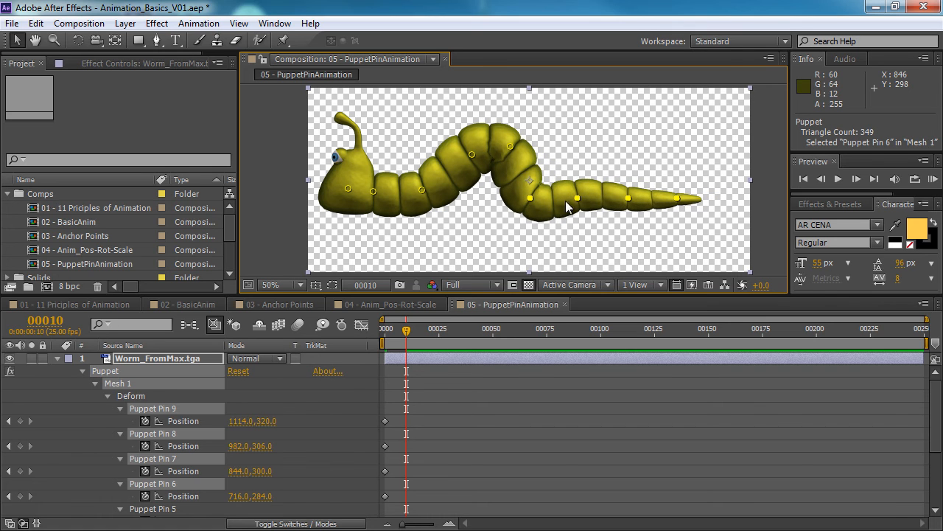
- Round the hump by moving Puppet Pin 6 to about 602,262, Pin 5 to 540,162 and Pin 4 to 420,156
left_click(535, 203)
left_click_drag(530, 199, 530, 184)
left_click(474, 157)
left_click_drag(474, 158, 507, 146)
- Nudge Puppet Pin 3 to about 316,266, Pin 2 to 176,278 and Pin 1 to 118,276 at frame 10
left_click_drag(423, 190, 424, 188)
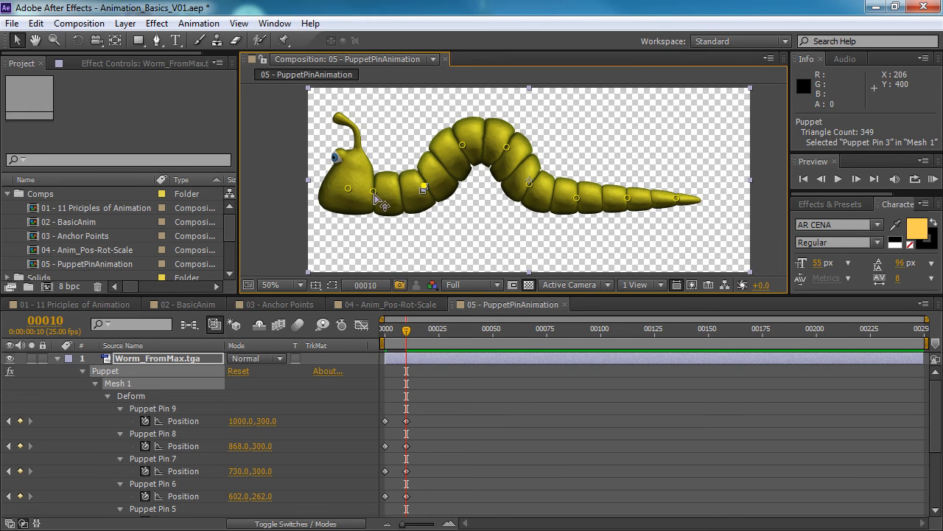
left_click_drag(348, 189, 376, 194)
scroll(468, 433, "down", 3)
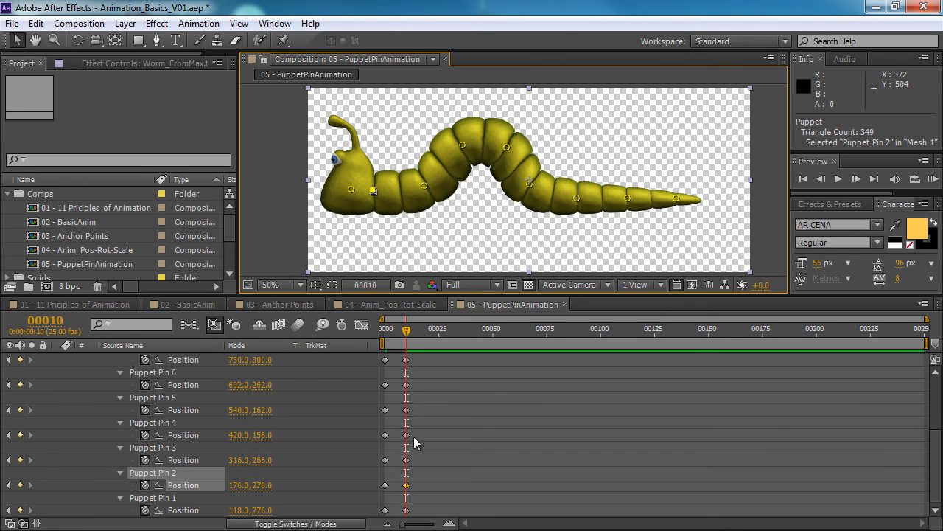
- Copy the frame 0 position keyframes of all nine puppet pins and paste them at frame 20
mouse_move(406, 330)
left_mouse_down()
mouse_move(386, 332)
mouse_move(405, 337)
left_mouse_up()
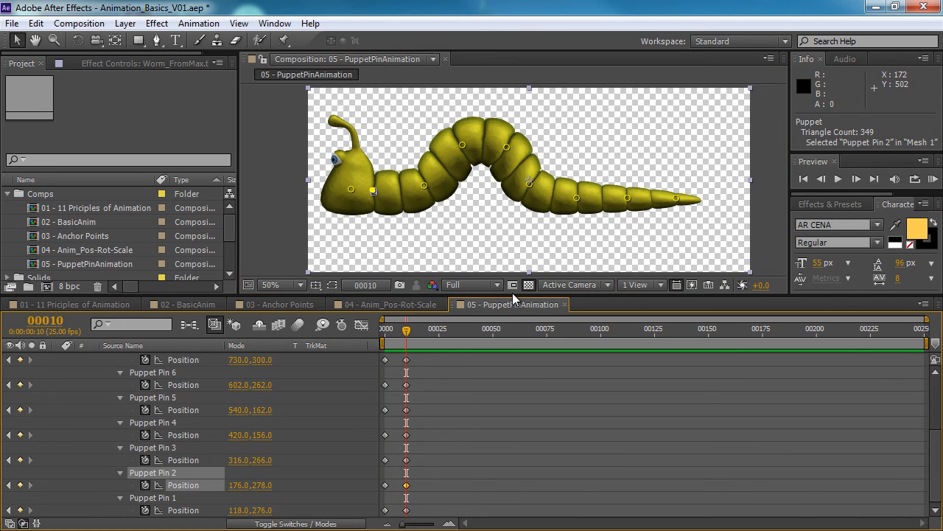
left_click_drag(513, 294, 495, 128)
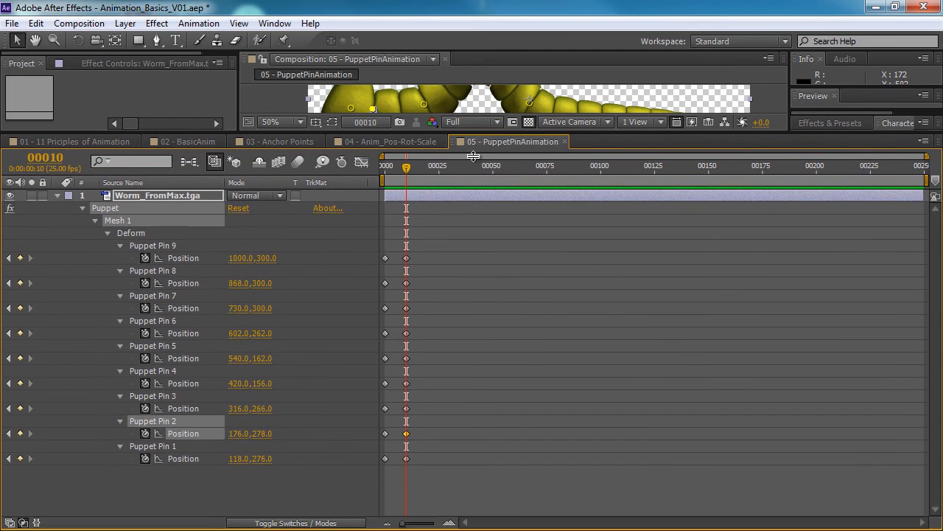
left_click_drag(425, 167, 428, 167)
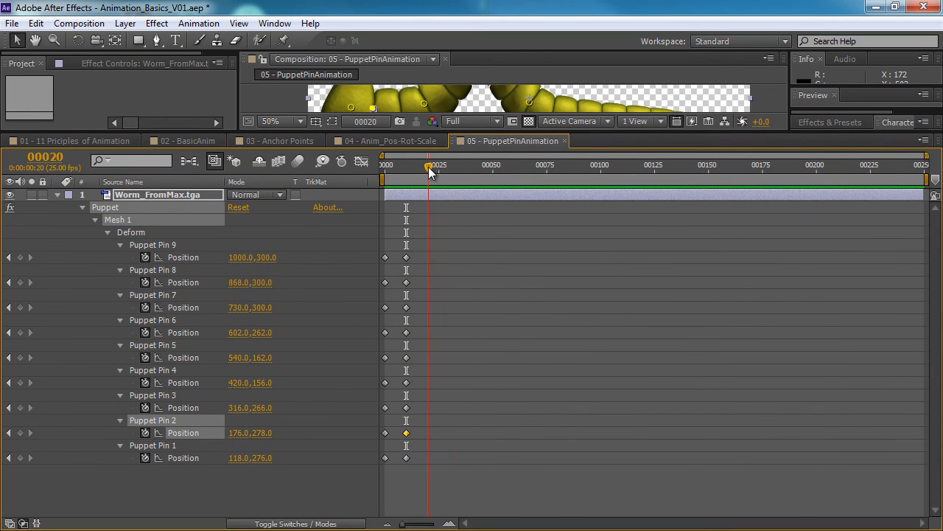
left_click(395, 287)
left_click_drag(404, 247, 382, 463)
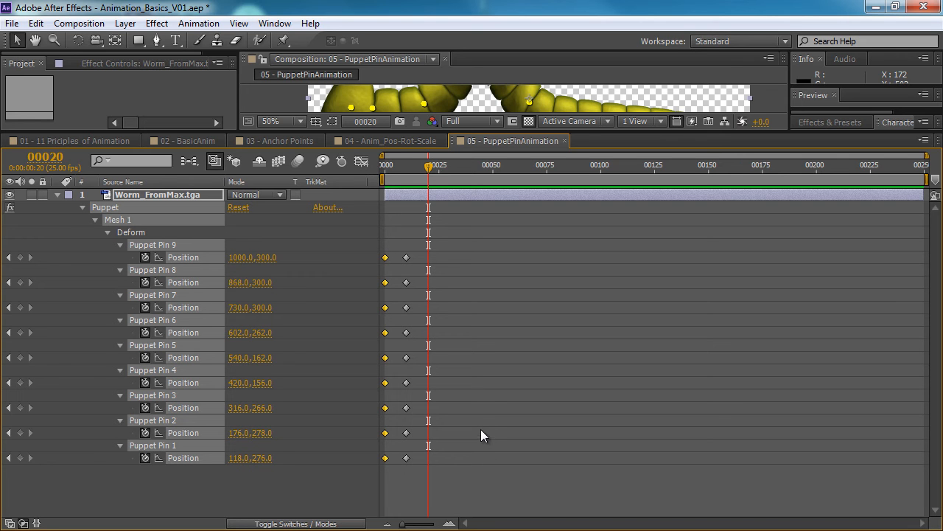
key("ctrl+v")
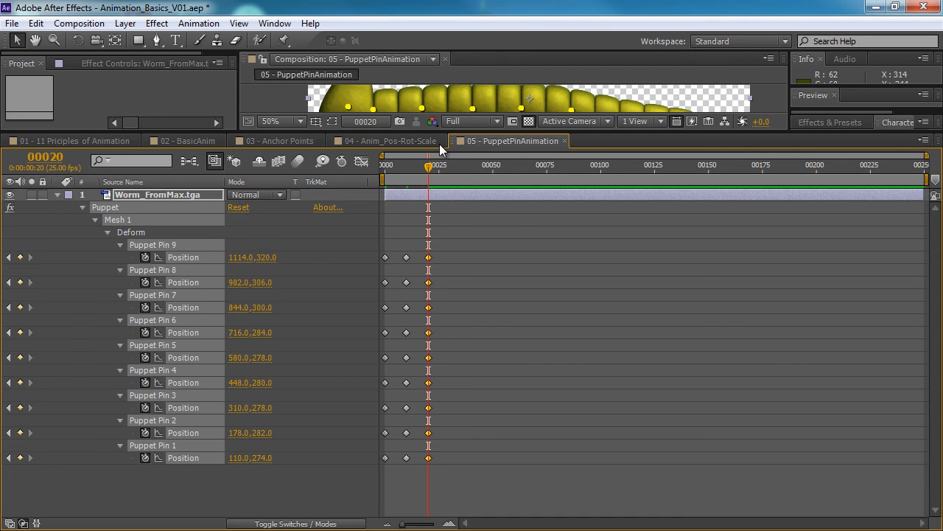
- Copy all puppet pin keyframes from frames 0 to 20 and paste them at frame 20 to repeat the crawl cycle
double_click(530, 142)
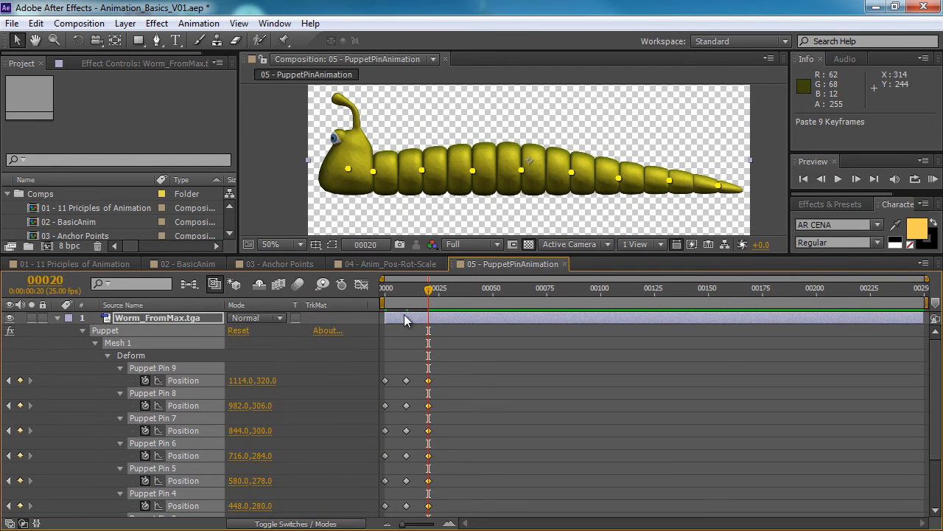
mouse_move(431, 289)
left_mouse_down()
mouse_move(368, 298)
mouse_move(431, 277)
left_mouse_up()
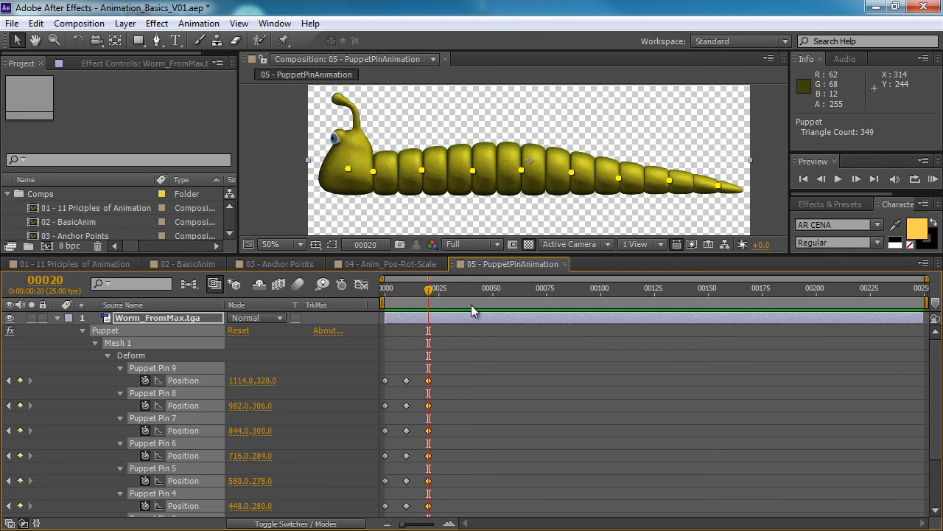
left_click_drag(488, 256, 479, 130)
left_click_drag(461, 212, 385, 482)
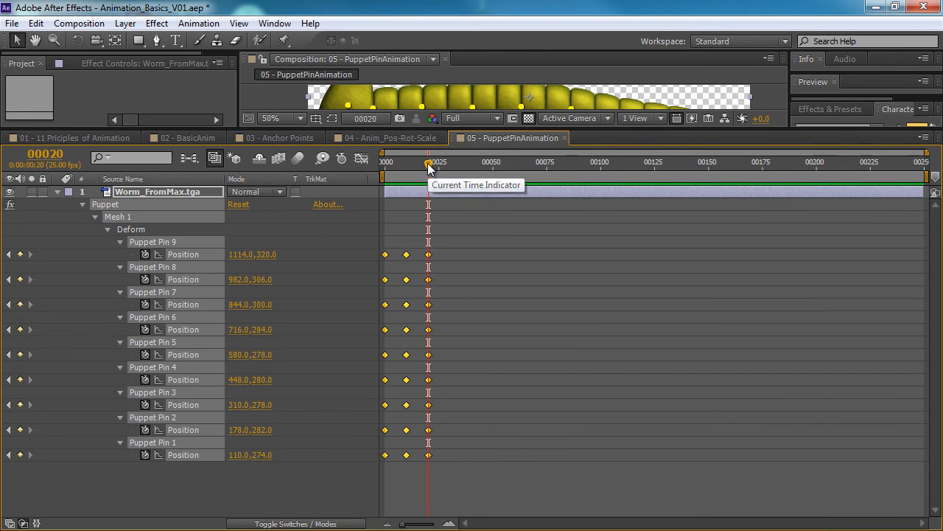
key("ctrl+c")
key("ctrl+v")
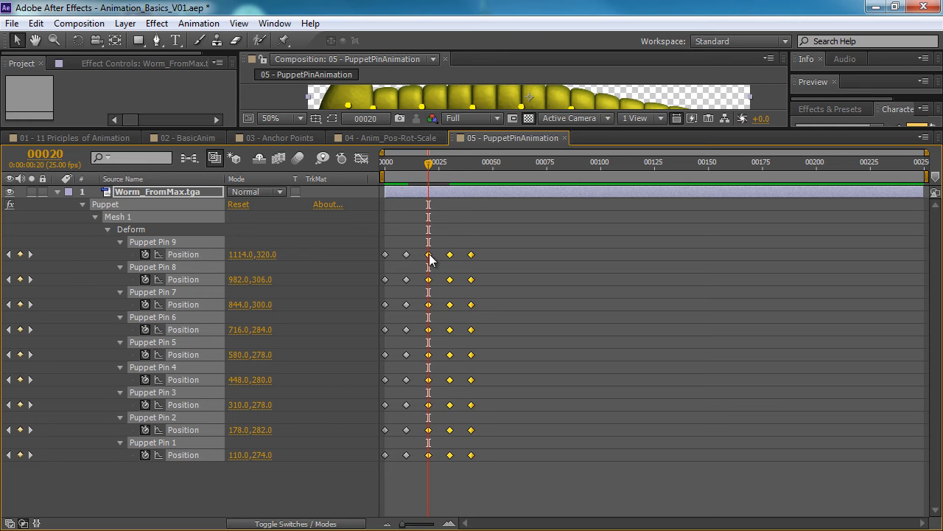
- Keep duplicating the whole set of puppet pin keyframes, pasting it at frames 40, 80 and 160 to fill the composition
left_click_drag(496, 222, 382, 492)
left_click_drag(430, 165, 473, 163)
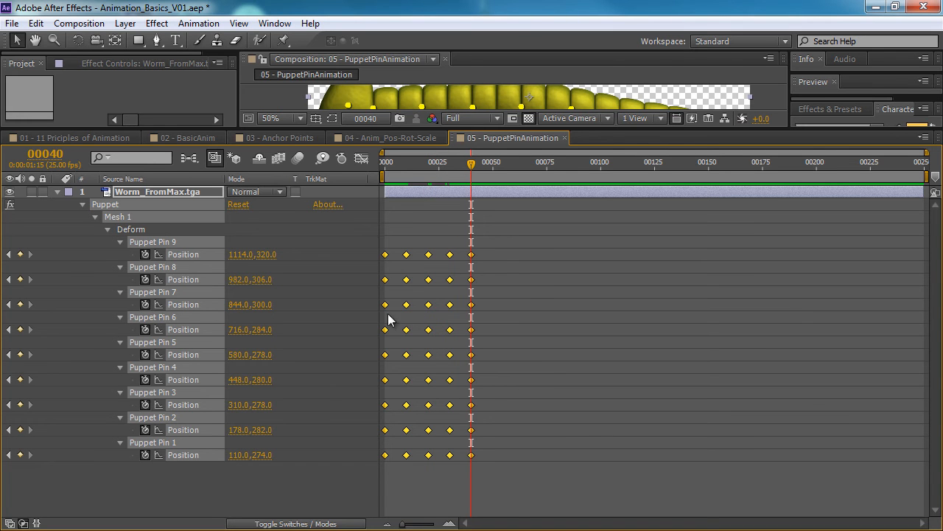
key("ctrl+v")
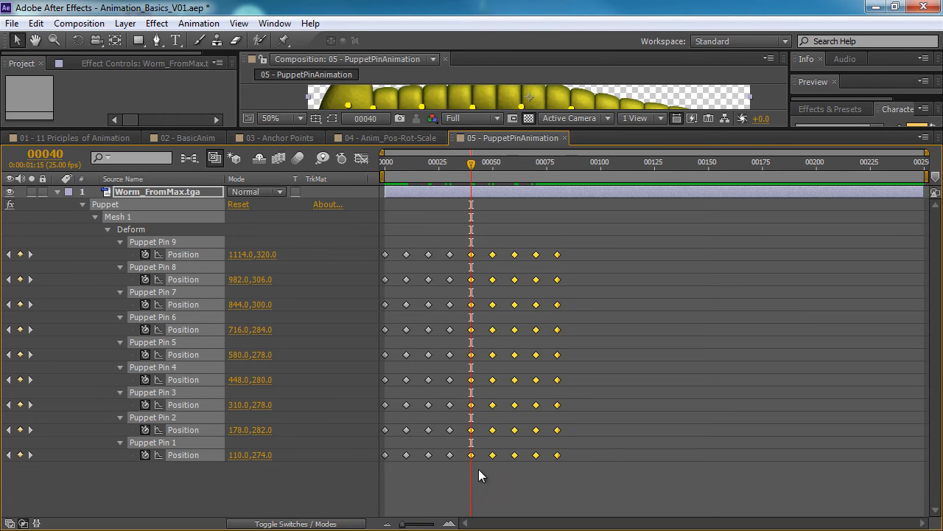
left_click_drag(470, 164, 557, 168)
left_click_drag(593, 233, 370, 514)
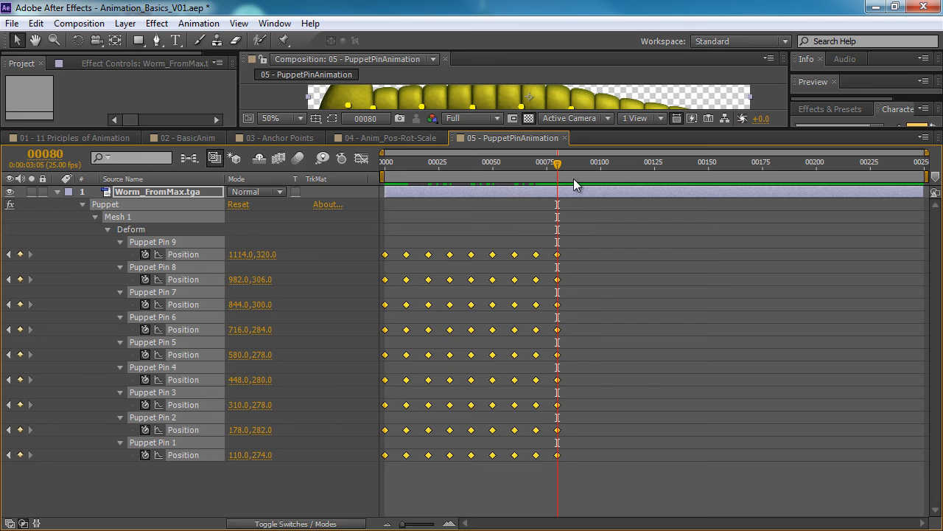
key("ctrl+v")
left_click_drag(770, 226, 380, 477)
left_click_drag(746, 165, 732, 171)
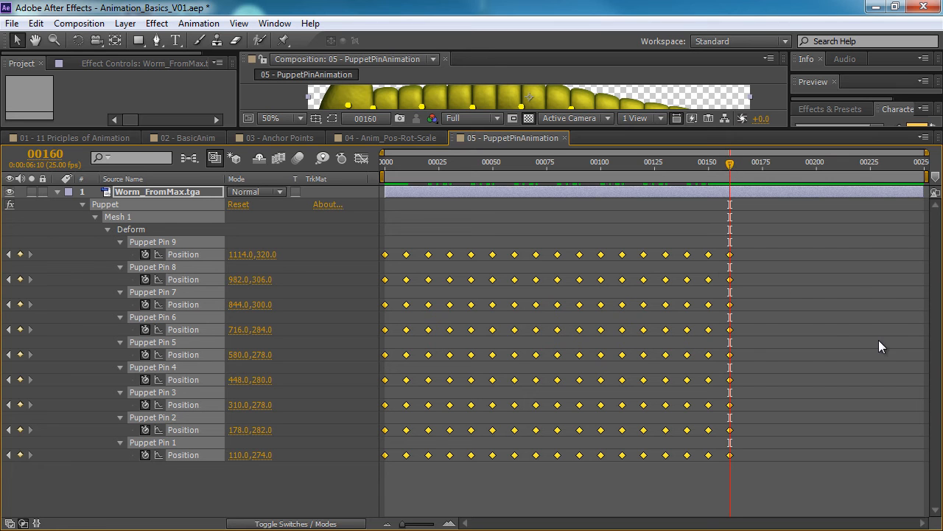
key("ctrl+v")
- At frame 0, enable keyframing for the worm layer's Position and move the layer horizontally to 1314,250
left_click_drag(690, 167, 594, 179)
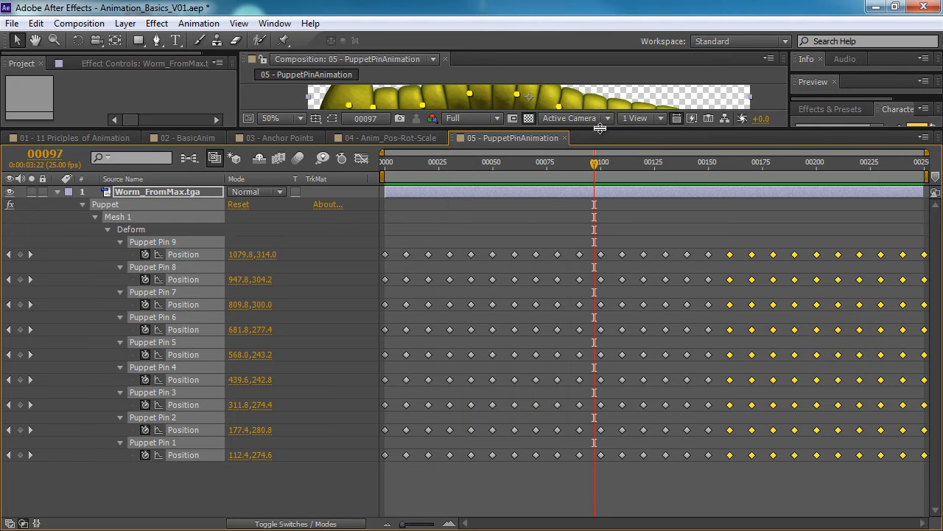
left_click_drag(600, 128, 600, 297)
left_click_drag(547, 330, 72, 408)
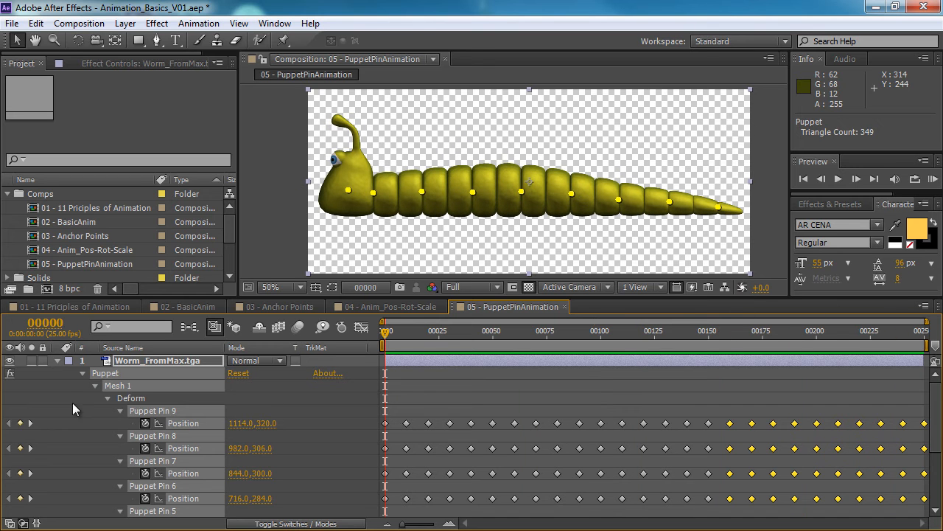
left_click(57, 362)
left_click(56, 360)
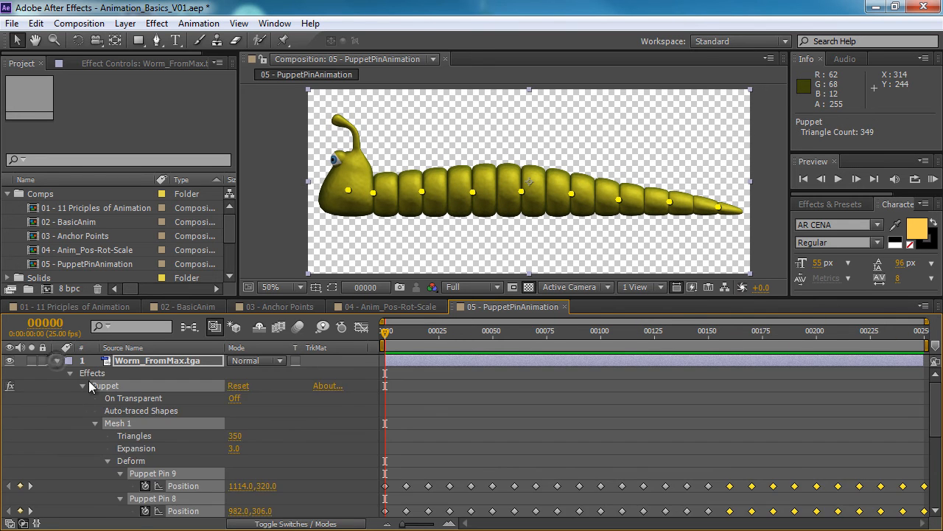
left_click(69, 373)
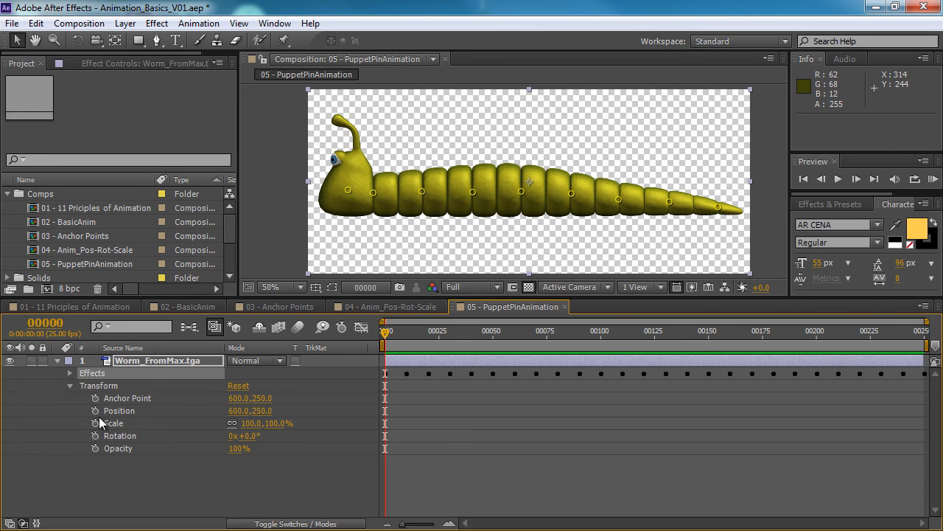
left_click(94, 409)
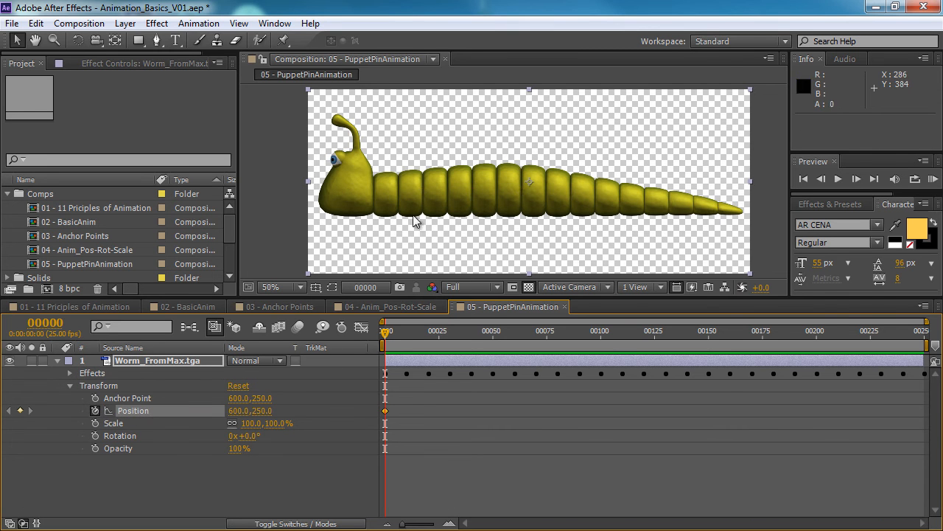
left_click_drag(450, 205, 713, 205)
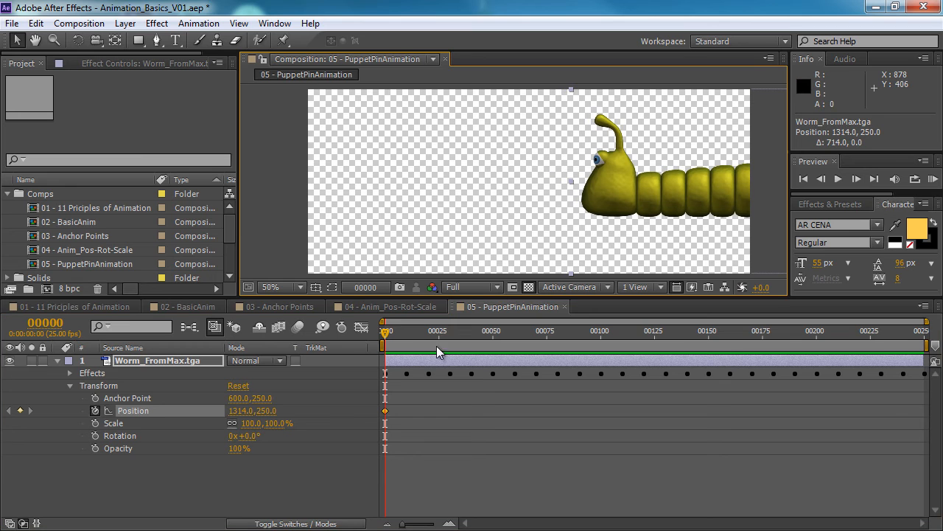
- Add a holding Position keyframe at frame 10 and move the worm forward to 1088,250 at frame 20
left_click_drag(388, 346, 406, 336)
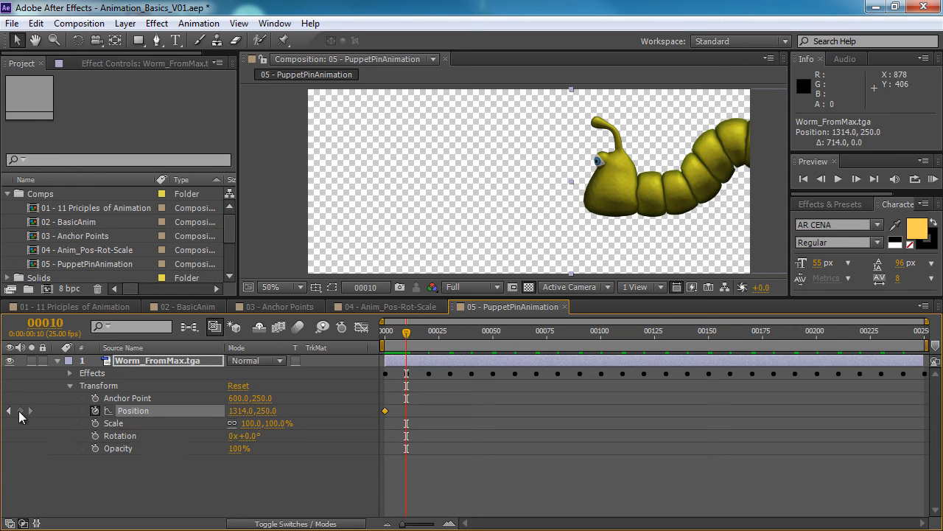
left_click_drag(407, 333, 430, 336)
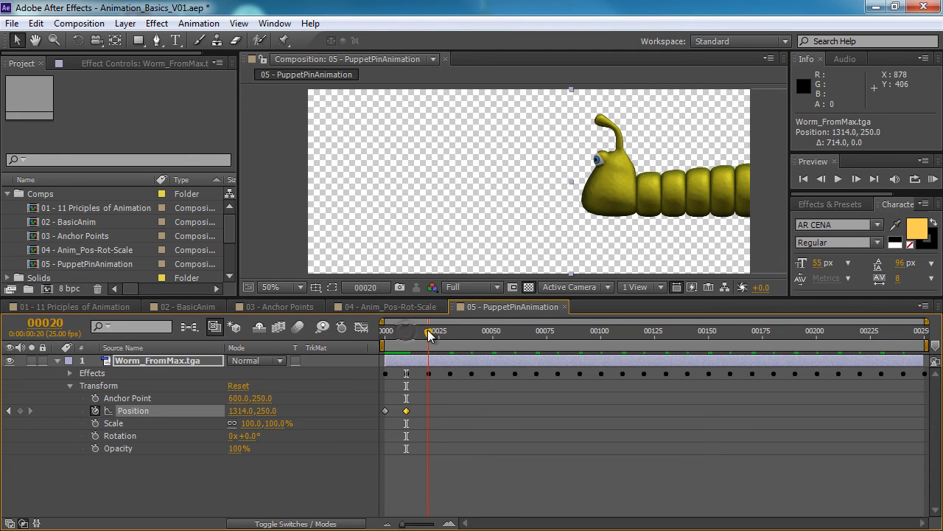
left_click_drag(722, 200, 650, 205)
- Add a holding Position keyframe at frame 30 and move the worm forward to 892,250 at frame 40
mouse_move(433, 336)
left_mouse_down()
mouse_move(403, 336)
mouse_move(449, 336)
left_mouse_up()
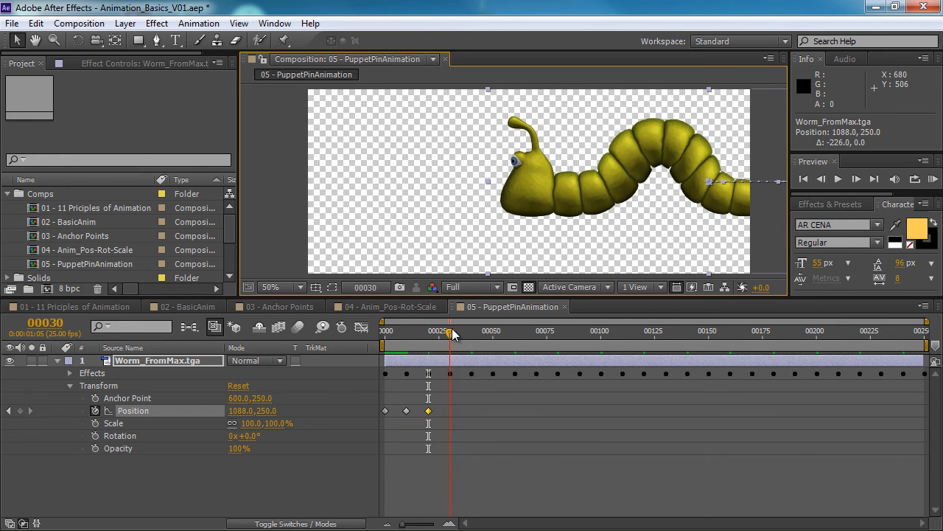
left_click(21, 411)
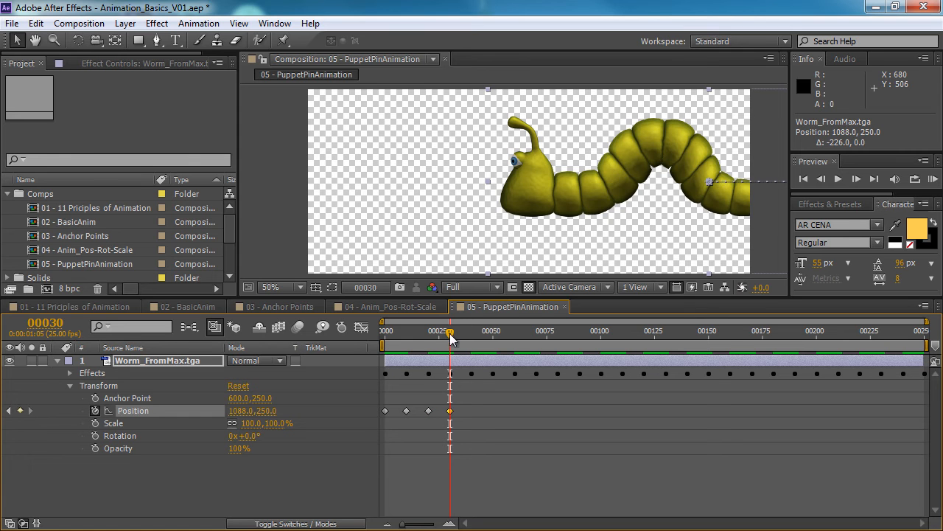
left_click_drag(451, 338, 471, 336)
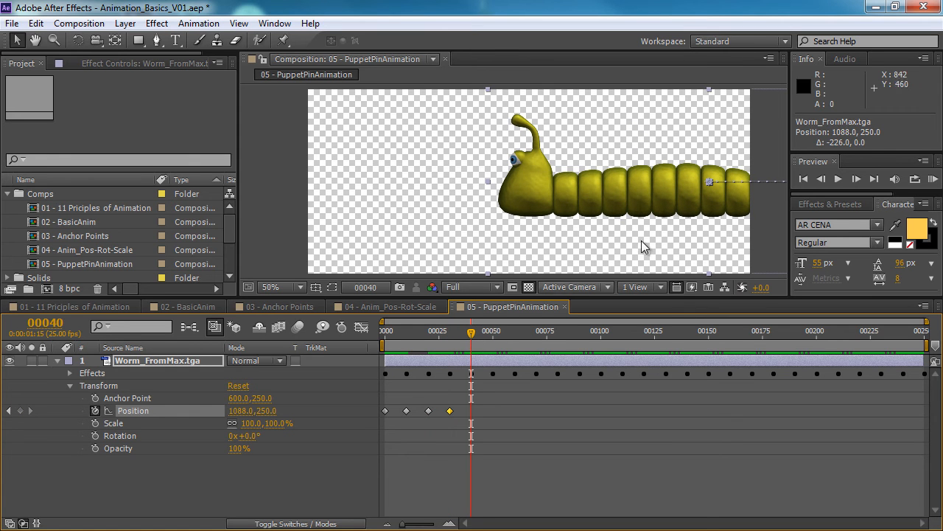
left_click_drag(707, 193, 635, 193)
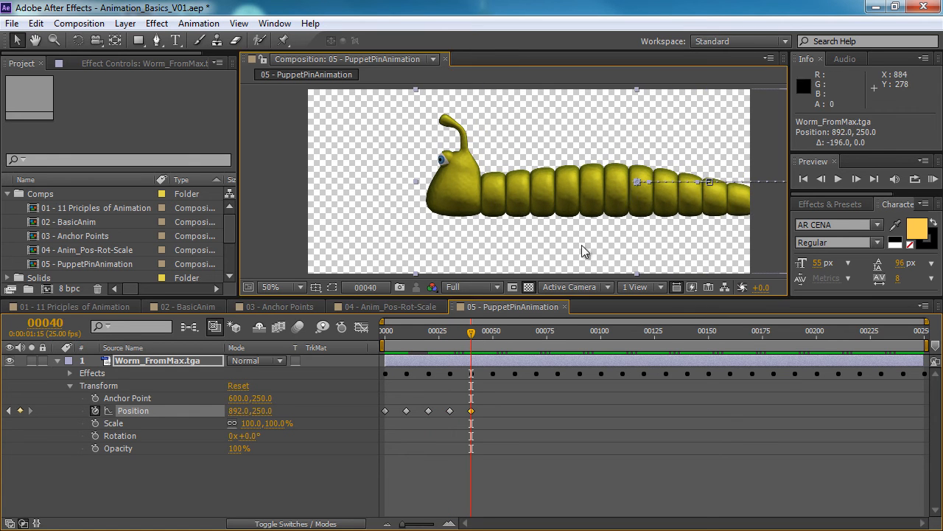
- Add a holding Position keyframe at frame 50 and move the worm forward to 688,250 at frame 60
left_click_drag(472, 336, 492, 336)
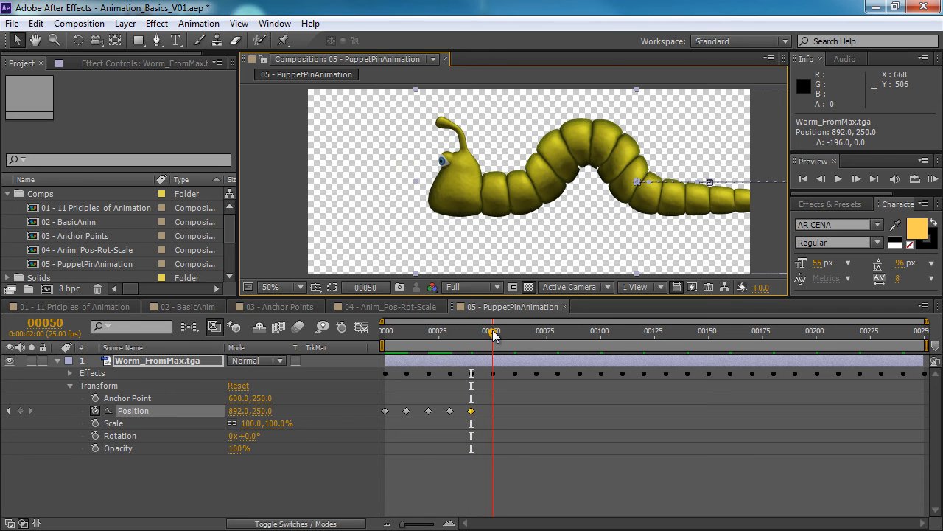
left_click(21, 410)
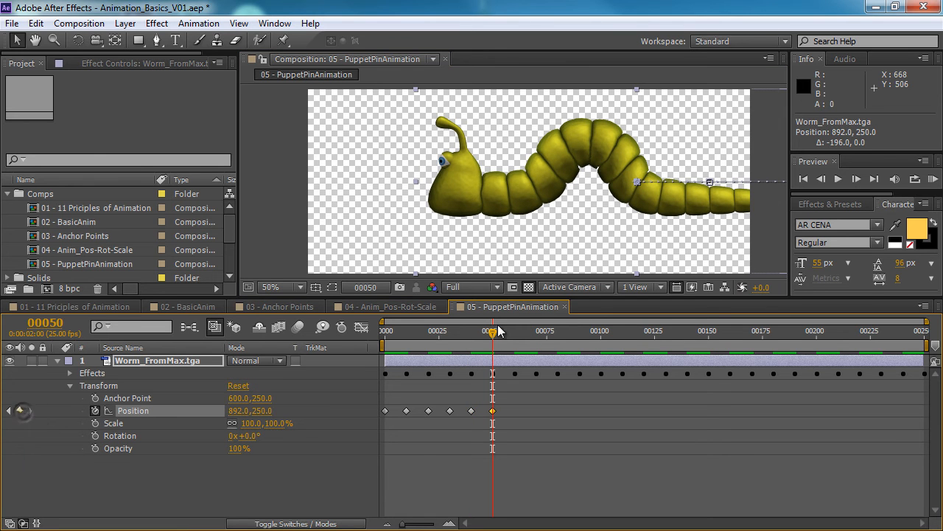
left_click_drag(493, 334, 515, 336)
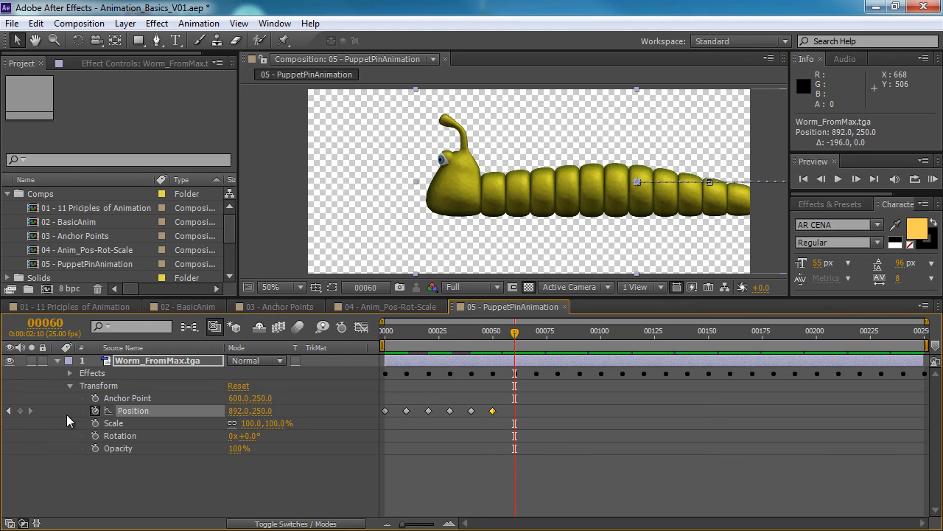
left_click_drag(644, 184, 605, 204)
- Limit the work area to frames 0 through 69 and play a RAM preview of the crawl from the start
left_click_drag(514, 333, 353, 343)
left_click_drag(927, 343, 540, 378)
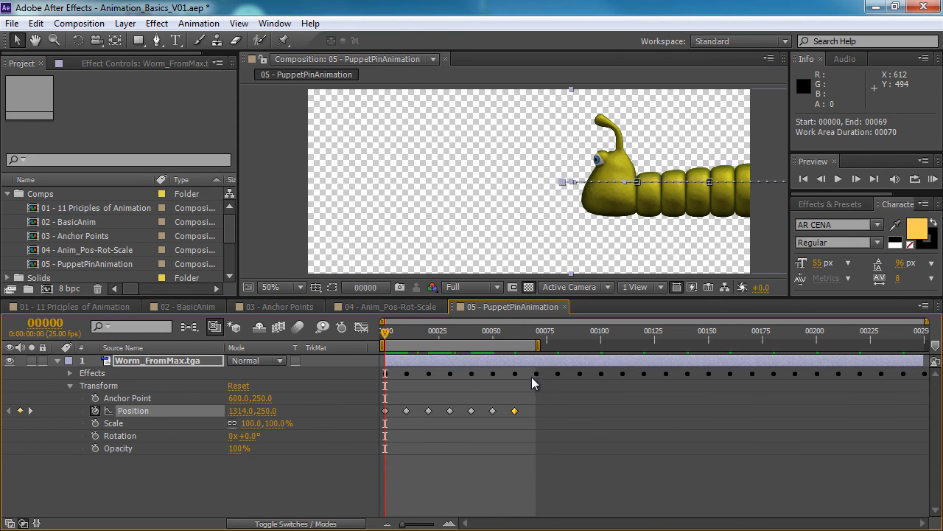
key("KP_0")
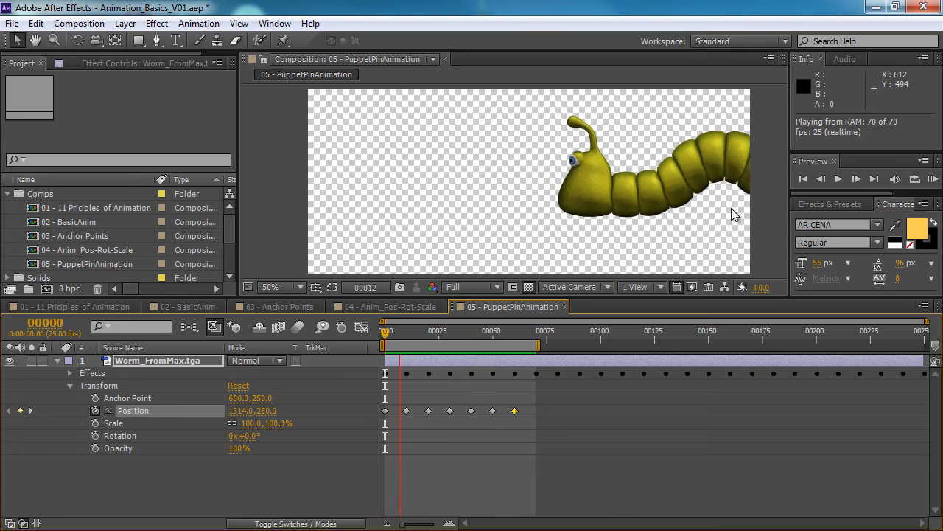
left_click(286, 479)
- Scrub through the first 69 frames to examine how the worm's forward movement matches its body arching
left_click_drag(386, 333, 508, 331)
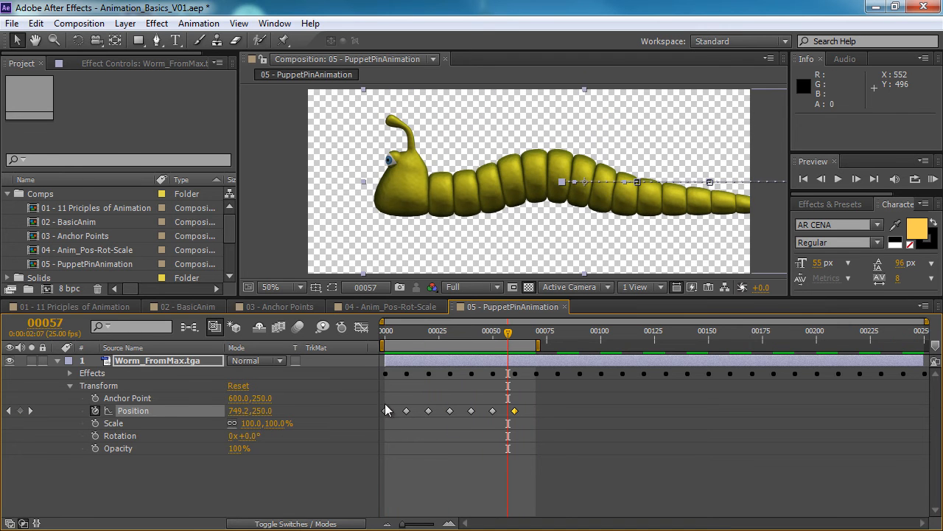
mouse_move(445, 339)
left_mouse_down()
mouse_move(316, 337)
mouse_move(429, 337)
left_mouse_up()
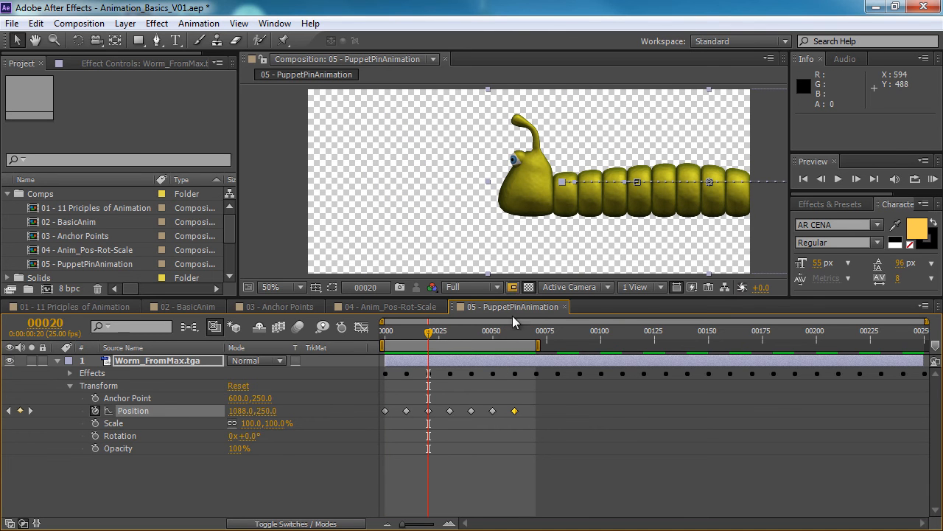
left_click_drag(426, 336, 515, 334)
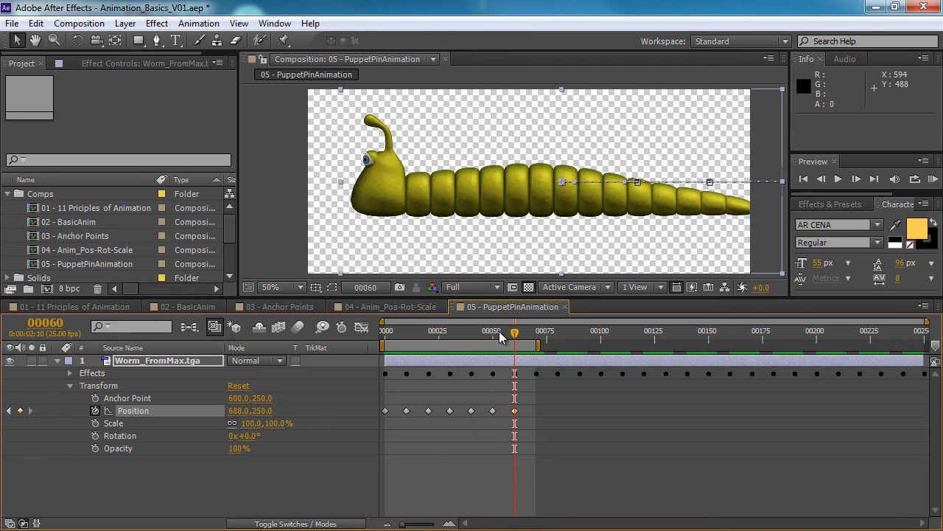
left_click_drag(413, 333, 390, 335)
left_click_drag(435, 340, 537, 341)
left_click(241, 489)
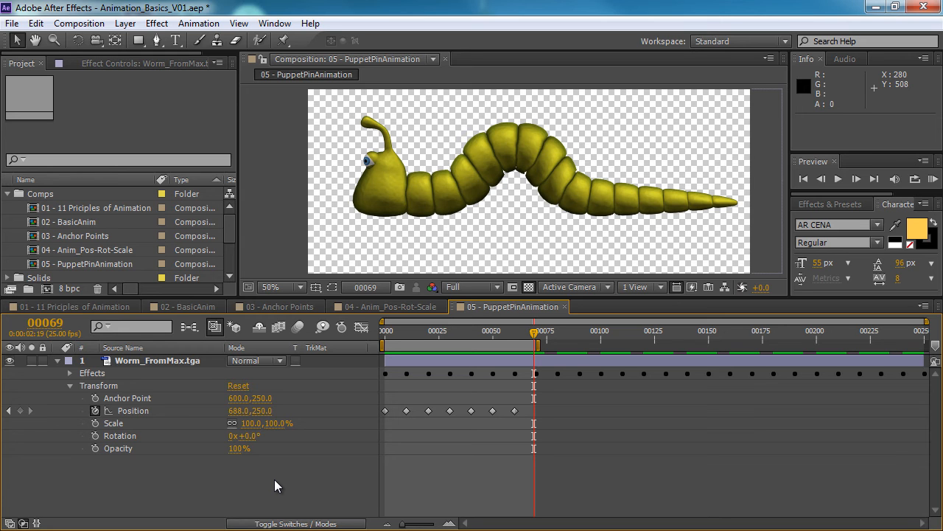
- View the timeline in the Graph Editor, return the playhead to frame 0 and switch back to the layer bars
left_click(360, 327)
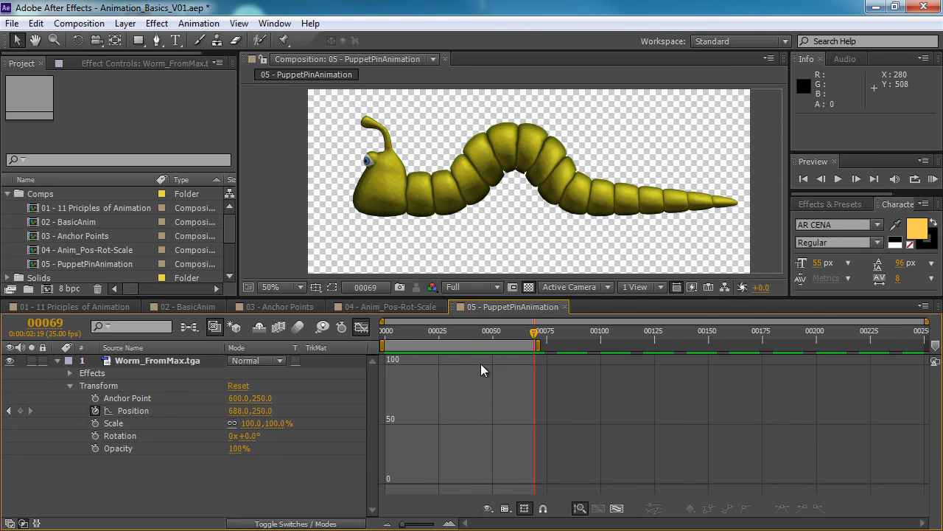
left_click_drag(481, 333, 351, 338)
left_click(361, 327)
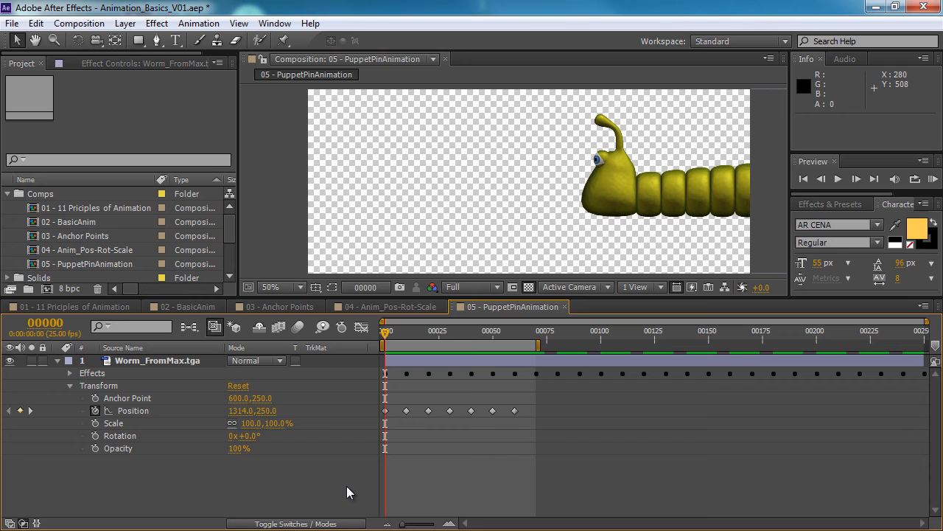
mouse_move(385, 333)
left_mouse_down()
mouse_move(408, 334)
mouse_move(383, 336)
left_mouse_up()
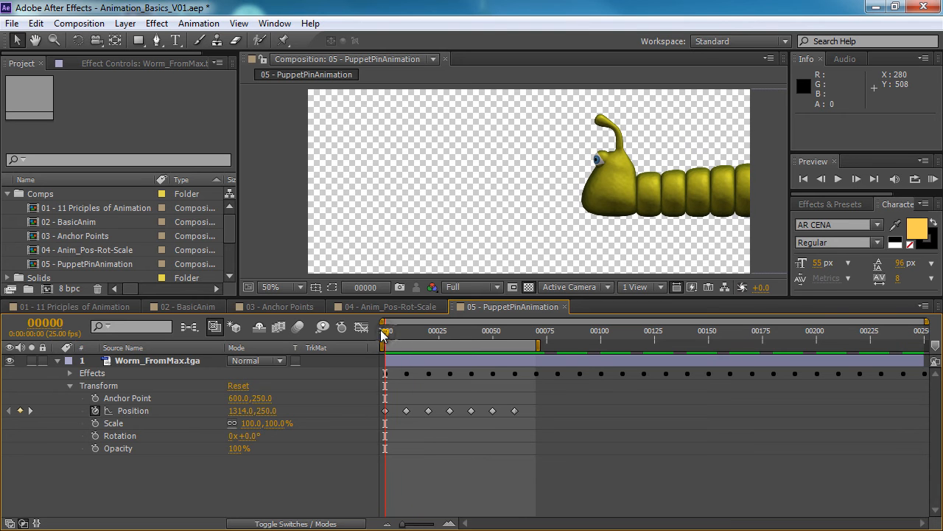
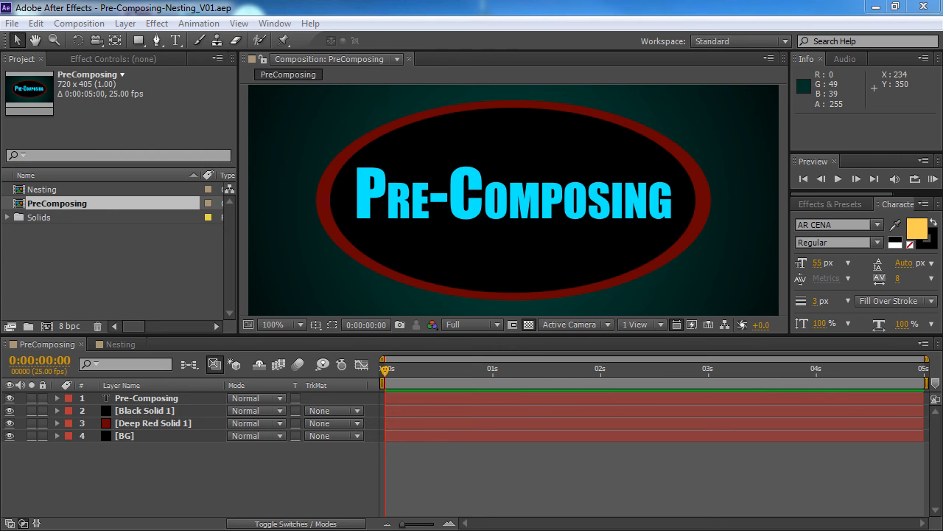
- Examine the PreComposing composition by toggling the BG layer's visibility and highlighting the text, Black Solid 1 and Deep Red Solid 1 layers
left_click(153, 459)
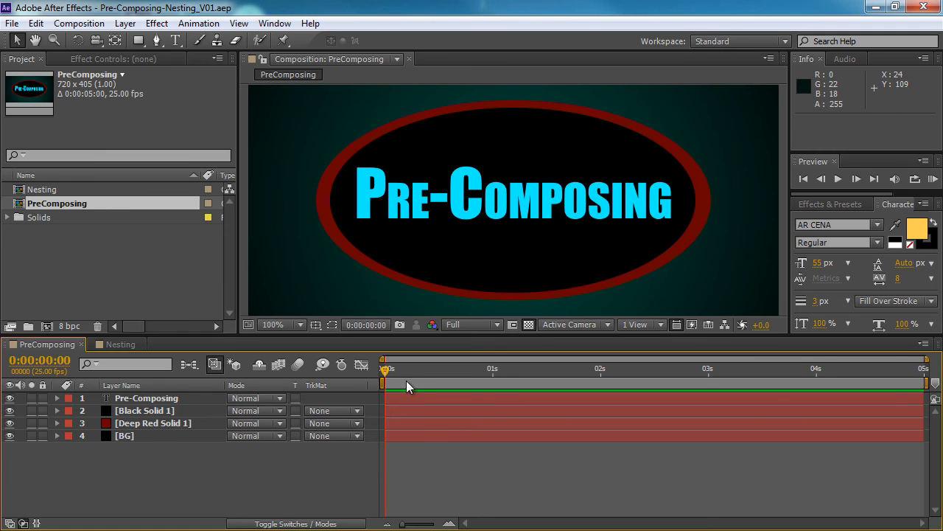
scroll(440, 249, "down", 1)
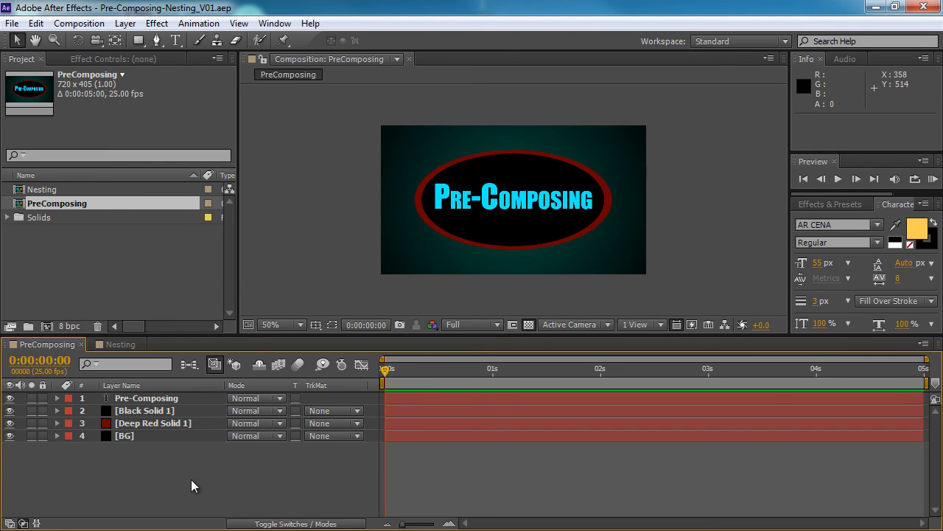
left_click(10, 436)
left_click(9, 435)
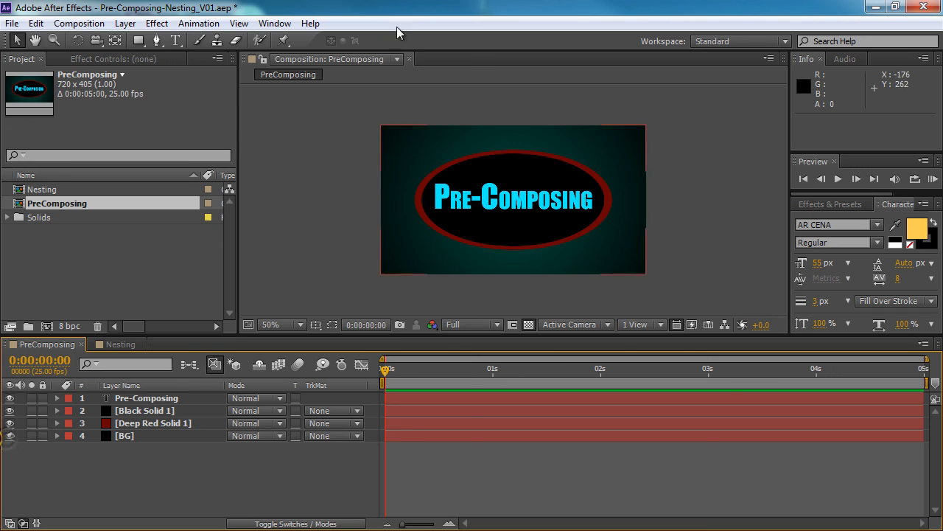
left_click(184, 423)
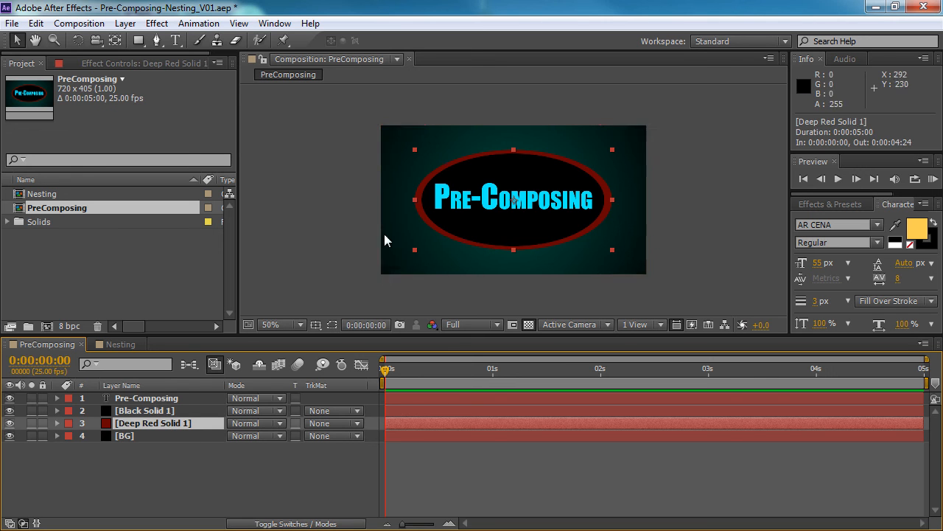
left_click(164, 398, "shift")
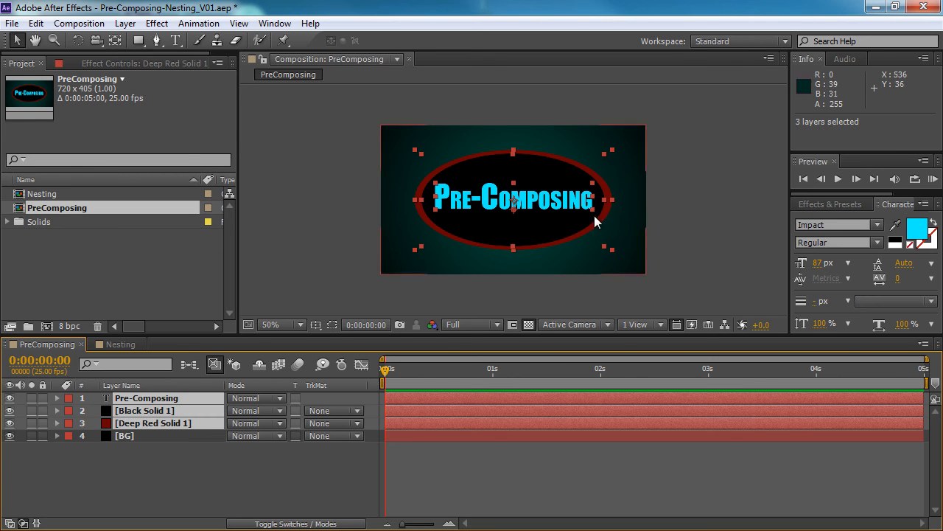
scroll(505, 187, "up", 1)
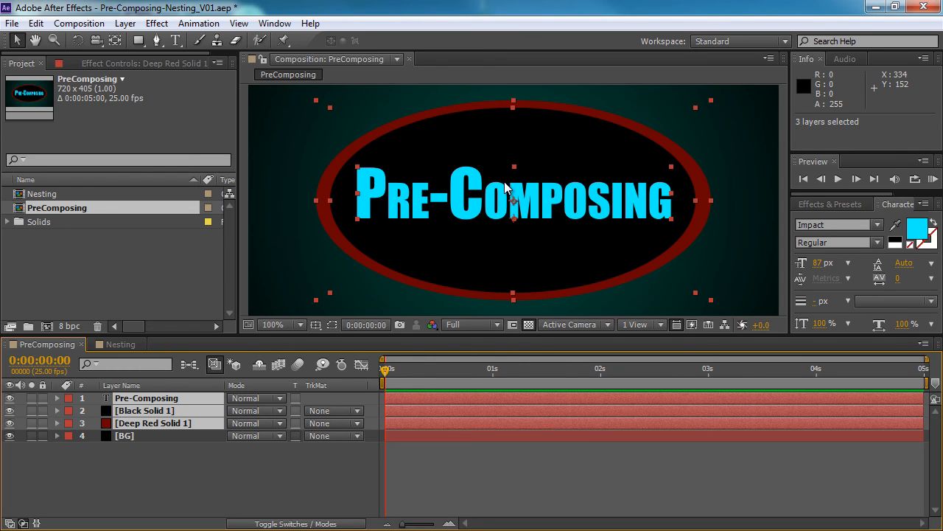
left_click(195, 447)
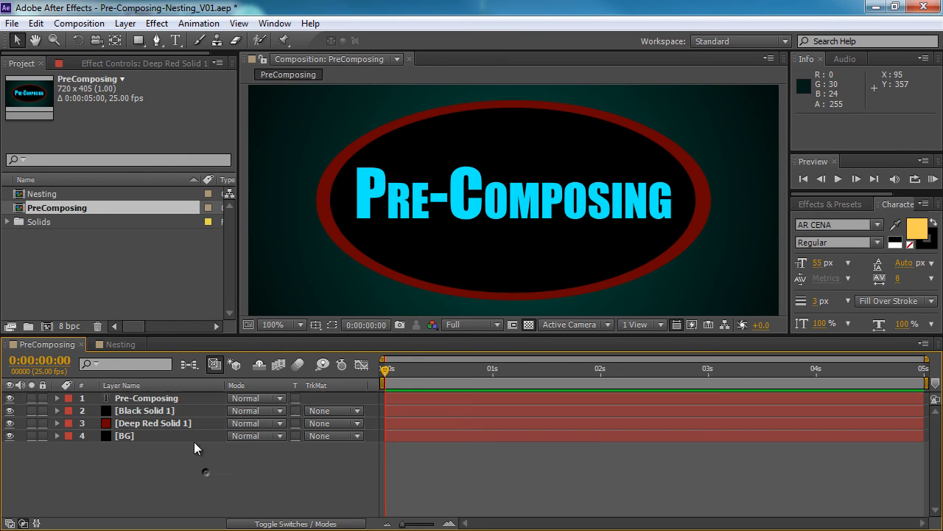
- Select the text, Black Solid 1 and Deep Red Solid 1 layers and toggle their visibility to examine the logo parts
left_click(185, 422)
left_click(181, 398, "shift")
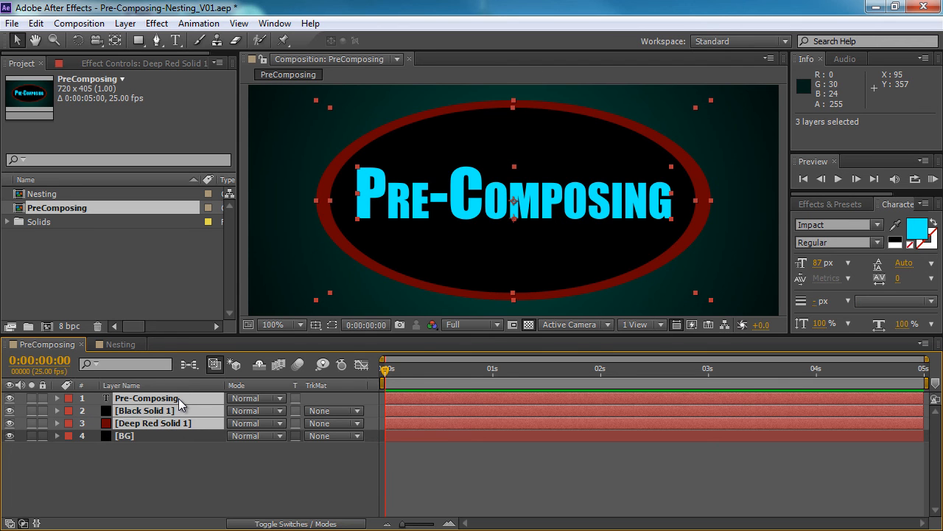
left_click(9, 398)
left_click(8, 399)
left_click(9, 399)
left_click(9, 398)
left_click(125, 24)
mouse_move(135, 38)
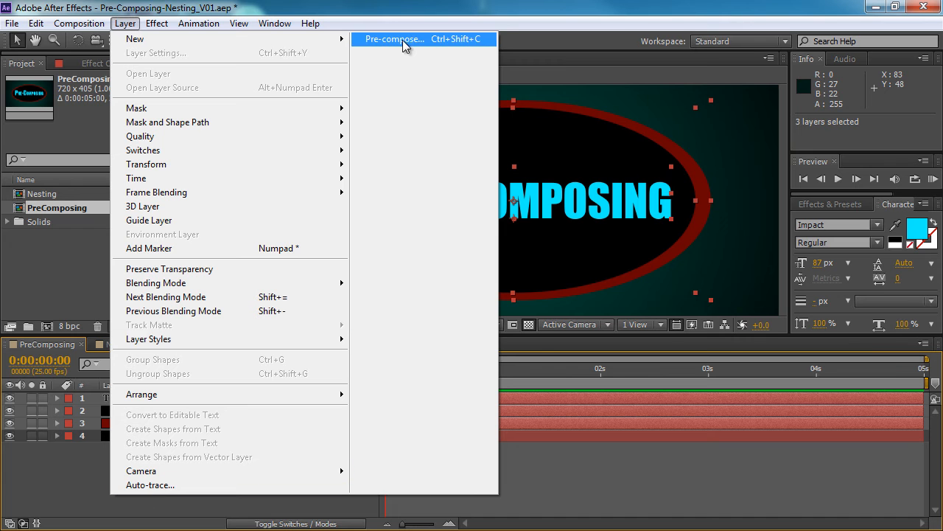
left_click(68, 460)
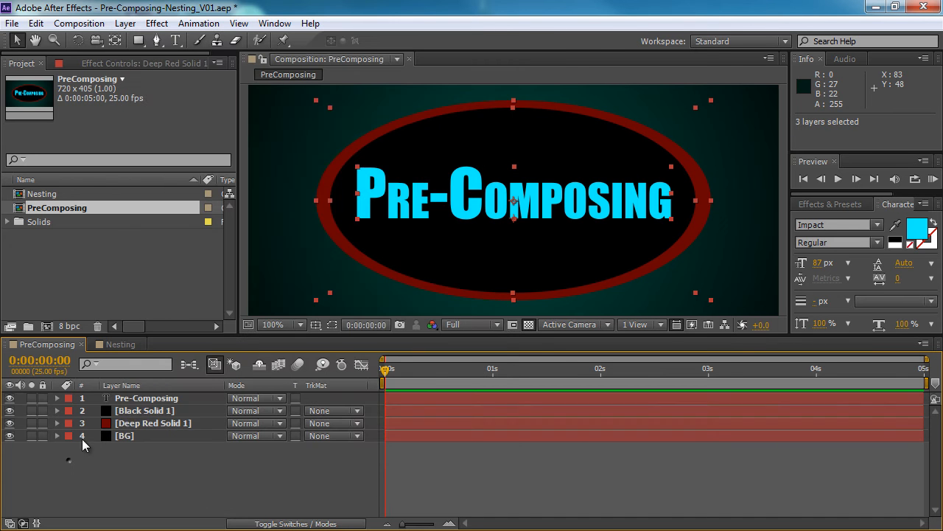
- Pre-compose the text, Black Solid 1 and Deep Red Solid 1 layers as LogoPreComp, moving all attributes and opening the new composition
left_click(157, 402)
left_click(159, 423, "shift")
right_click(161, 423)
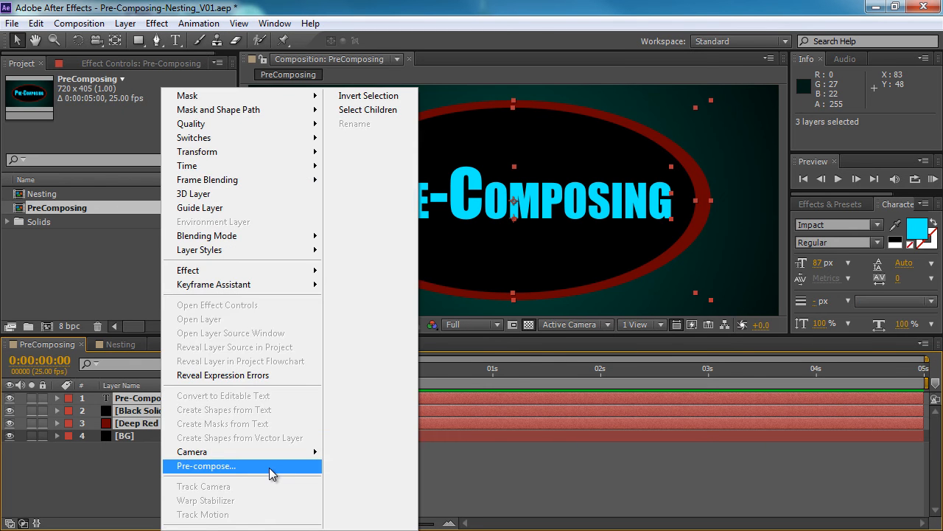
left_click(269, 466)
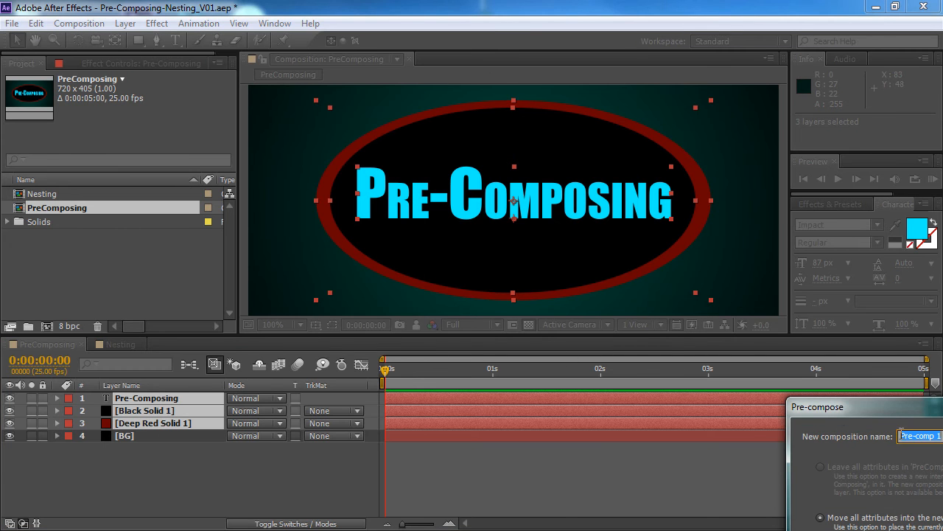
left_click_drag(900, 417, 652, 206)
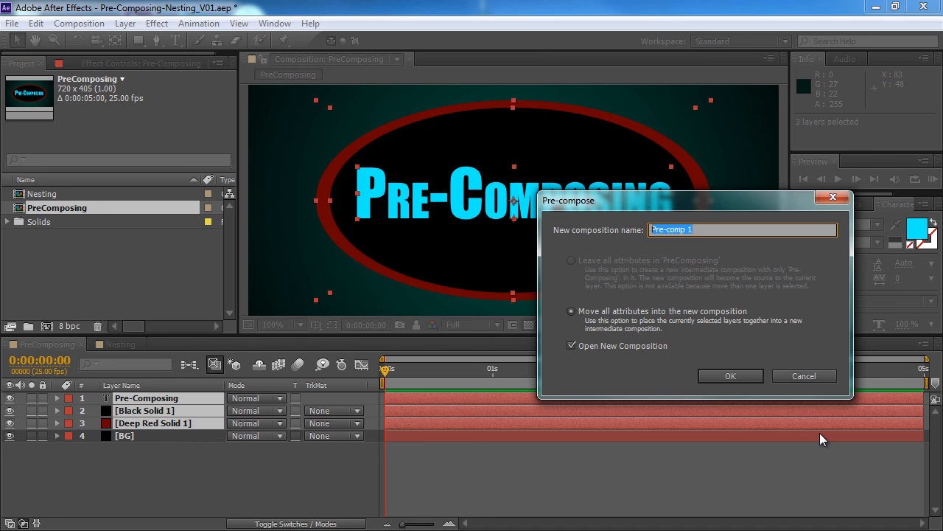
type("LogoPreComp")
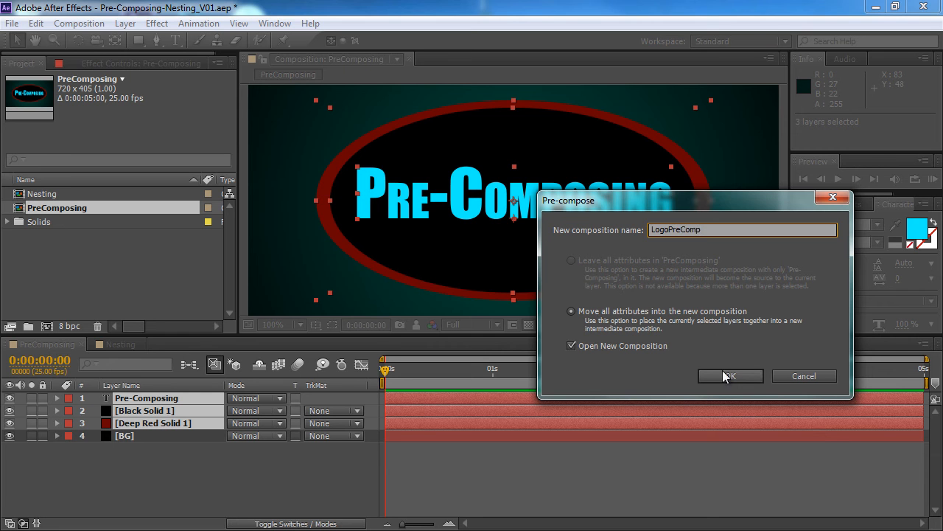
left_click(726, 377)
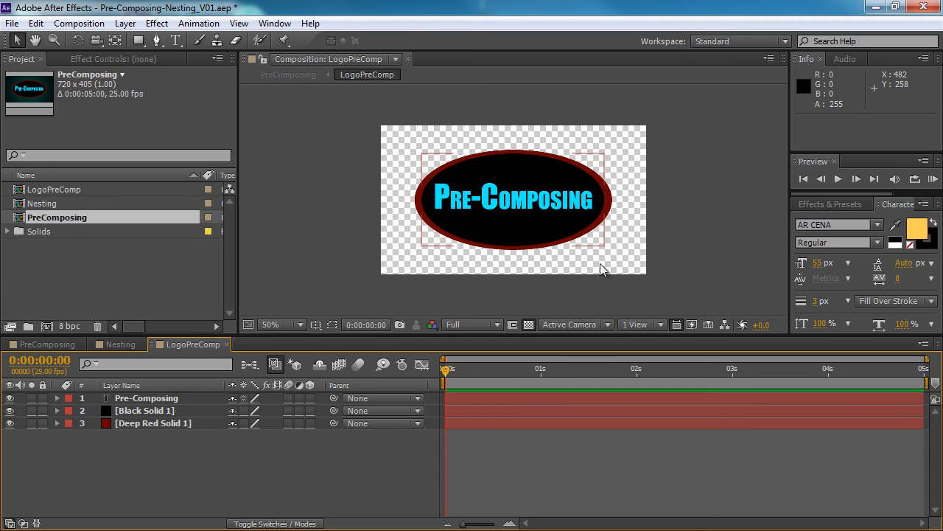
- Return to the PreComposing composition and show its whole frame at 50% magnification
left_click(132, 435)
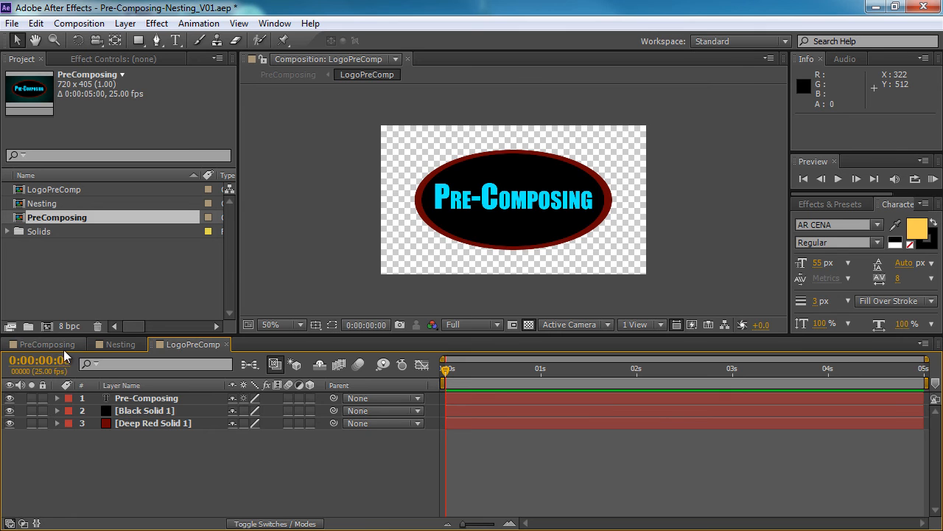
left_click(54, 344)
left_click(135, 423)
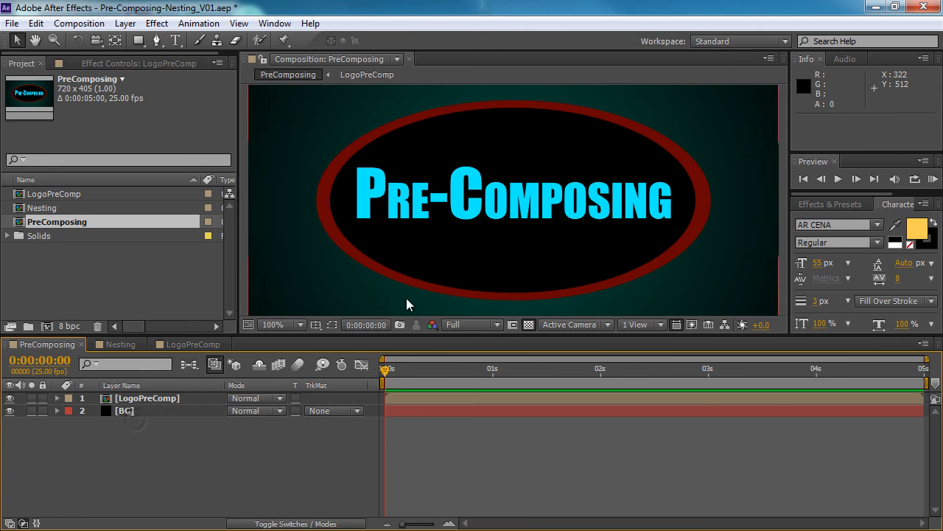
scroll(432, 182, "down", 1)
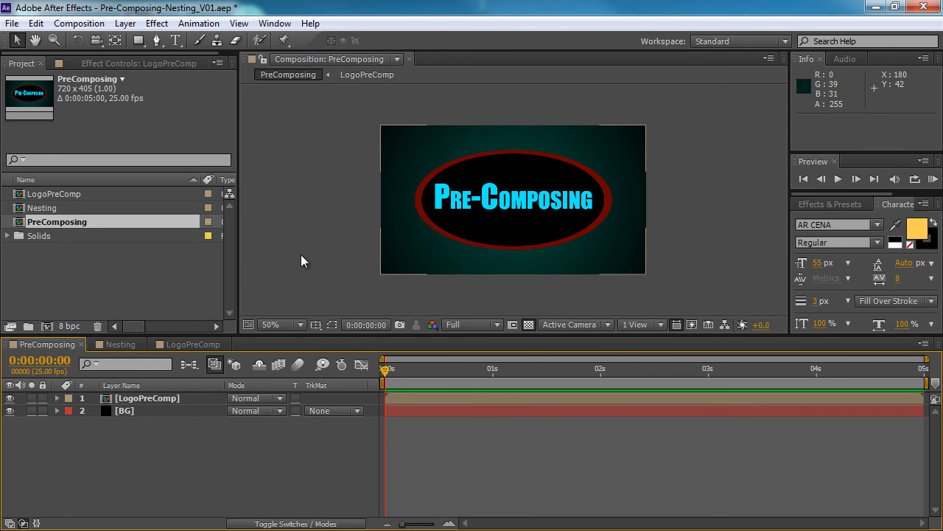
- Examine the LogoPreComp layer in the timeline and its matching composition among the project items
left_click(150, 397)
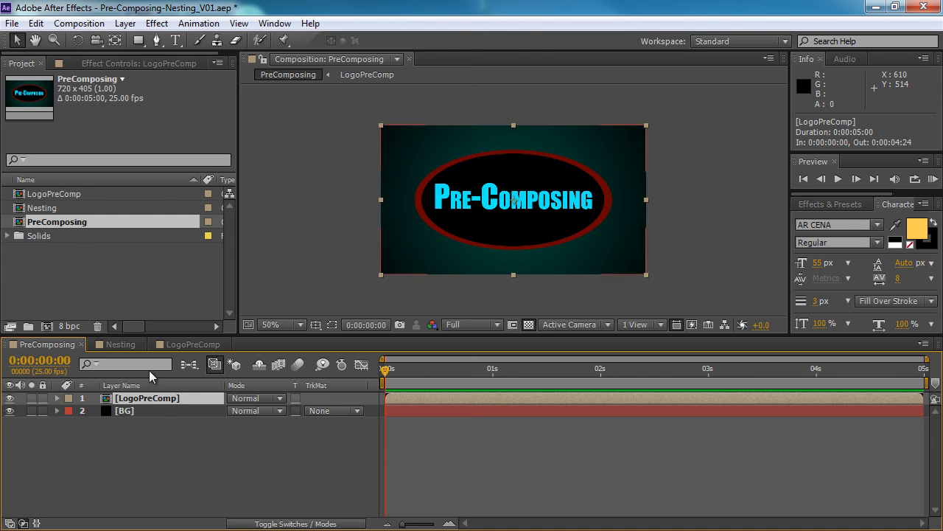
left_click(64, 195)
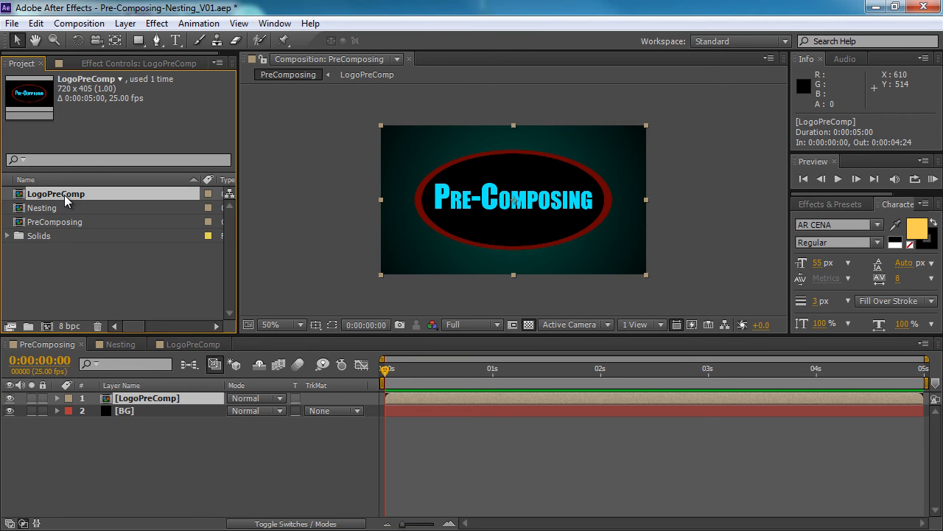
left_click(169, 444)
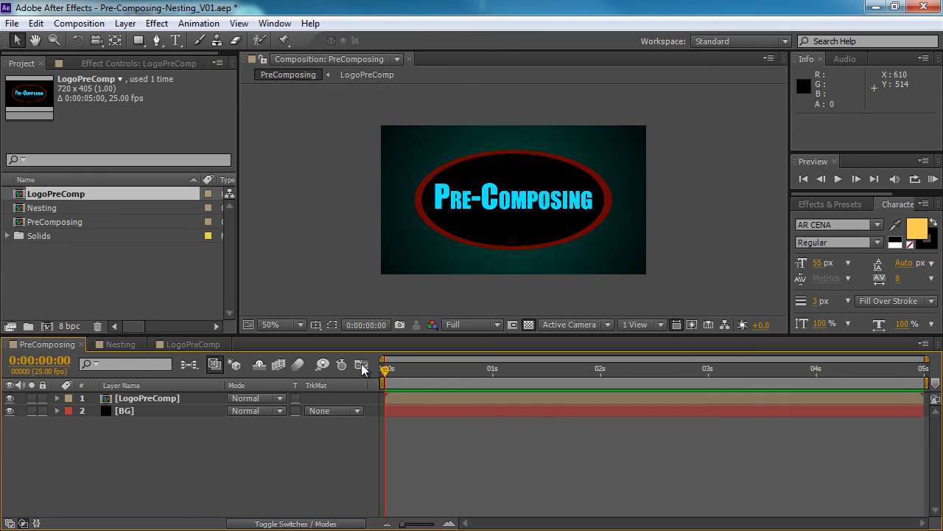
- Scale the LogoPreComp layer to 38% in the PreComposing composition
left_click_drag(387, 370, 350, 392)
left_click(148, 398)
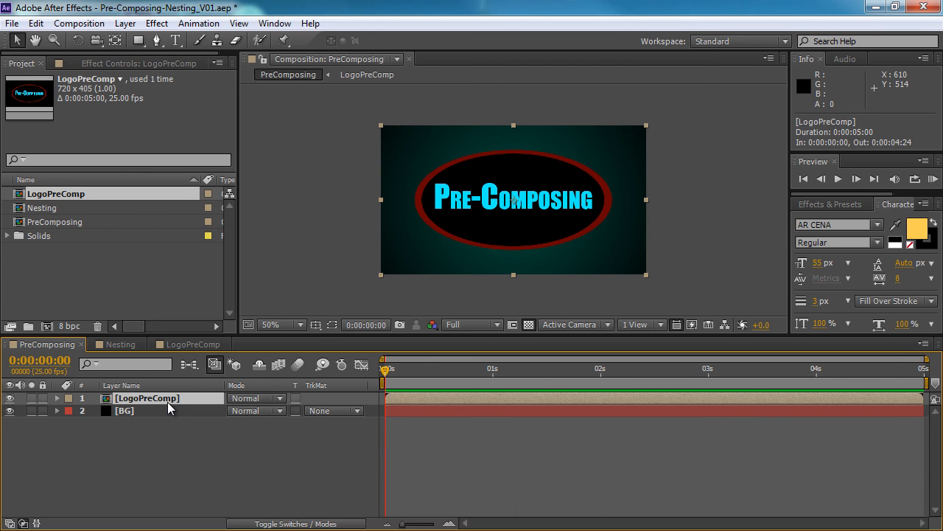
key("s")
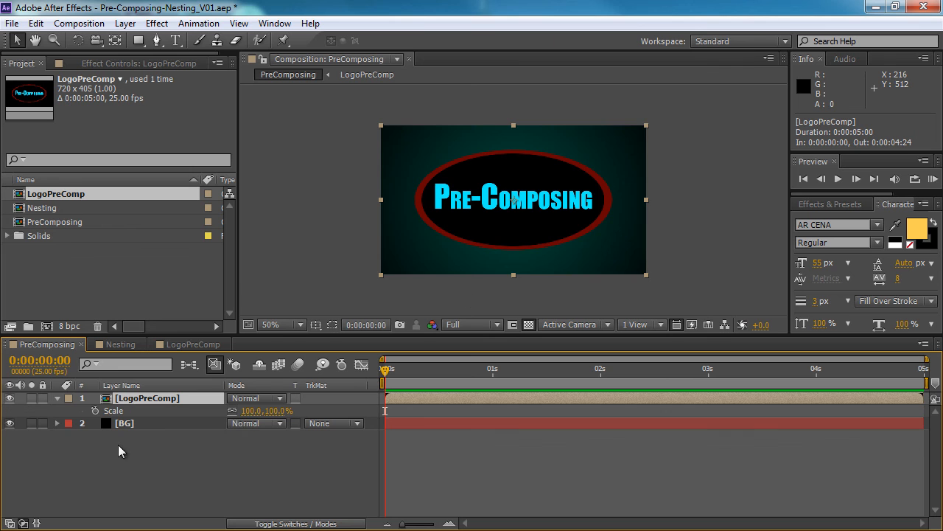
left_click_drag(249, 410, 204, 411)
left_click(175, 428)
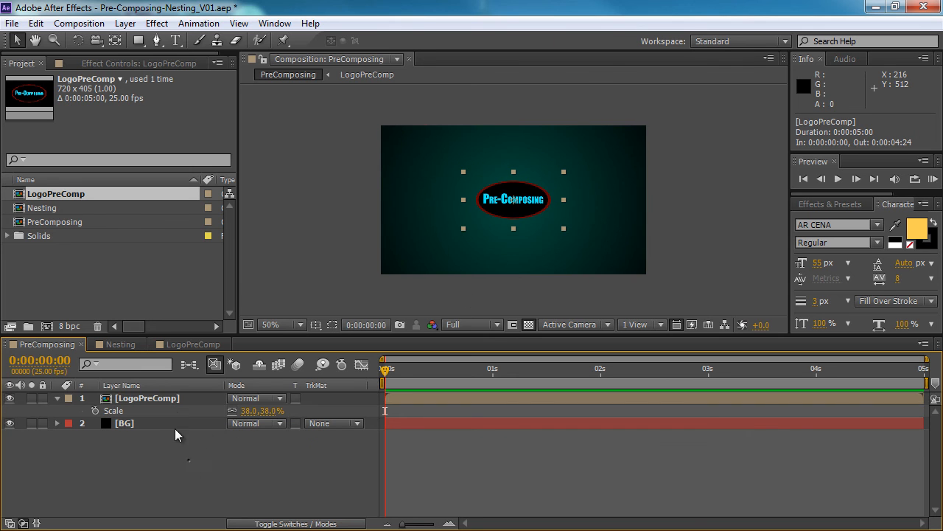
- Duplicate the LogoPreComp layer twice and move the topmost copy to the frame's upper-right area, at about 564, 80.5
left_click(168, 398)
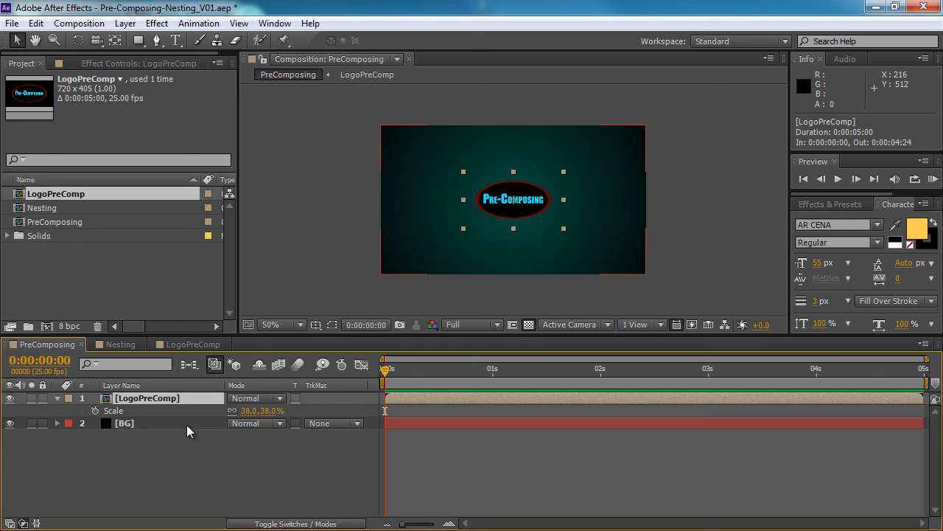
key("ctrl+d")
key("ctrl+d")
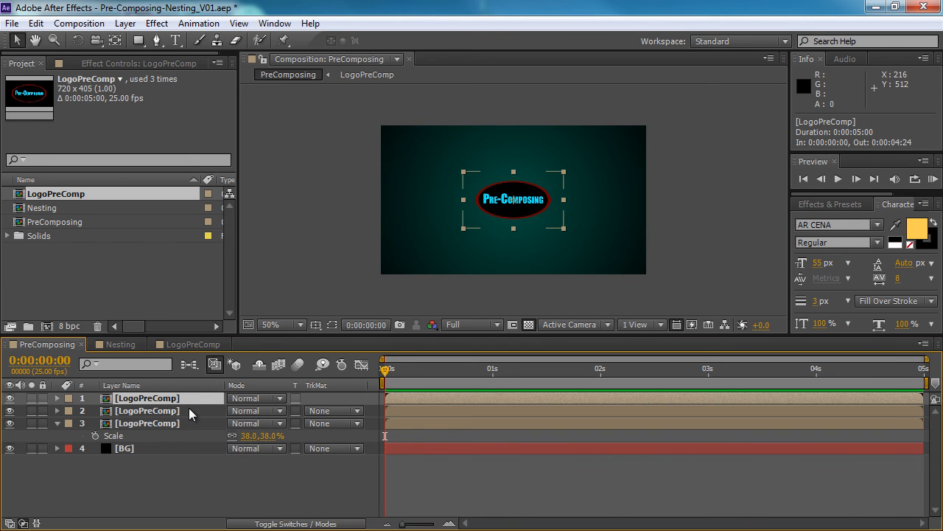
left_click_drag(493, 222, 568, 177)
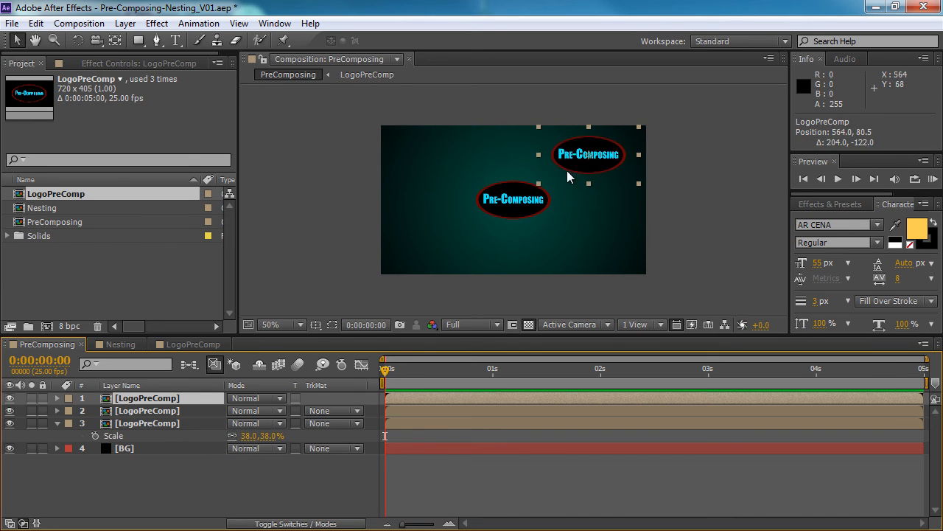
- Move the second LogoPreComp copy to the frame's upper-left area and scale it to 25%
left_click(168, 411)
left_click_drag(482, 184, 445, 157)
left_click_drag(489, 134, 474, 142)
- Enlarge the topmost LogoPreComp copy and move it to the frame's lower-right corner
left_click(587, 148)
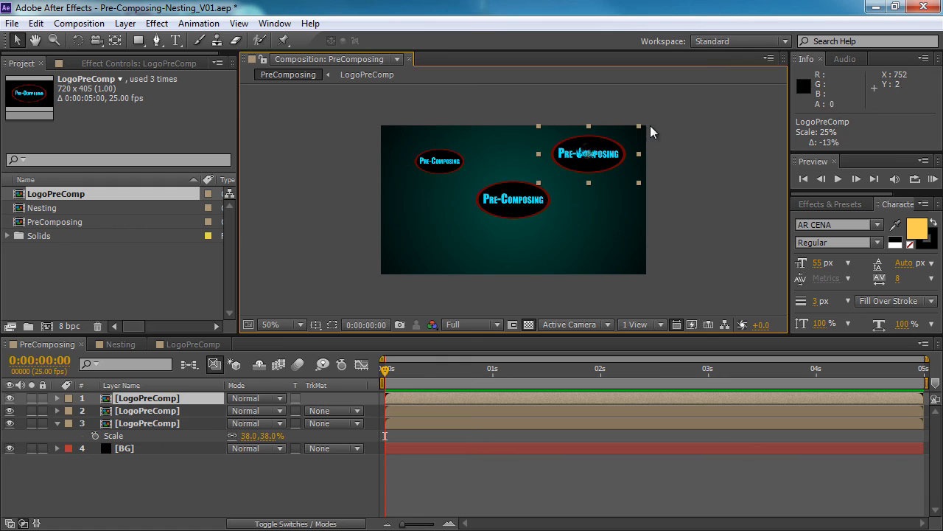
left_click_drag(639, 126, 660, 113)
left_click_drag(619, 177, 612, 262)
left_click(236, 513)
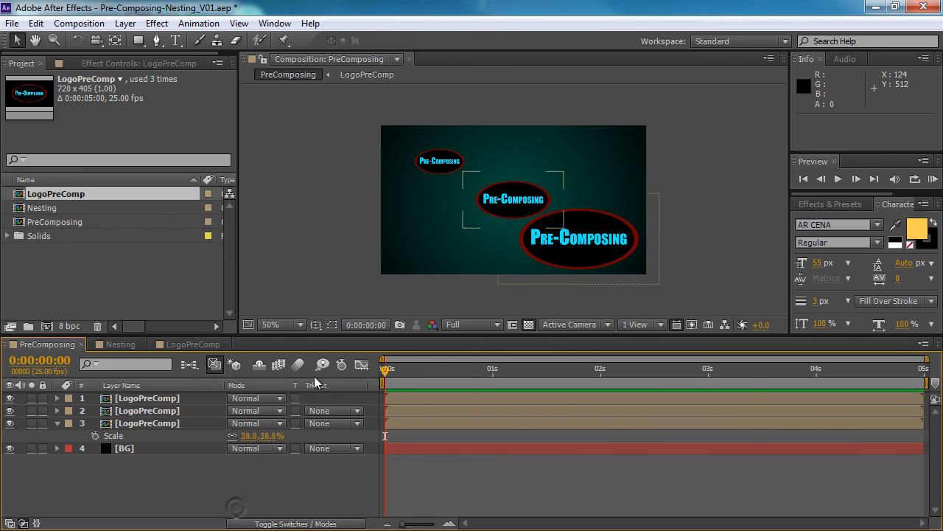
scroll(447, 243, "up", 1)
mouse_move(539, 235)
left_mouse_down()
mouse_move(542, 208)
mouse_move(547, 220)
left_mouse_up()
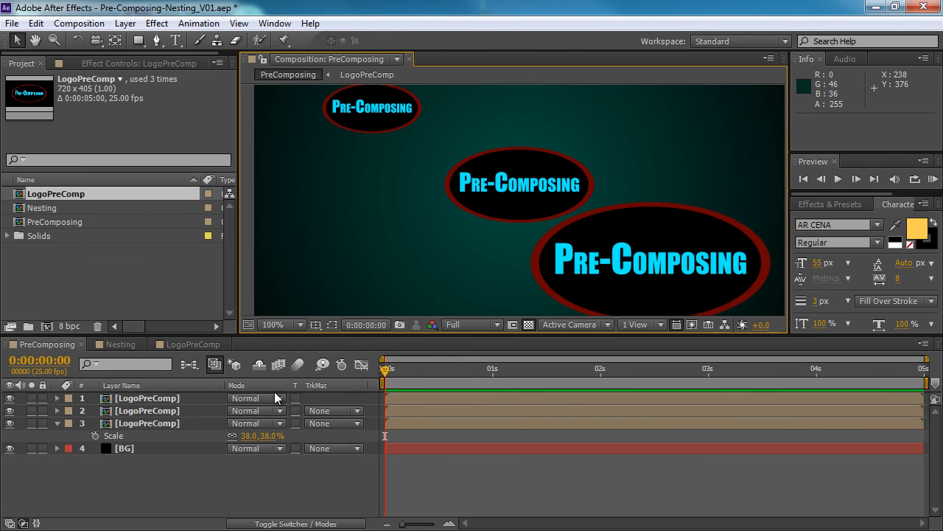
scroll(409, 273, "down", 1)
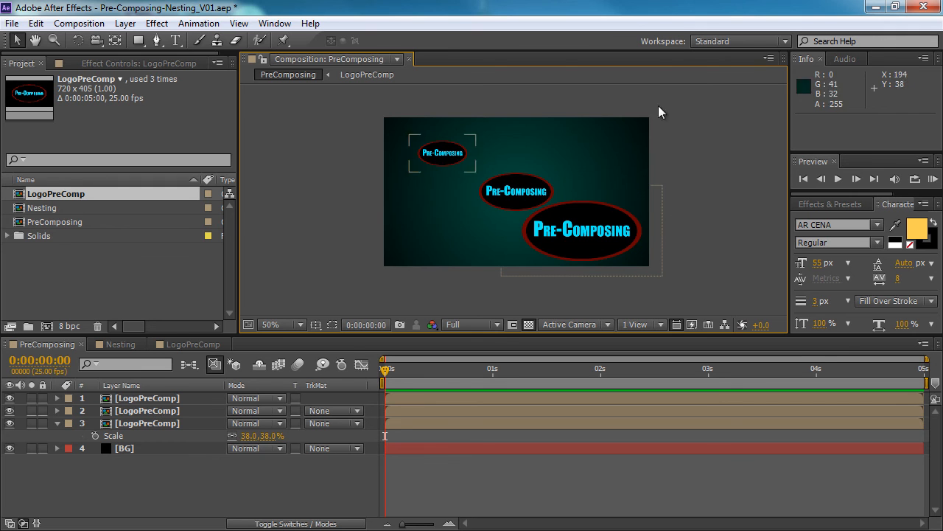
- Apply a Fast Blur with a Blurriness of 23 to the small LogoPreComp copy on layer 2
left_click(168, 411)
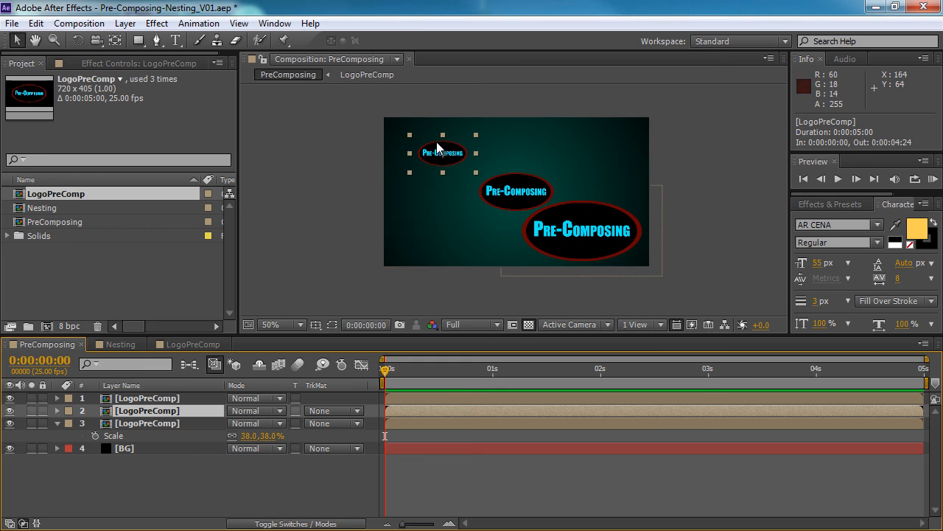
scroll(436, 141, "up", 2)
left_click(110, 63)
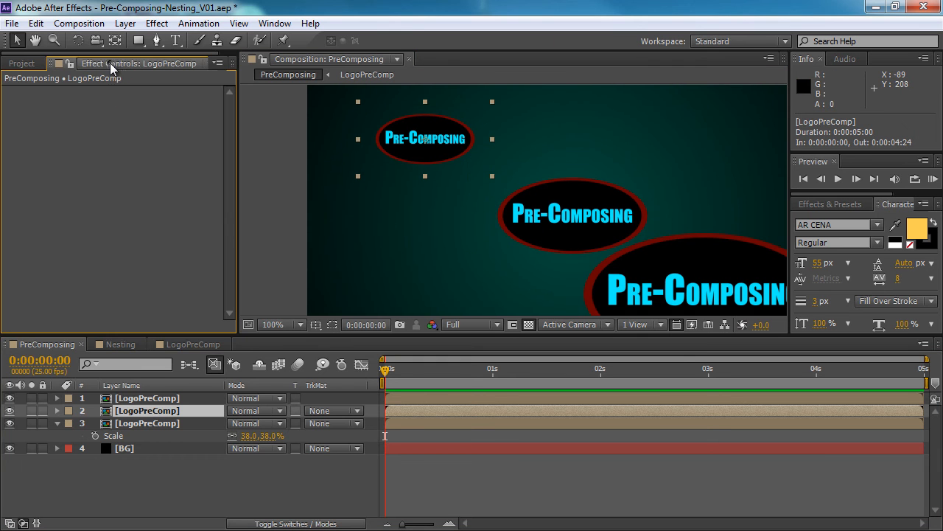
right_click(111, 163)
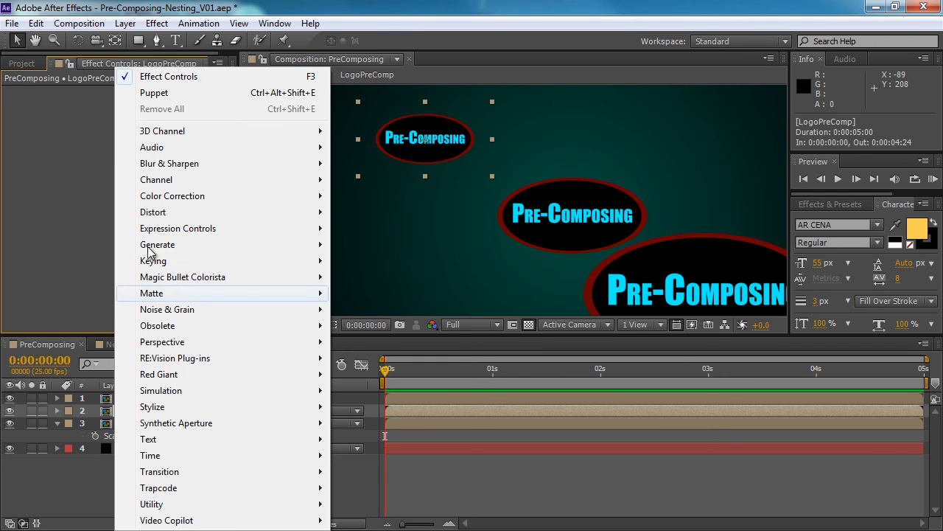
mouse_move(195, 168)
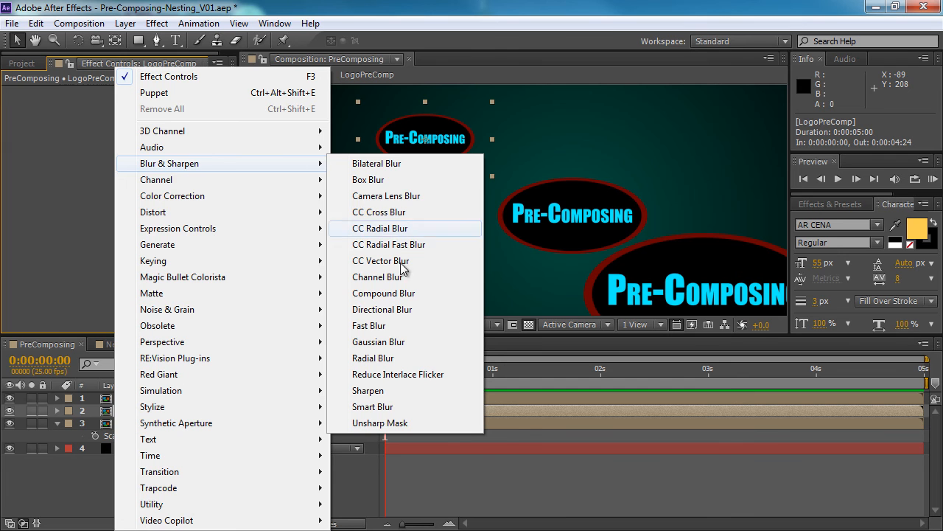
left_click(369, 326)
left_click_drag(137, 104, 143, 102)
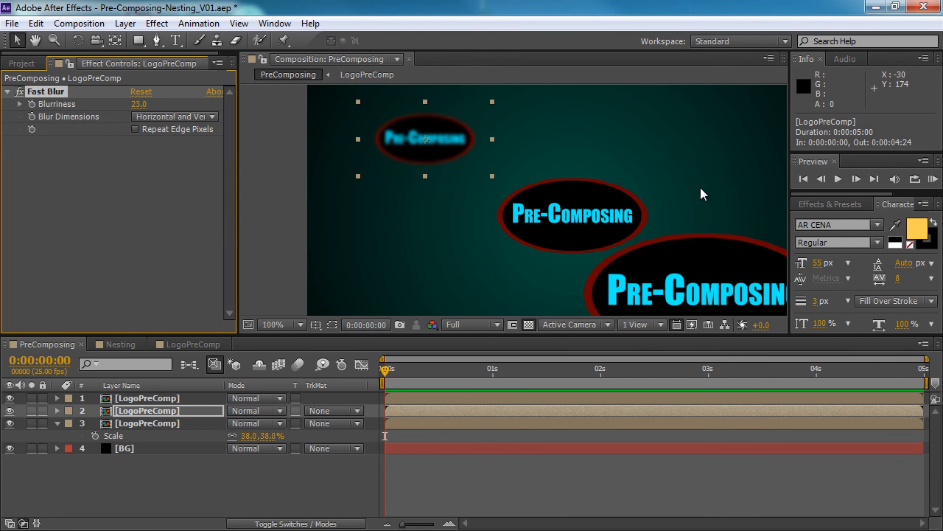
scroll(558, 175, "down", 2)
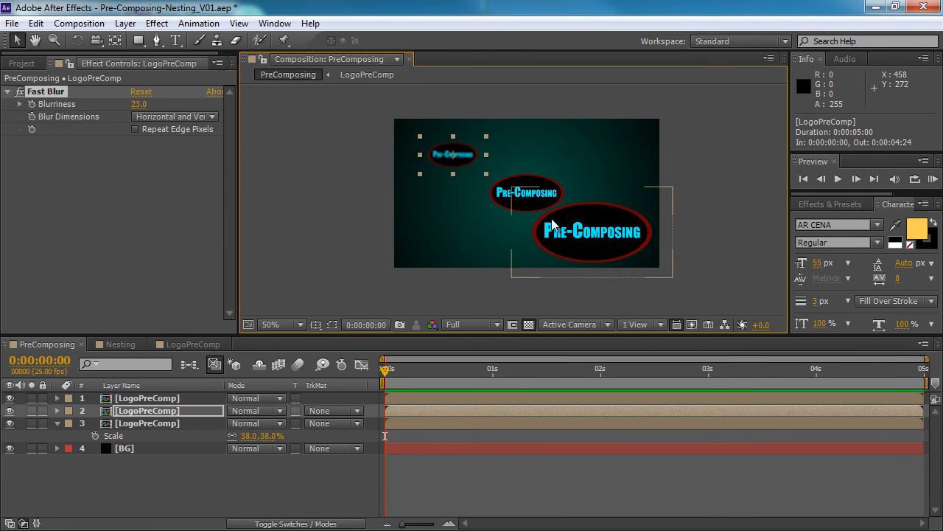
- Undo the blurriness change, delete the Fast Blur effect from the small logo copy and deselect the layer
key("ctrl+z")
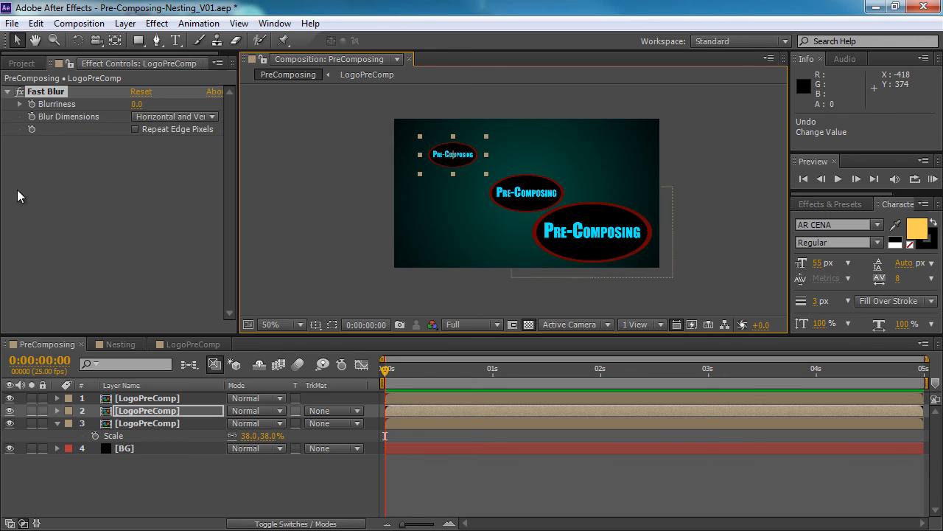
left_click(59, 87)
left_click(52, 92)
key("Delete")
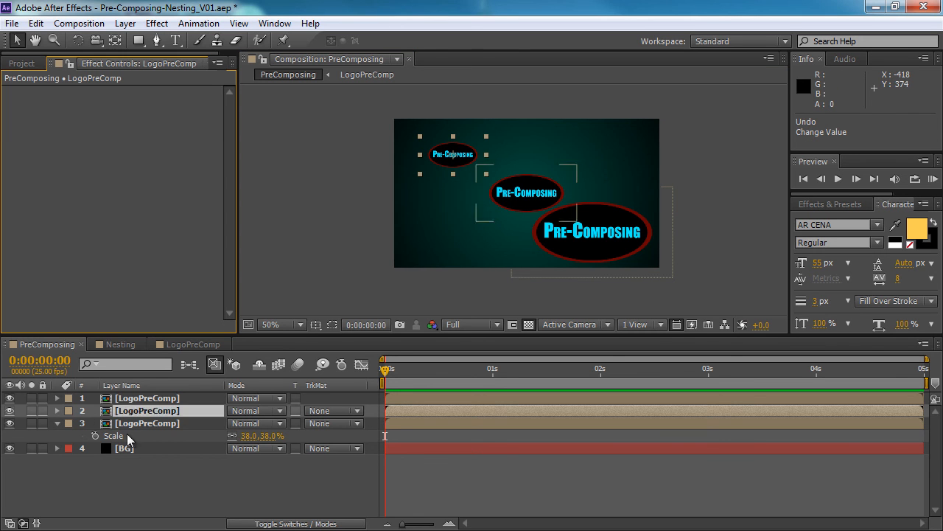
left_click(157, 471)
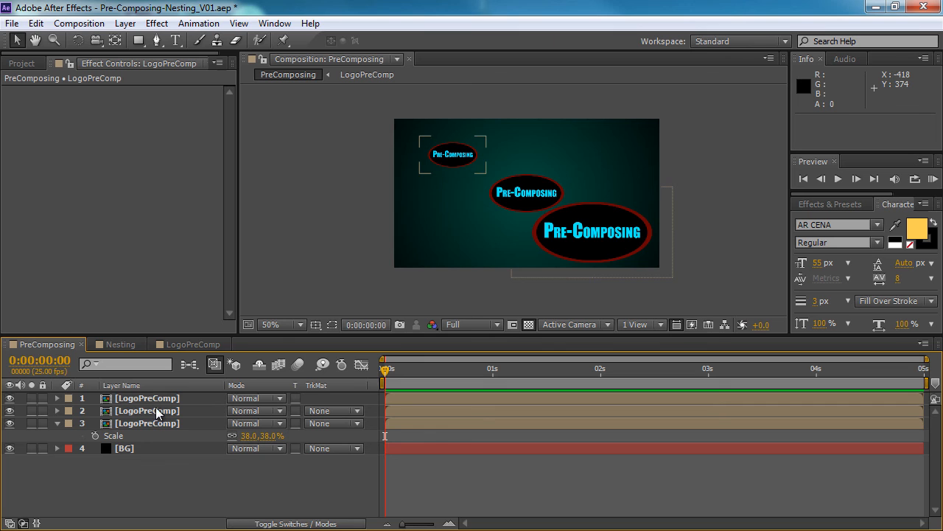
- Open the LogoPreComp composition and apply a Fill effect to the Deep Red Solid 1 layer
left_click(190, 346)
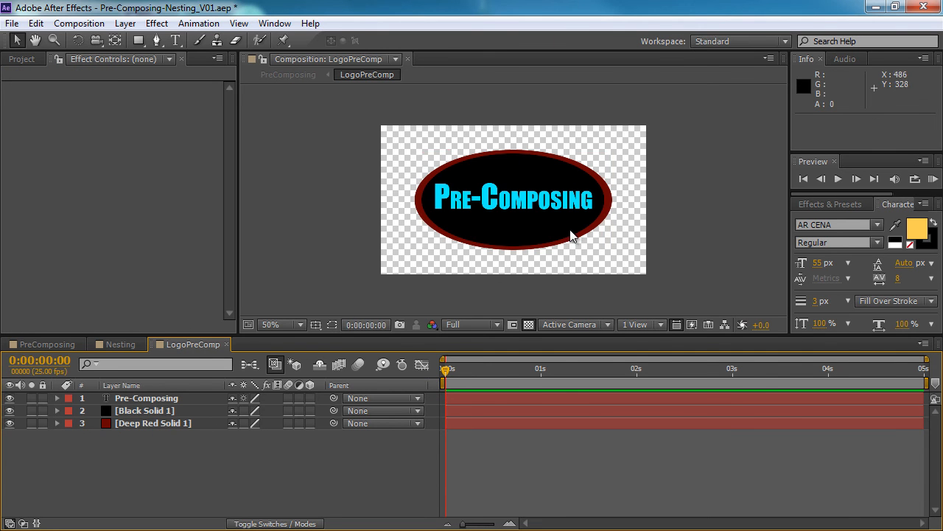
left_click(184, 425)
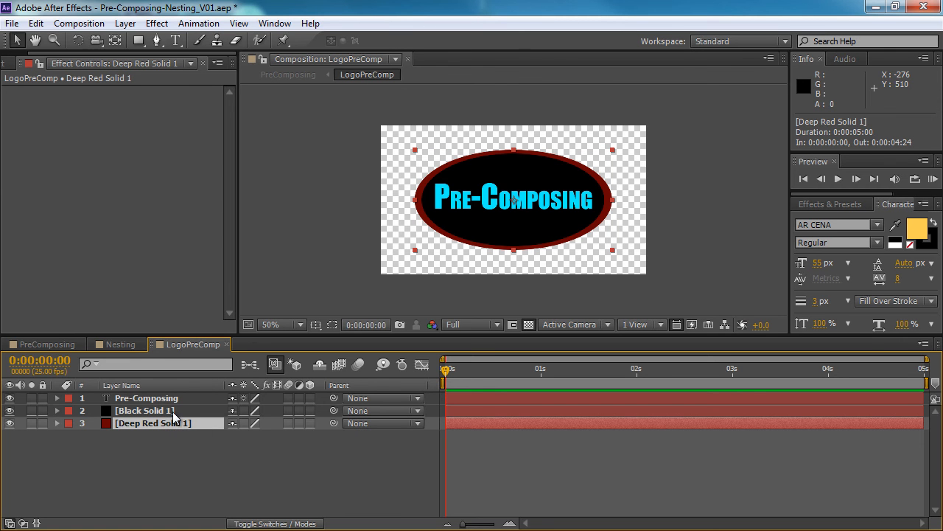
right_click(122, 120)
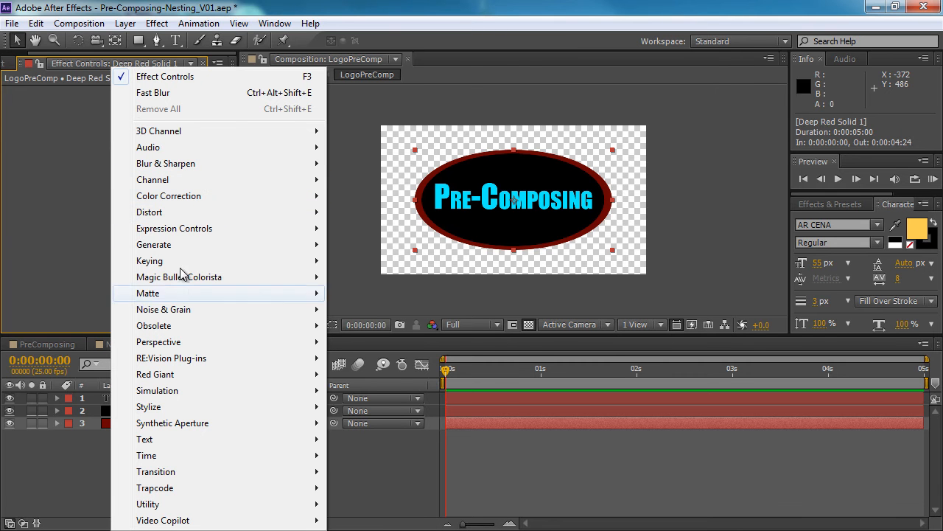
mouse_move(183, 253)
left_click(358, 358)
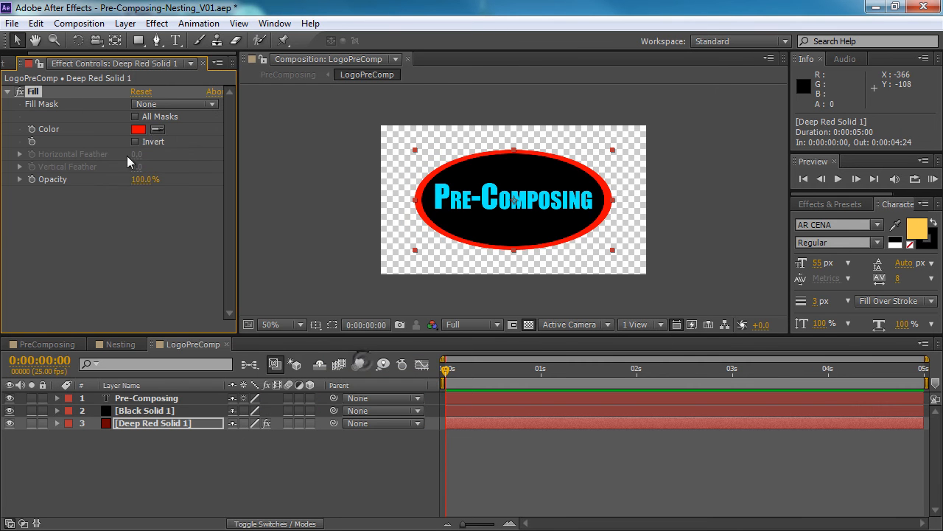
- Set the Fill colour of the Deep Red Solid 1 layer to bright green
left_click(137, 131)
left_click_drag(715, 326, 713, 299)
left_click(821, 170)
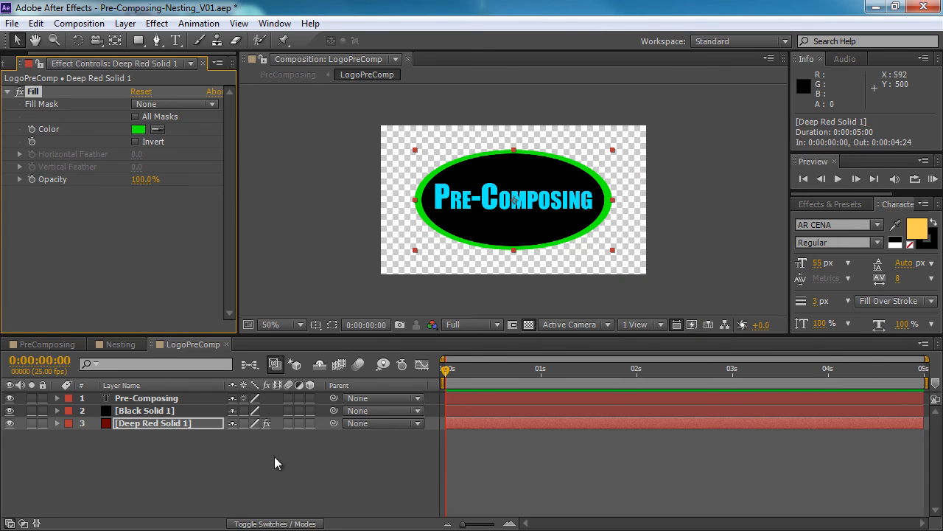
- Compare the three logo copies in PreComposing with the source layers inside LogoPreComp
left_click(57, 344)
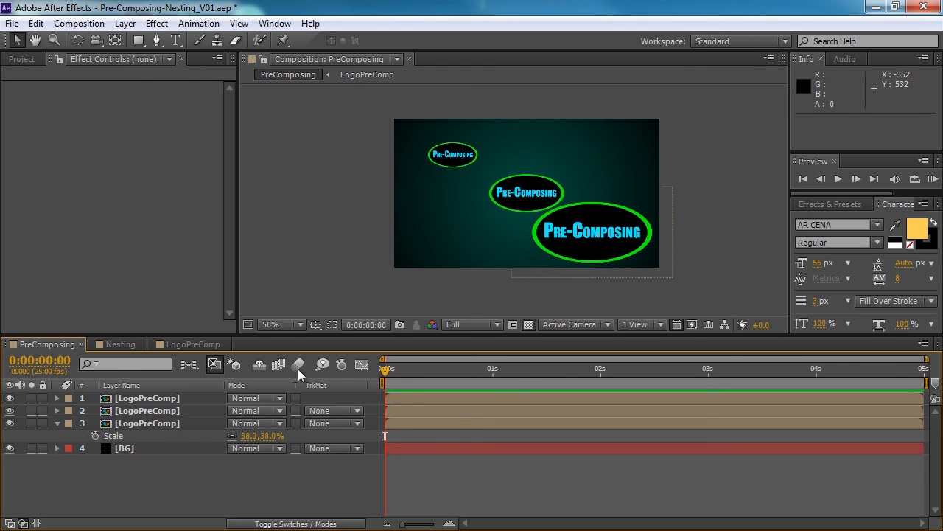
left_click(194, 344)
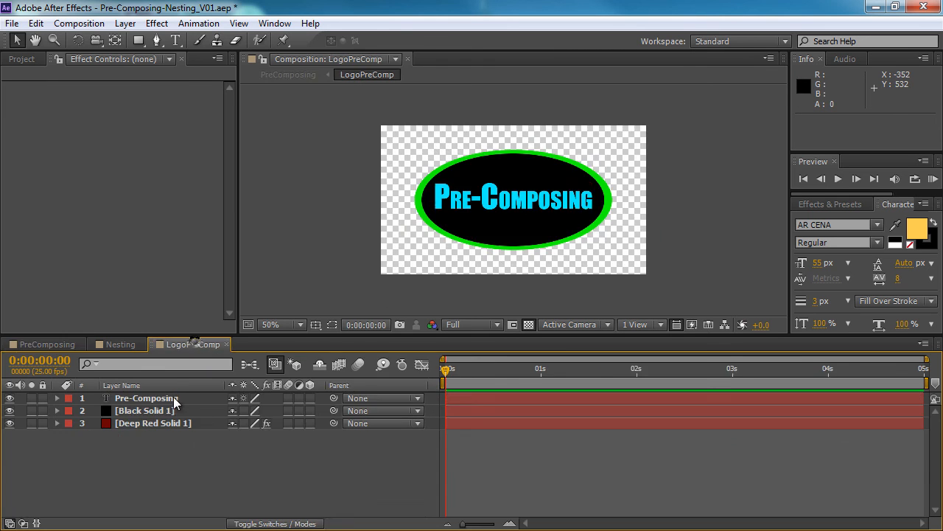
left_click_drag(181, 443, 170, 402)
left_click(182, 422)
left_click(79, 343)
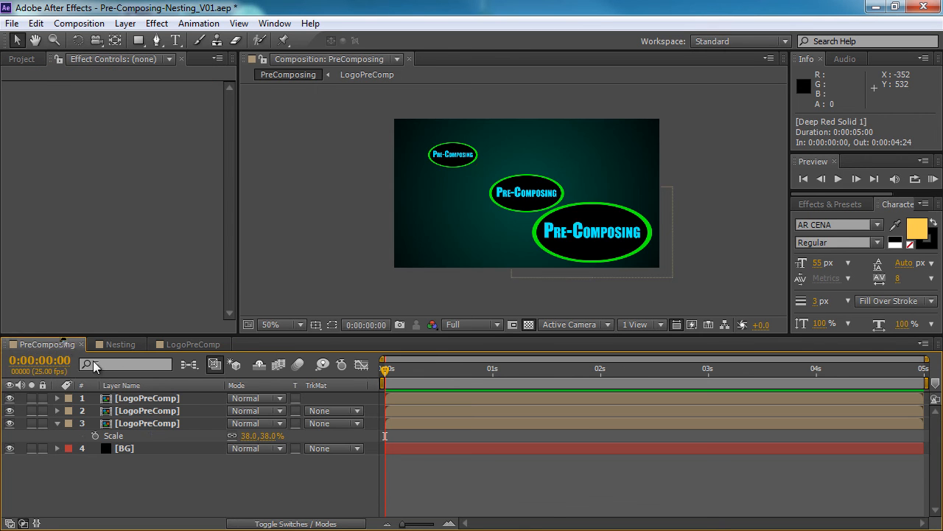
- Examine the three LogoPreComp layers together and one by one, along with the BG layer, in PreComposing
left_click(151, 424)
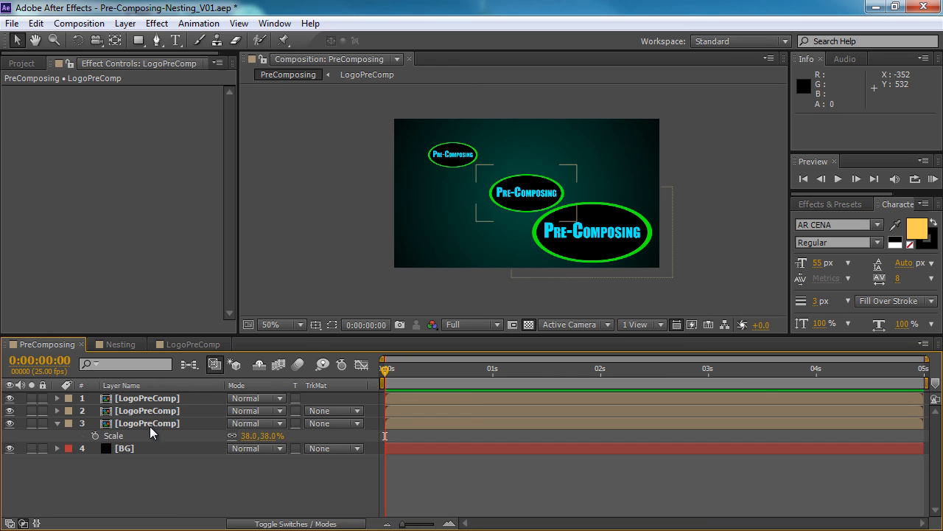
left_click(154, 424)
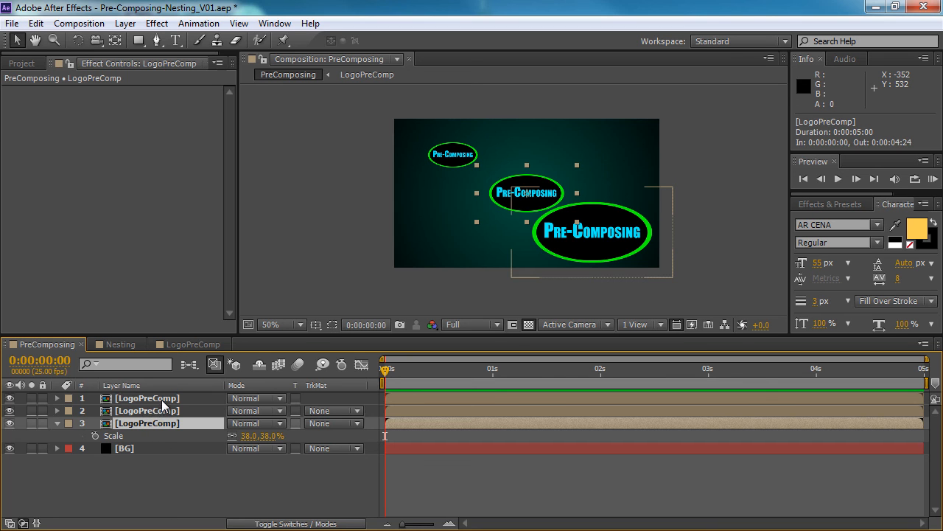
left_click(160, 399, "shift")
left_click(172, 458)
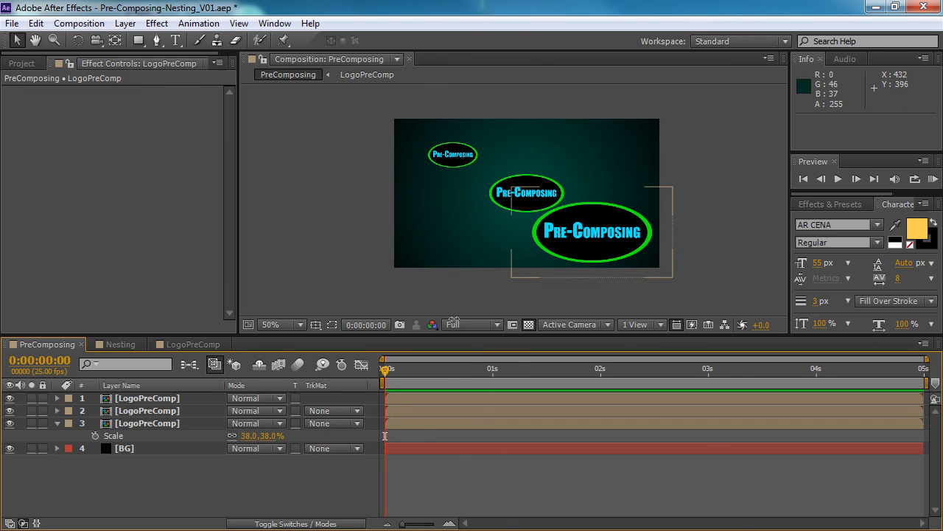
left_click(166, 399)
left_click(165, 412)
left_click(172, 423)
left_click(170, 449)
left_click(168, 466)
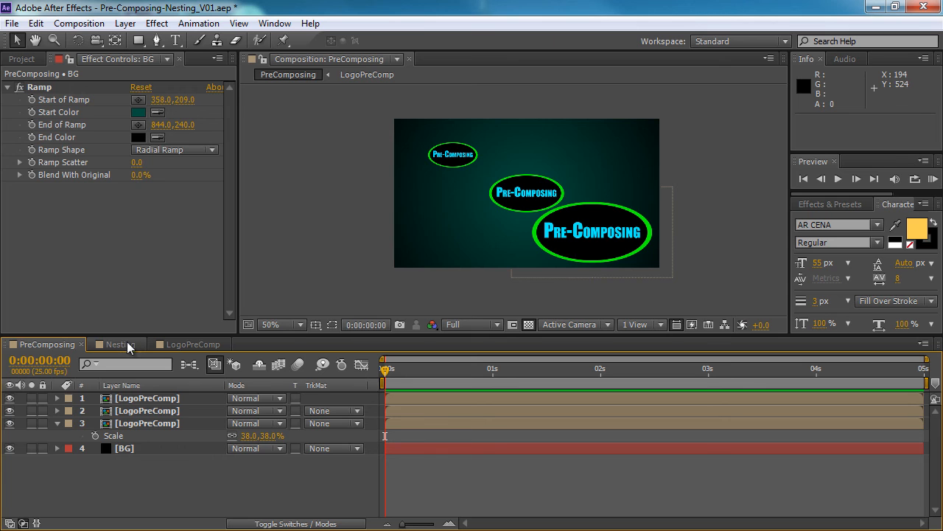
- Switch between the Nesting and PreComposing compositions to compare their contents
left_click(125, 342)
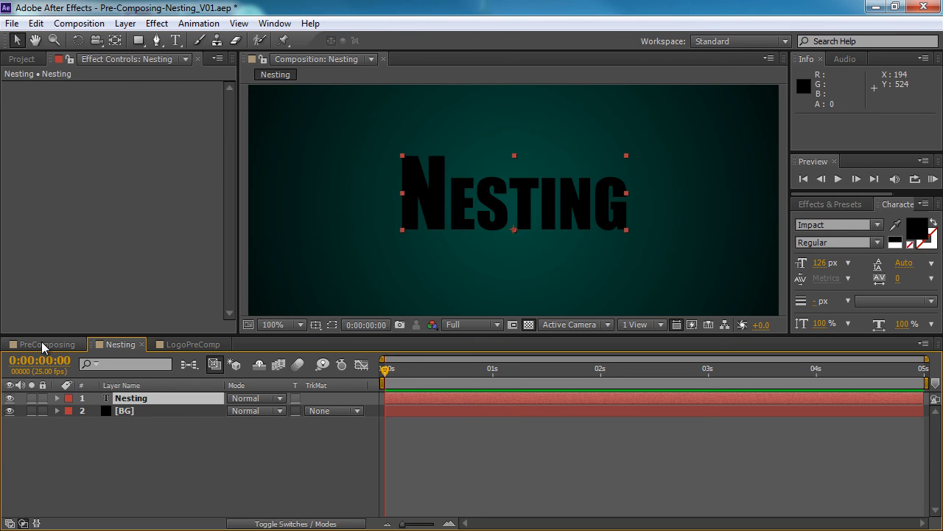
left_click(41, 341)
left_click(116, 344)
left_click(62, 342)
- Pre-compose the Nesting text layer as BaseText, moving all attributes and opening the new composition
left_click(157, 396)
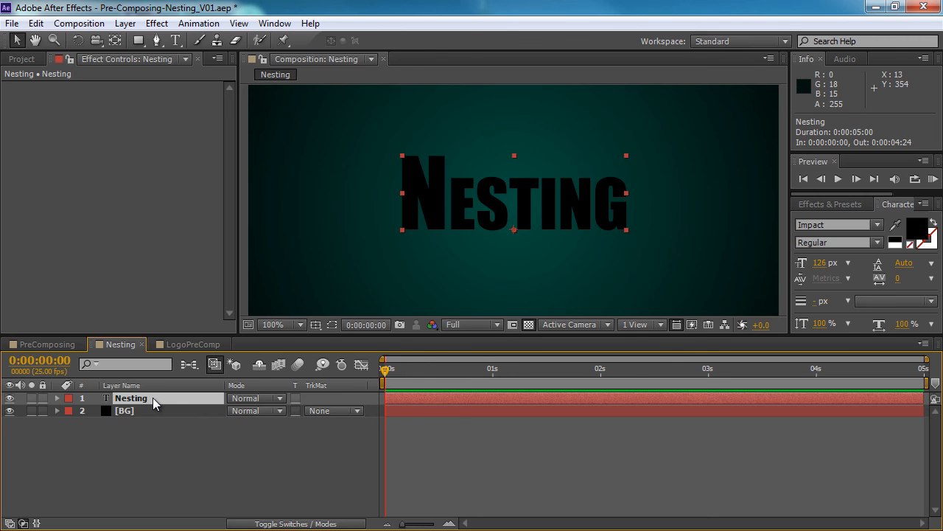
right_click(152, 397)
left_click(269, 464)
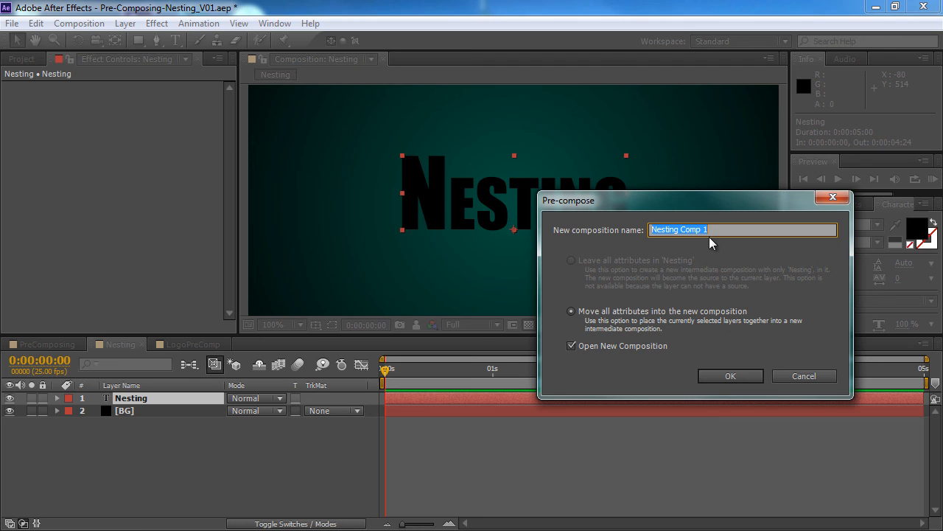
type("BaseText")
left_click(729, 377)
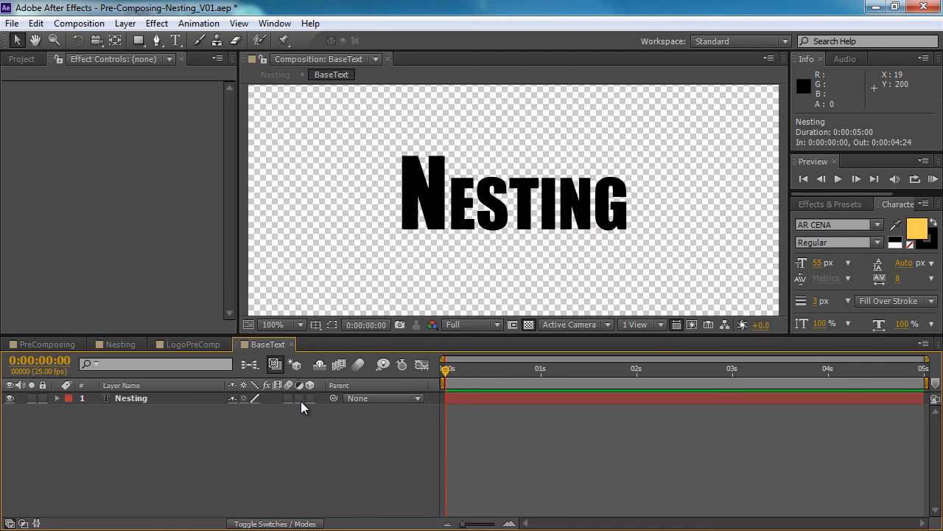
- Compare the text layer inside the BaseText composition with the BaseText layer in the Nesting composition
scroll(502, 230, "down", 1)
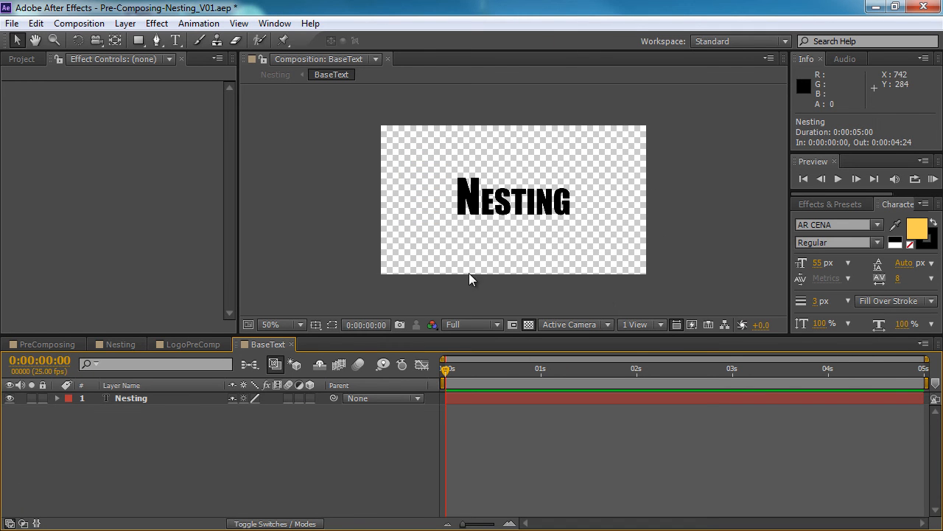
left_click(127, 399)
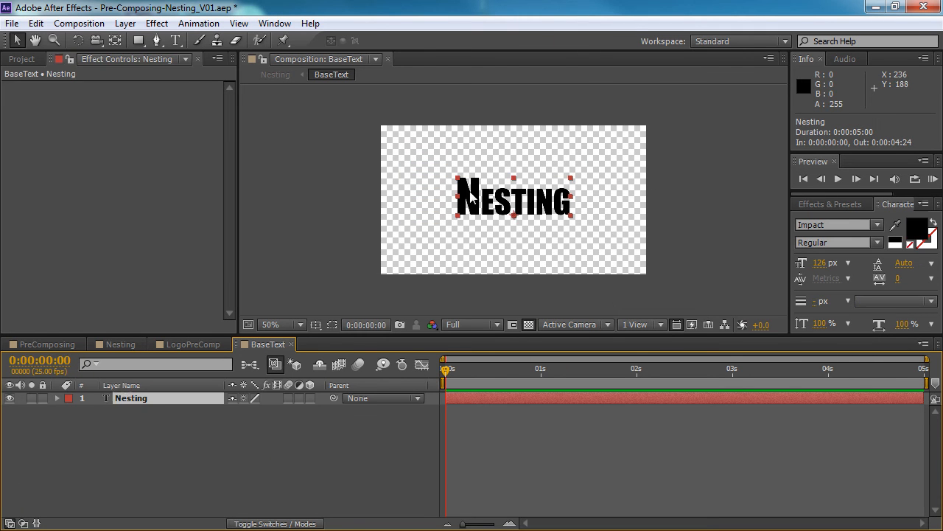
scroll(470, 195, "up", 1)
left_click(115, 344)
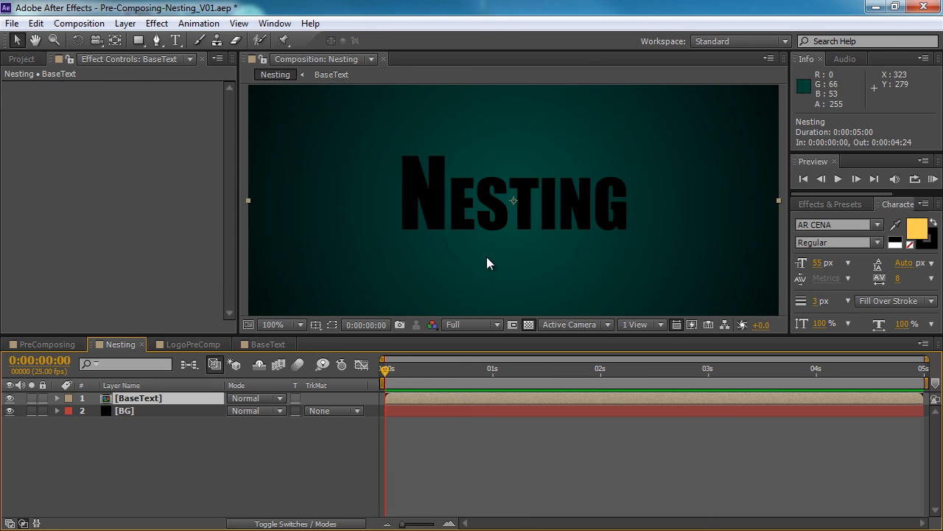
left_click(153, 445)
left_click(153, 398)
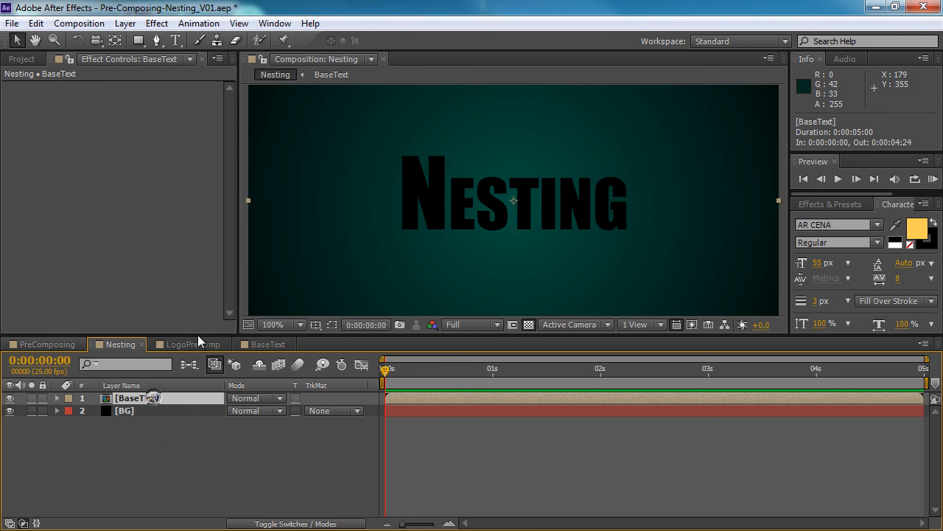
scroll(337, 181, "down", 1)
left_click(104, 469)
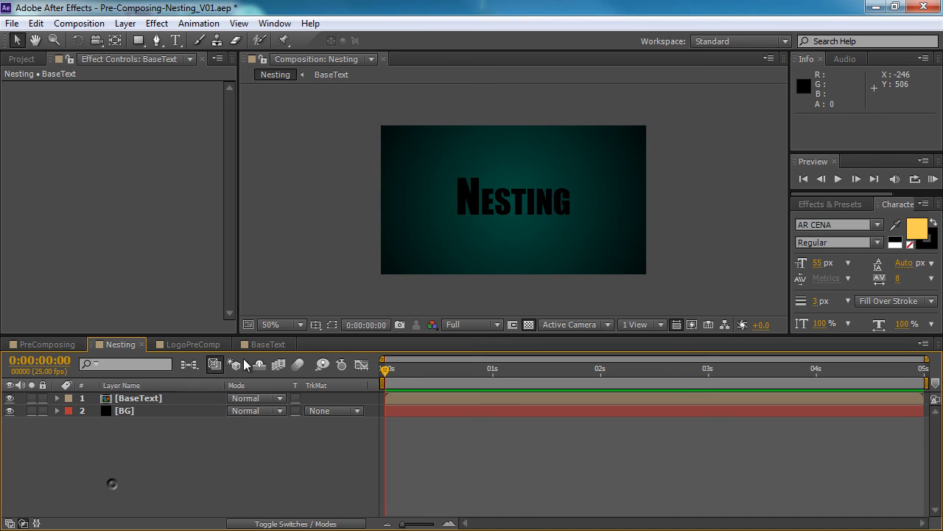
left_click(201, 344)
left_click(262, 339)
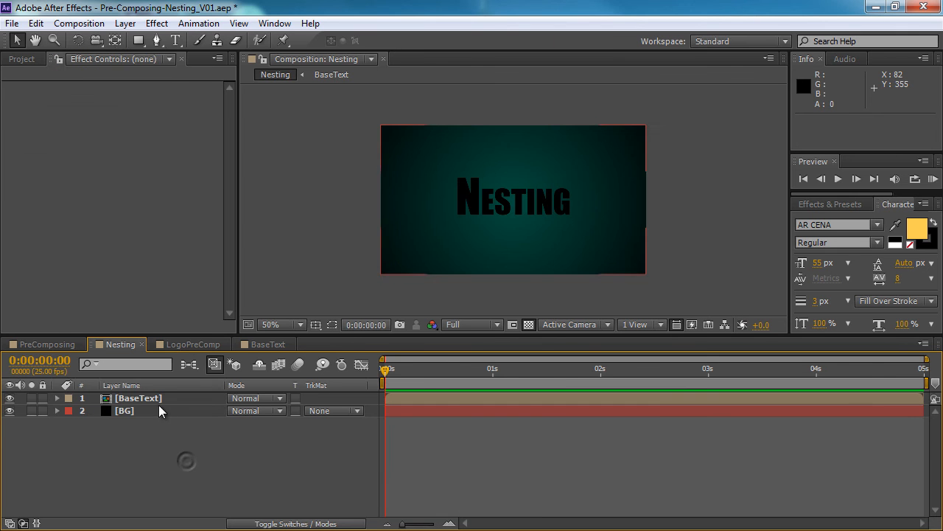
- Add a full-frame solid to the Nesting composition, colored deep red (AA0000)
left_click(130, 24)
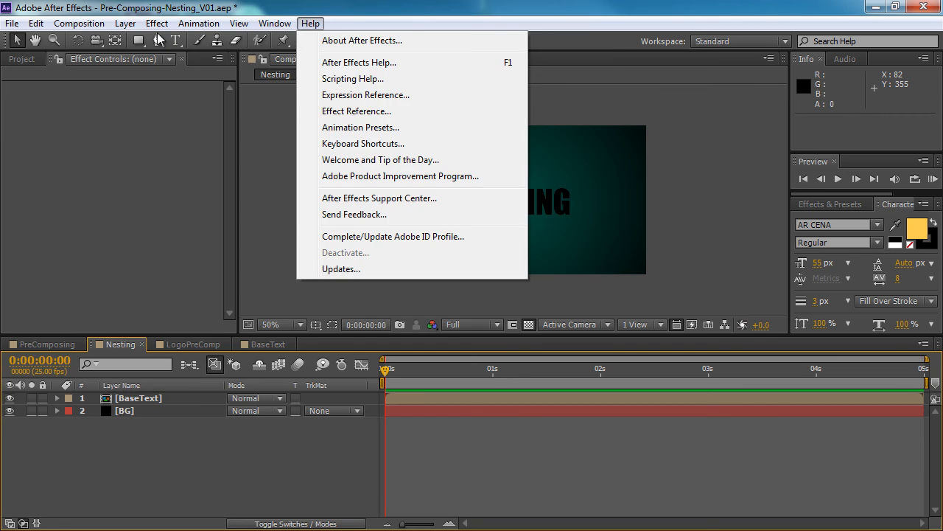
mouse_move(130, 26)
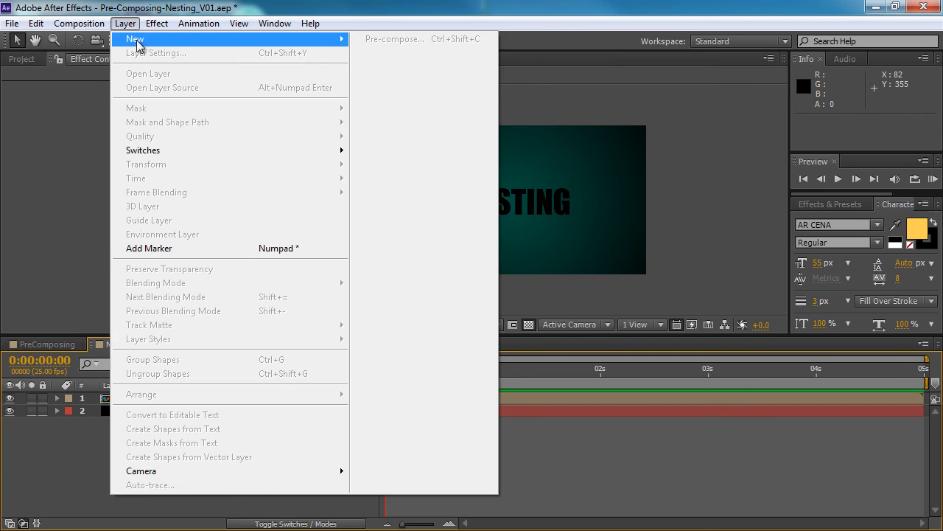
left_click(393, 60)
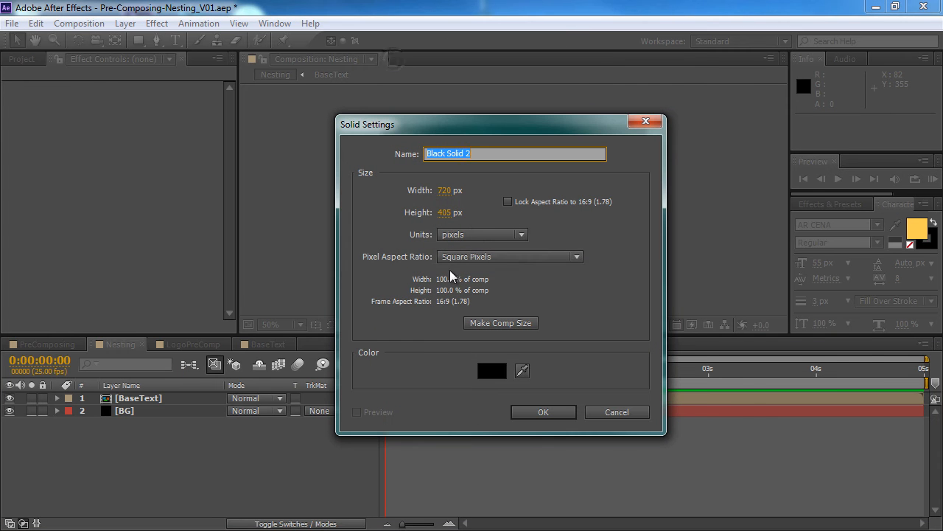
left_click(490, 372)
mouse_move(580, 276)
left_mouse_down()
mouse_move(659, 229)
mouse_move(685, 228)
left_mouse_up()
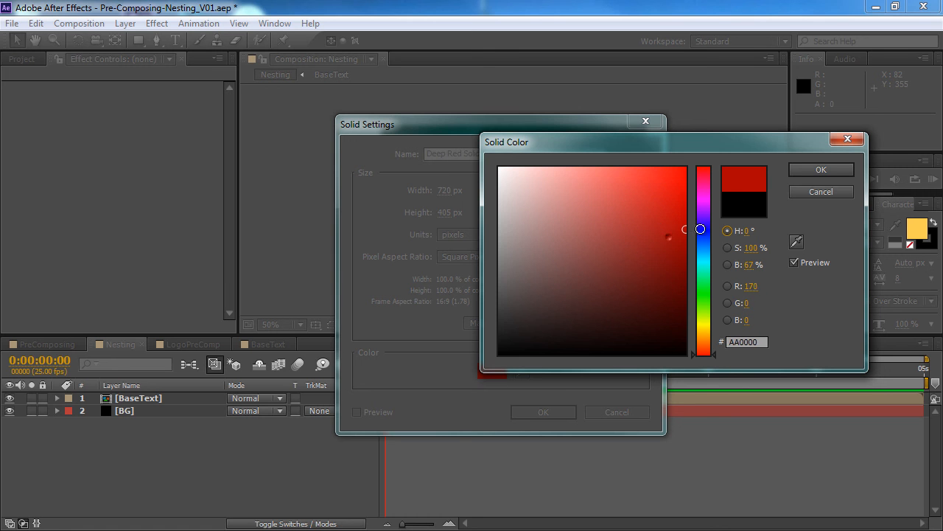
left_click(821, 169)
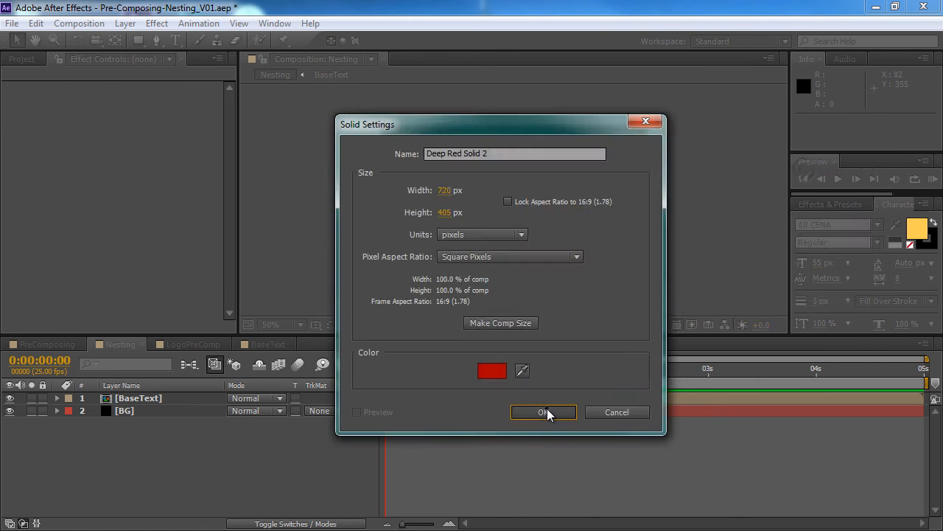
left_click(544, 412)
- Place the red solid below BaseText and scale it down to a rectangle framing the Nesting text
left_click_drag(174, 401, 177, 418)
left_click_drag(646, 127, 594, 171)
left_click(163, 411)
- Add a full-frame black solid (000000) to the Nesting composition
left_click(124, 23)
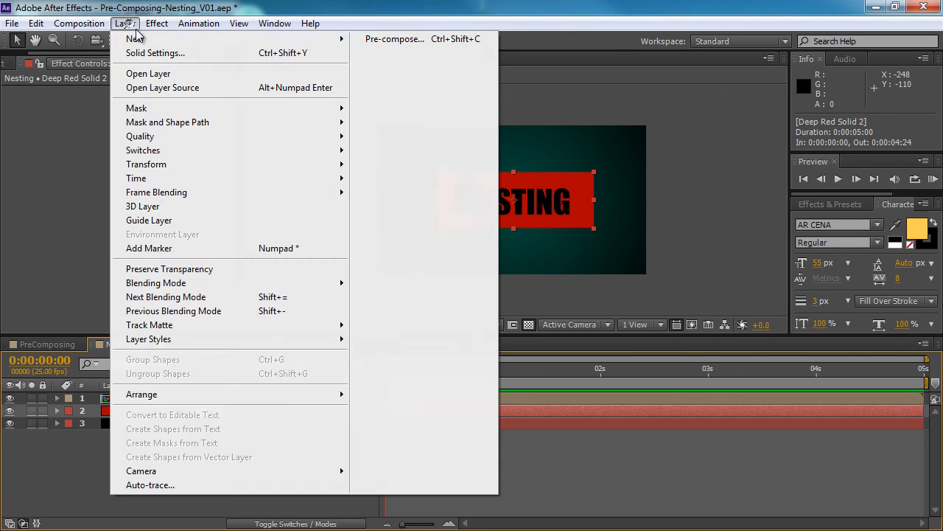
mouse_move(147, 36)
left_click(379, 88)
left_click(487, 370)
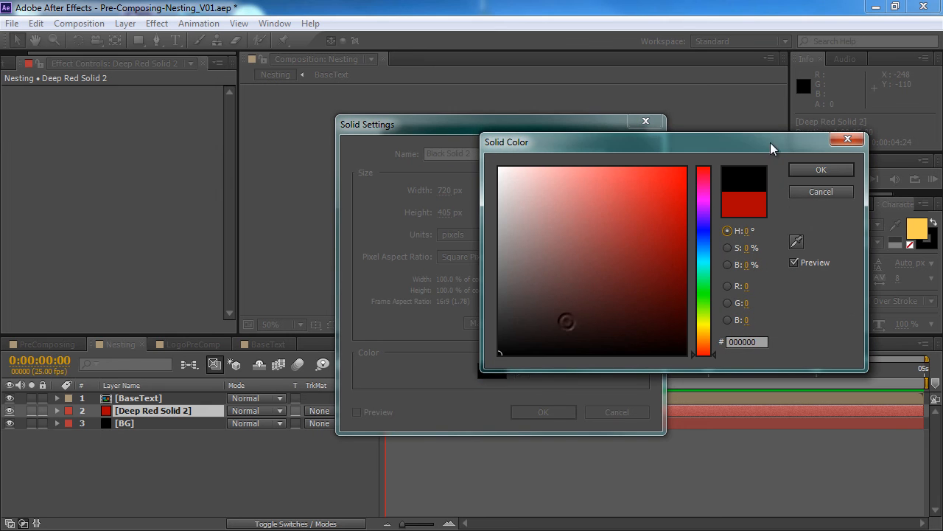
left_click(833, 172)
left_click(561, 411)
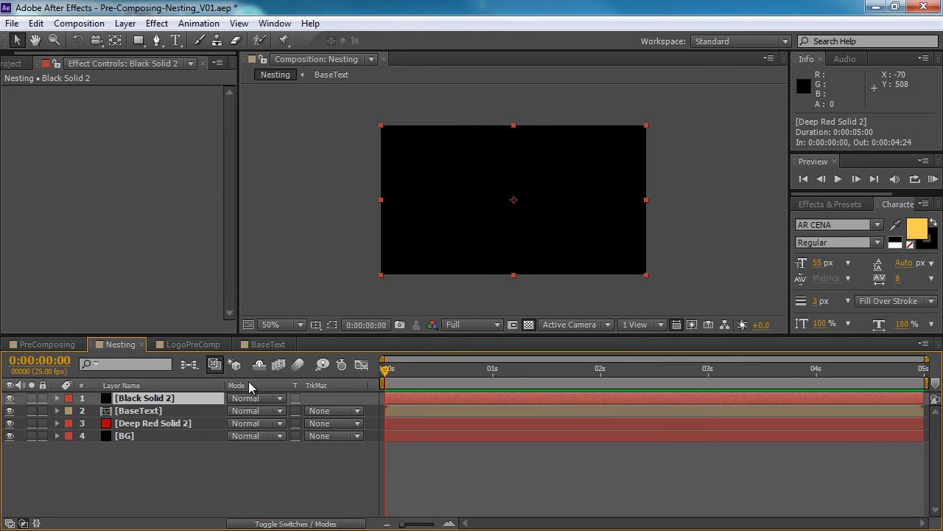
- Place the black solid beneath the red one and scale it to about 62% by 41% as a thin outline
left_click_drag(191, 400, 194, 429)
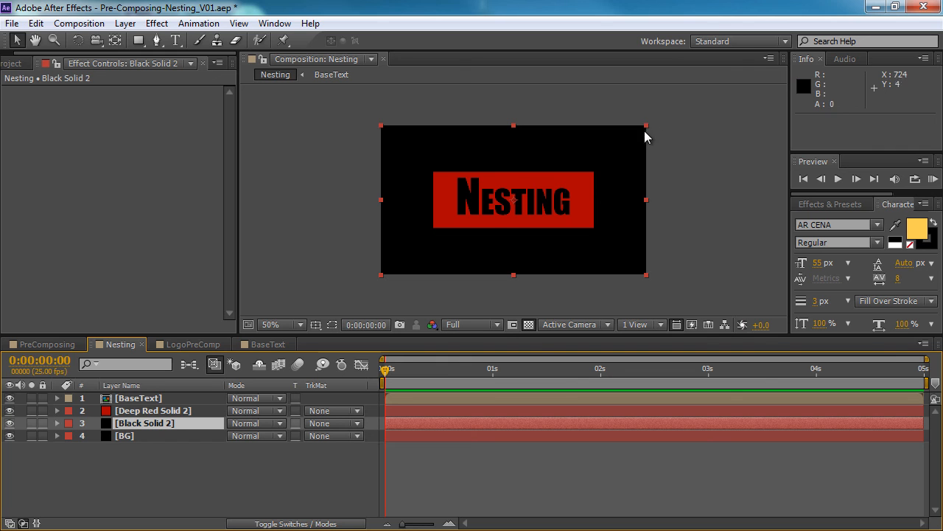
left_click_drag(646, 125, 597, 168)
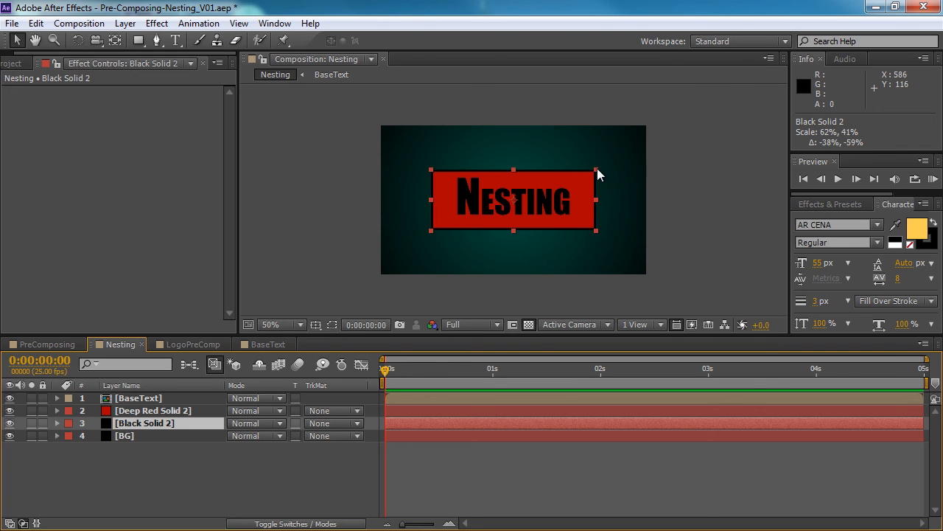
left_click(295, 458)
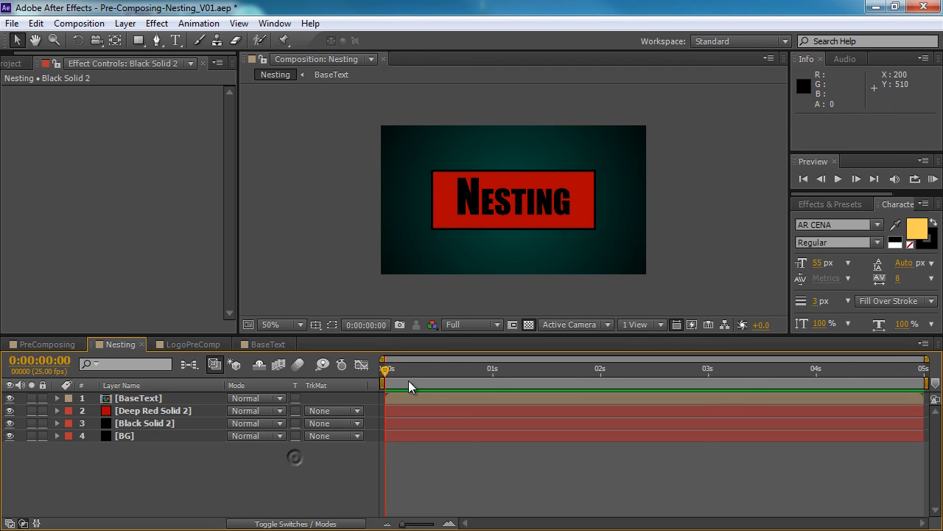
- Pre-compose BaseText and the red and black solids together as LogoText, moving all attributes and opening the new composition
left_click(157, 422)
left_click(156, 386)
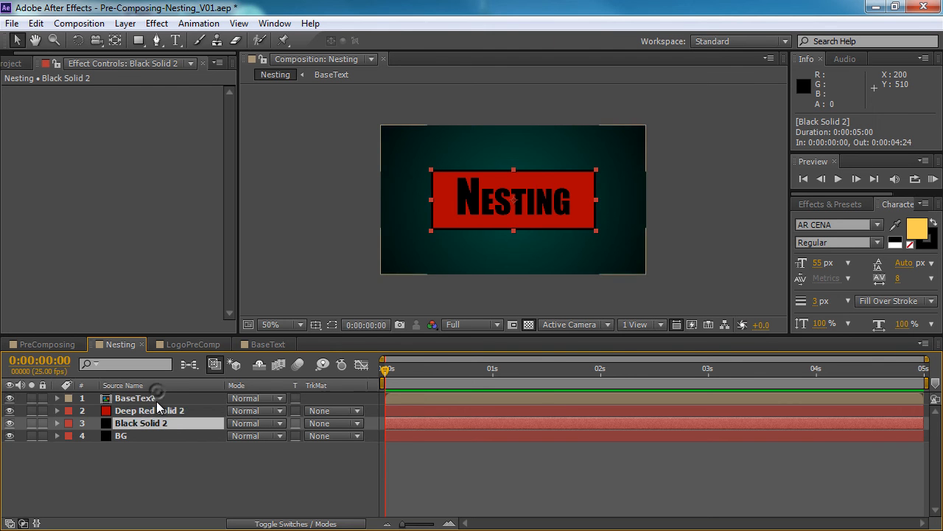
left_click(157, 403, "shift")
right_click(160, 410)
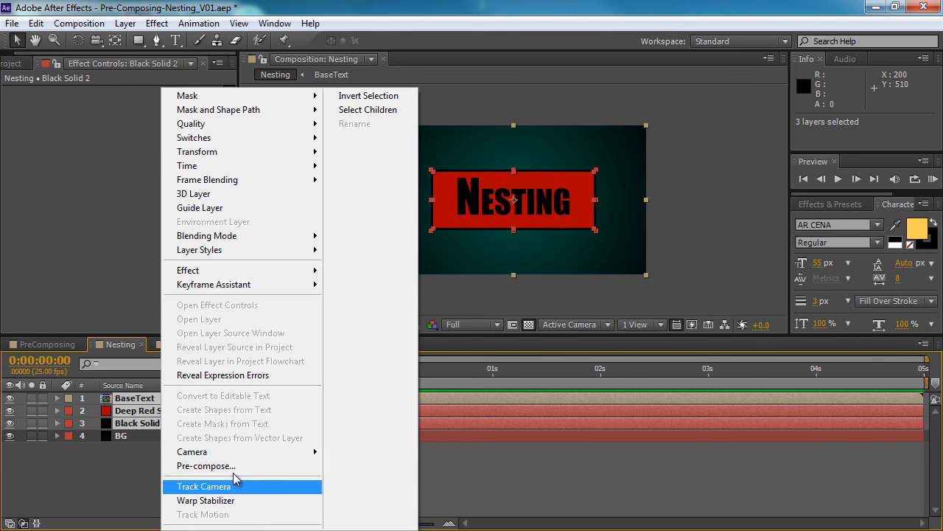
left_click(221, 465)
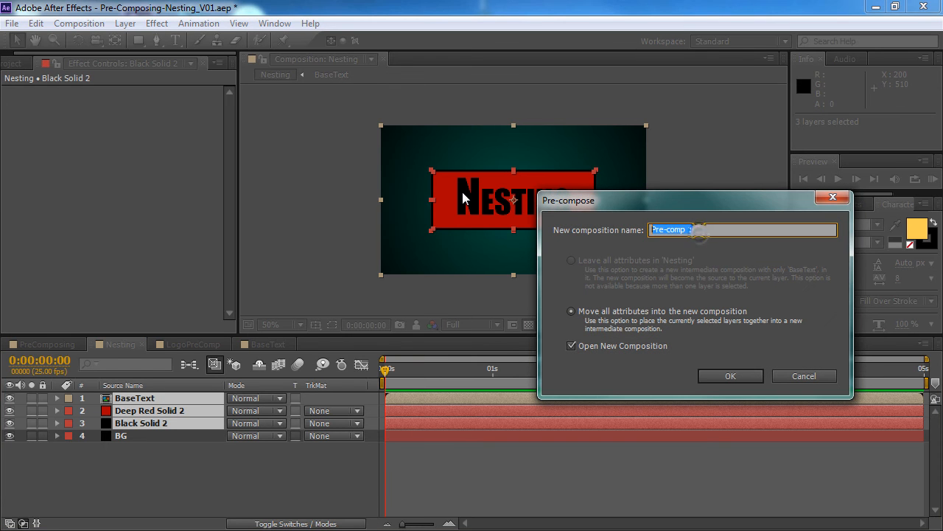
type("LogoText")
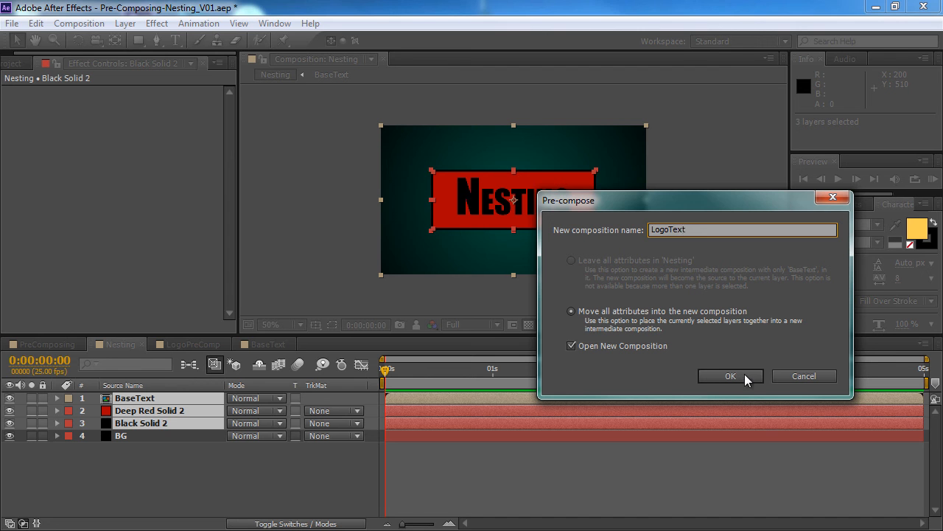
left_click(744, 374)
- Try moving the LogoText layer in the Nesting composition and undo the move
left_click(118, 344)
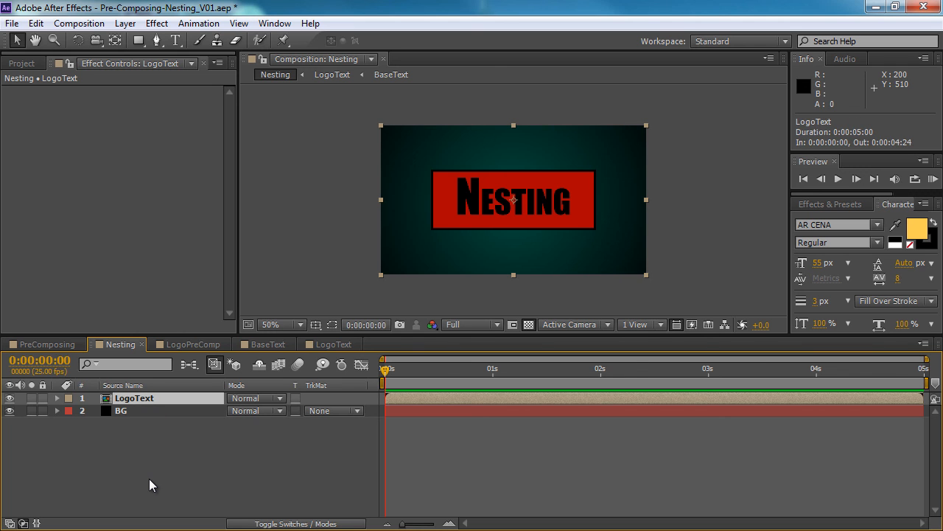
left_click_drag(497, 214, 543, 185)
key("ctrl+z")
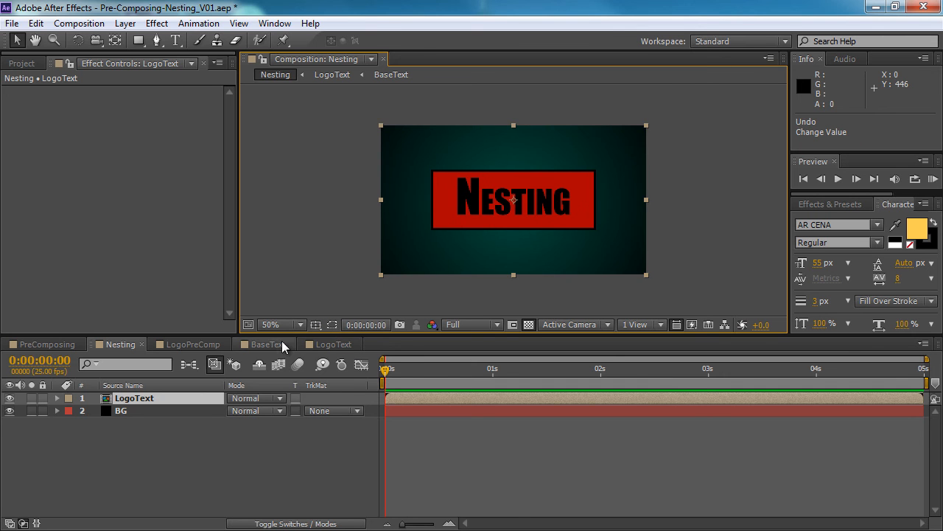
- Open the nested BaseText composition from the layers of LogoText and place it after LogoText in the timeline order
left_click(341, 342)
left_click(161, 412)
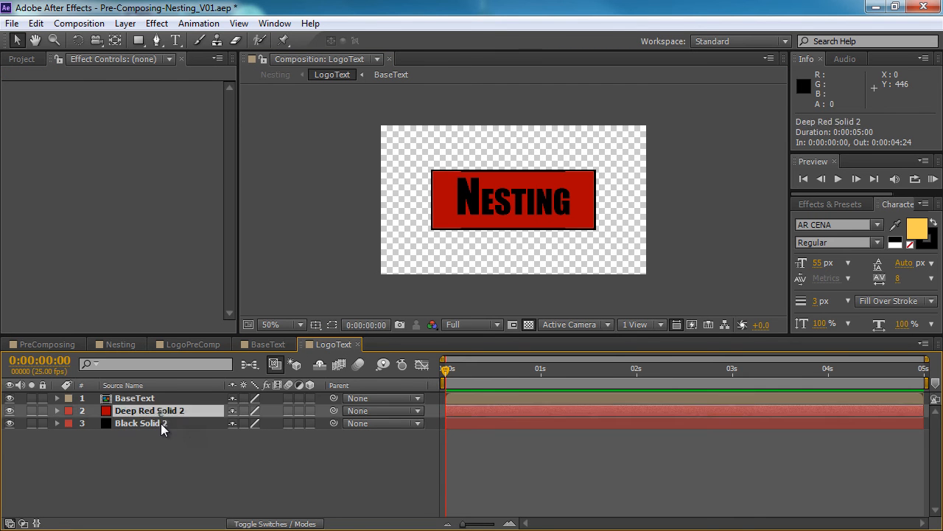
left_click(160, 425)
left_click(157, 398)
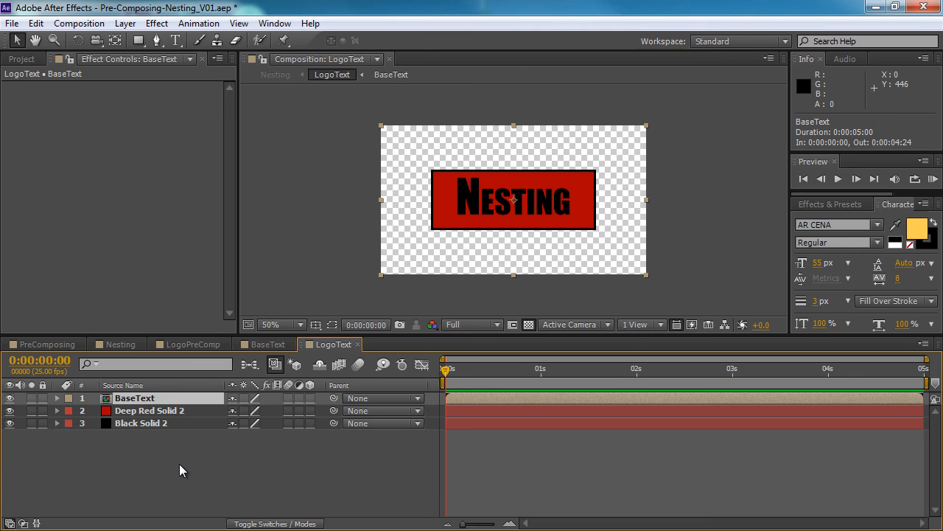
double_click(188, 397)
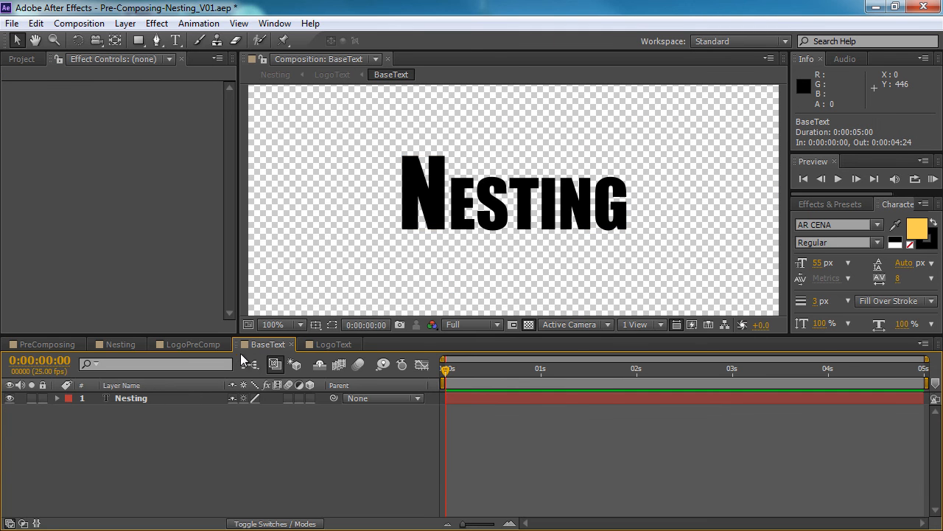
left_click_drag(236, 350, 342, 354)
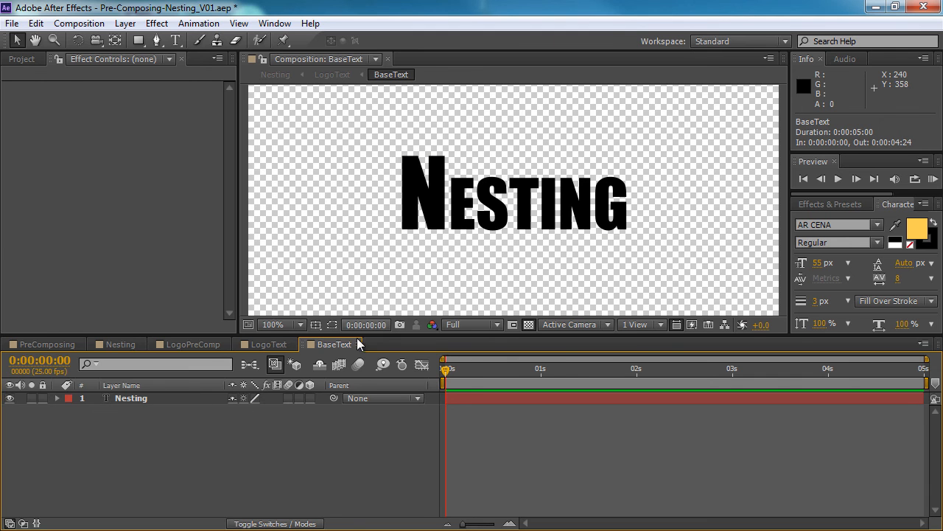
- Replace the text in BaseText with "LogoText" and check it in the LogoText and Nesting compositions
double_click(134, 397)
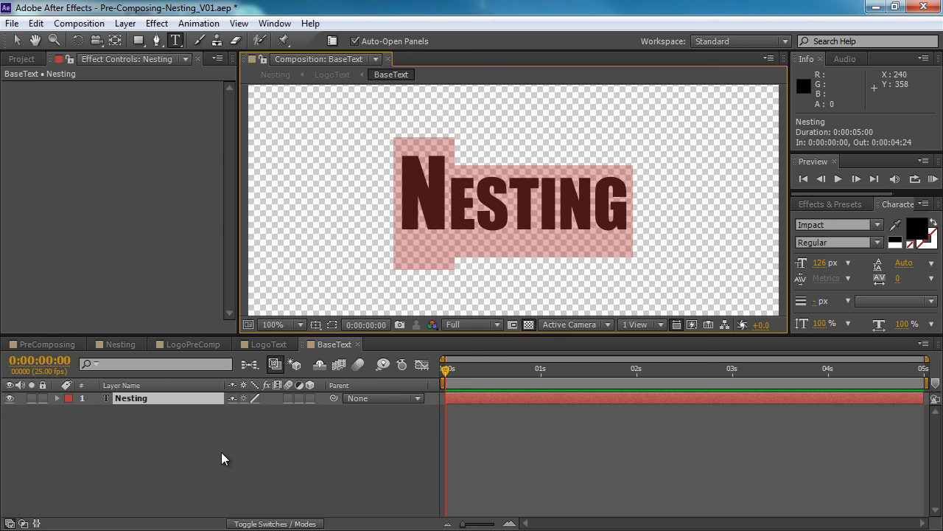
type("LogoText")
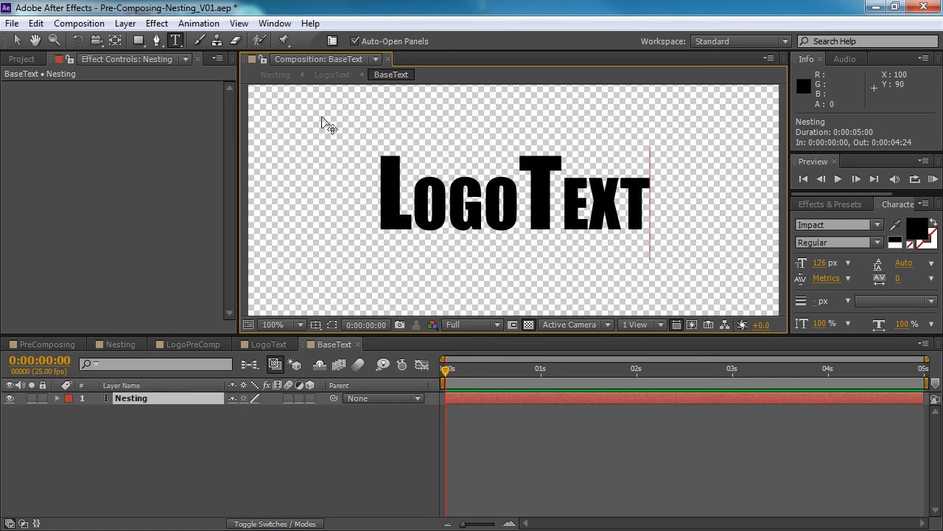
left_click(242, 442)
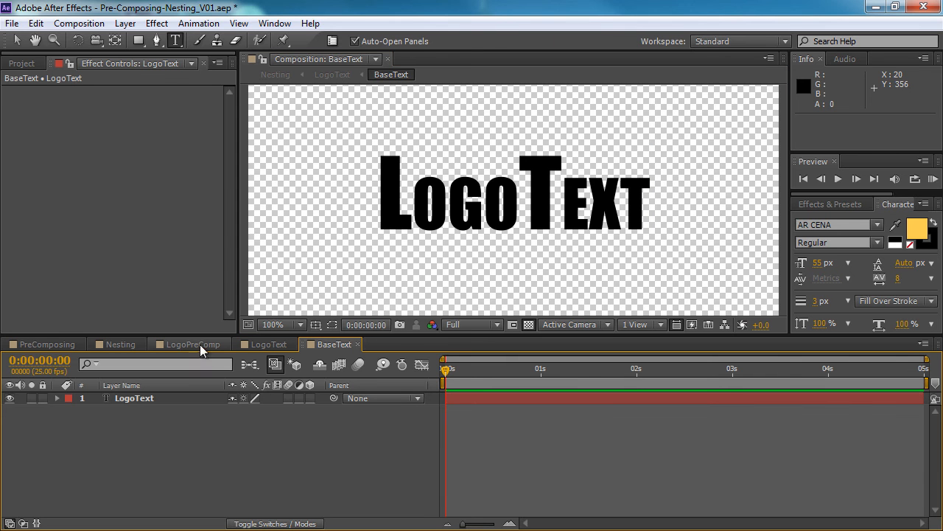
left_click(270, 343)
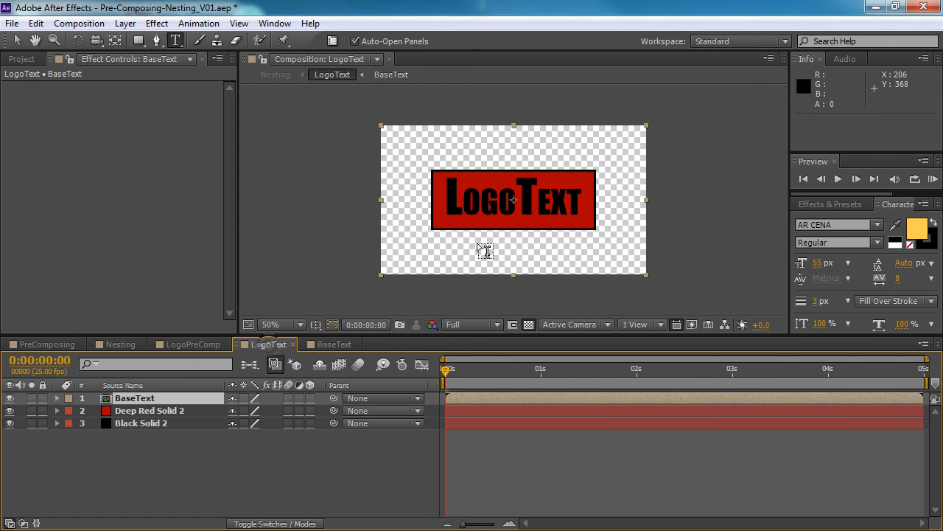
left_click(120, 345)
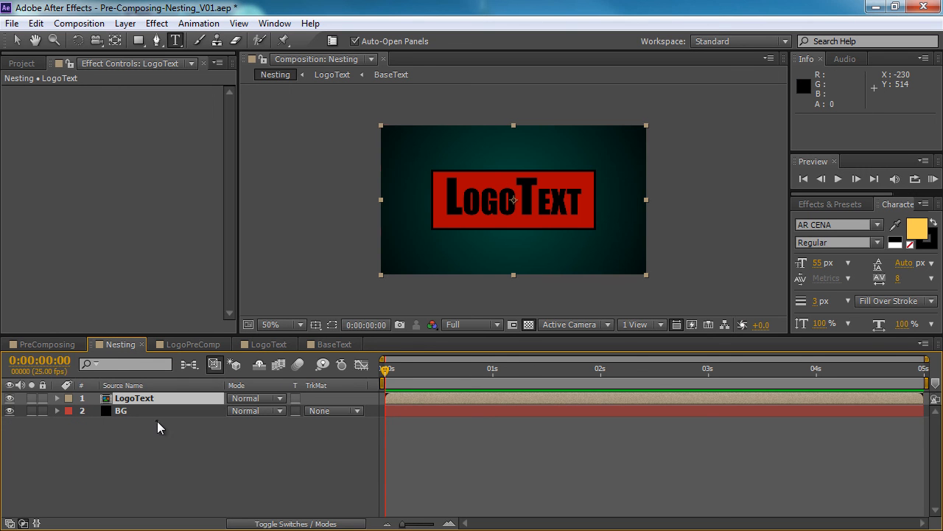
- Duplicate the LogoText layer twice in the Nesting composition
left_click(156, 398)
key("ctrl+d")
key("ctrl+d")
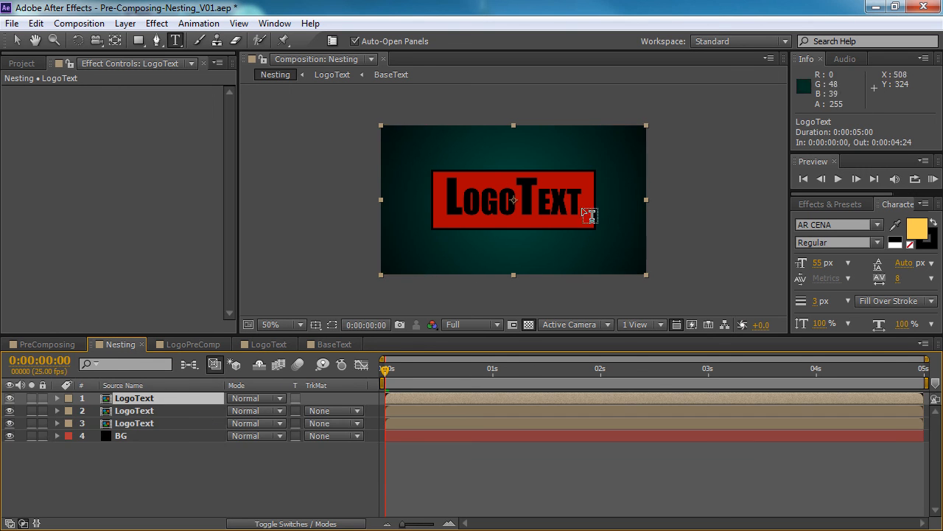
- Scale the topmost LogoText copy to about half size and move it to the frame's lower-right corner, about 592, 322.5
key("v")
left_click_drag(579, 220, 621, 259)
left_click_drag(688, 165, 625, 201)
left_click_drag(585, 244, 626, 248)
- Scale the second LogoText copy to about half size and move it to the upper-left corner of the Nesting frame
left_click(151, 411)
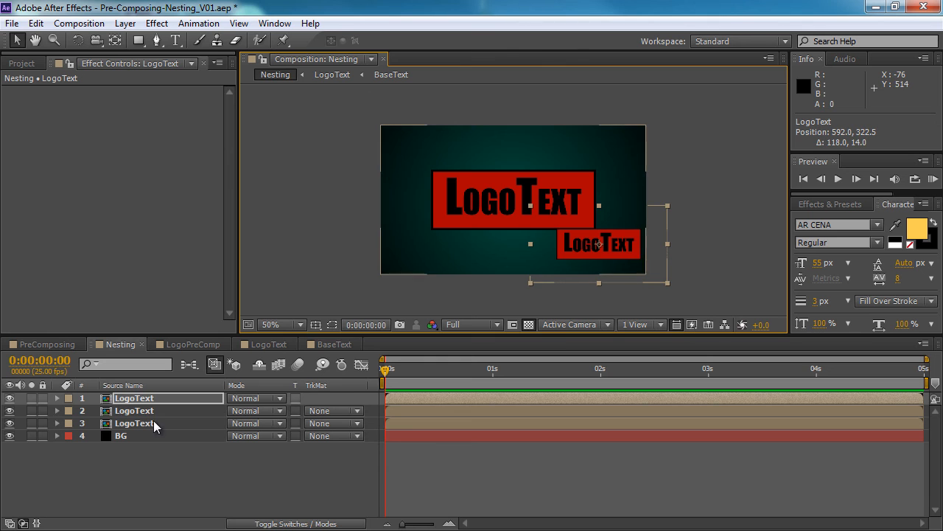
left_click_drag(488, 190, 447, 151)
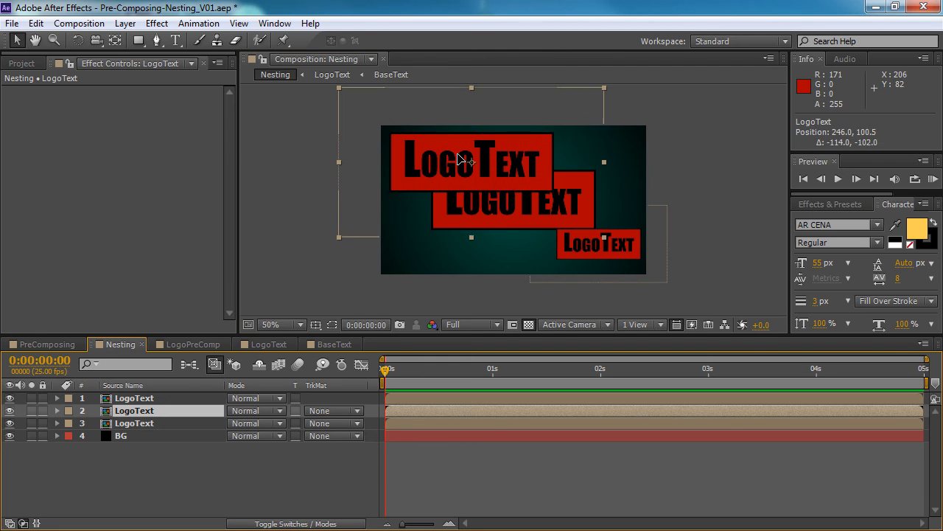
left_click_drag(609, 91, 544, 124)
left_click_drag(486, 175, 456, 162)
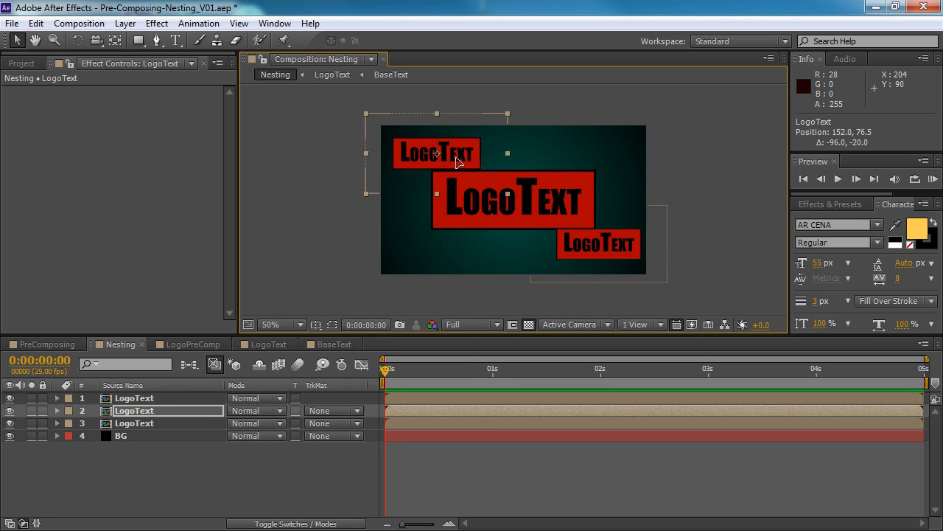
left_click(246, 449)
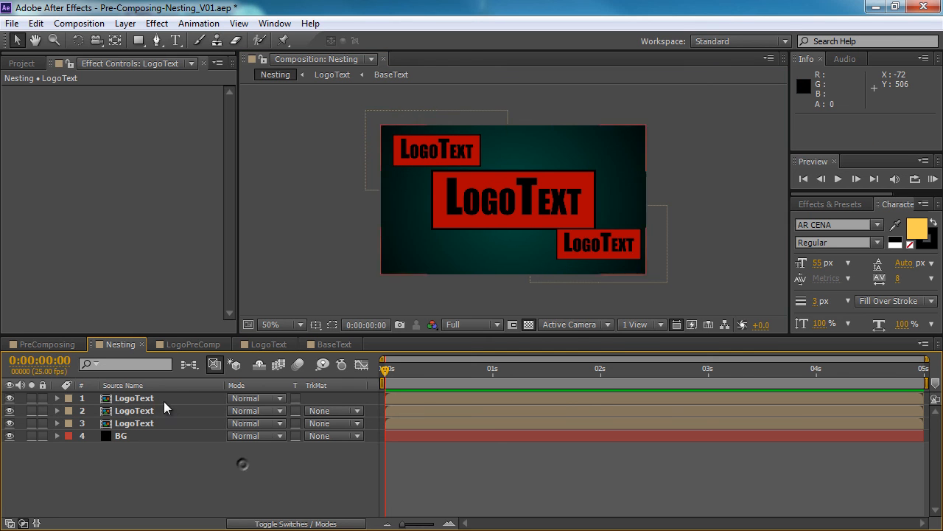
- Shorten the text in the BaseText composition to "Logo" and check the copies in the Nesting composition
left_click(333, 344)
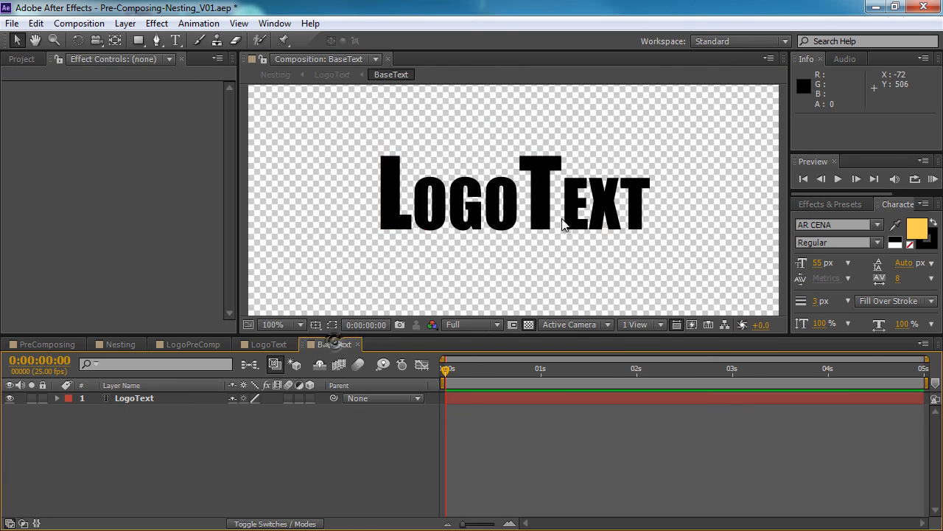
left_click(530, 203)
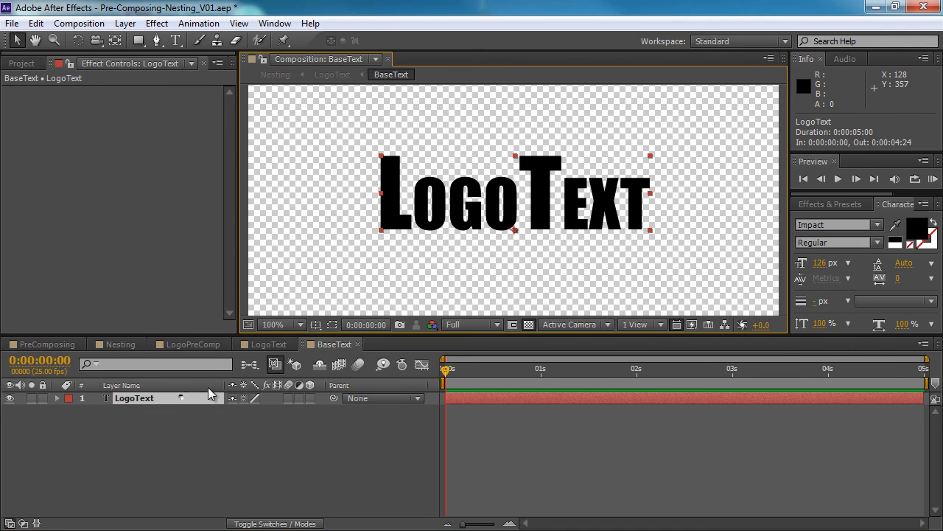
double_click(507, 191)
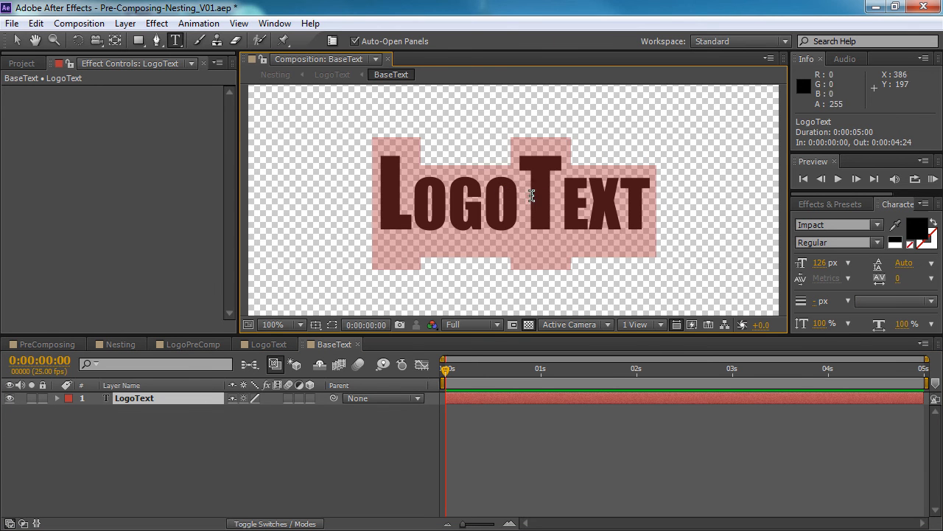
left_click_drag(516, 193, 684, 192)
key("BackSpace")
left_click(274, 459)
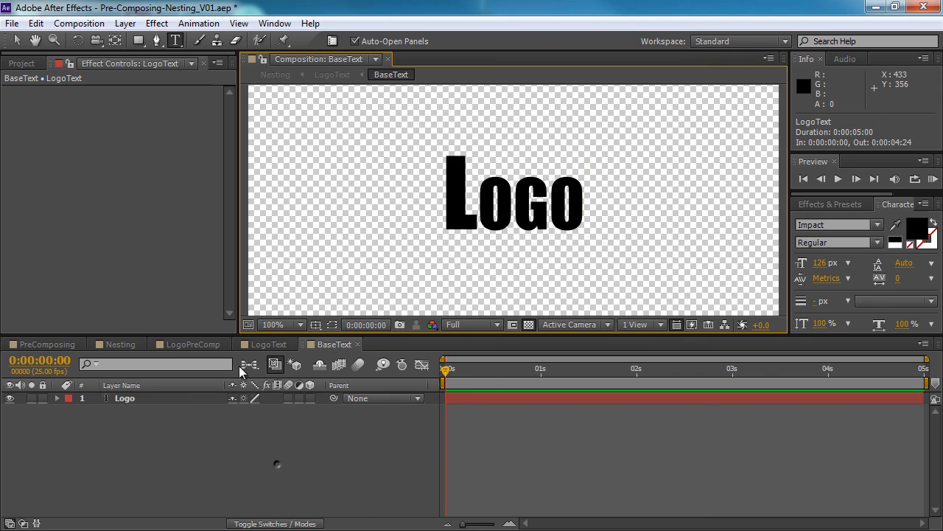
left_click(122, 344)
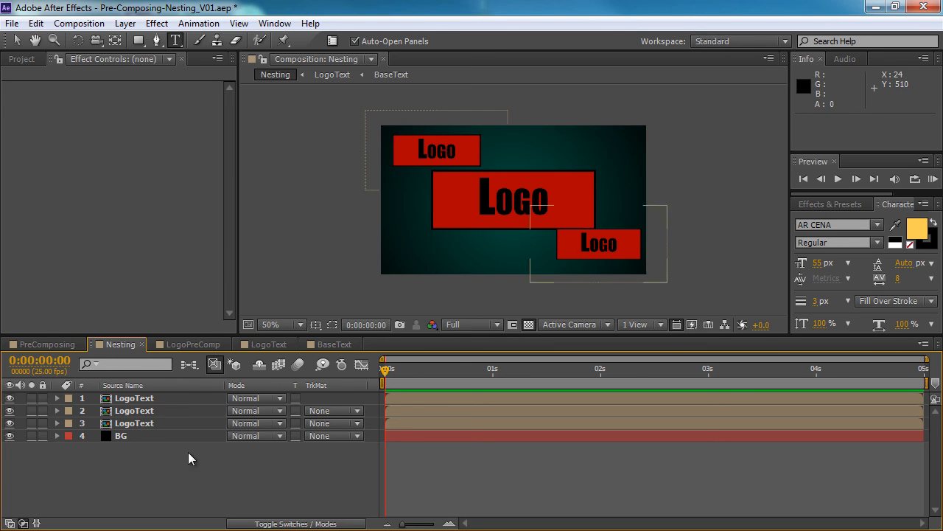
- Apply a Fill effect to the Deep Red Solid 2 layer in the LogoText composition
left_click(206, 348)
left_click(207, 348)
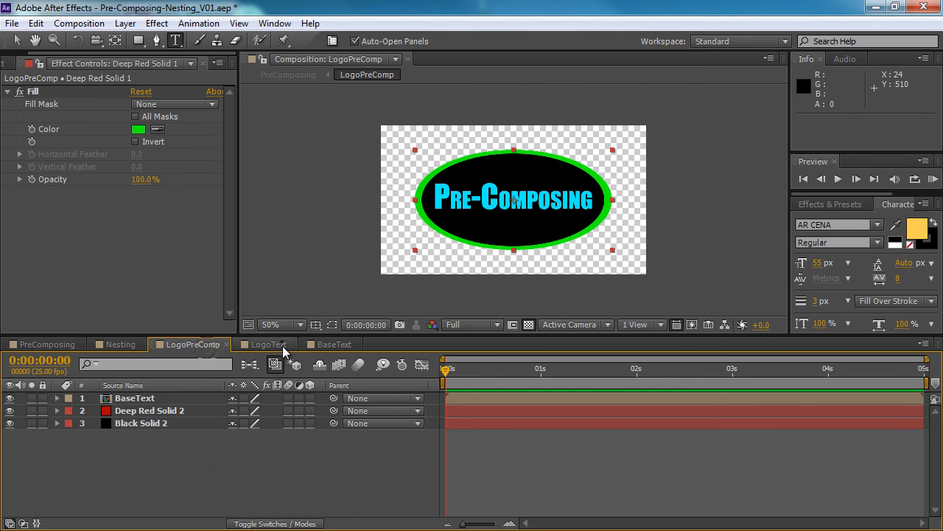
left_click(269, 344)
left_click(152, 411)
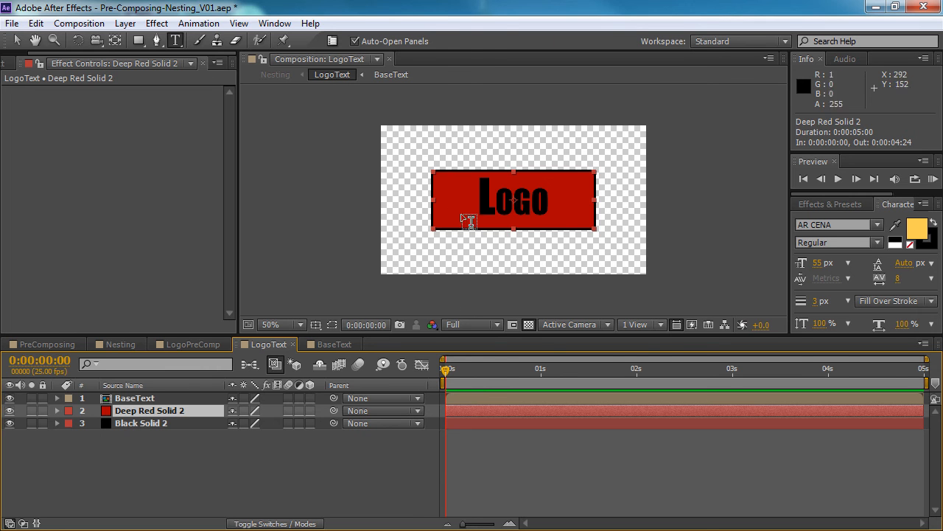
right_click(80, 167)
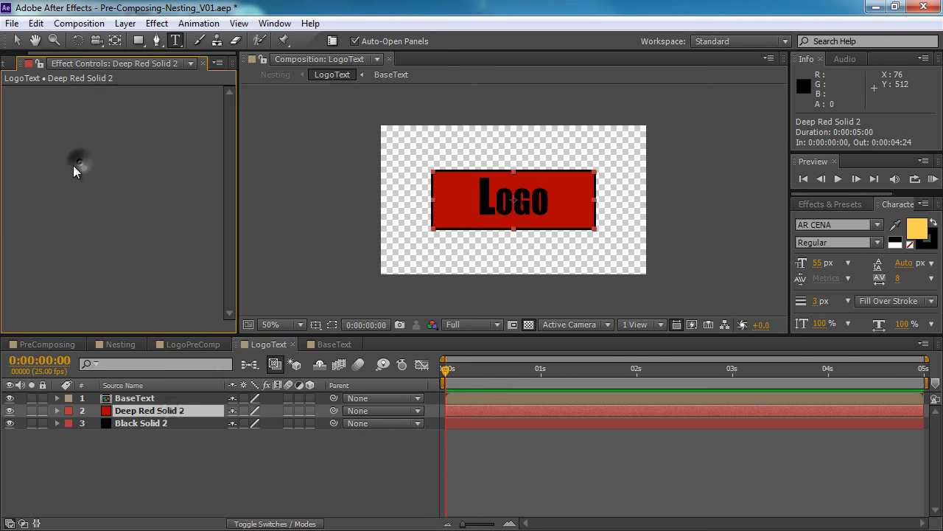
mouse_move(163, 249)
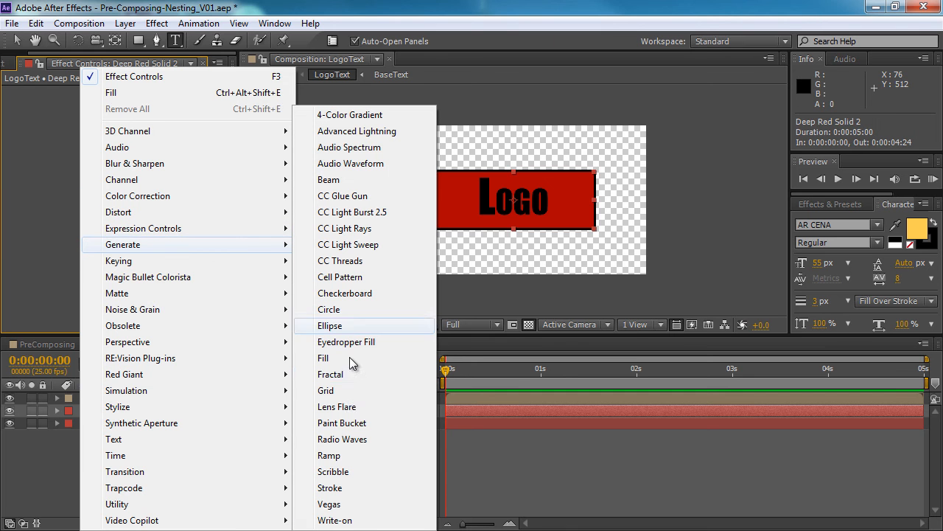
left_click(348, 351)
- Try green 24FF00 as the Fill colour of Deep Red Solid 2, view it in Nesting, and undo the colour change
left_click(138, 130)
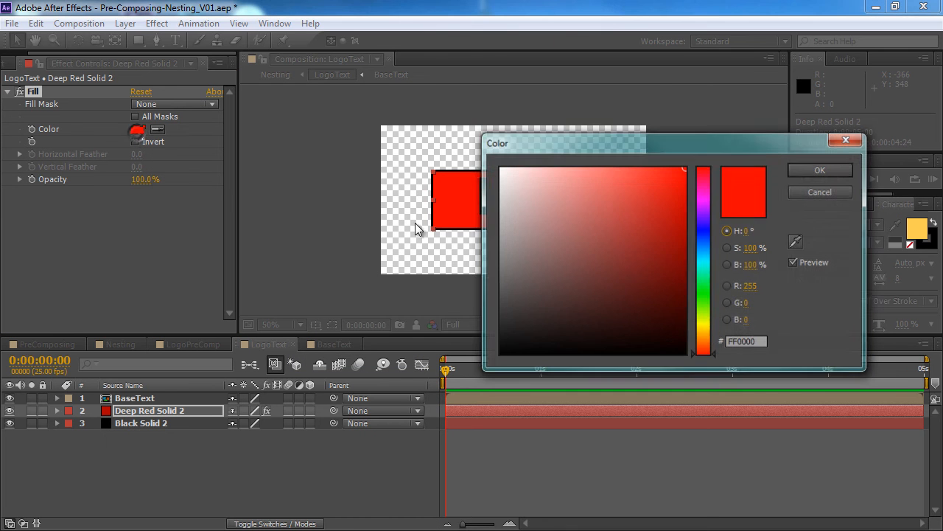
left_click_drag(703, 332, 704, 296)
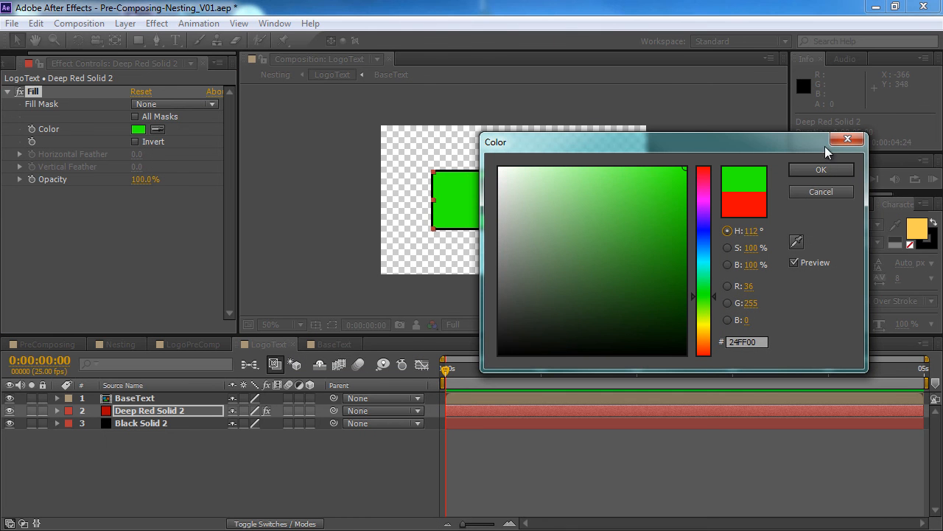
left_click(794, 171)
left_click(121, 342)
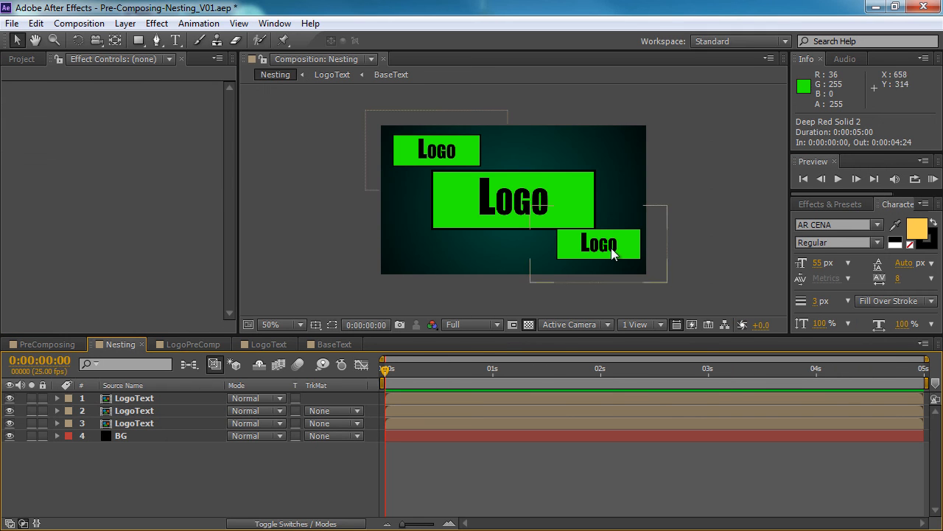
key("ctrl+z")
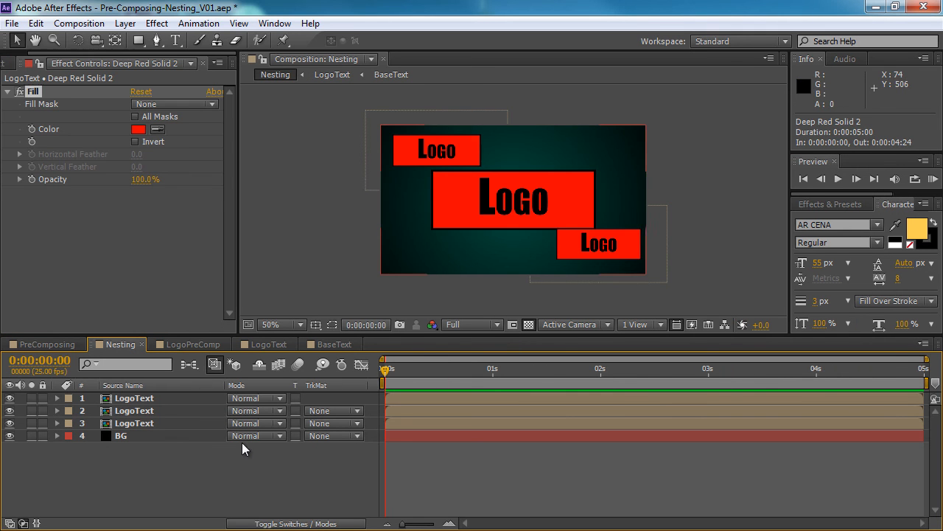
- Duplicate the LogoText composition in the project and rename the copy "LogoText Green"
left_click(10, 66)
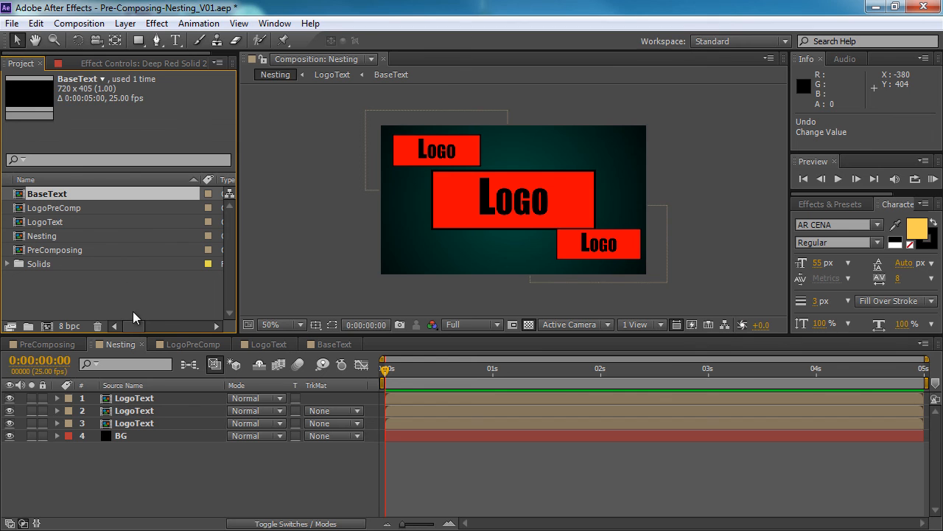
left_click(122, 283)
left_click(219, 459)
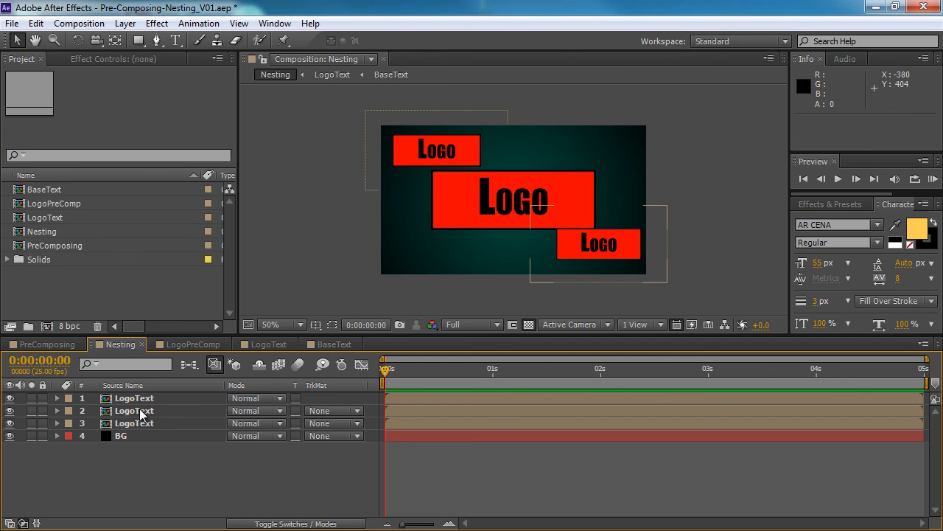
left_click(56, 194)
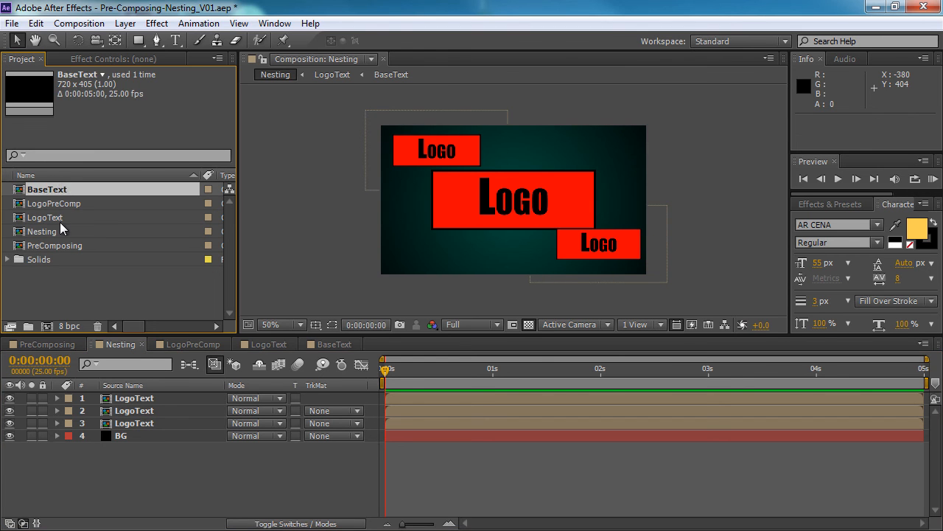
left_click(57, 219)
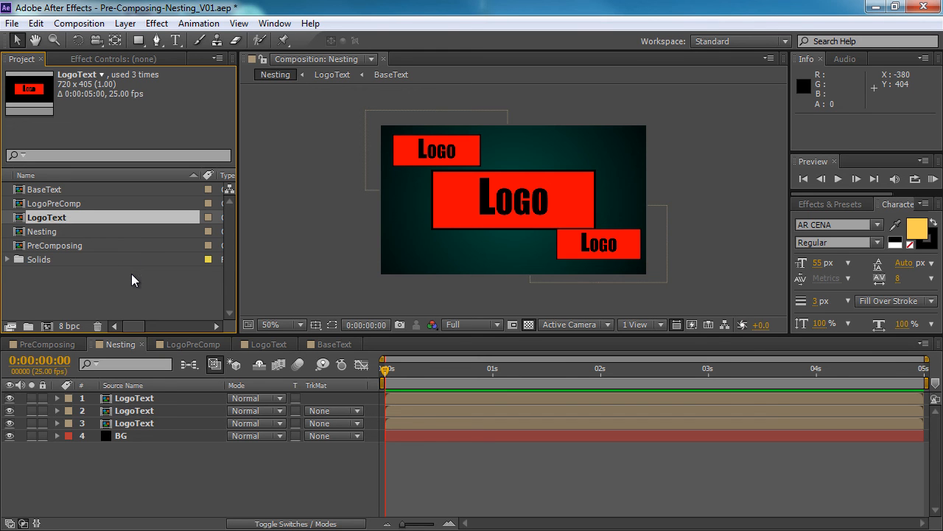
key("ctrl+d")
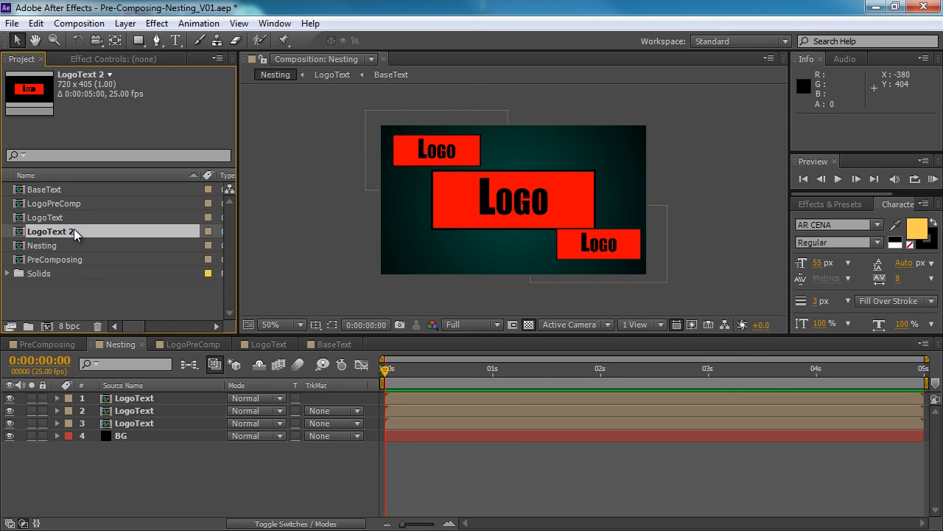
key("Return")
double_click(67, 231)
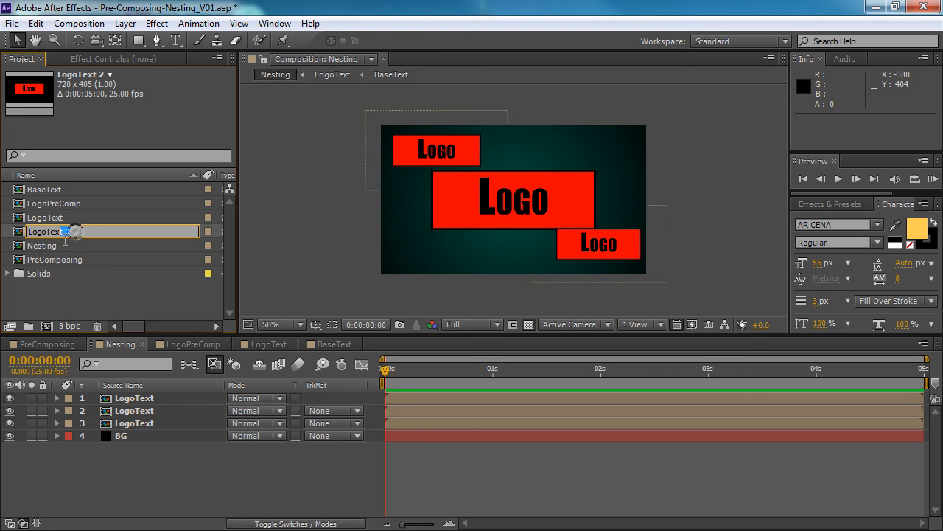
type("Green")
left_click(119, 270)
- Duplicate the LogoText Green composition and rename the copy "LogoText Blue"
left_click(100, 232)
key("ctrl+d")
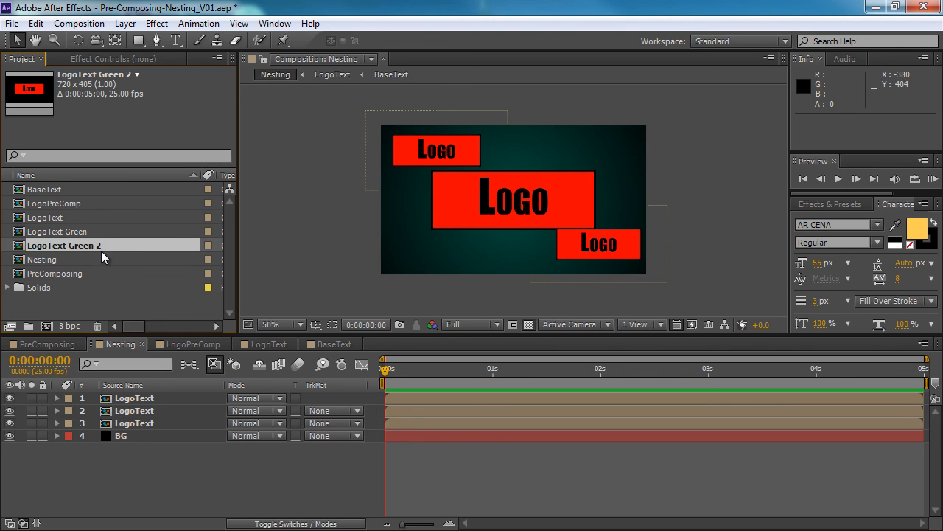
key("Return")
left_click_drag(105, 240, 65, 252)
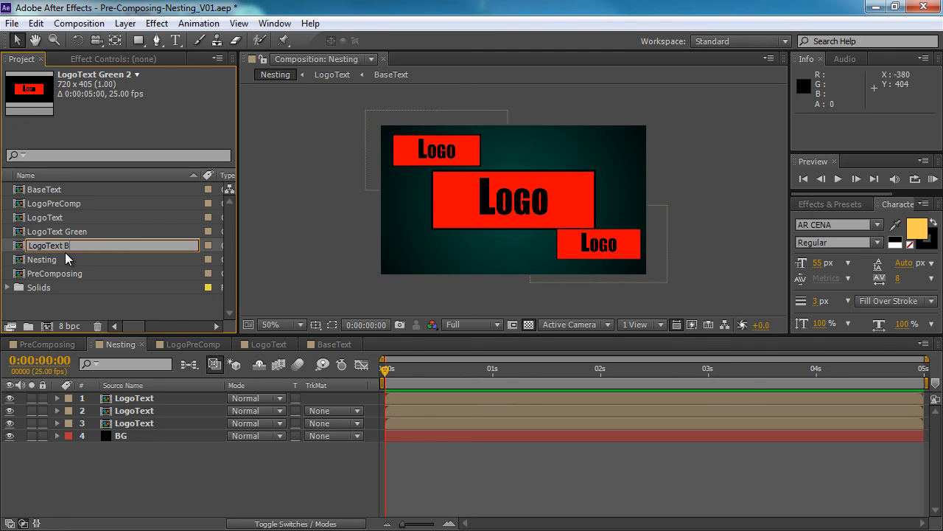
- Rename the original LogoText composition "LogoText Red"
left_click(64, 214)
key("Return")
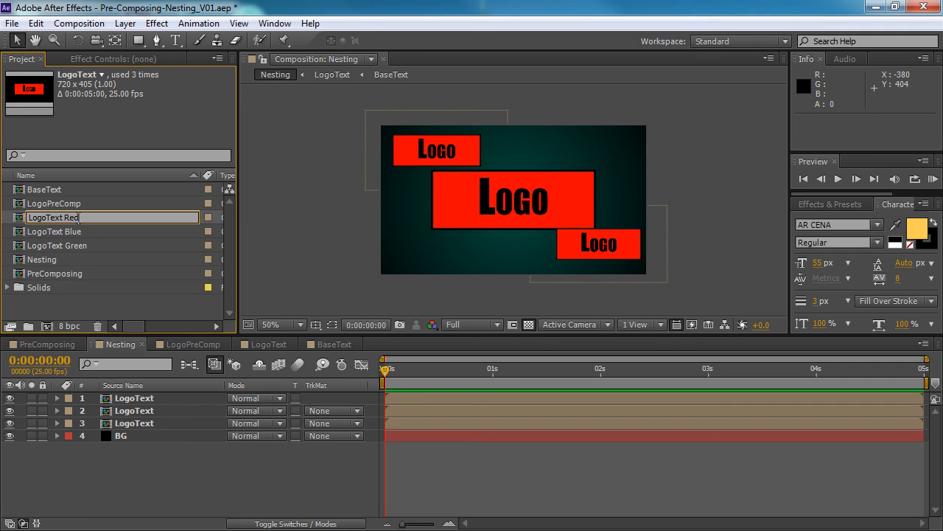
key("Return")
left_click(79, 220)
left_click(84, 232)
left_click(95, 246)
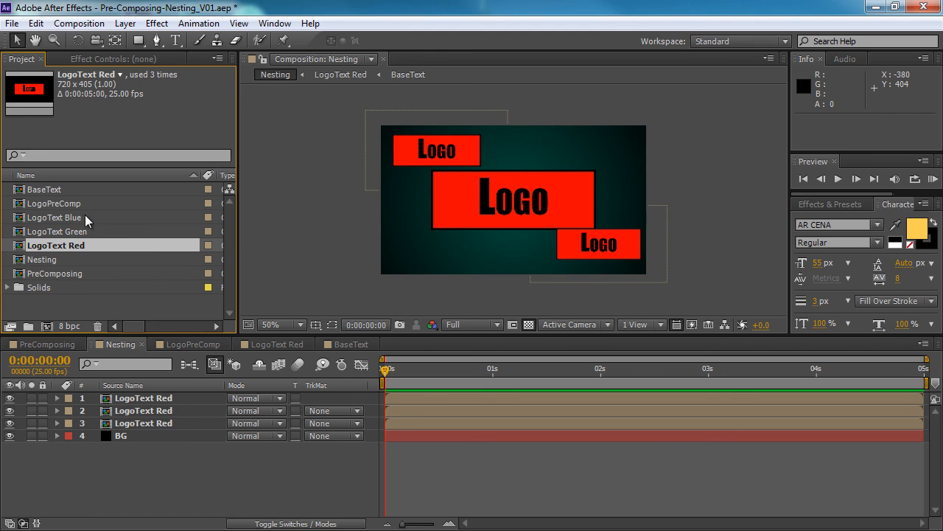
left_click(85, 218)
left_click(89, 231)
left_click(90, 246)
left_click(89, 232)
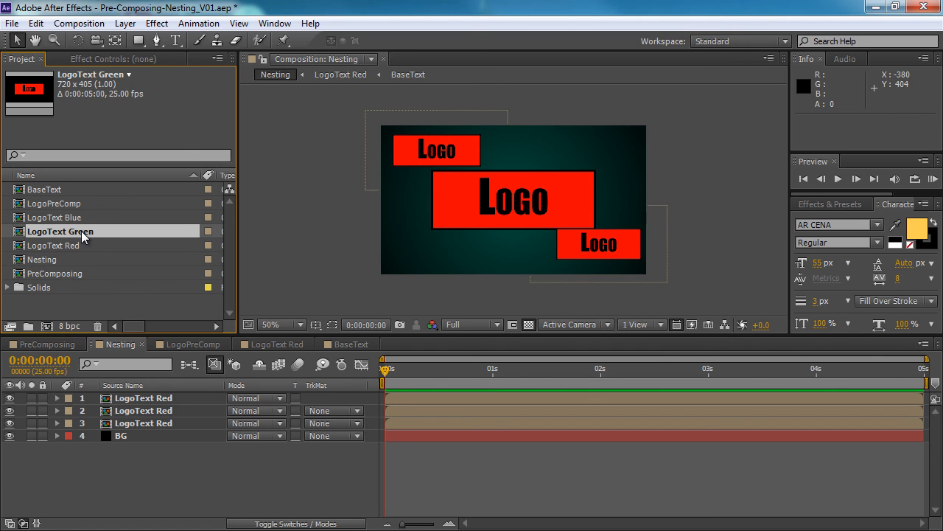
- Open the LogoText Green composition and set the Fill colour of its Deep Red Solid 2 layer to green 18FF00
double_click(81, 233)
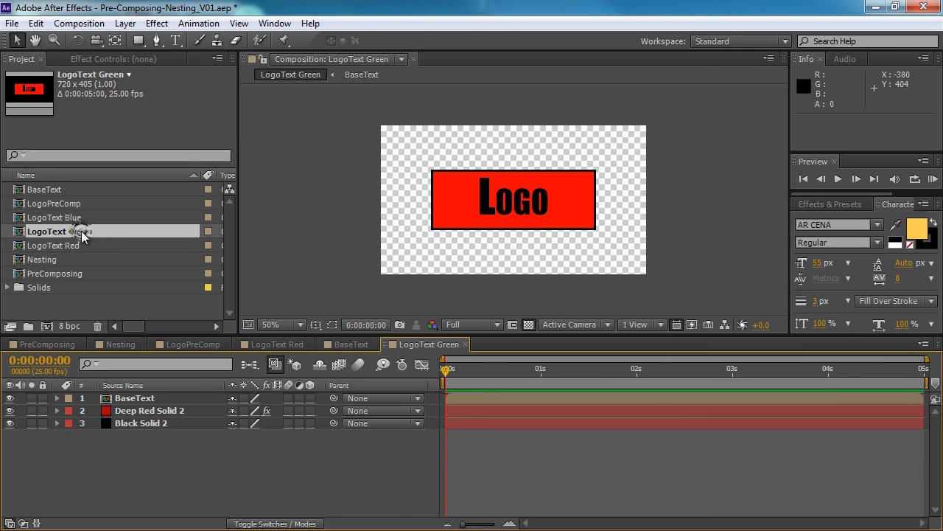
left_click(151, 398)
left_click(156, 410)
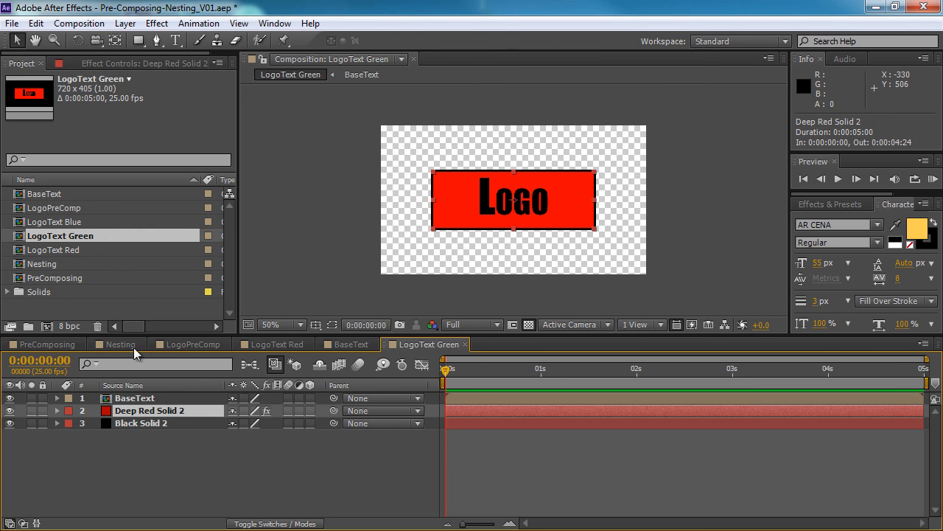
left_click(140, 63)
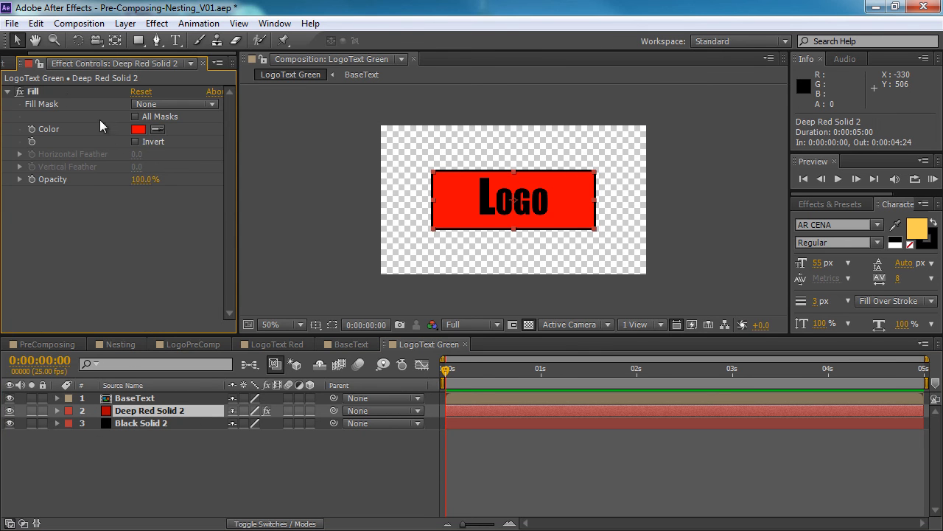
left_click(137, 130)
left_click_drag(707, 320, 704, 296)
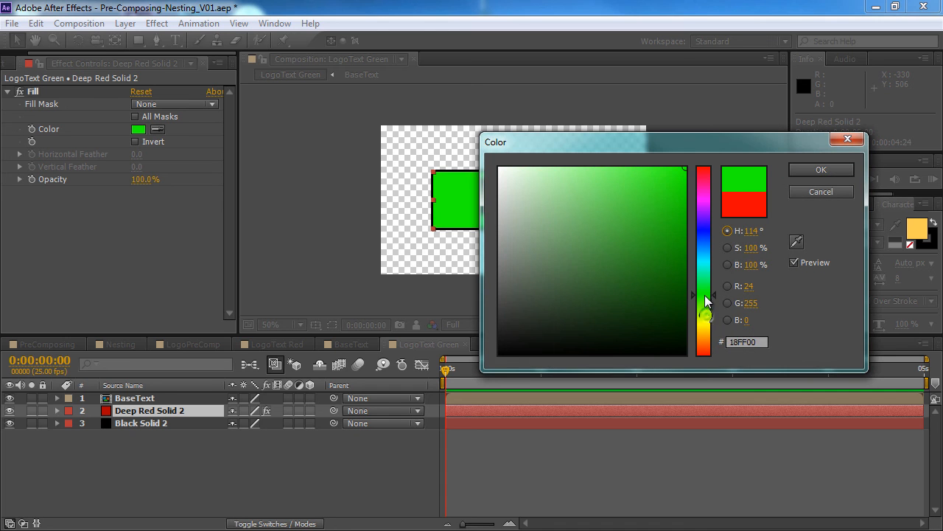
left_click(822, 169)
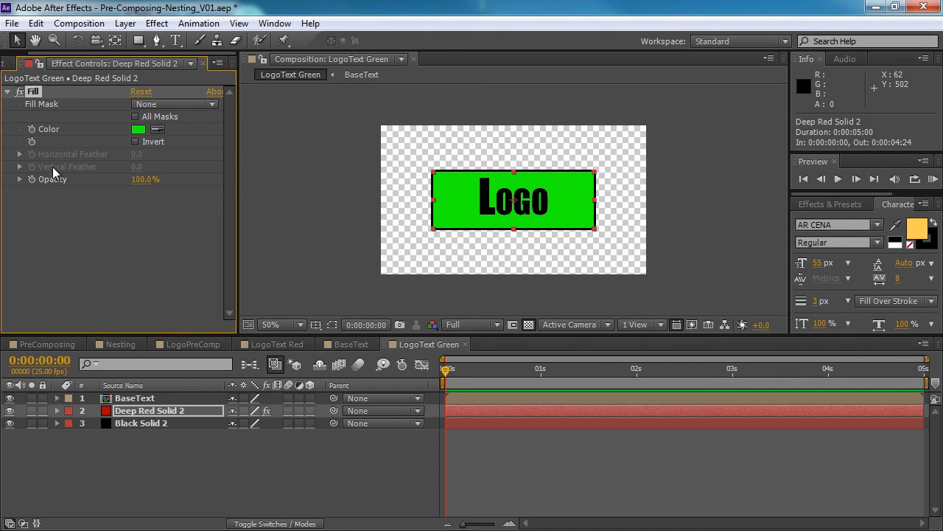
- Open the LogoText Blue composition and set the Fill colour of its Deep Red Solid 2 layer to blue
left_click(8, 63)
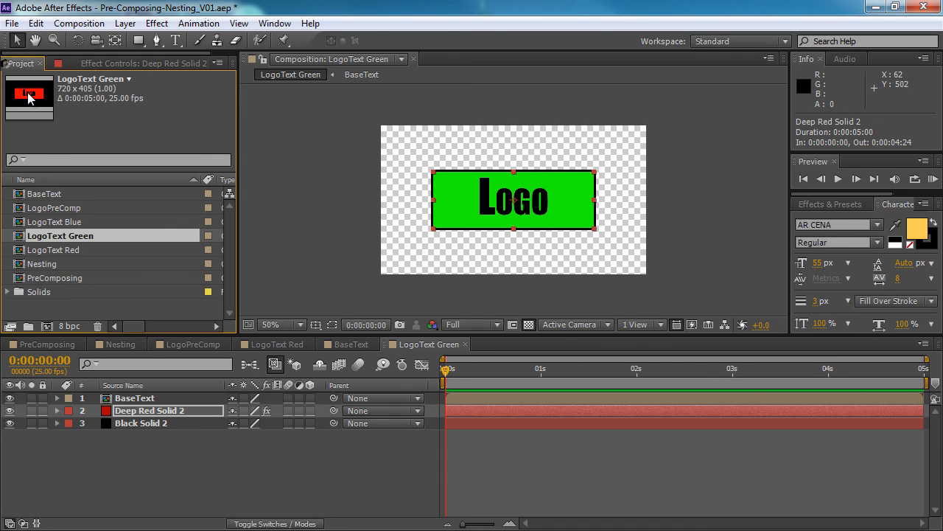
double_click(76, 222)
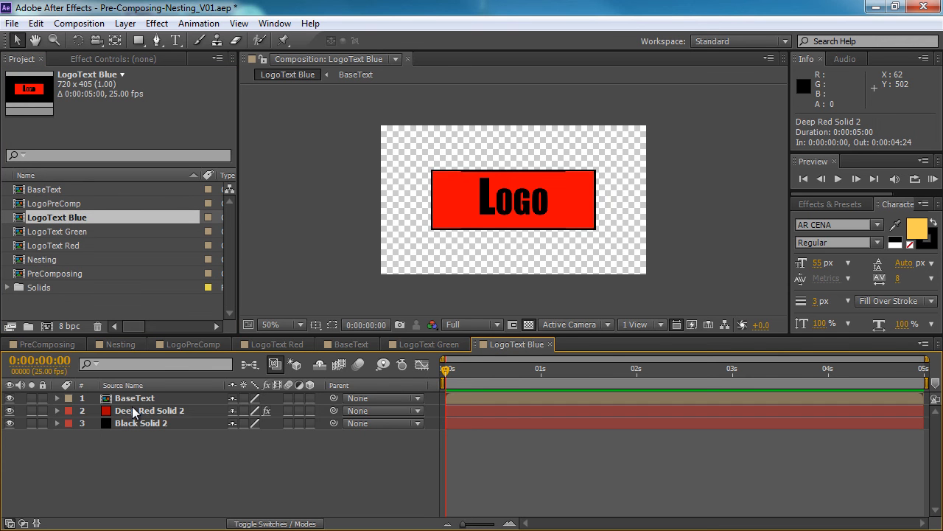
left_click(121, 411)
left_click(131, 64)
left_click(138, 129)
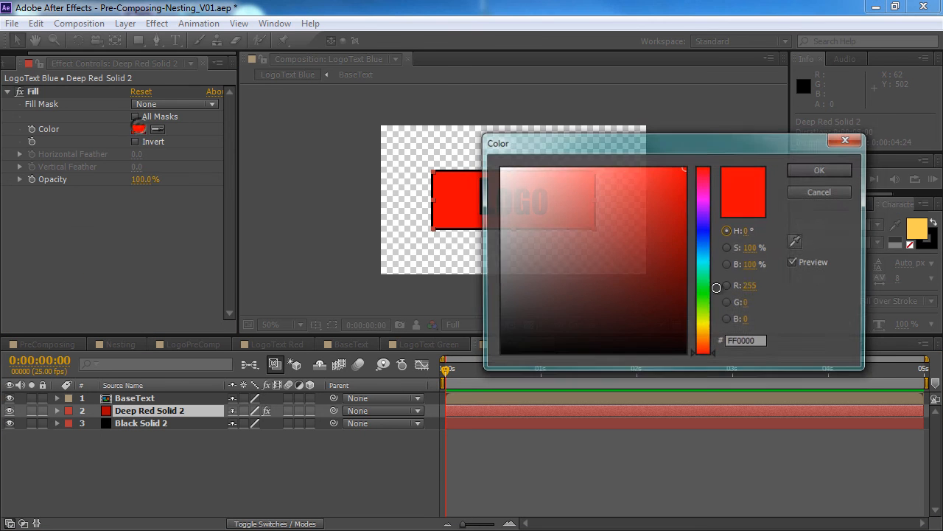
left_click_drag(705, 237, 704, 225)
left_click(815, 170)
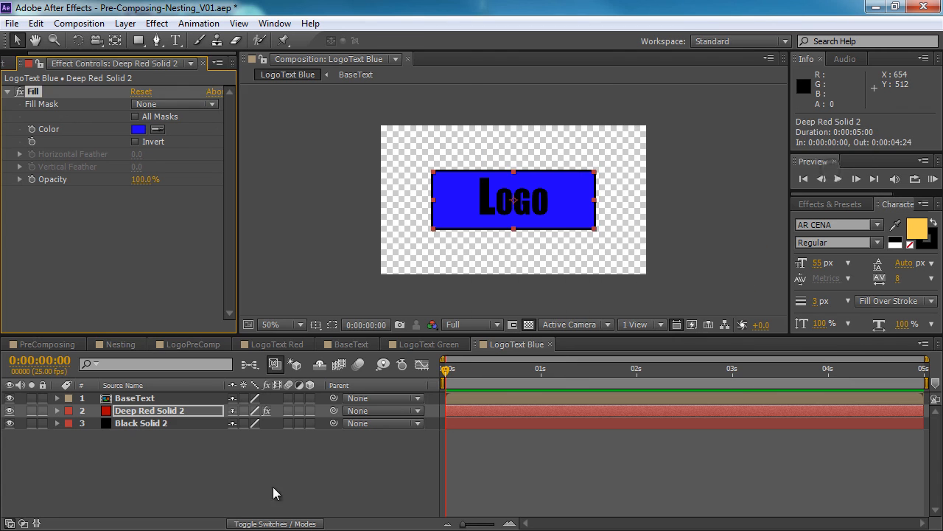
left_click(243, 454)
- In the Nesting composition, replace the source of layer 1, the small lower logo, with LogoText Blue
left_click(118, 344)
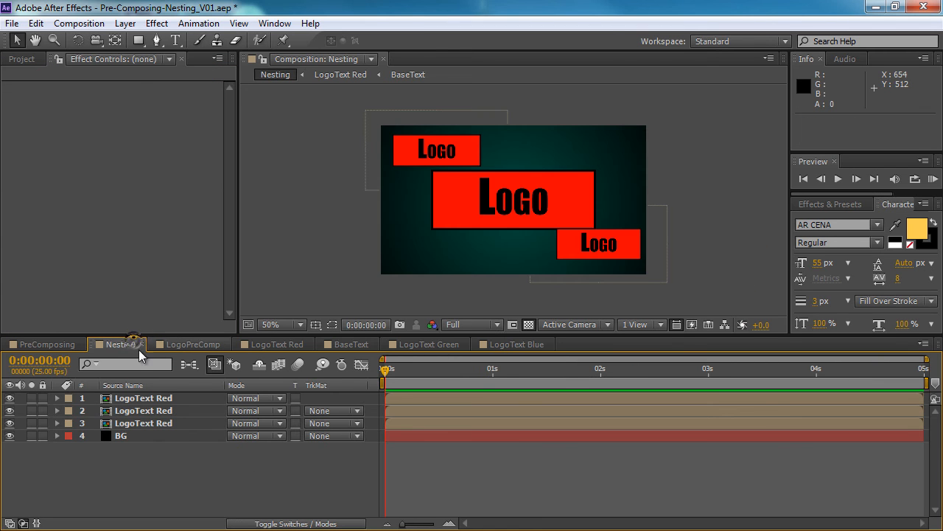
left_click(155, 399)
left_click(22, 59)
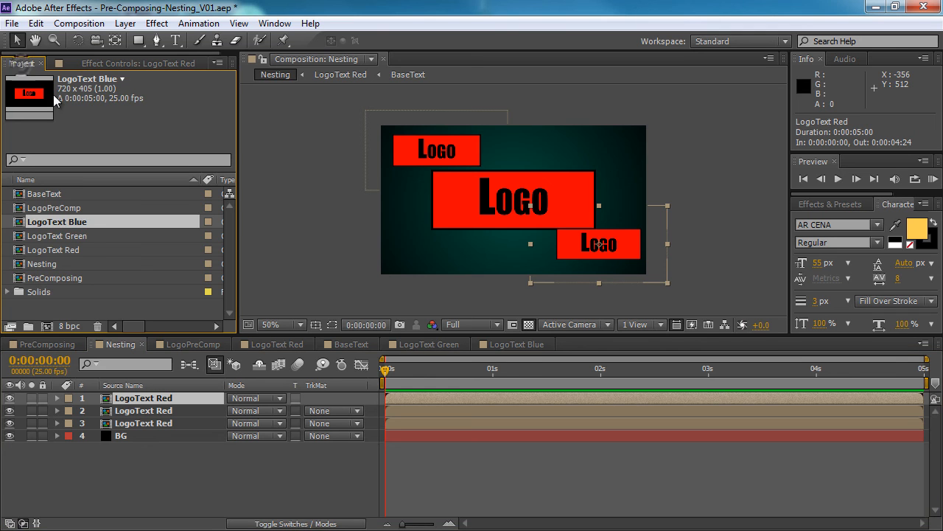
left_click(98, 297)
left_click(144, 469)
left_click(151, 399)
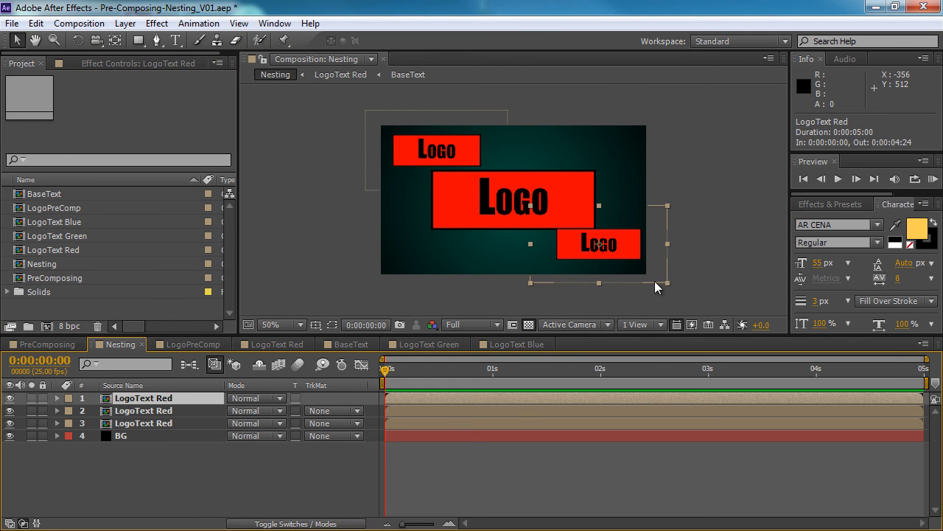
left_click(75, 221)
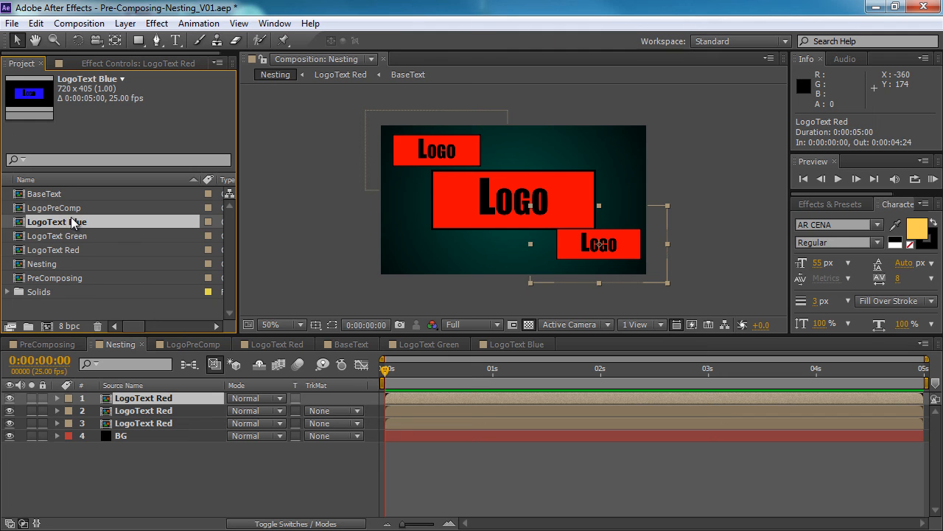
left_click_drag(74, 222, 151, 402)
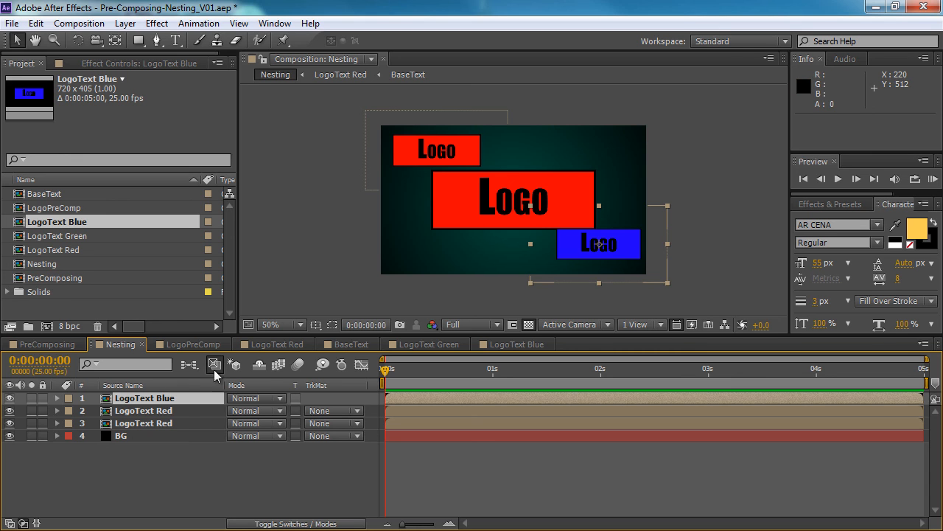
- Replace the source of layer 2, the small upper logo in Nesting, with LogoText Green
left_click(166, 413)
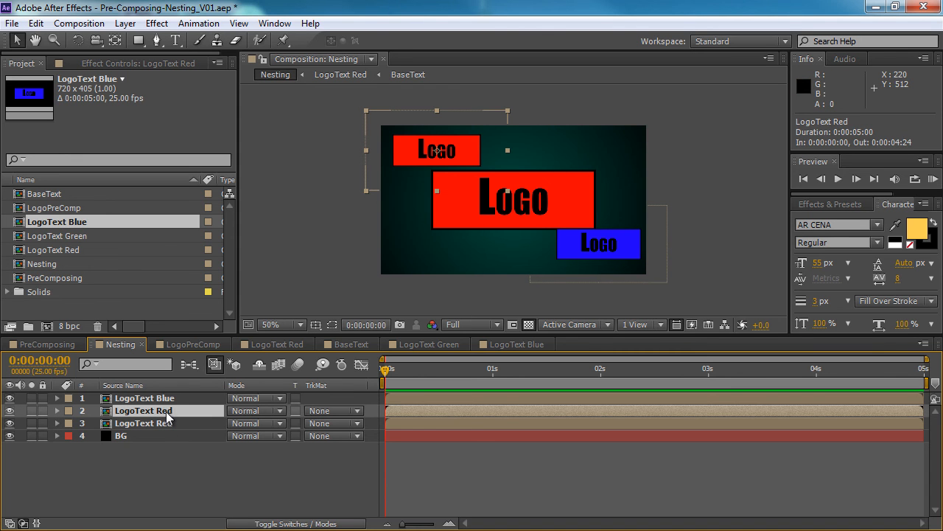
left_click(69, 250)
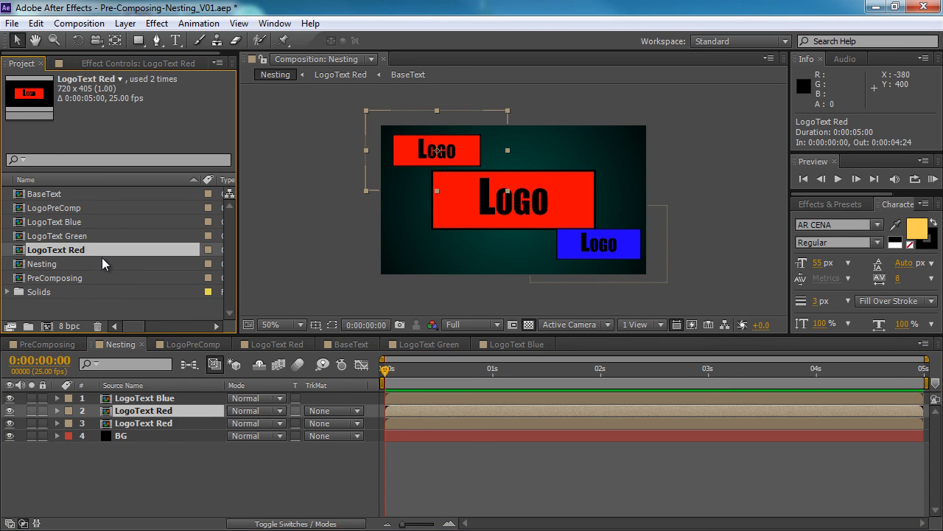
left_click(88, 236)
left_click_drag(95, 235, 164, 416)
left_click(300, 446)
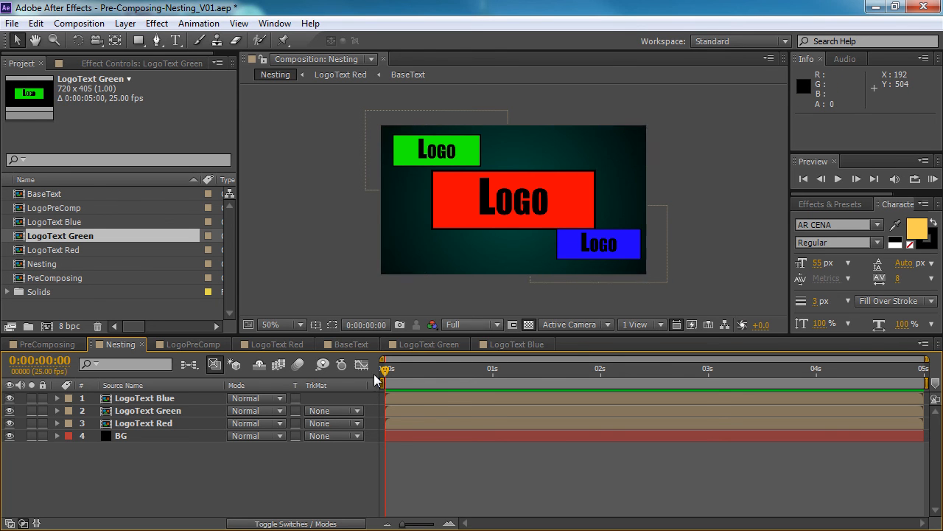
- In the BaseText composition, replace the Logo text with "3 Colors"
left_click(352, 344)
left_click(137, 398)
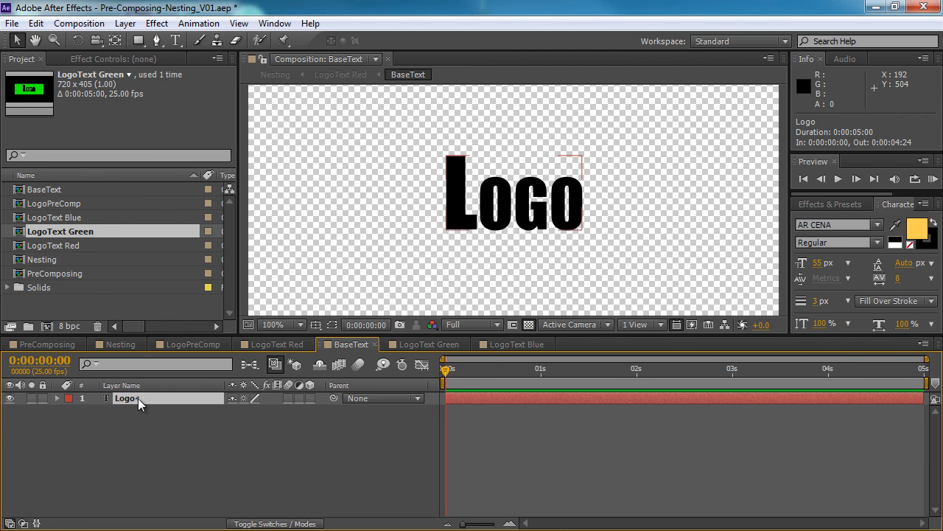
key("ctrl+t")
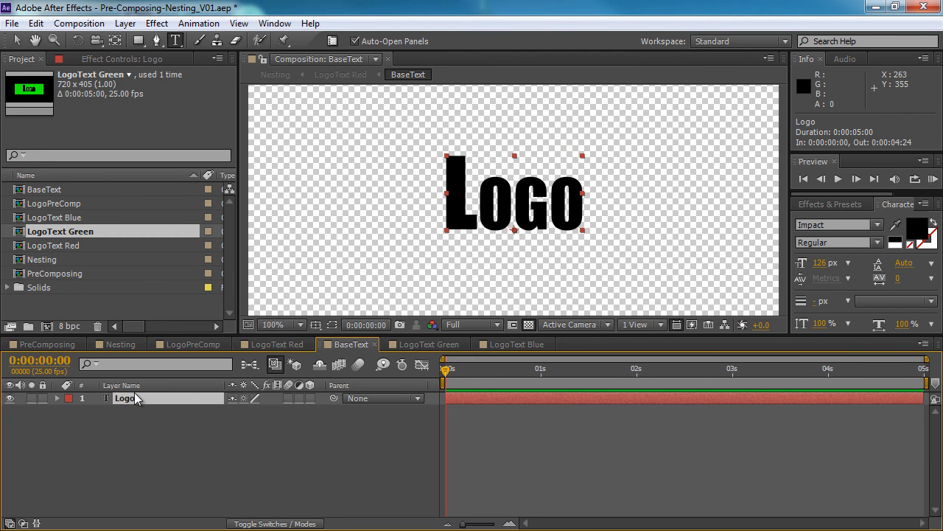
double_click(135, 398)
left_click_drag(586, 195, 445, 219)
type("3")
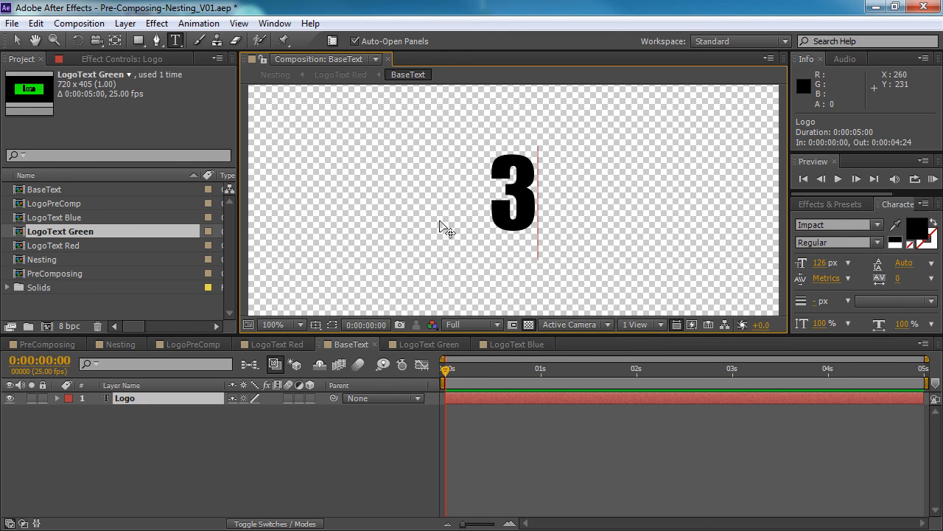
type(" Colors")
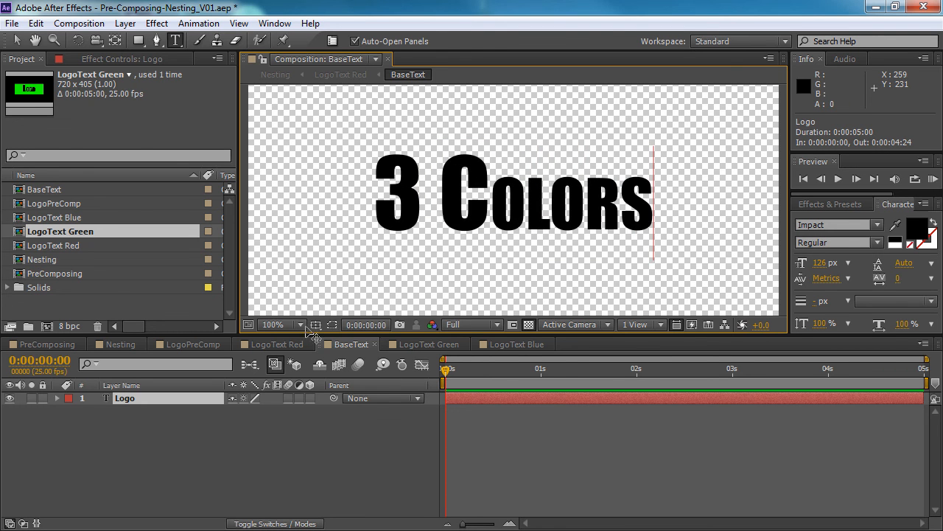
left_click(296, 449)
- Check the shared text in Nesting and in the LogoText Red, LogoText Green and LogoText Blue compositions
left_click(118, 345)
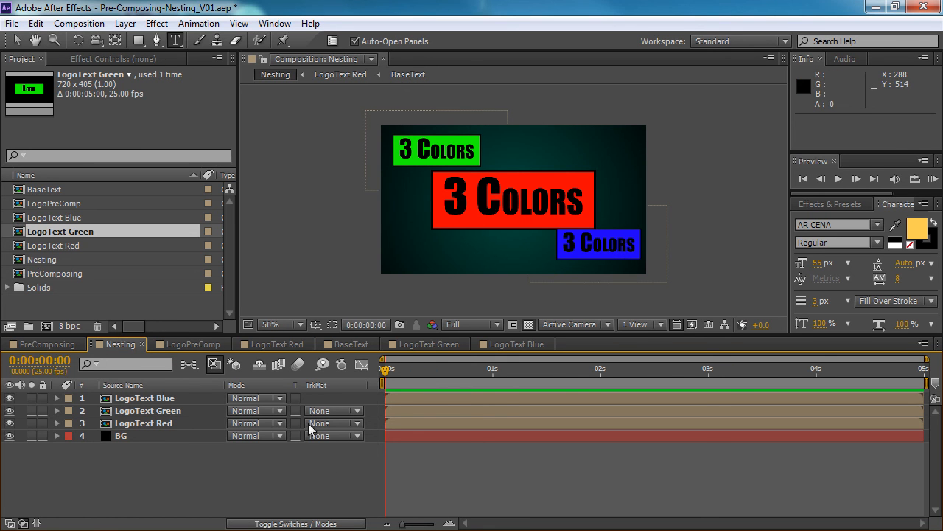
left_click(286, 343)
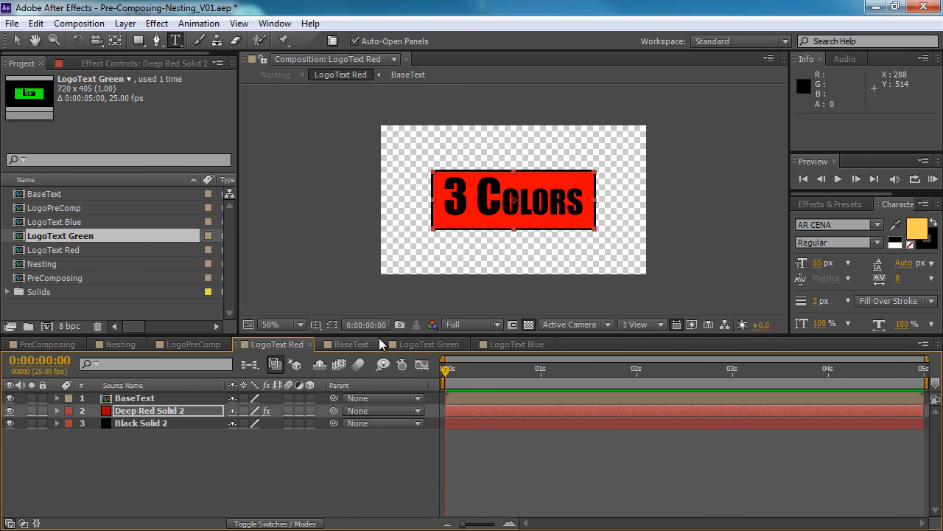
left_click(423, 343)
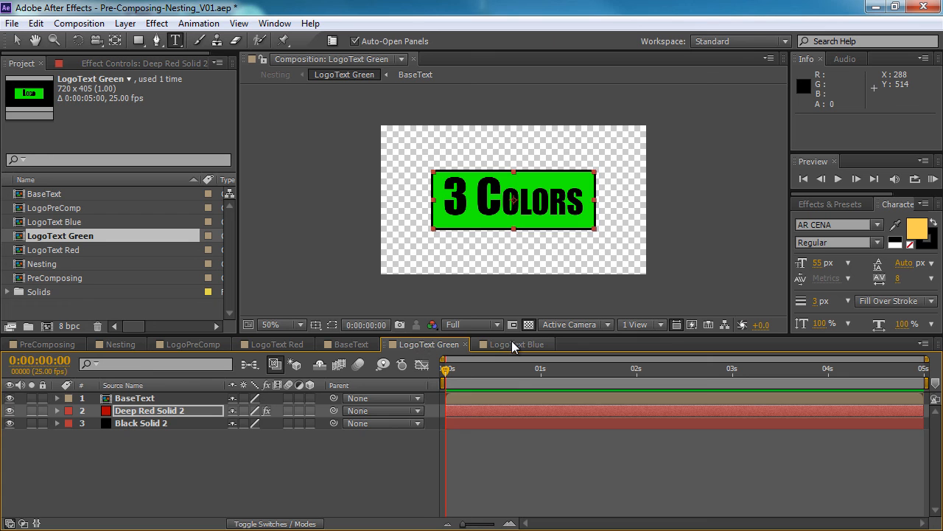
left_click(511, 344)
left_click(138, 398)
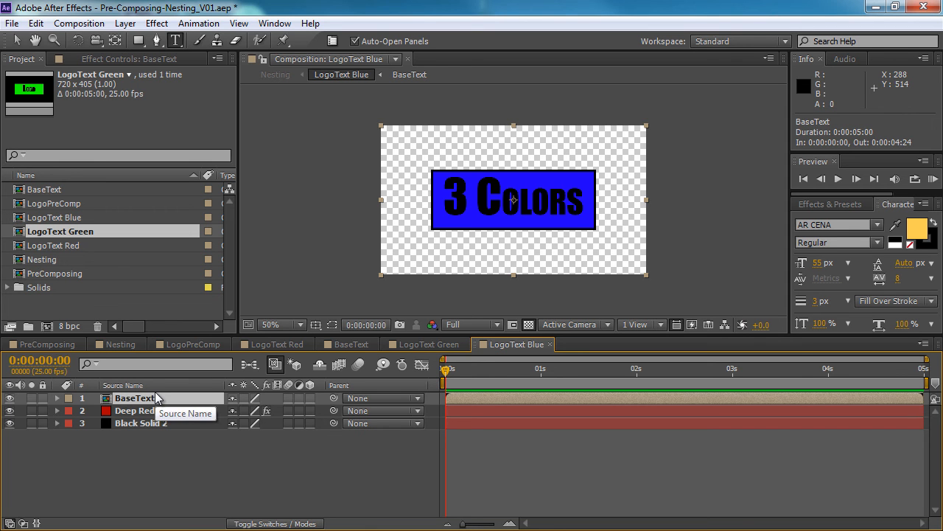
left_click(276, 477)
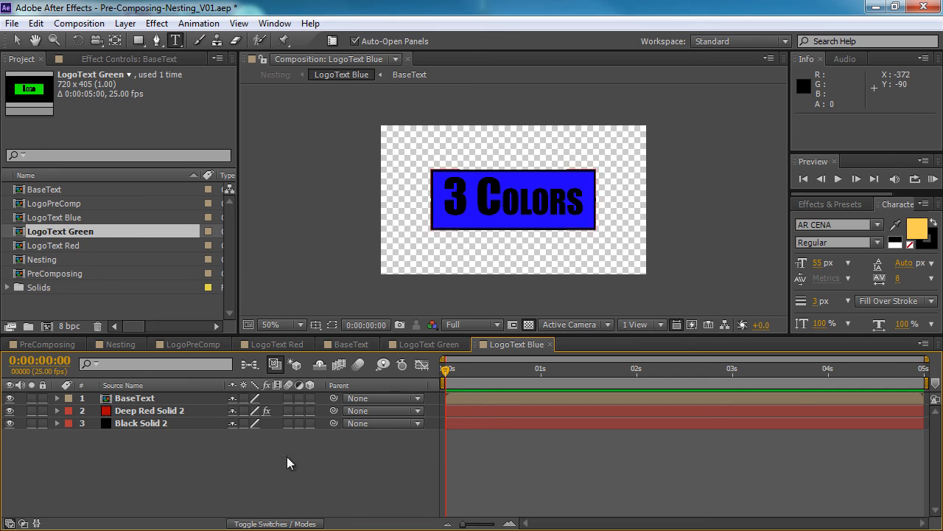
- Return to Nesting and examine its LogoText Red, LogoText Green and LogoText Blue layers together and one by one
left_click(120, 345)
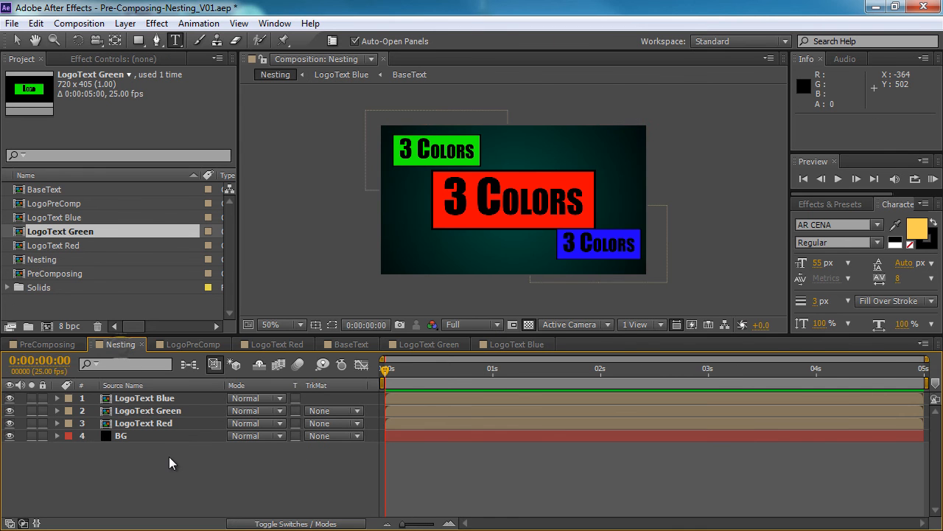
left_click(151, 423)
left_click(151, 410, "ctrl")
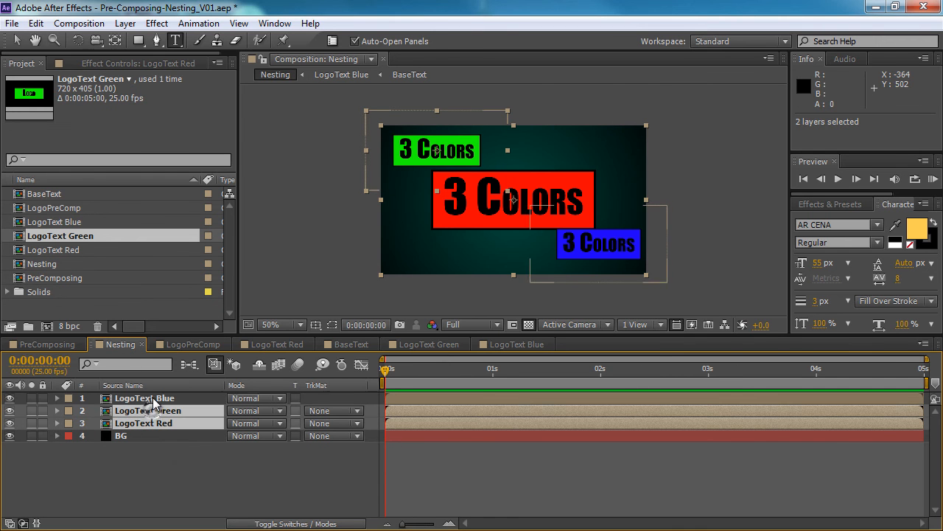
left_click(151, 398, "ctrl")
left_click(156, 454)
left_click(159, 425)
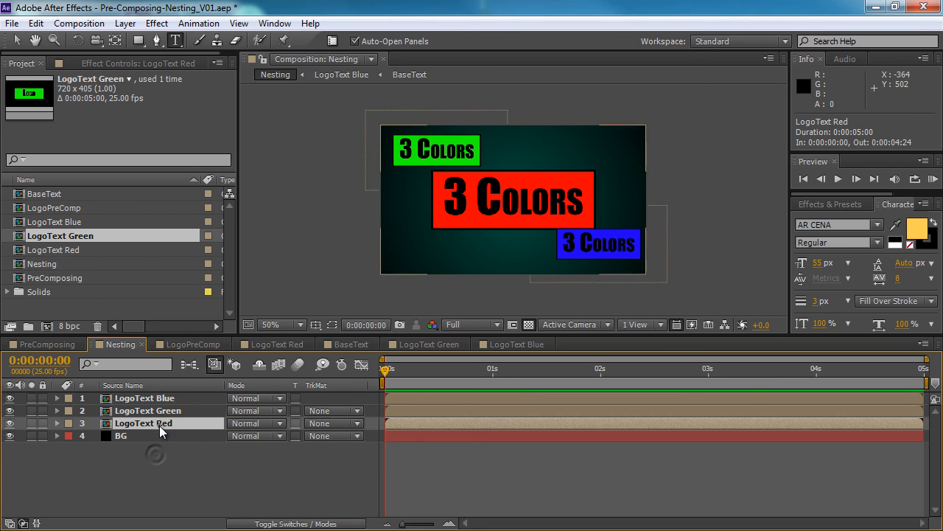
left_click(160, 410)
left_click(160, 398)
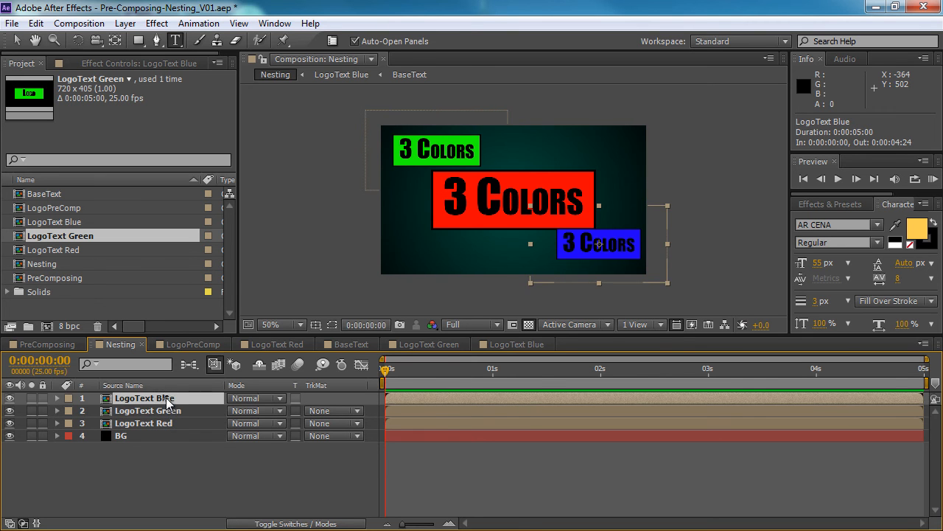
- Change the 3 Colors text in BaseText, reached through LogoText Blue, to the Juice ITC font and return to Nesting
double_click(166, 398)
left_click(164, 398)
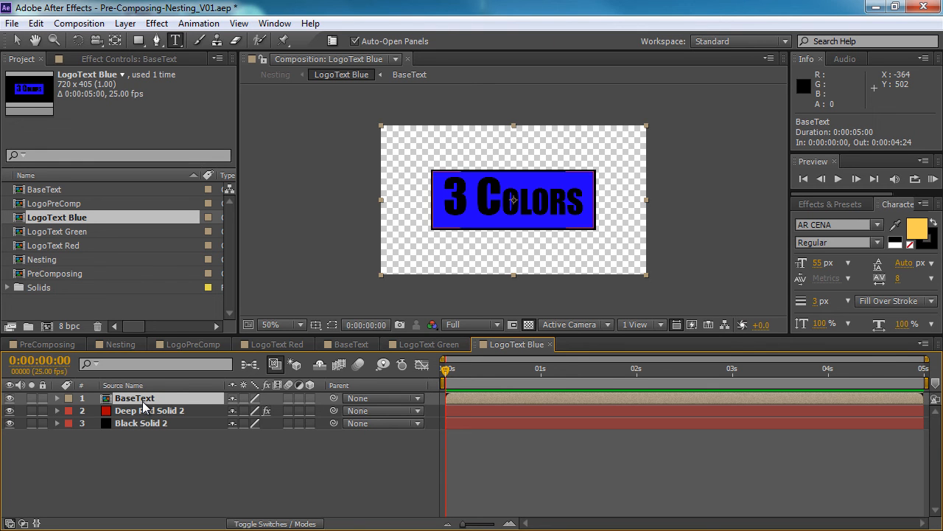
left_click(199, 437)
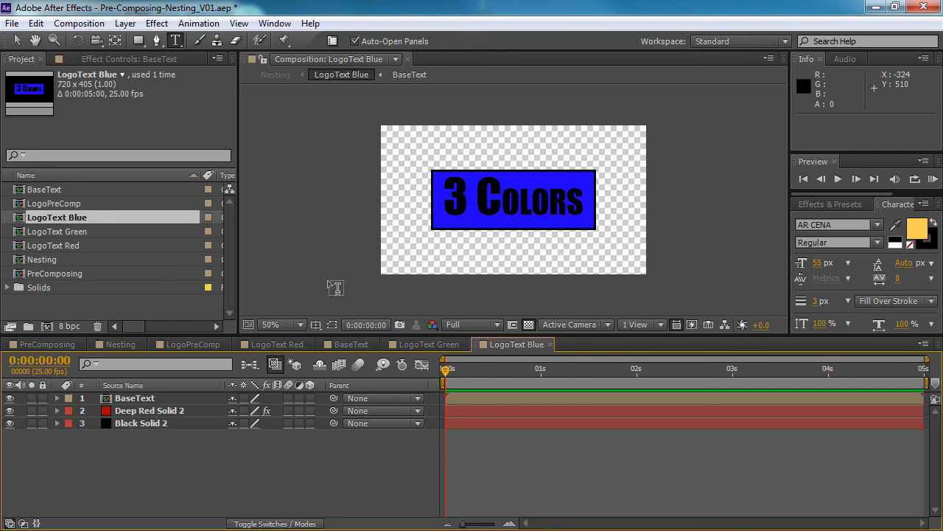
double_click(149, 399)
left_click(151, 400)
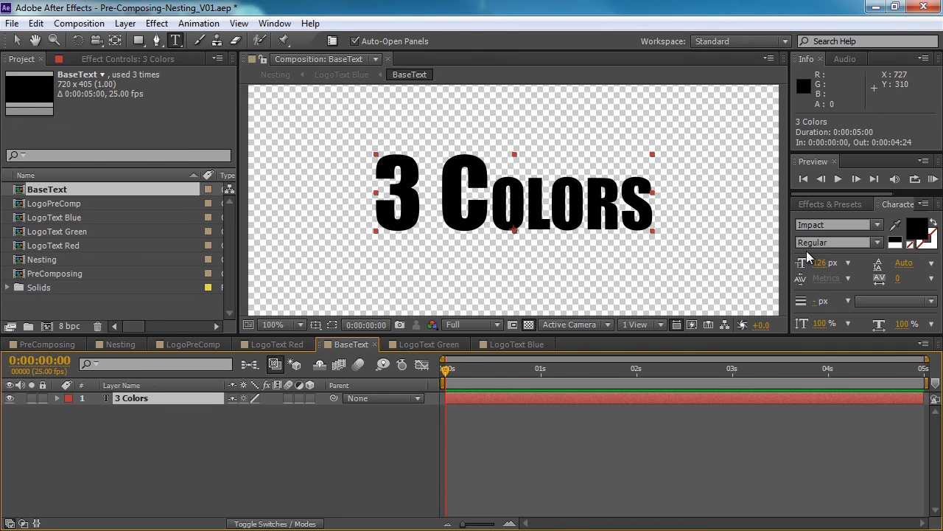
double_click(140, 398)
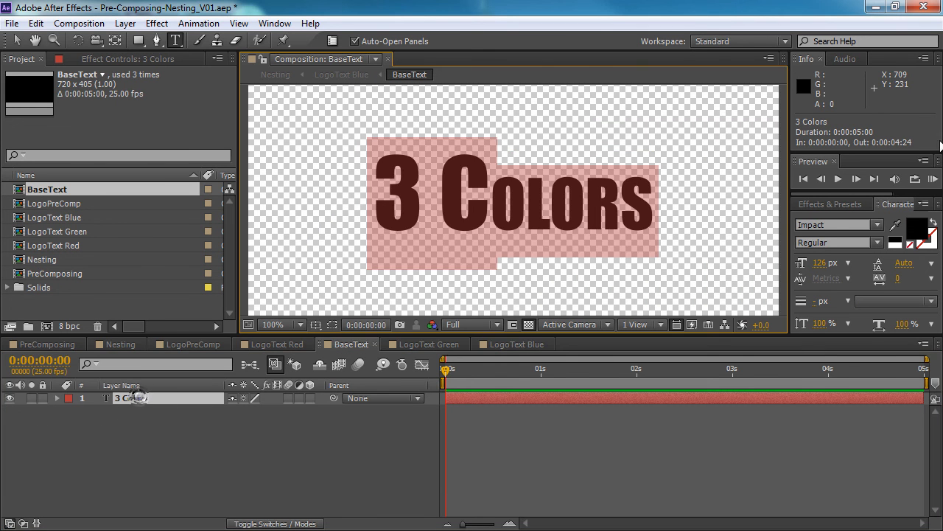
left_click(876, 224)
left_click(851, 296)
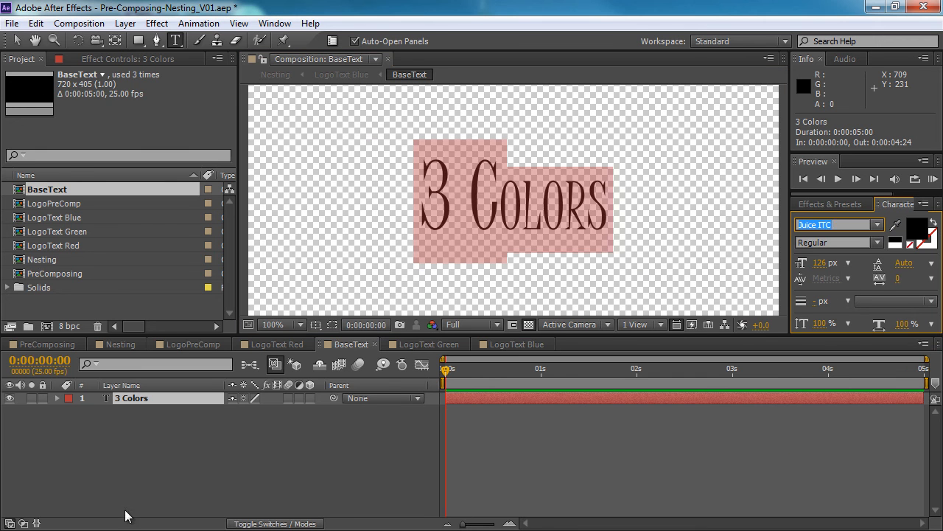
left_click(147, 468)
left_click(122, 344)
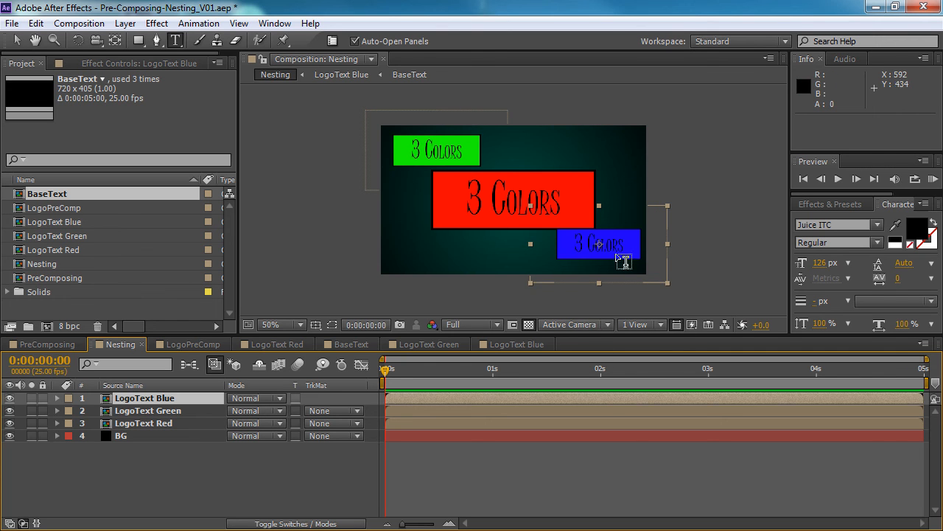
left_click(215, 462)
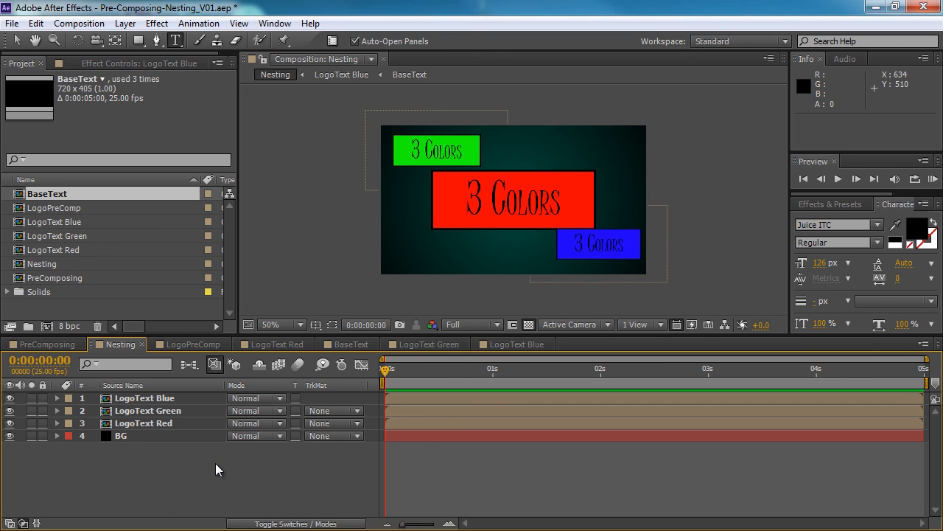